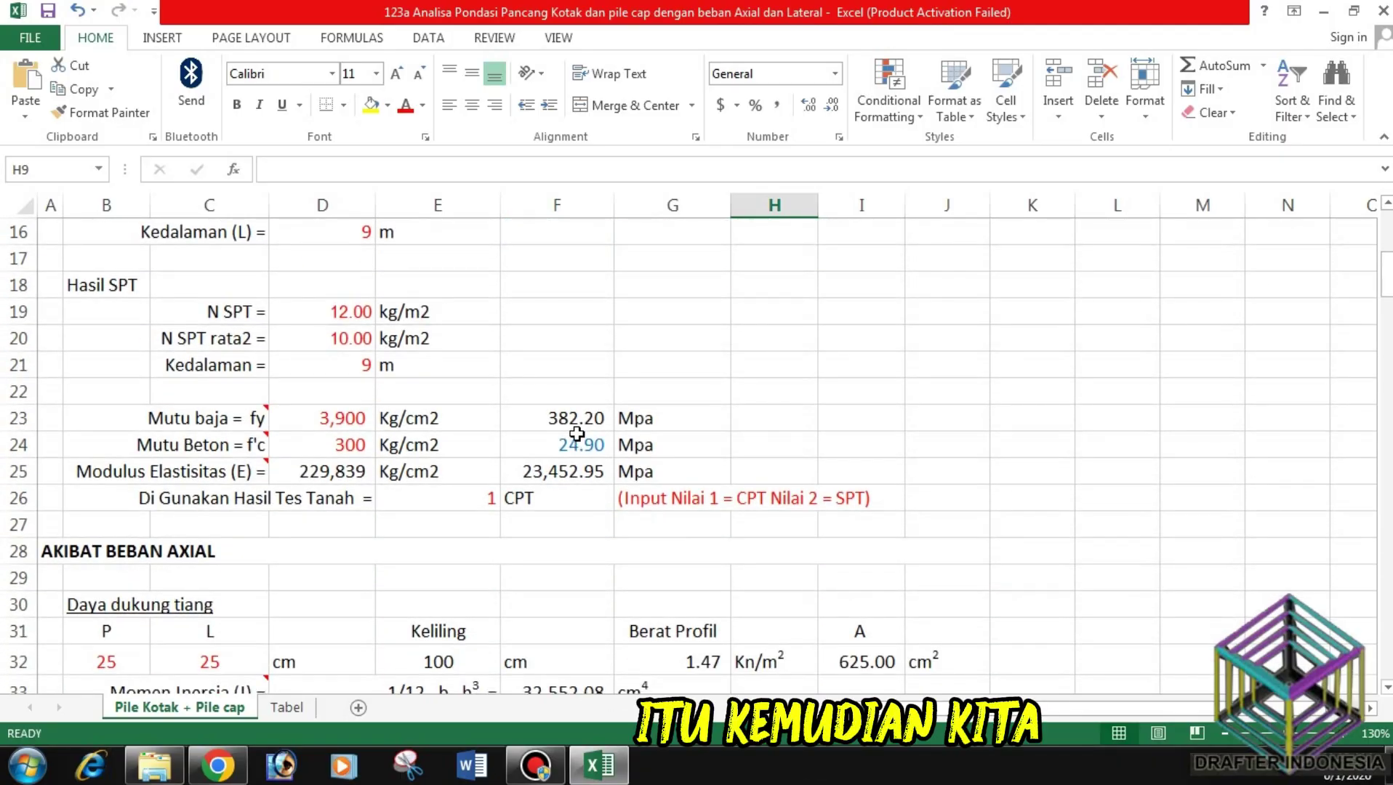
Step: Review the axial-load section, covering pile capacity, the CPT and SPT soil bearing calculations, and the required number of piles
{"action": "scroll", "coordinate": [576, 434], "scroll_direction": "down", "scroll_amount": 1}
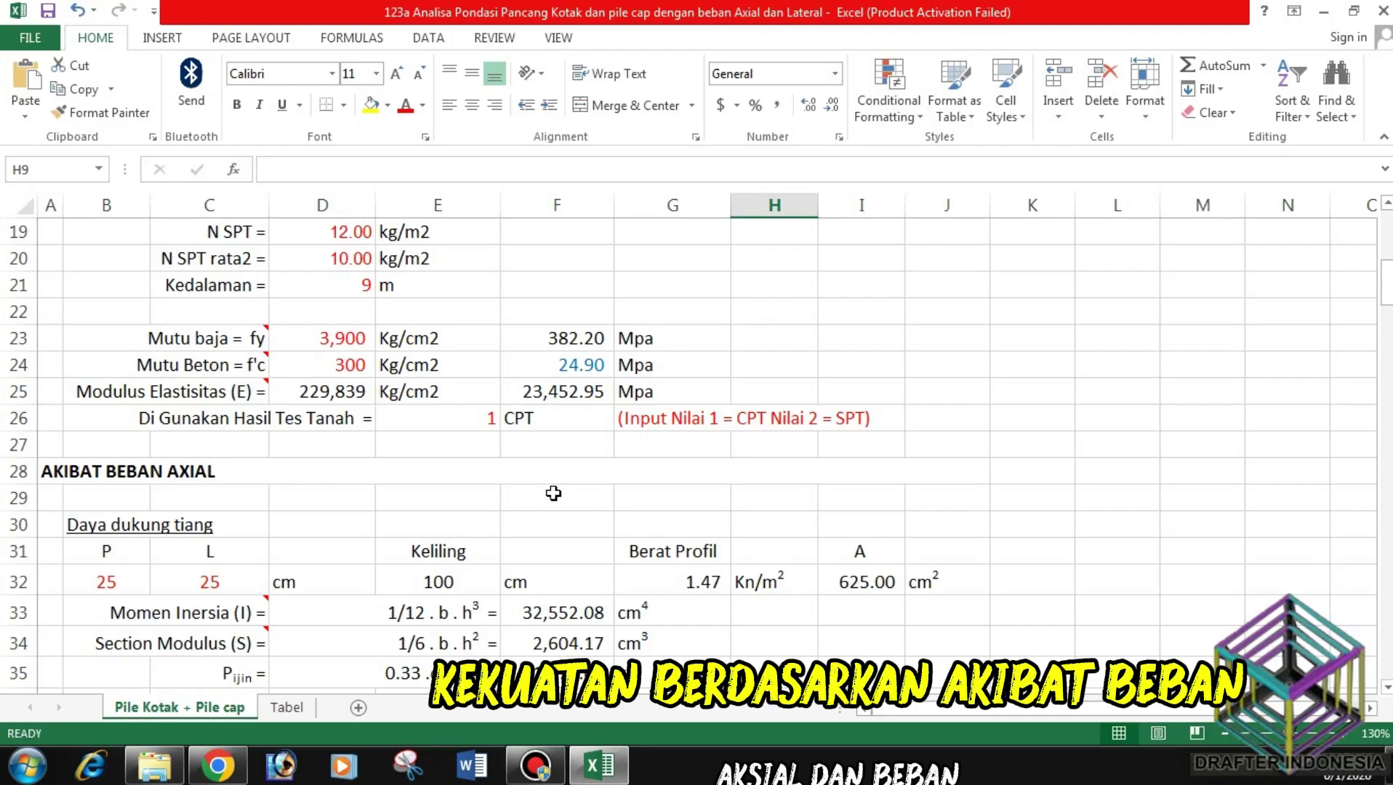
{"action": "scroll", "coordinate": [546, 499], "scroll_direction": "down", "scroll_amount": 8}
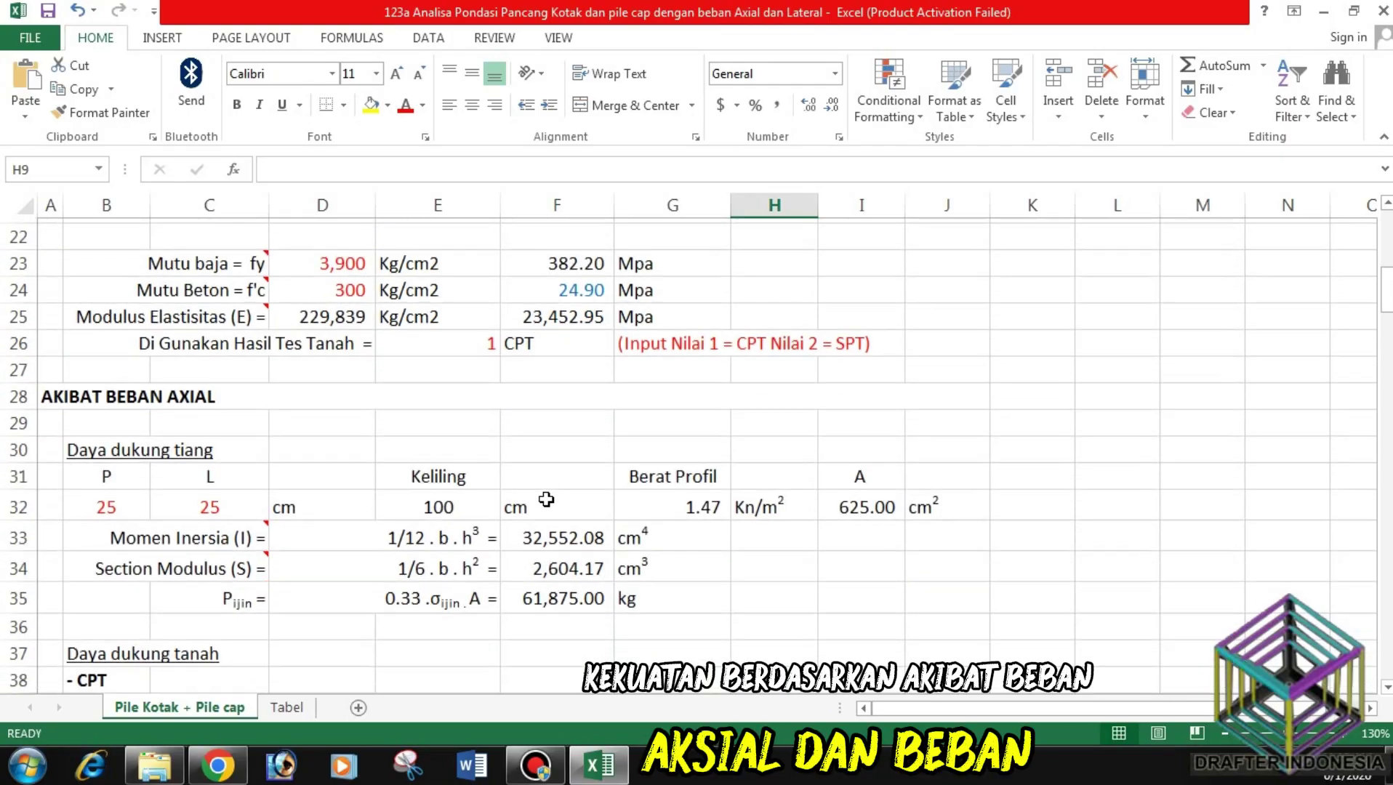
{"action": "scroll", "coordinate": [546, 500], "scroll_direction": "down", "scroll_amount": 5}
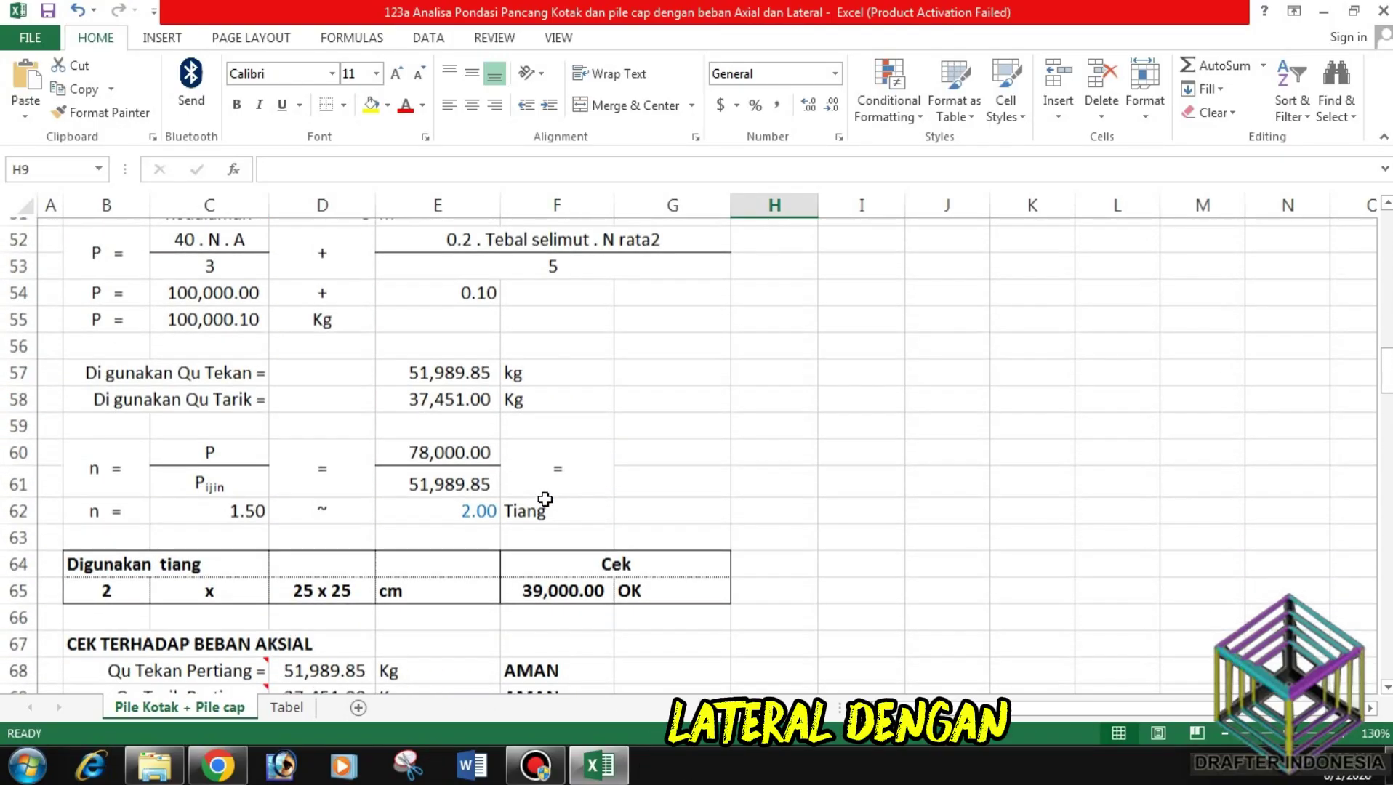
{"action": "scroll", "coordinate": [546, 499], "scroll_direction": "up", "scroll_amount": 9}
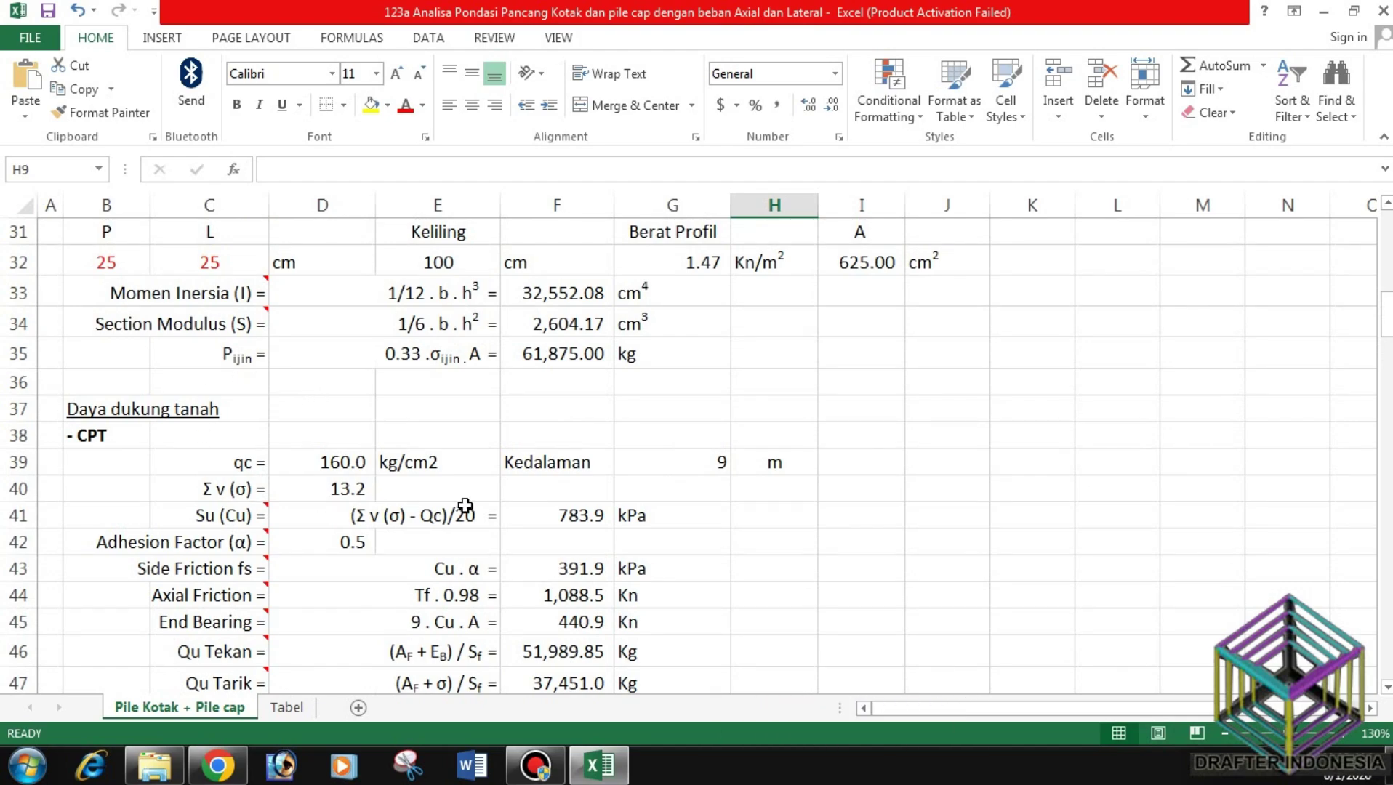
{"action": "scroll", "coordinate": [466, 506], "scroll_direction": "down", "scroll_amount": 1}
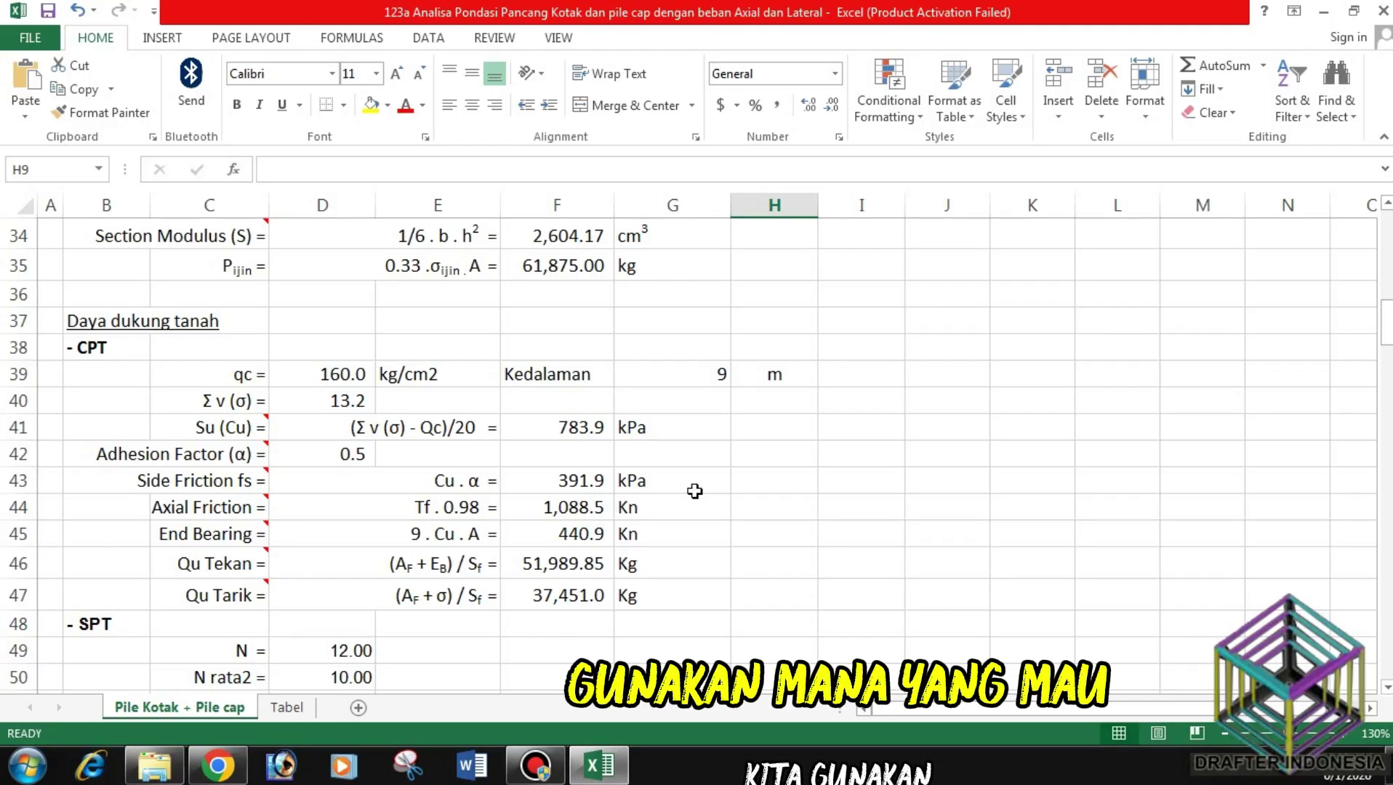
{"action": "scroll", "coordinate": [694, 491], "scroll_direction": "down", "scroll_amount": 1}
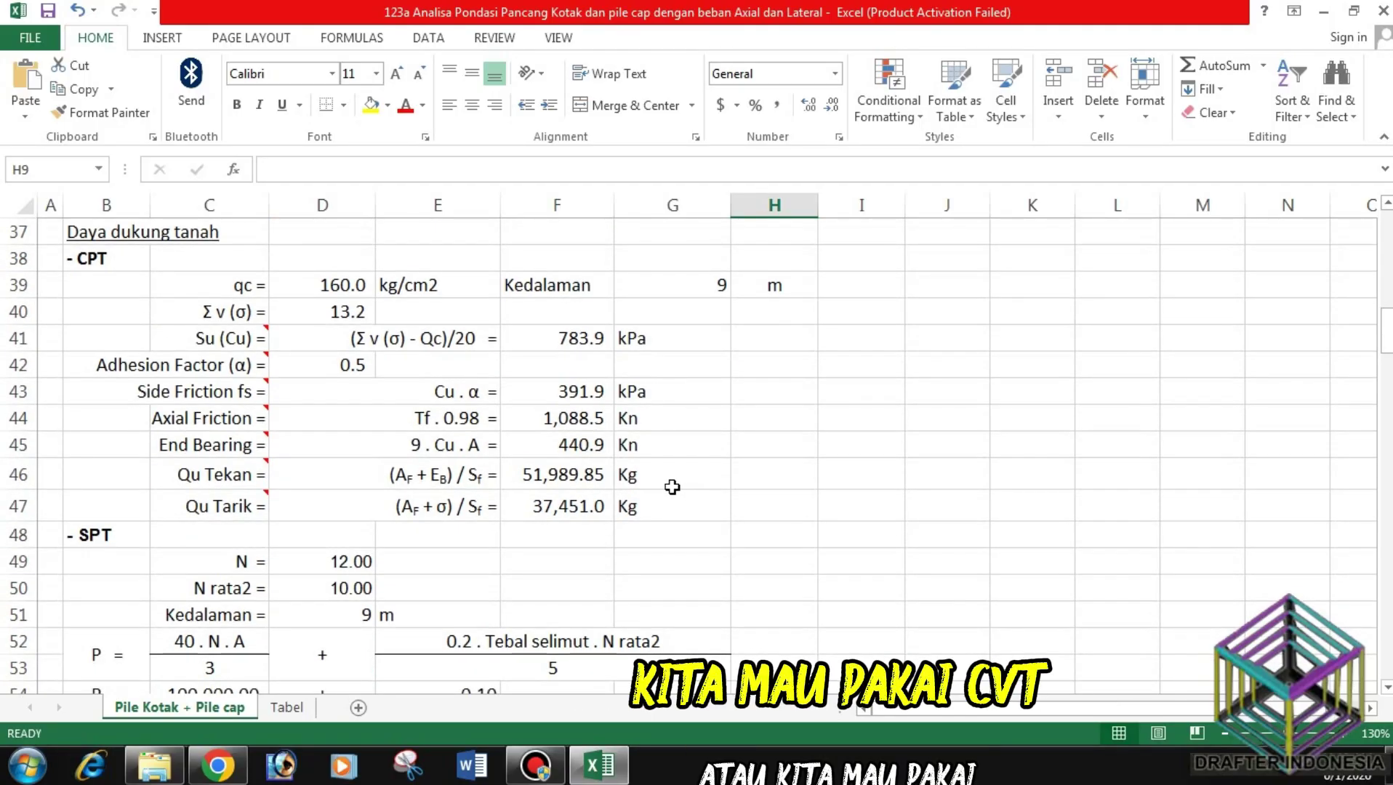
{"action": "scroll", "coordinate": [658, 487], "scroll_direction": "down", "scroll_amount": 3}
{"action": "scroll", "coordinate": [658, 487], "scroll_direction": "down", "scroll_amount": 3}
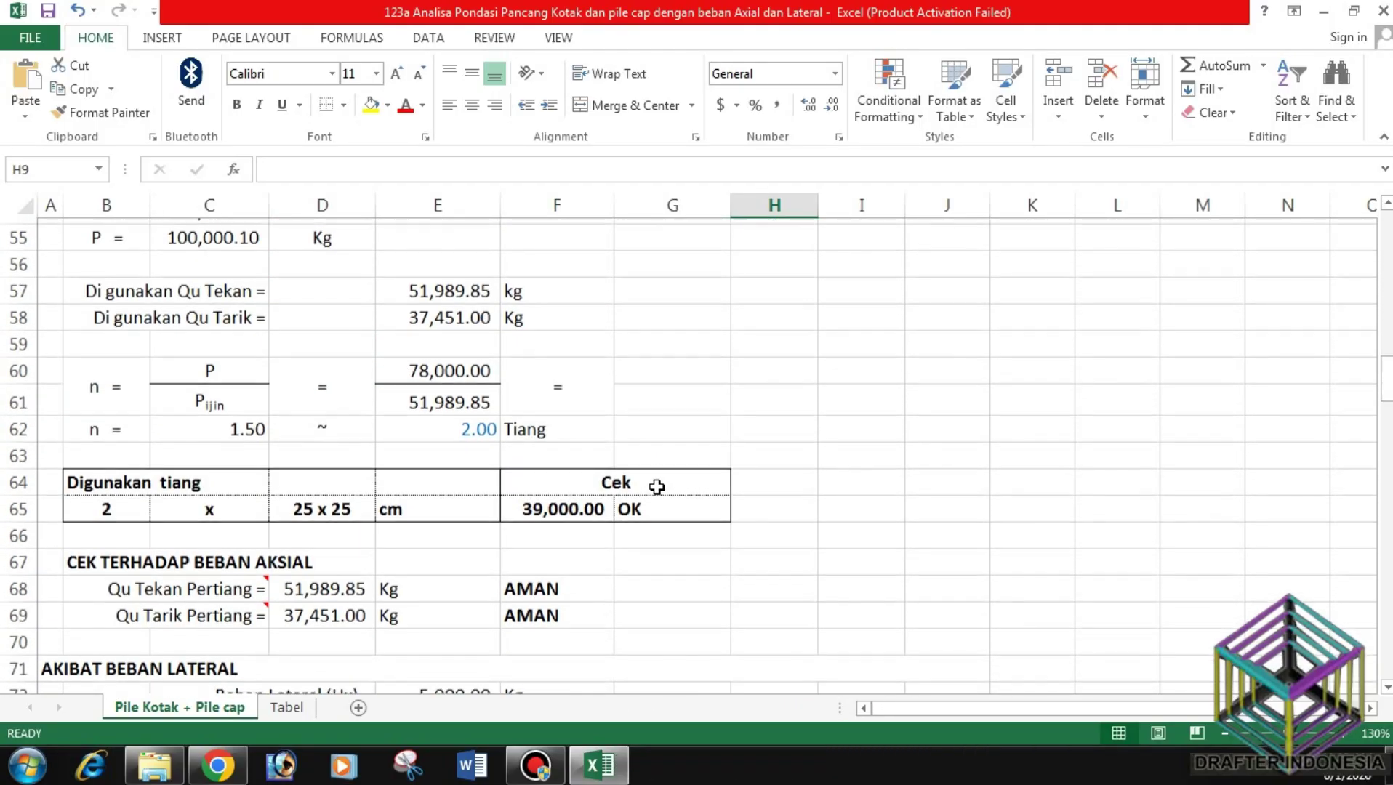
{"action": "scroll", "coordinate": [657, 486], "scroll_direction": "up", "scroll_amount": 4}
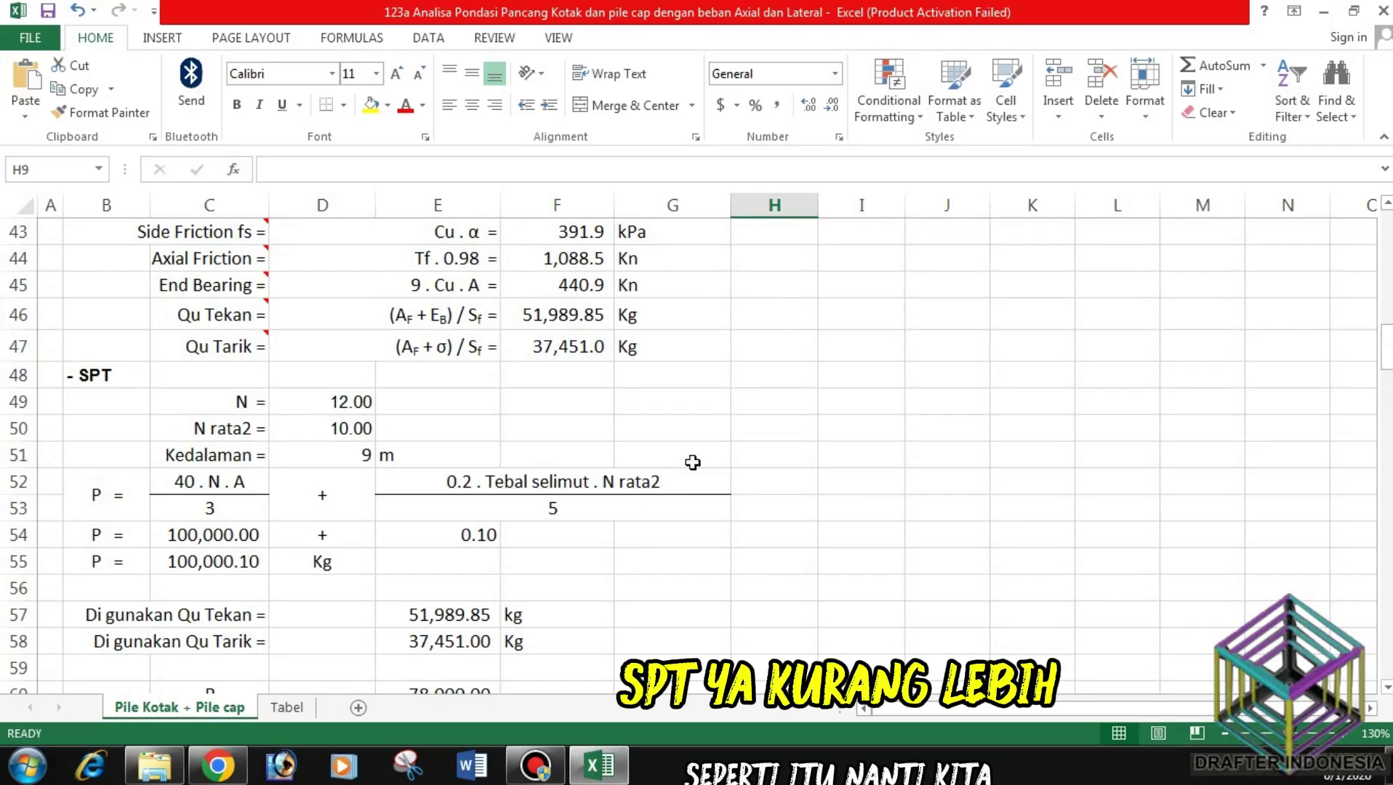
{"action": "scroll", "coordinate": [690, 461], "scroll_direction": "up", "scroll_amount": 6}
{"action": "scroll", "coordinate": [696, 462], "scroll_direction": "up", "scroll_amount": 1}
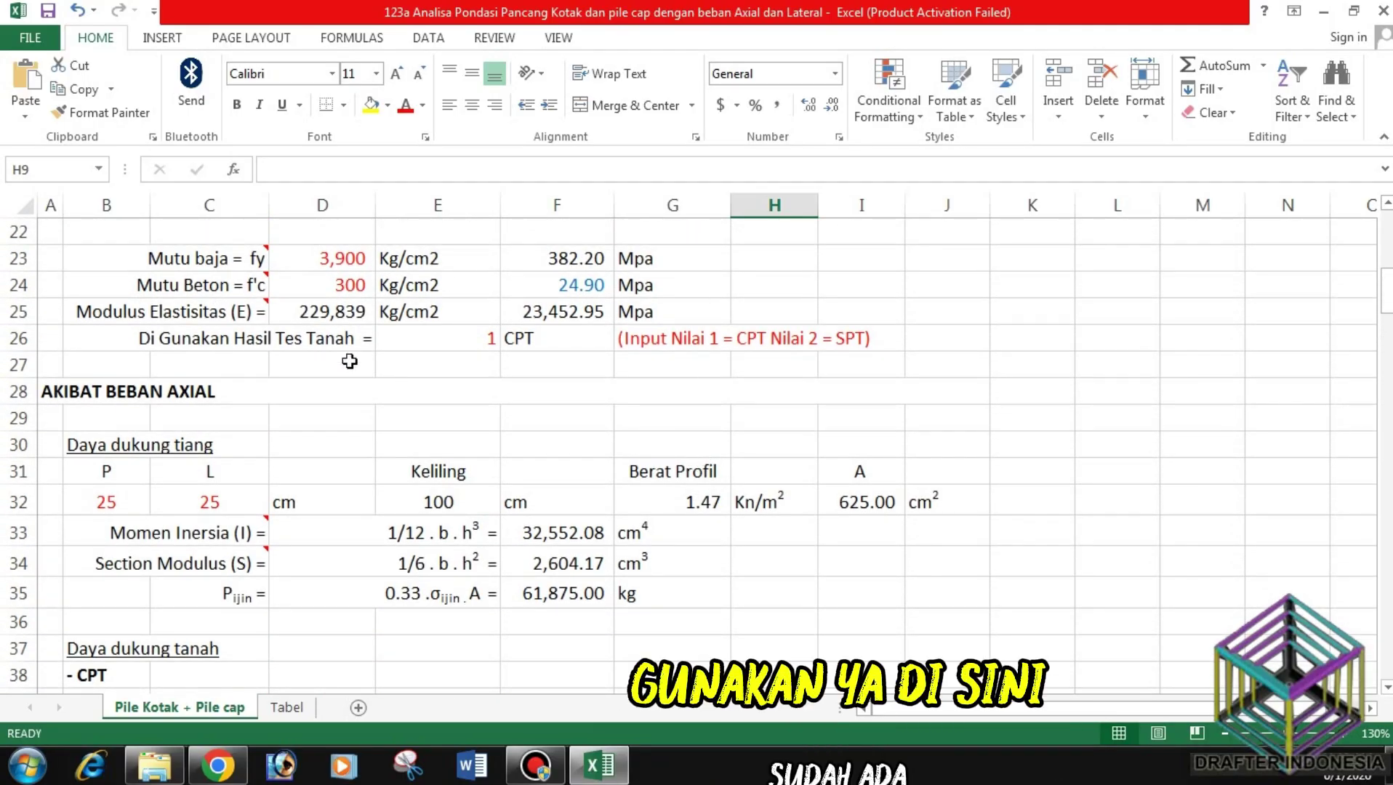
Step: Examine the pile count and axial load checks, and compare them with the CPT and SPT bearing capacity calculations
{"action": "scroll", "coordinate": [548, 413], "scroll_direction": "down", "scroll_amount": 1}
{"action": "scroll", "coordinate": [548, 417], "scroll_direction": "down", "scroll_amount": 9}
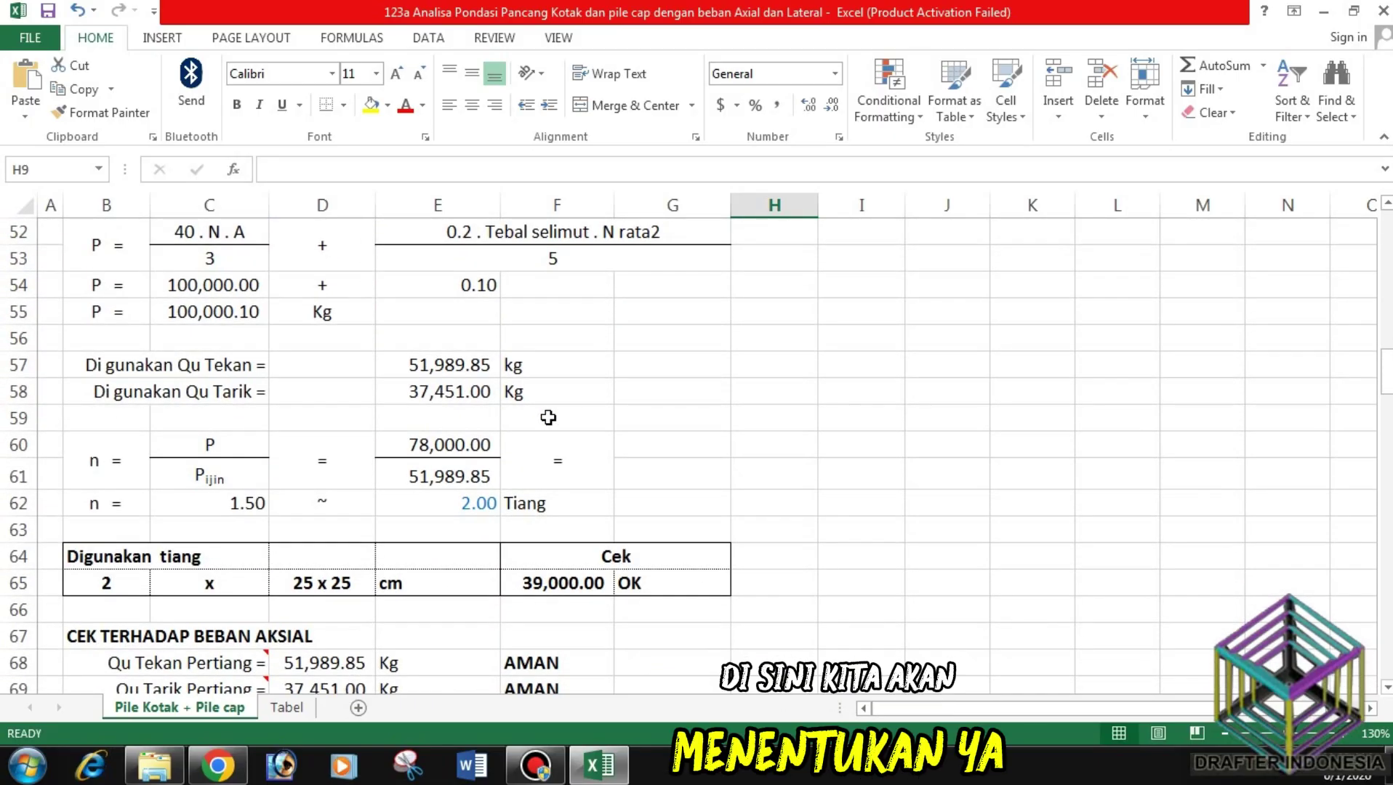
{"action": "scroll", "coordinate": [548, 417], "scroll_direction": "down", "scroll_amount": 2}
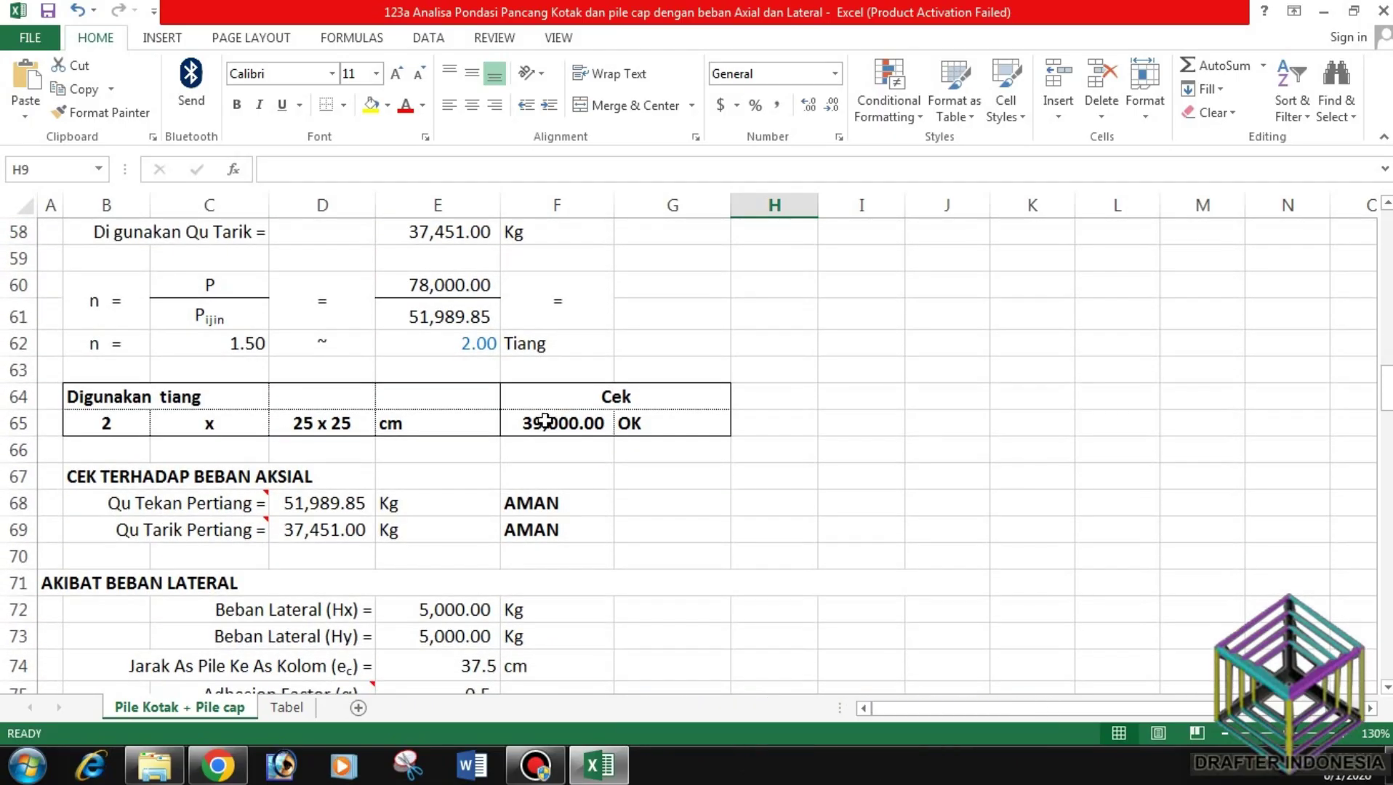
{"action": "scroll", "coordinate": [545, 420], "scroll_direction": "up", "scroll_amount": 5}
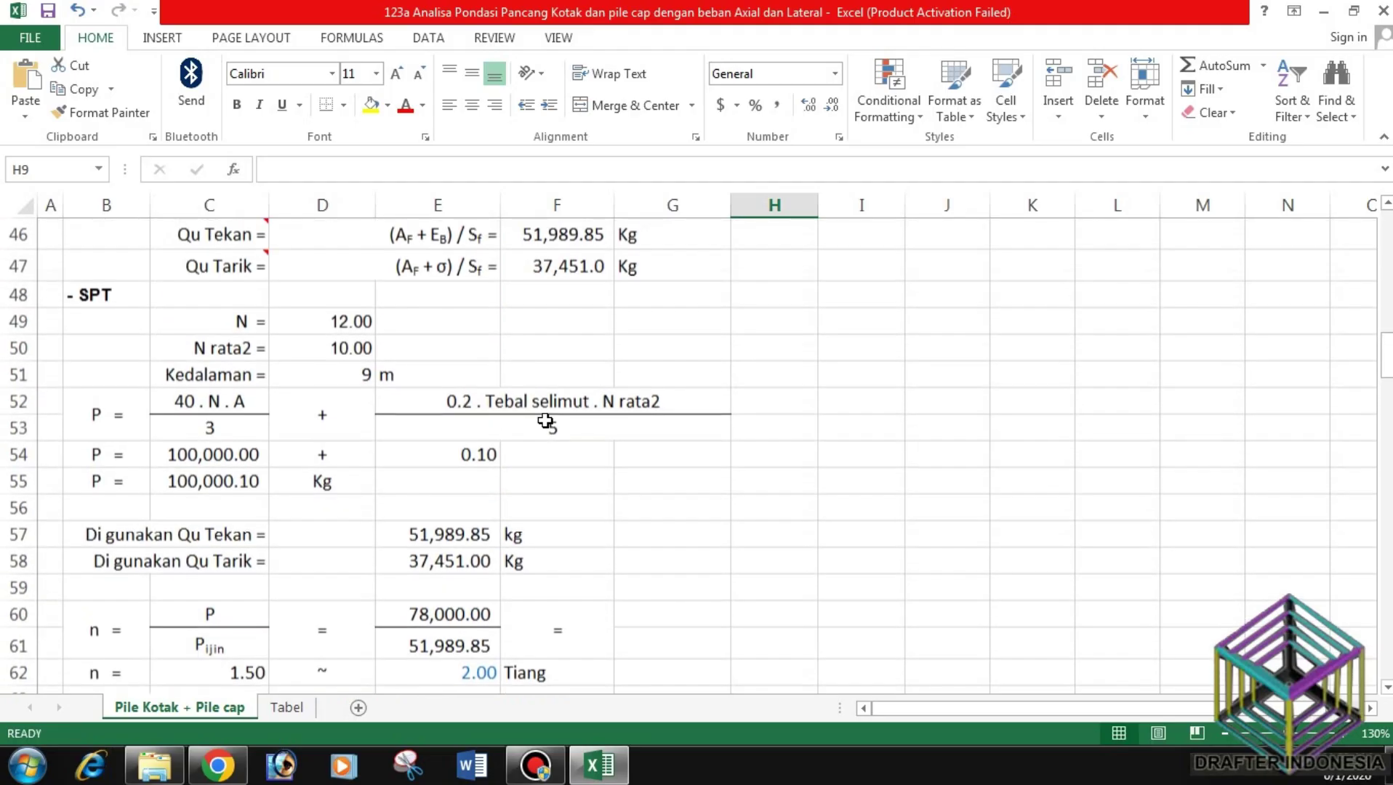
{"action": "scroll", "coordinate": [545, 420], "scroll_direction": "up", "scroll_amount": 2}
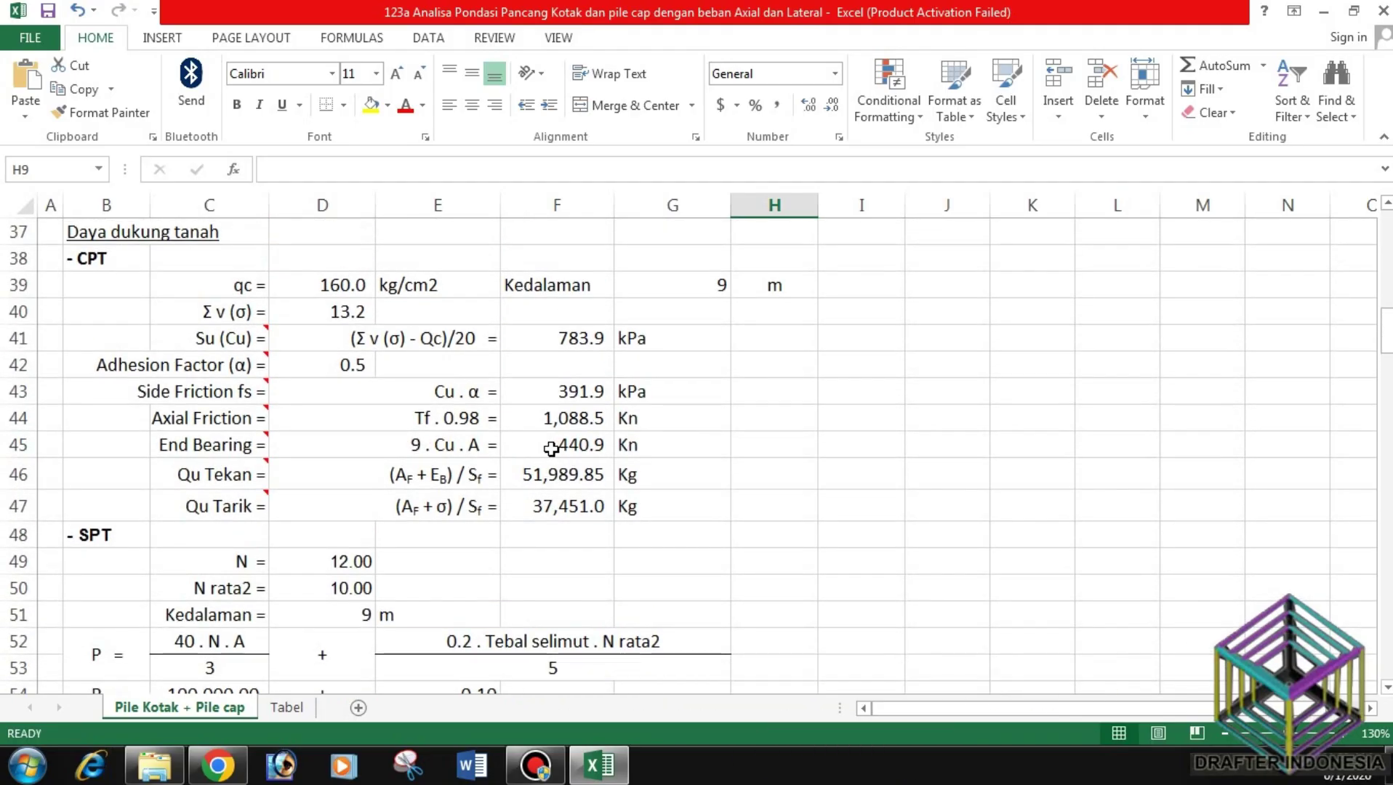
{"action": "scroll", "coordinate": [551, 449], "scroll_direction": "down", "scroll_amount": 1}
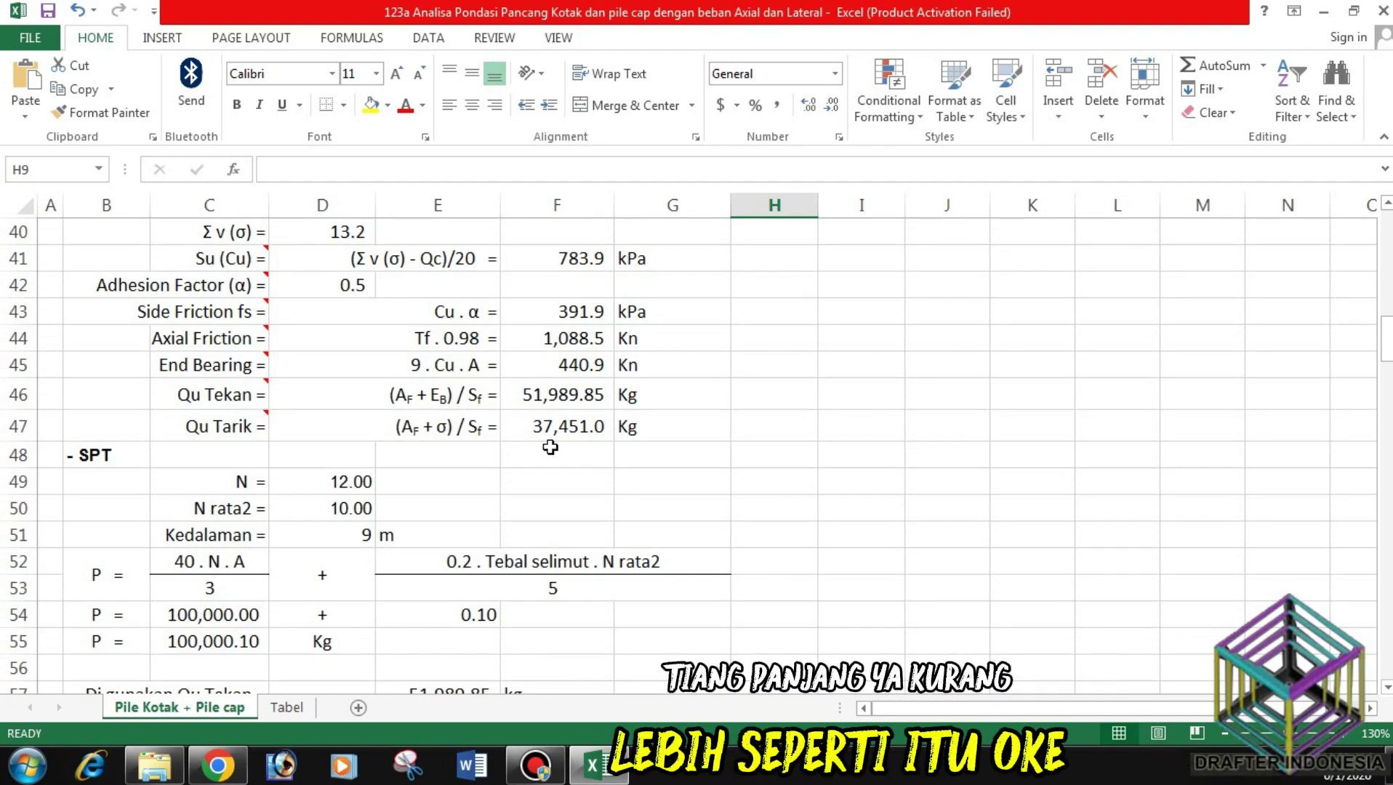
{"action": "scroll", "coordinate": [552, 445], "scroll_direction": "down", "scroll_amount": 2}
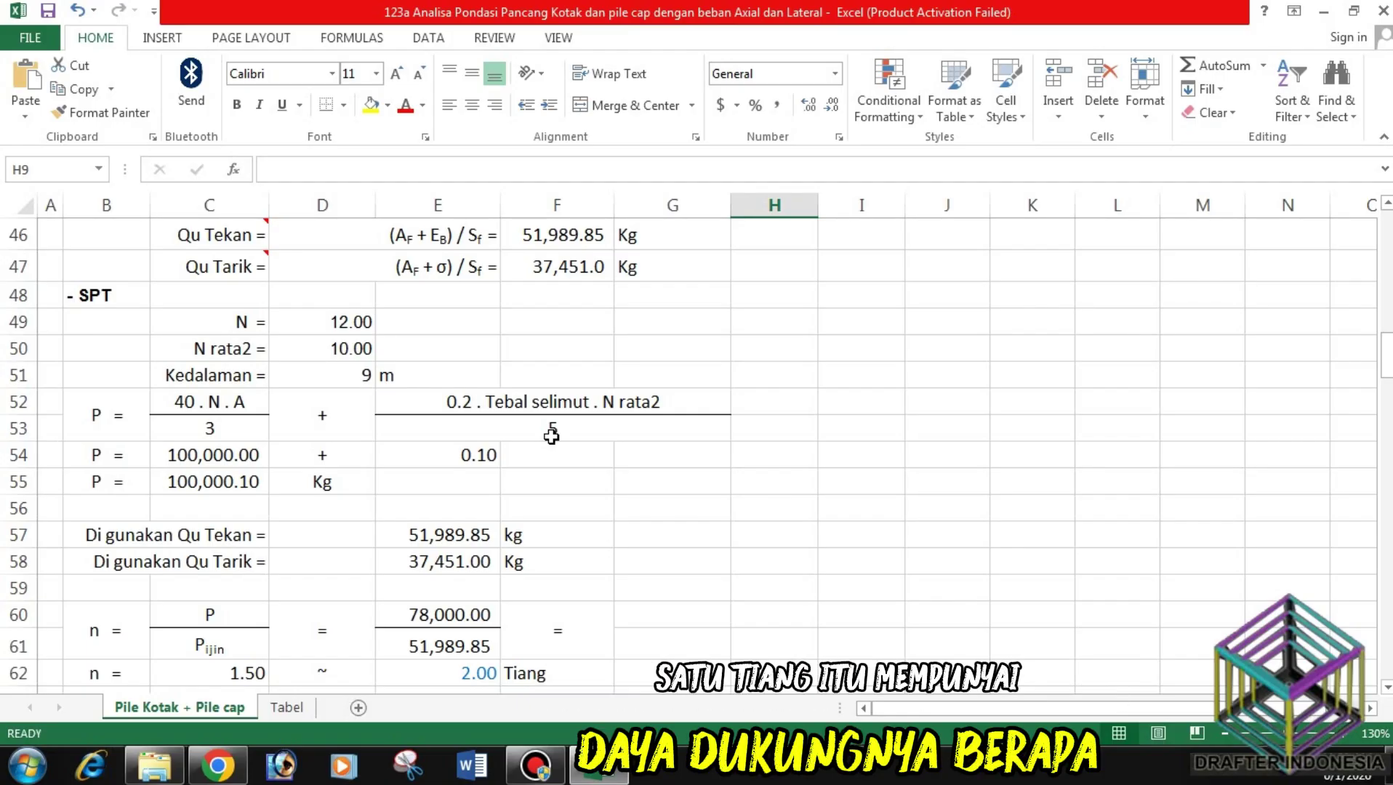
{"action": "scroll", "coordinate": [631, 474], "scroll_direction": "up", "scroll_amount": 6}
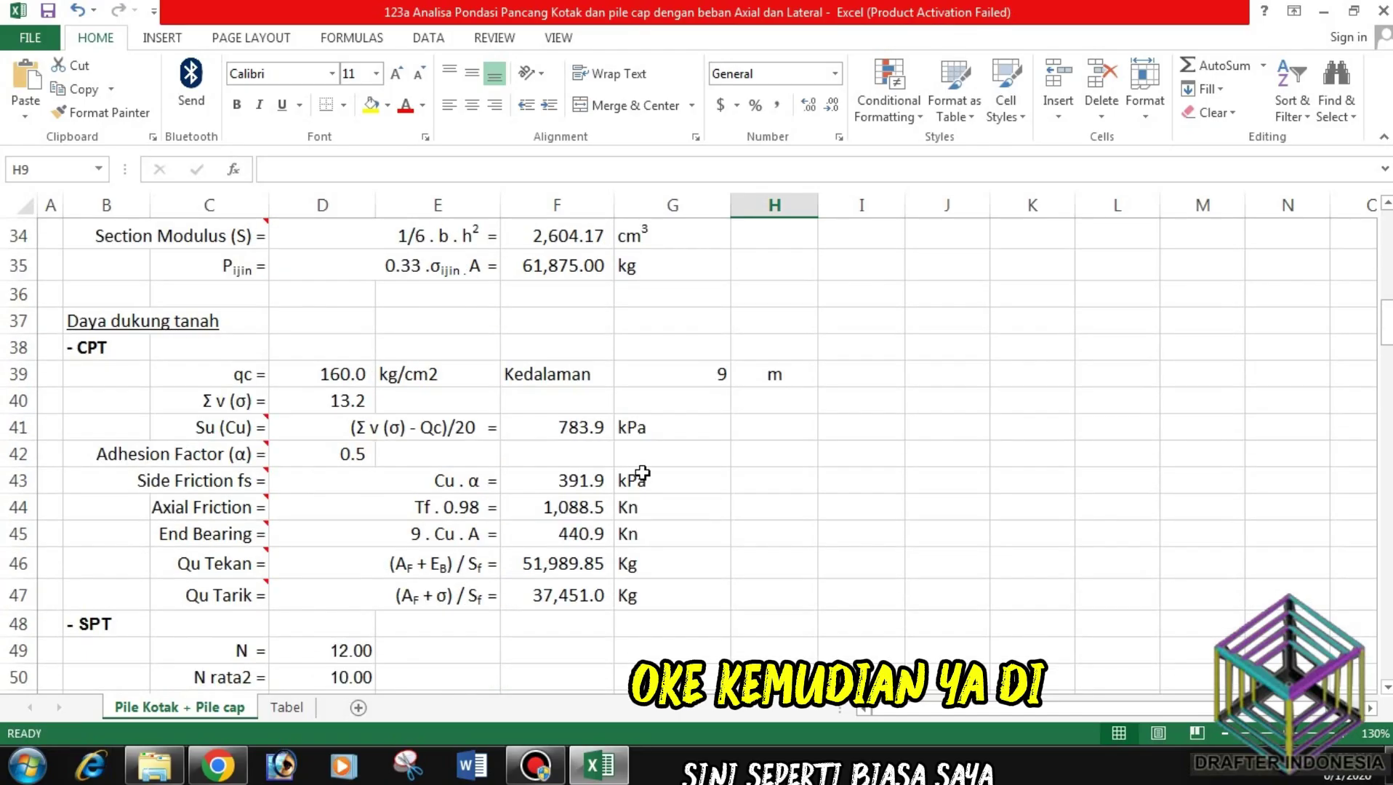
{"action": "scroll", "coordinate": [676, 465], "scroll_direction": "up", "scroll_amount": 9}
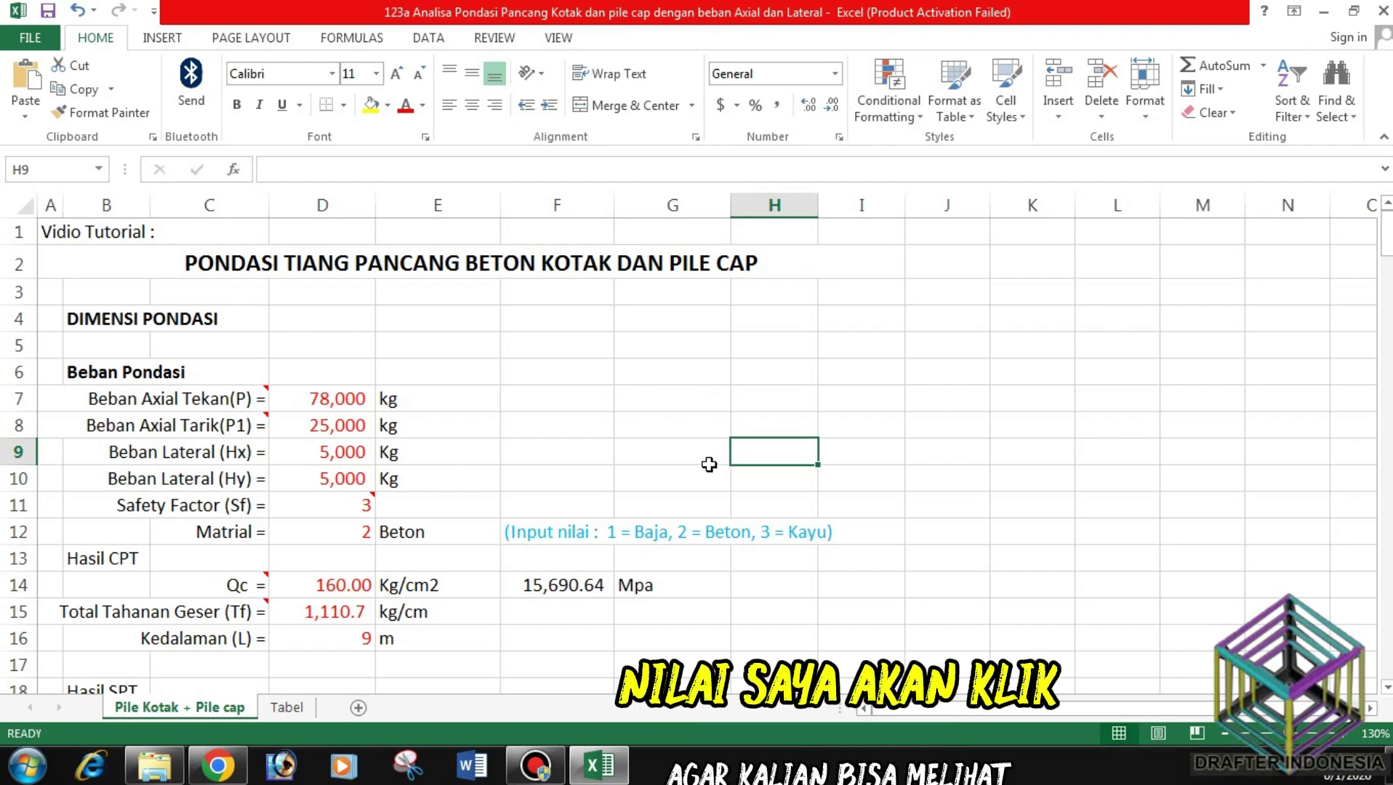
Step: Inspect the Qc conversion formula in F14 and look at the reference tables on the Tabel sheet
{"action": "left_click", "coordinate": [574, 584]}
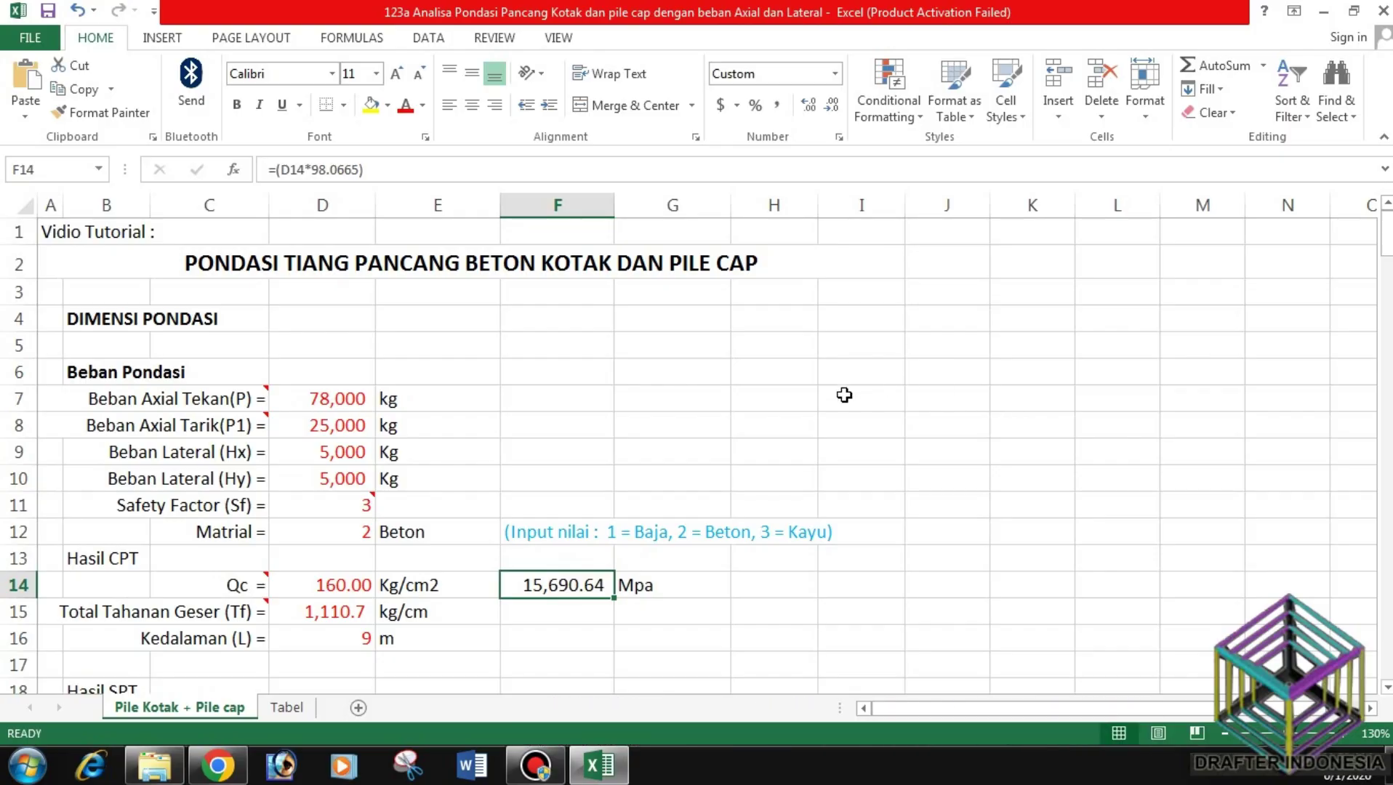
{"action": "scroll", "coordinate": [802, 412], "scroll_direction": "down", "scroll_amount": 1}
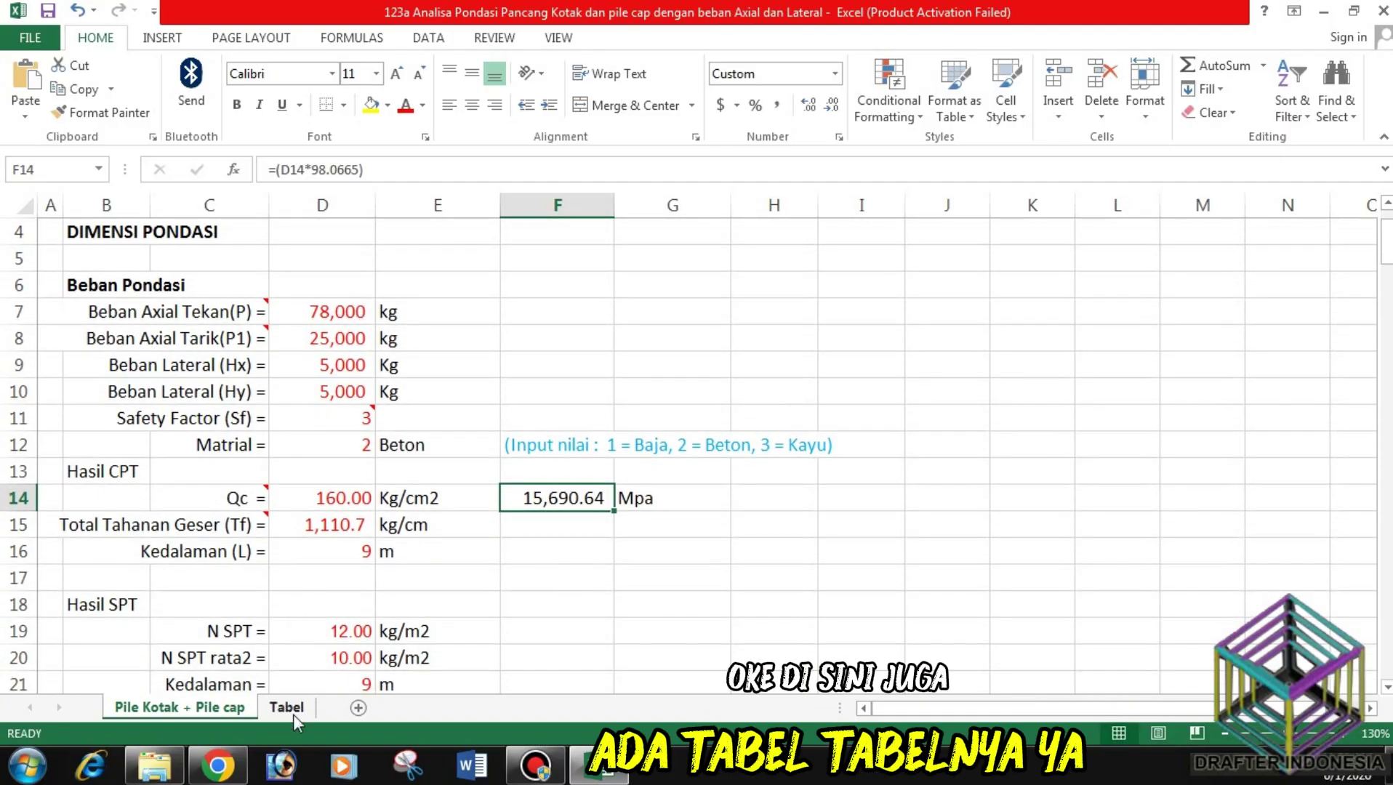
{"action": "left_click", "coordinate": [288, 707]}
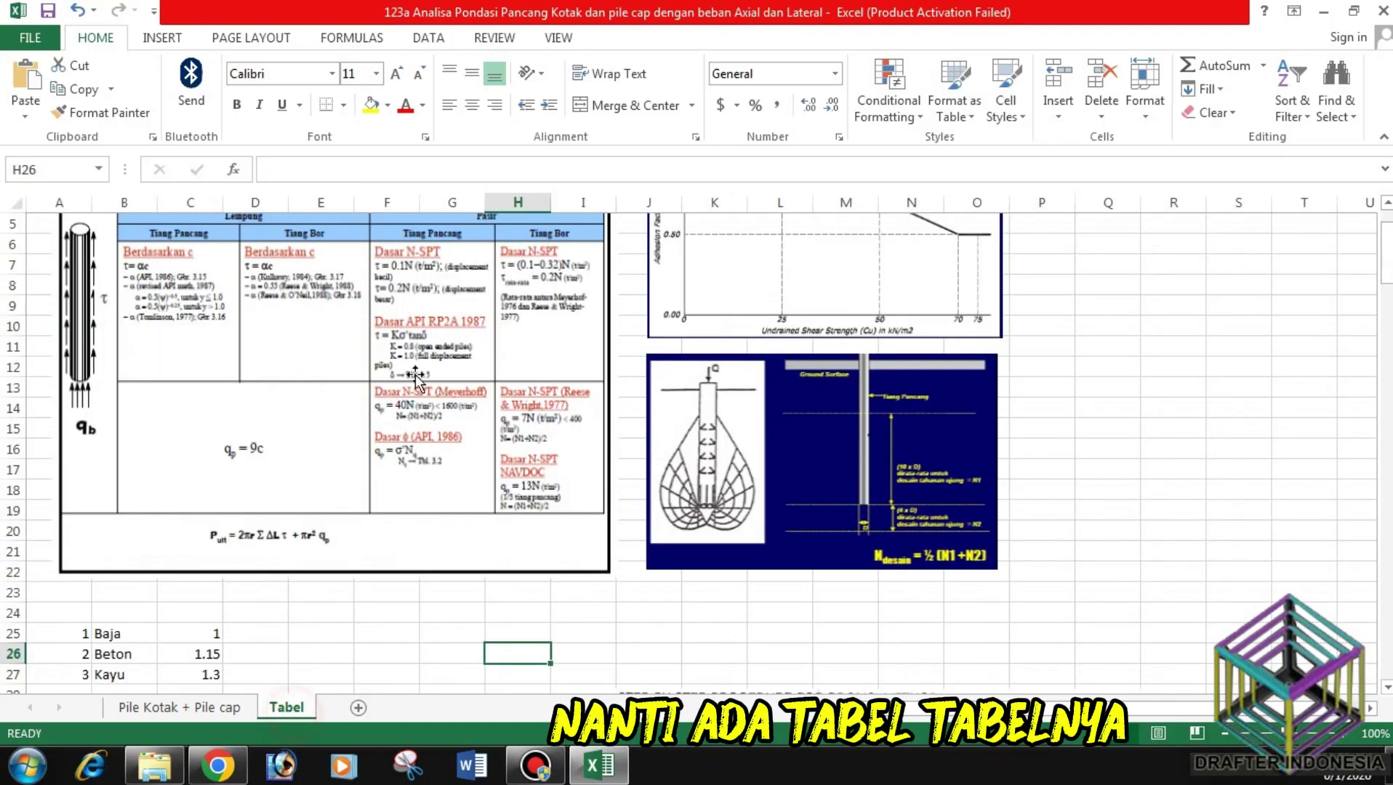
{"action": "left_click", "coordinate": [186, 708]}
{"action": "scroll", "coordinate": [637, 512], "scroll_direction": "up", "scroll_amount": 1}
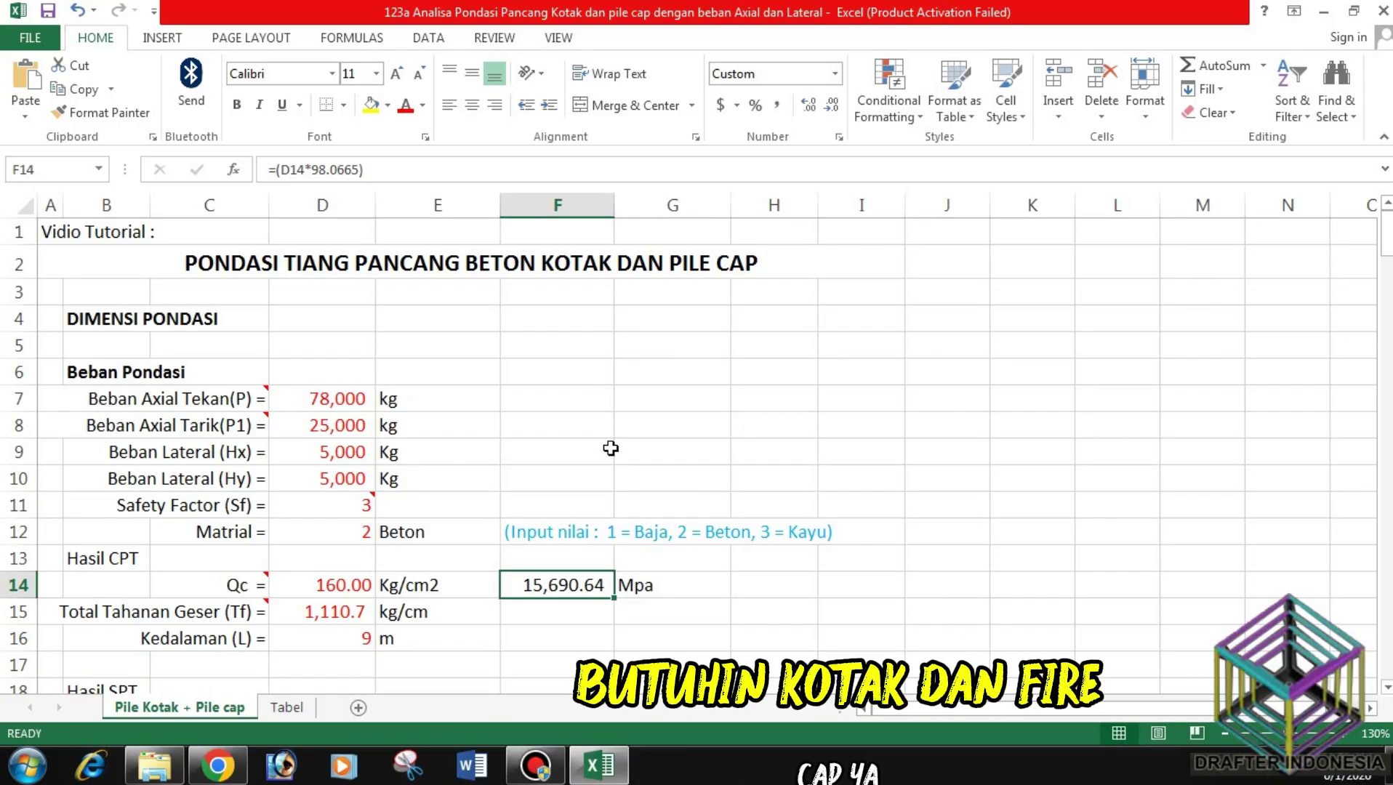
Step: Examine the sheet title, the DIMENSI PONDASI heading and the axial compression and tension load inputs
{"action": "left_click", "coordinate": [322, 258]}
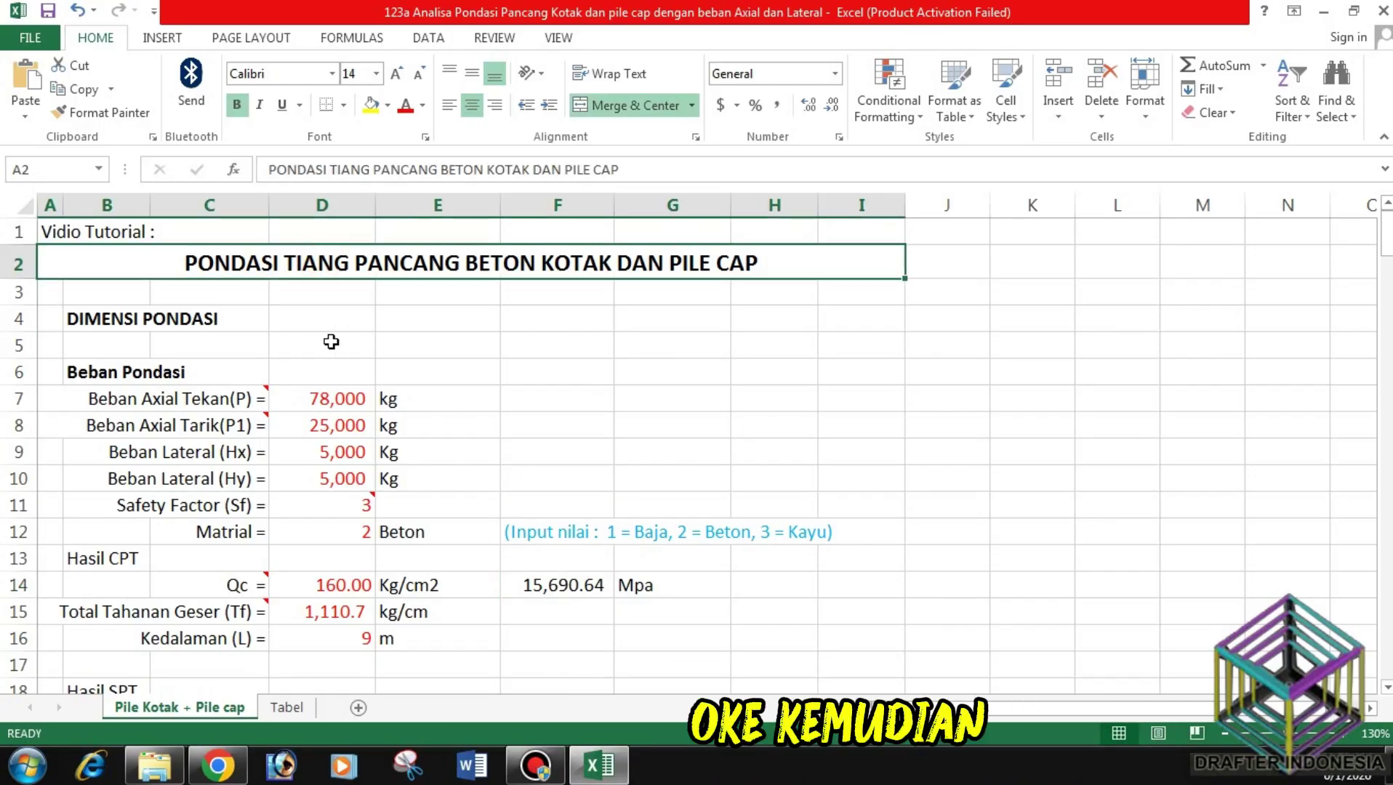
{"action": "left_click", "coordinate": [86, 319]}
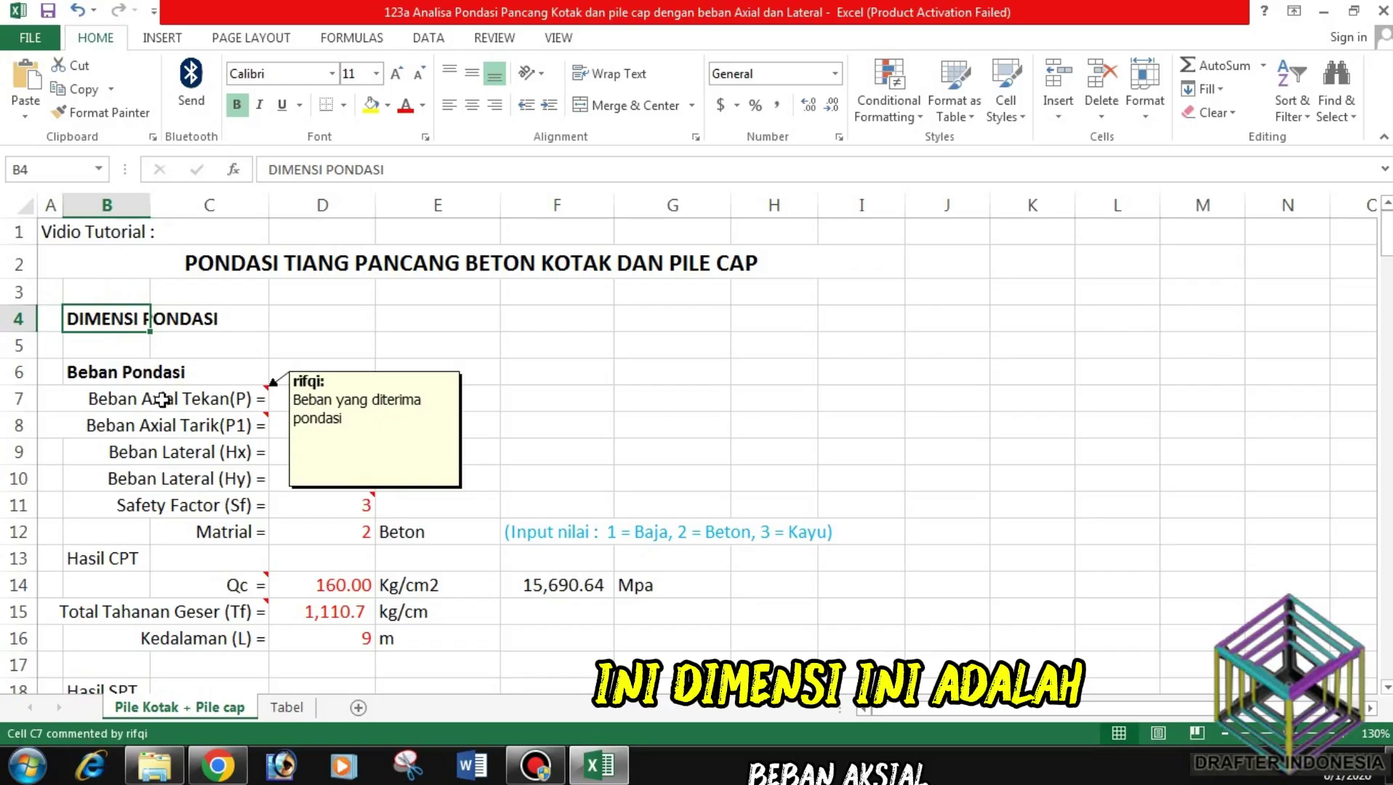
{"action": "left_click", "coordinate": [357, 397]}
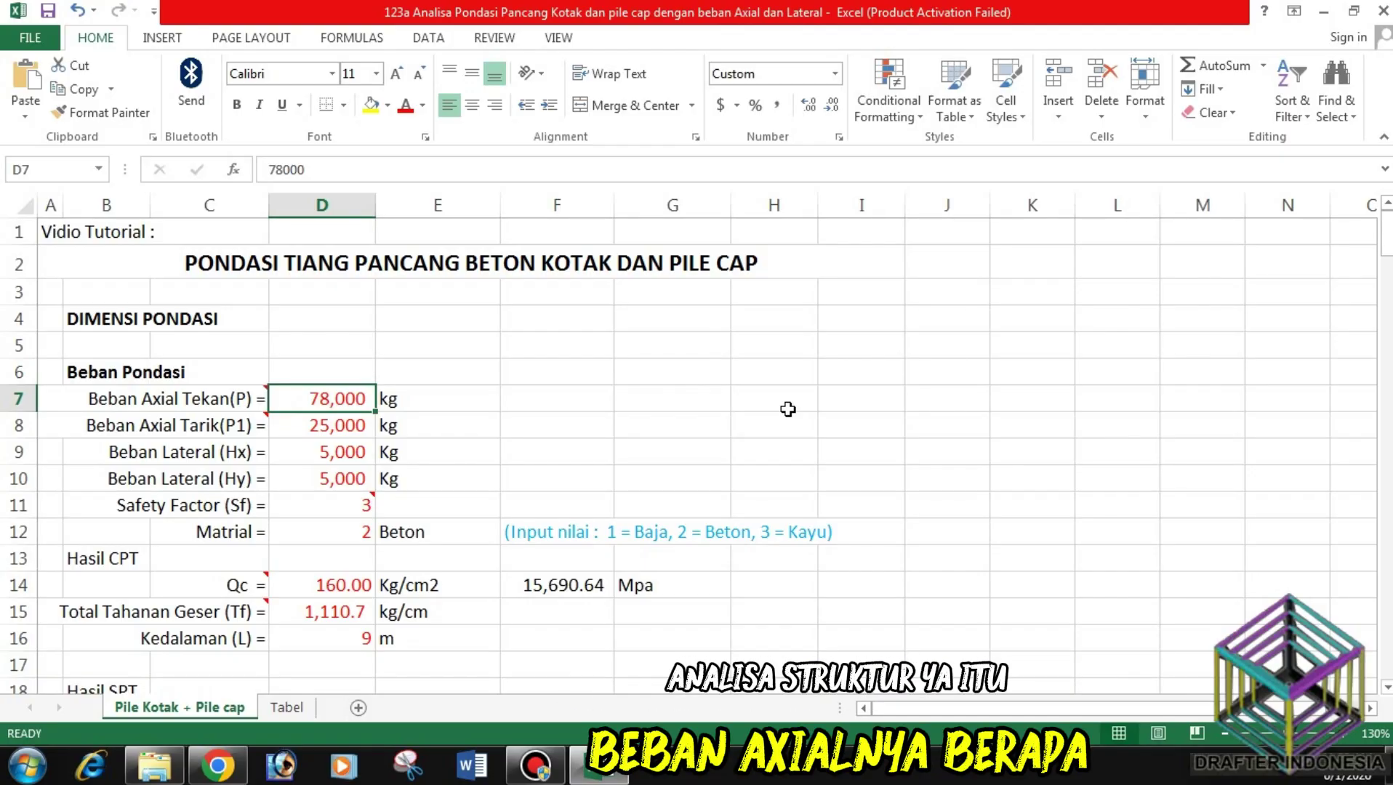
{"action": "left_click", "coordinate": [331, 428]}
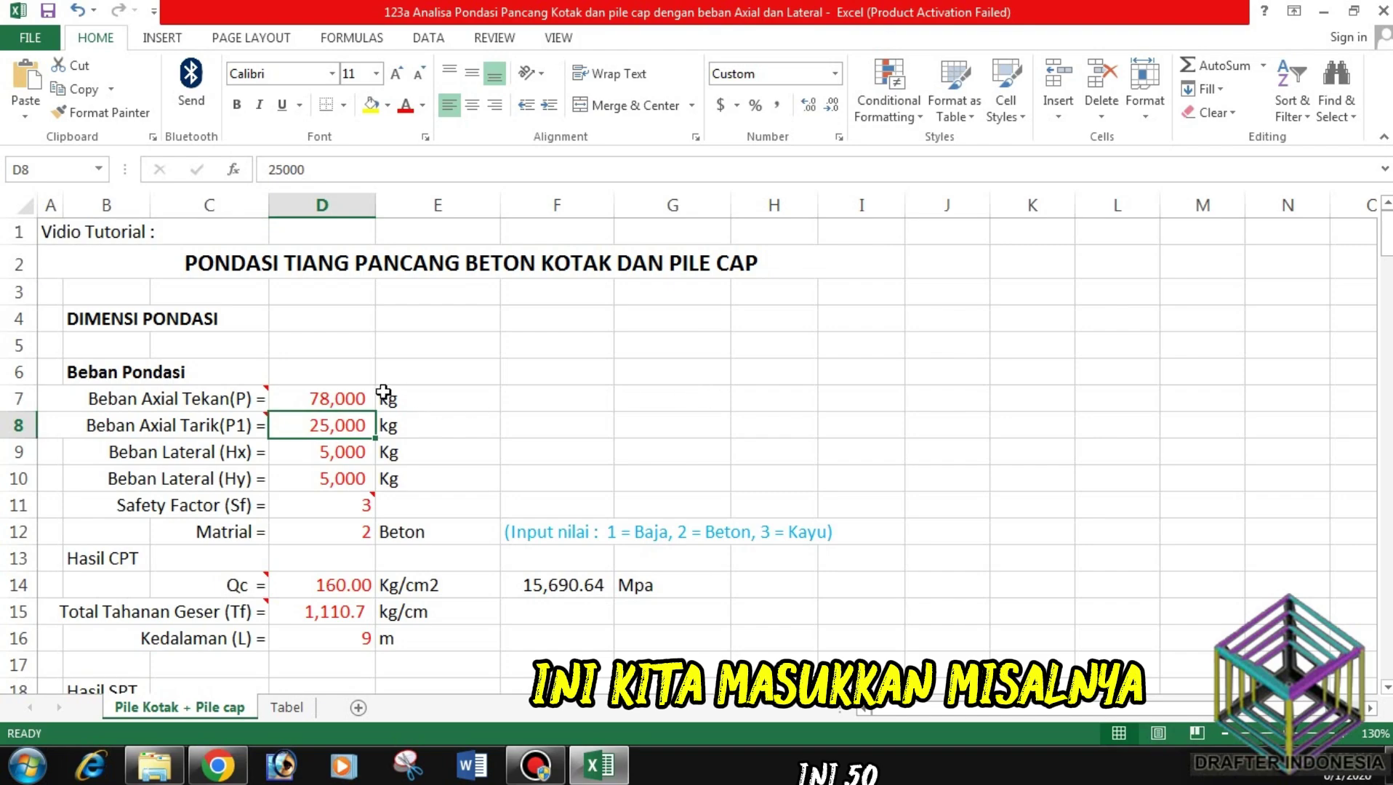
{"action": "left_click", "coordinate": [346, 401]}
{"action": "type", "text": "5,000"}
{"action": "key", "text": "Return"}
Step: Set the axial compression load, Beban Axial Tekan (P), in D7 to 50,000 kg
{"action": "left_click", "coordinate": [345, 401]}
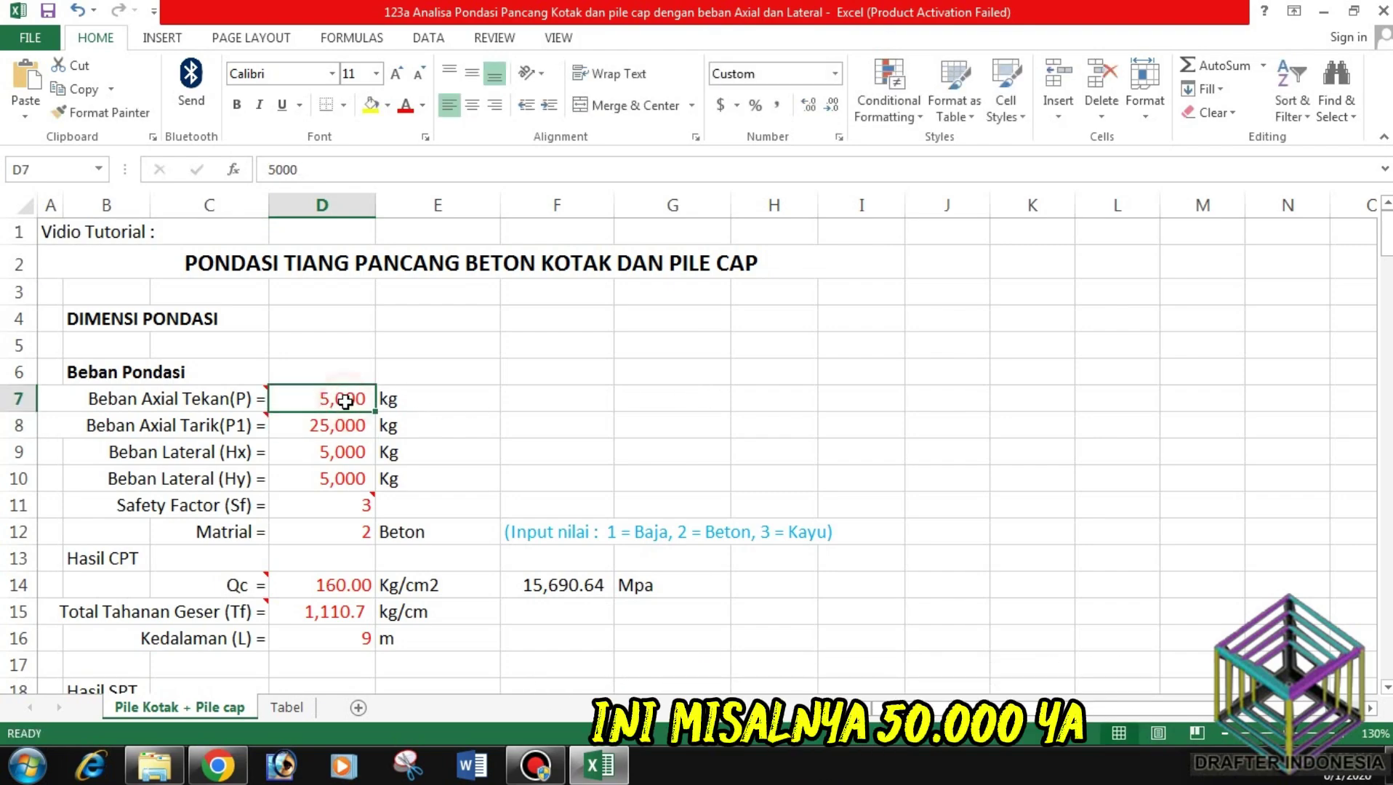
{"action": "type", "text": "50000"}
{"action": "key", "text": "Return"}
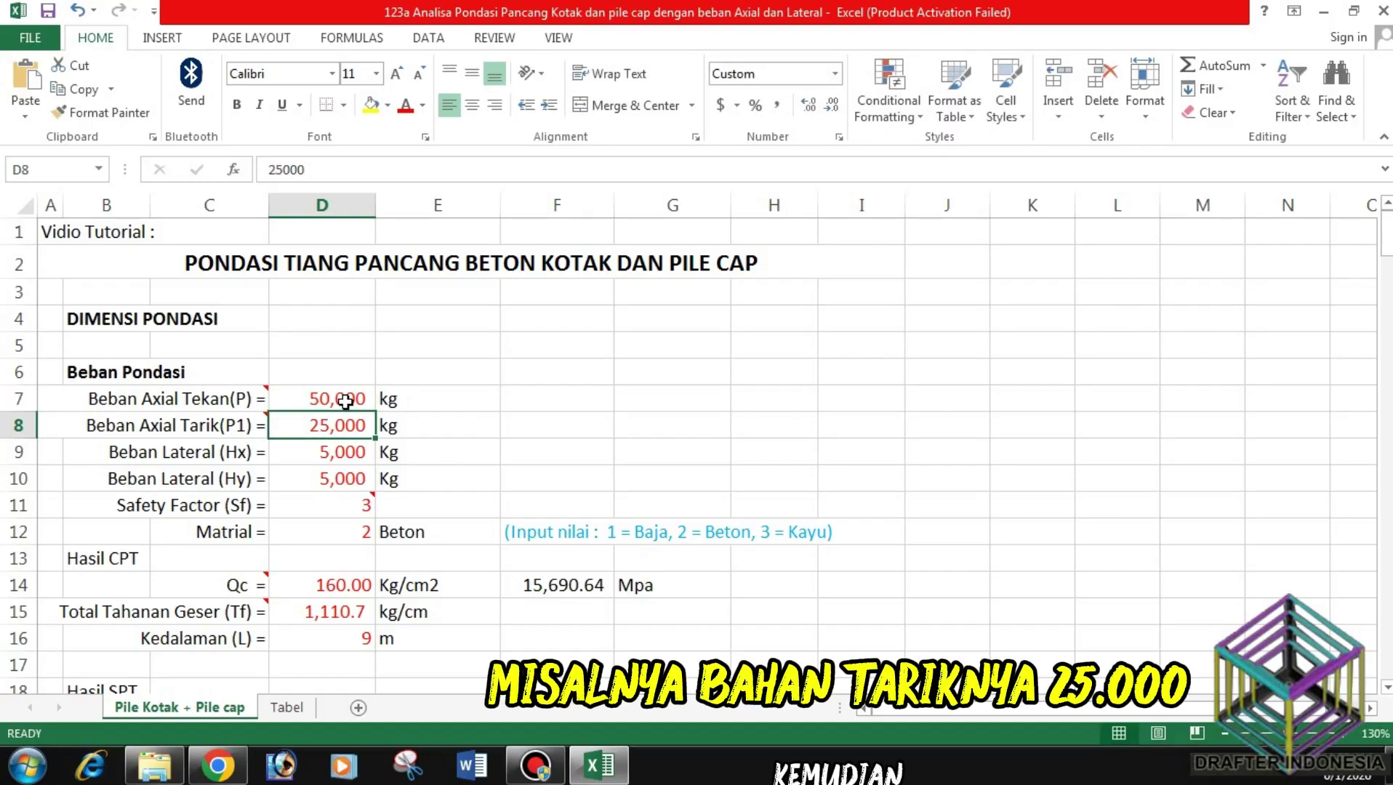
Step: Check the lateral loads Hx and Hy, the safety factor and the material code in D9 to D12
{"action": "left_click", "coordinate": [357, 451]}
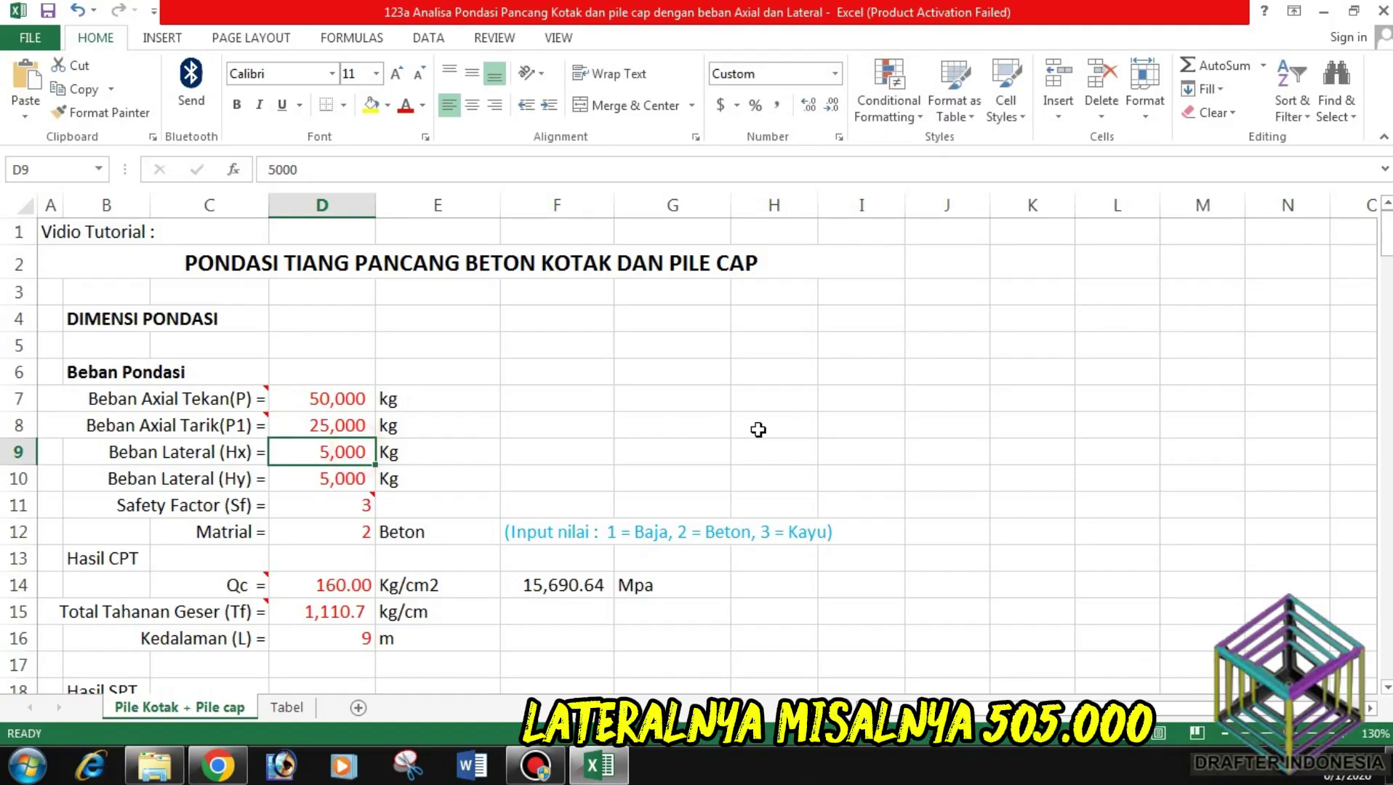
{"action": "left_click", "coordinate": [343, 478]}
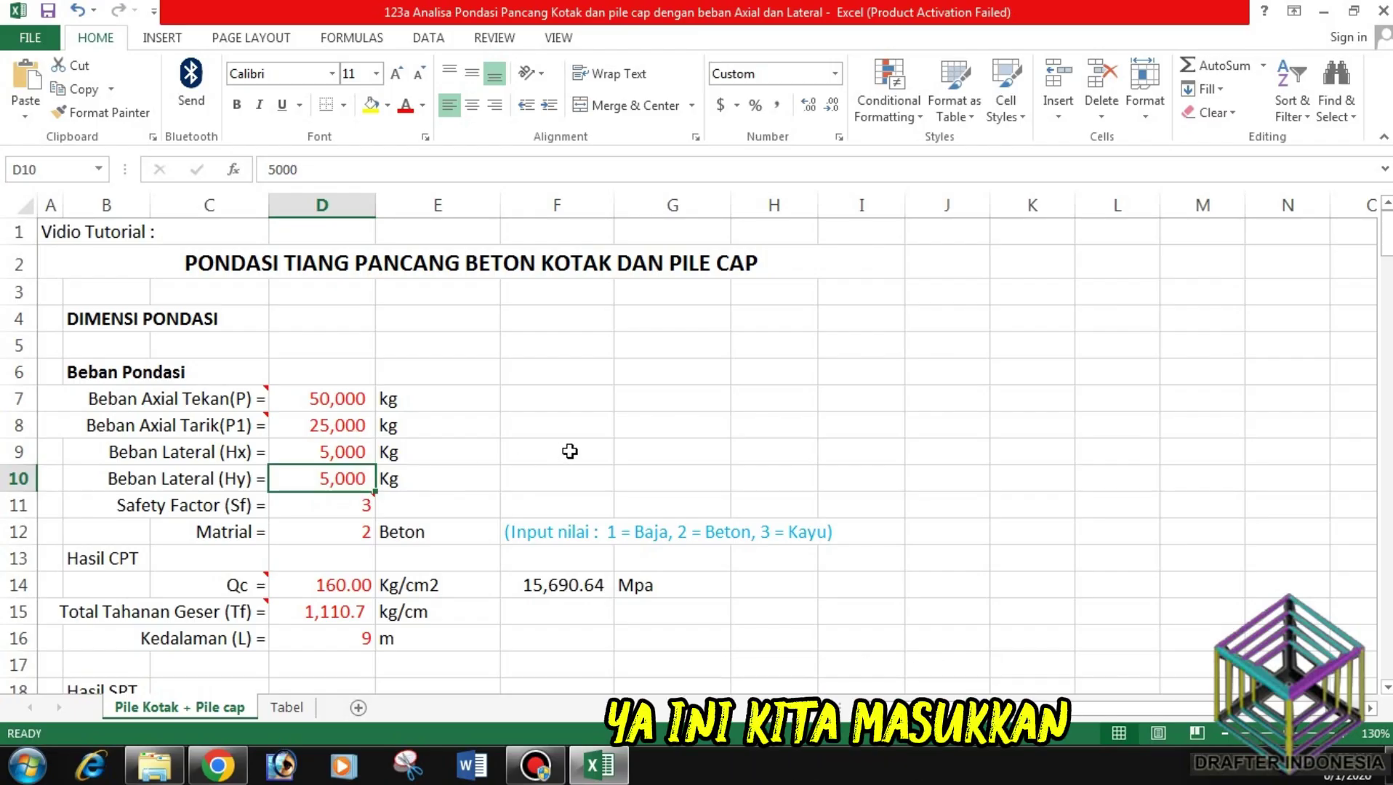
{"action": "left_click", "coordinate": [367, 504]}
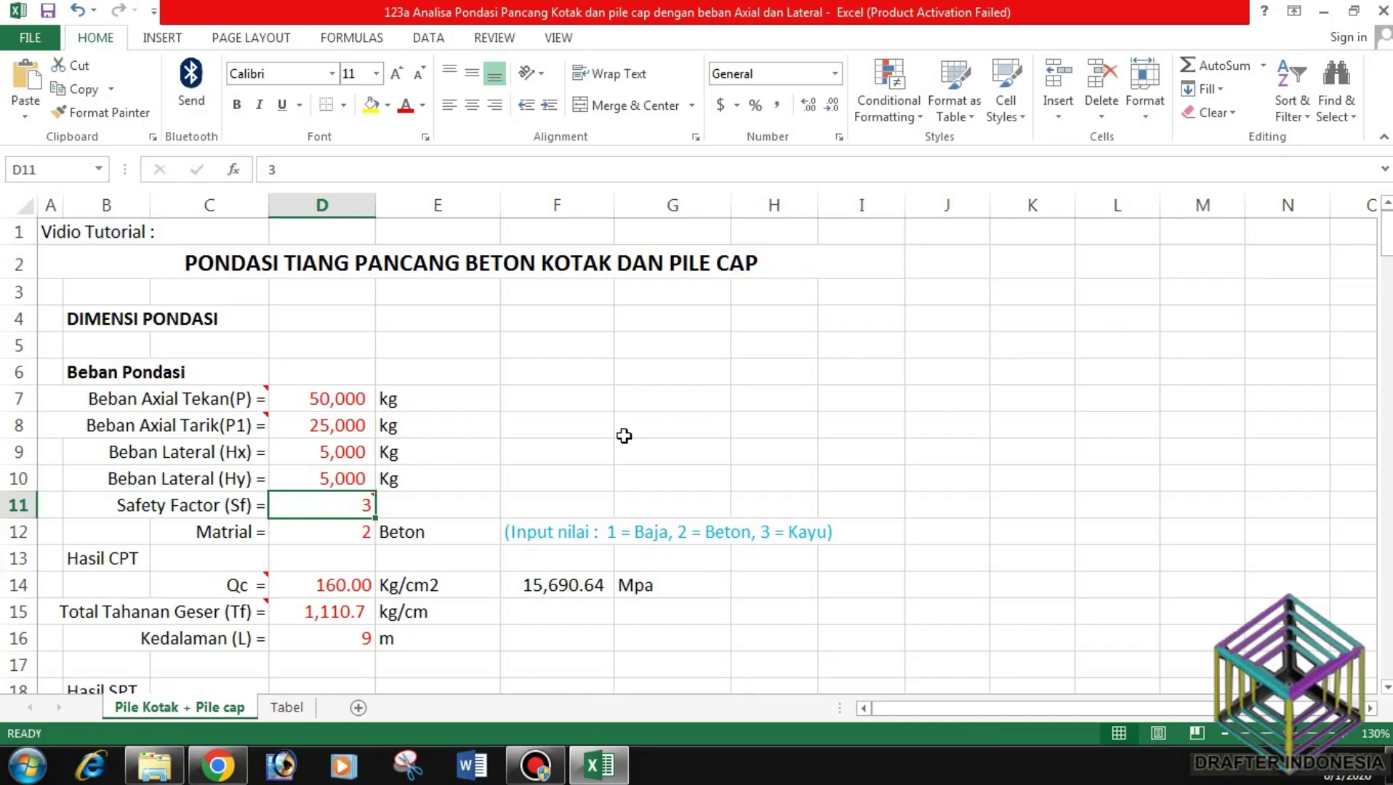
{"action": "left_click", "coordinate": [346, 534]}
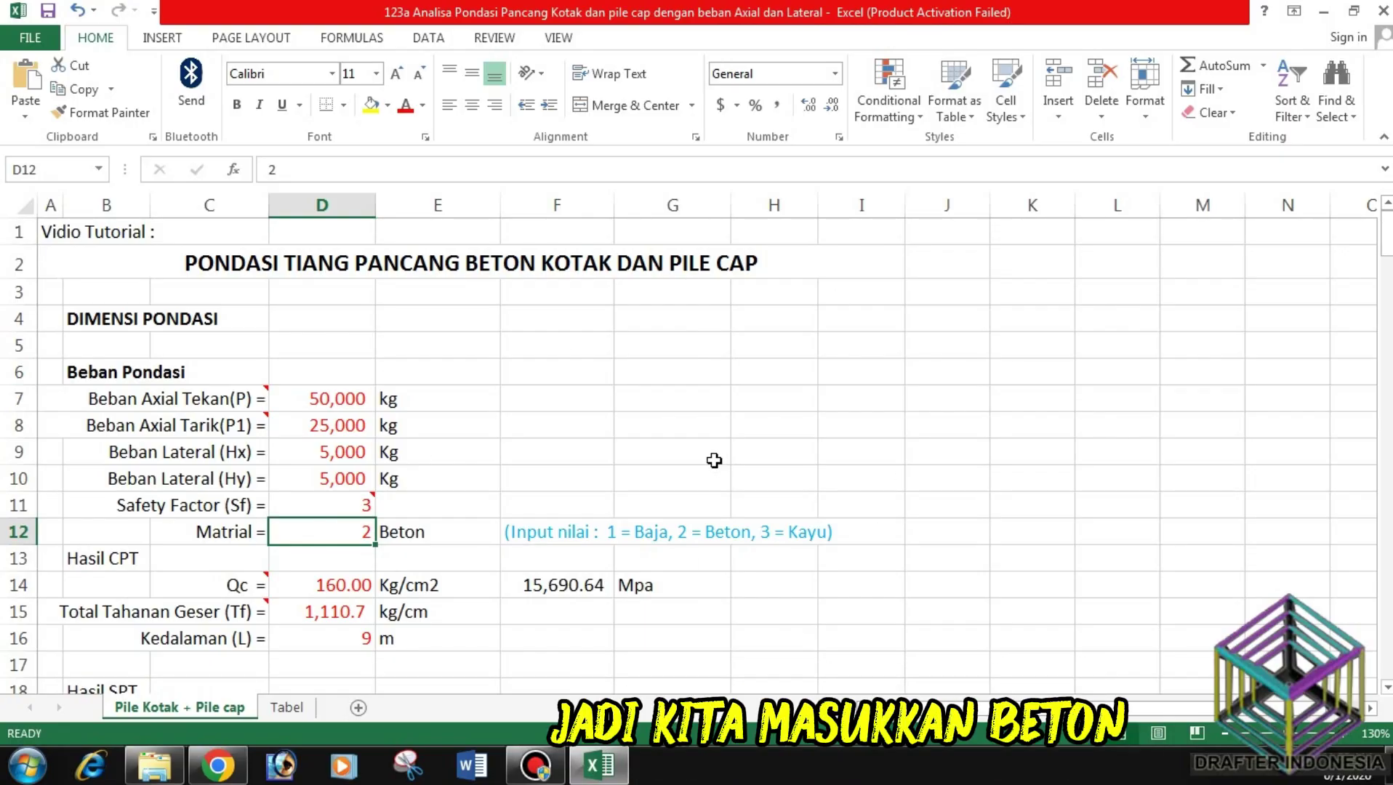
Step: Check the CPT inputs for Qc and depth, and the Qc unit conversion formula in F14
{"action": "scroll", "coordinate": [628, 440], "scroll_direction": "down", "scroll_amount": 1}
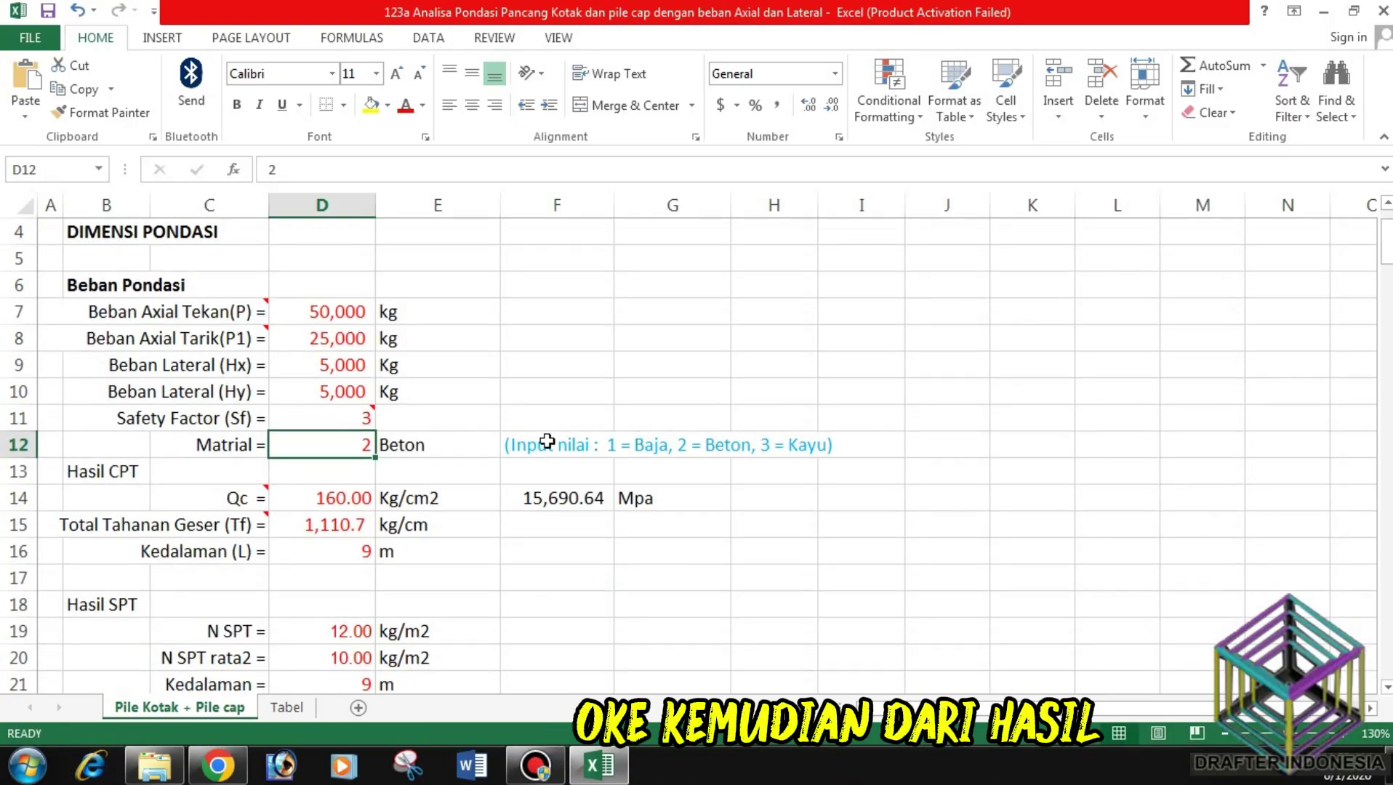
{"action": "left_click", "coordinate": [343, 501]}
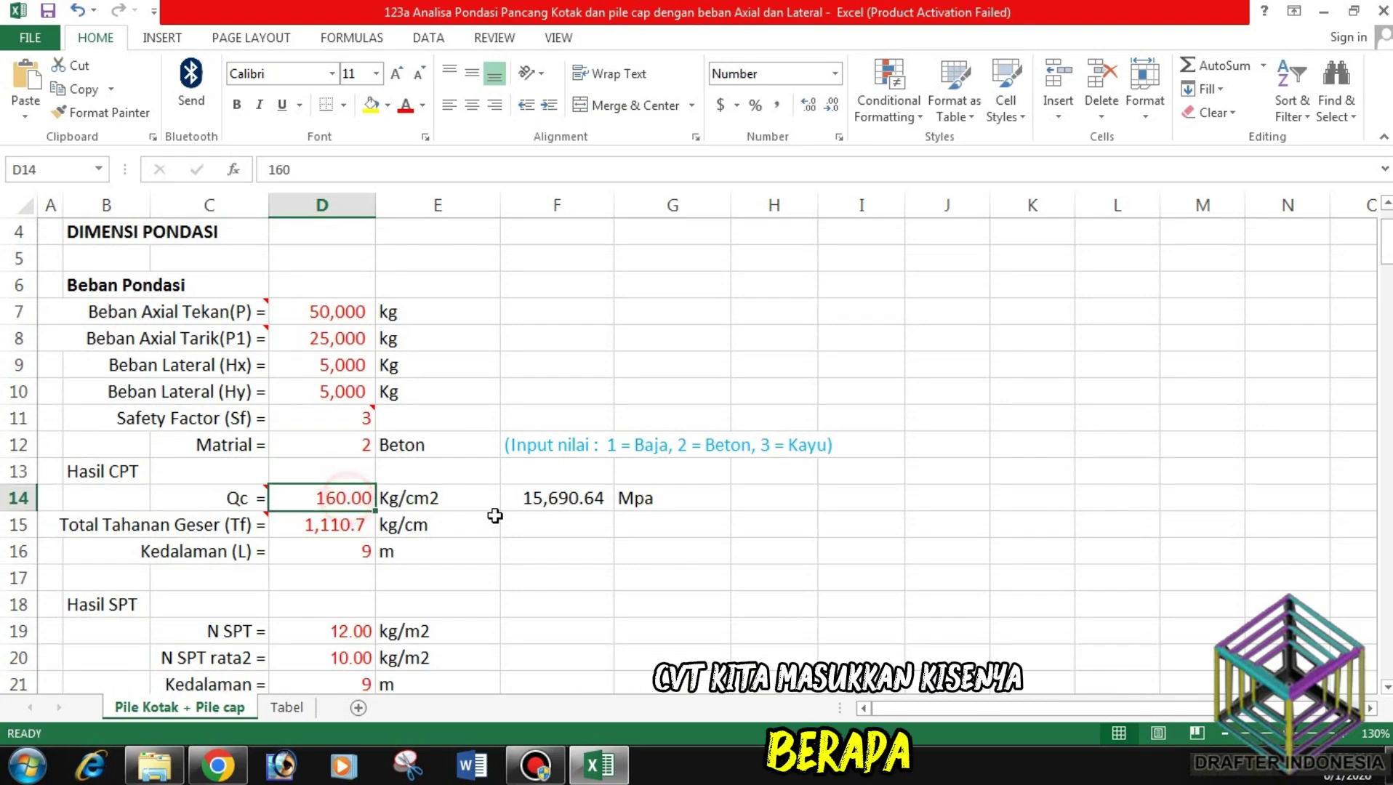
{"action": "left_click", "coordinate": [346, 554]}
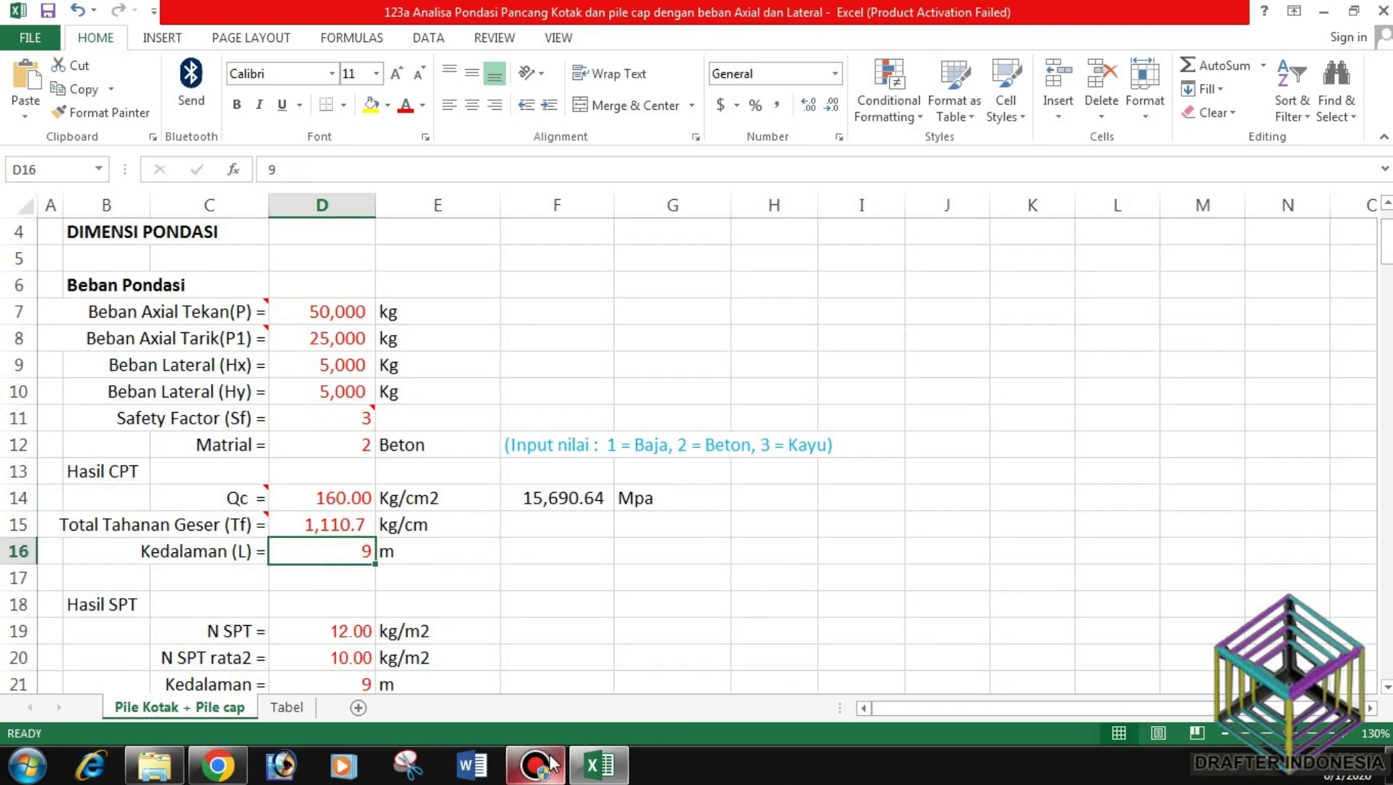
{"action": "left_click", "coordinate": [582, 497]}
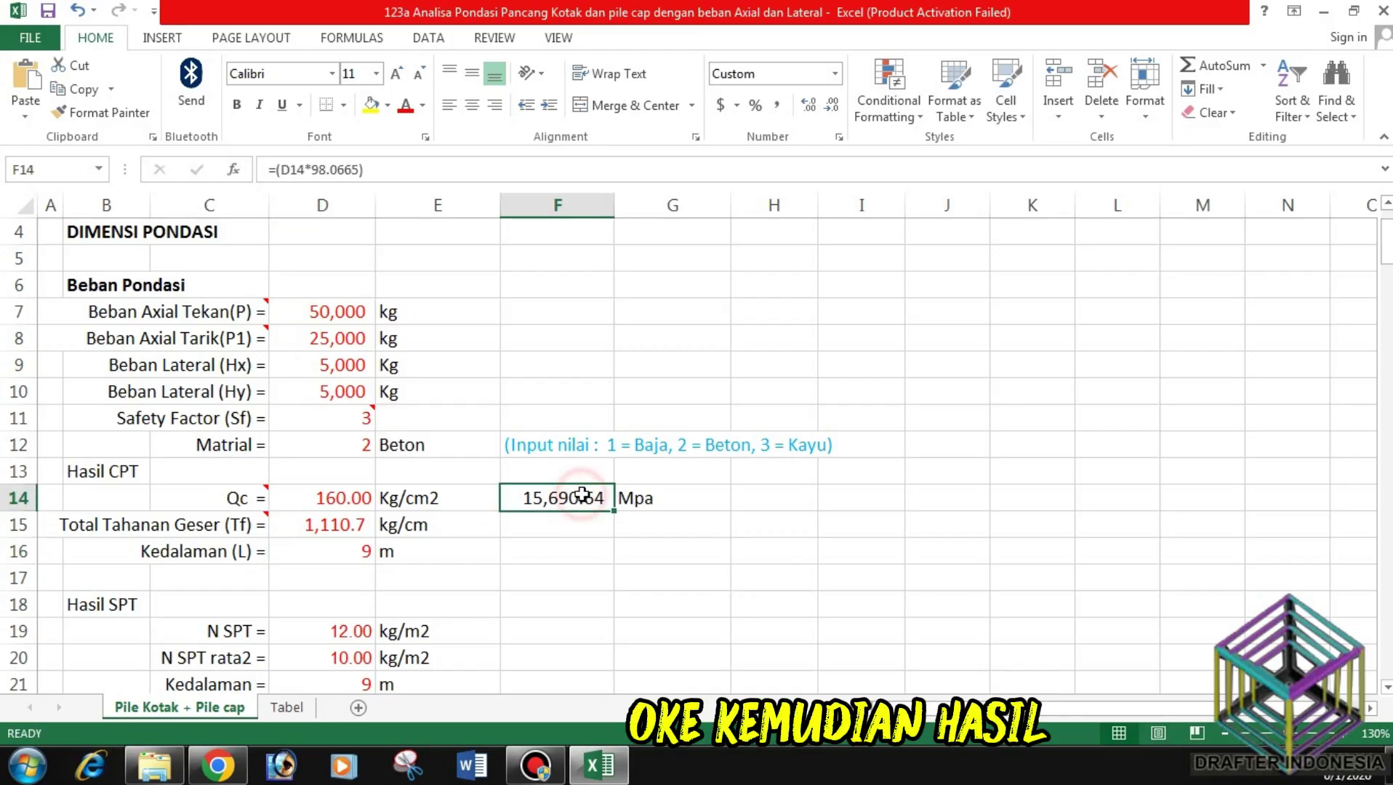
Step: Check the SPT results for N SPT, N SPT rata2 and Kedalaman in D19 to D21
{"action": "scroll", "coordinate": [596, 496], "scroll_direction": "down", "scroll_amount": 1}
{"action": "left_click", "coordinate": [353, 549]}
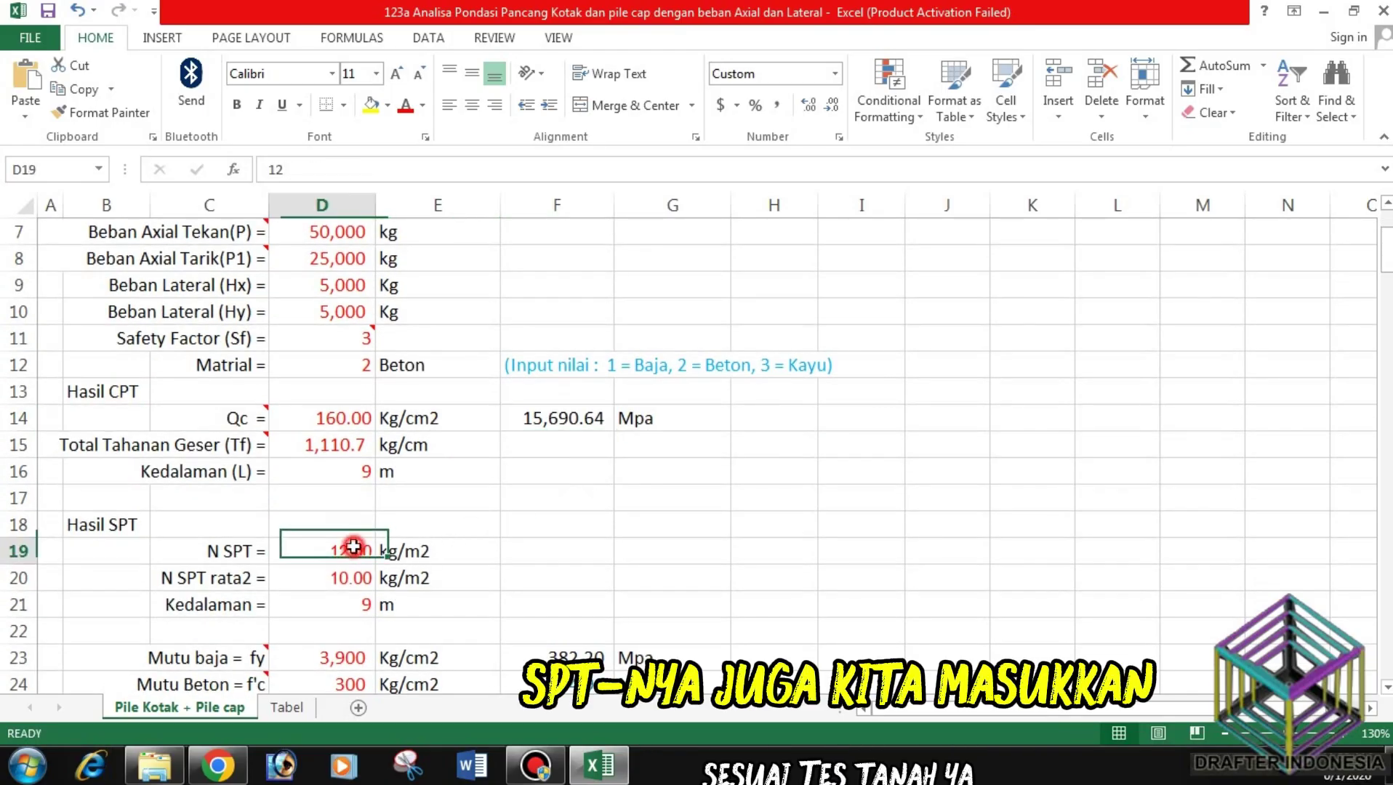
{"action": "left_click", "coordinate": [347, 580]}
{"action": "left_click", "coordinate": [350, 603]}
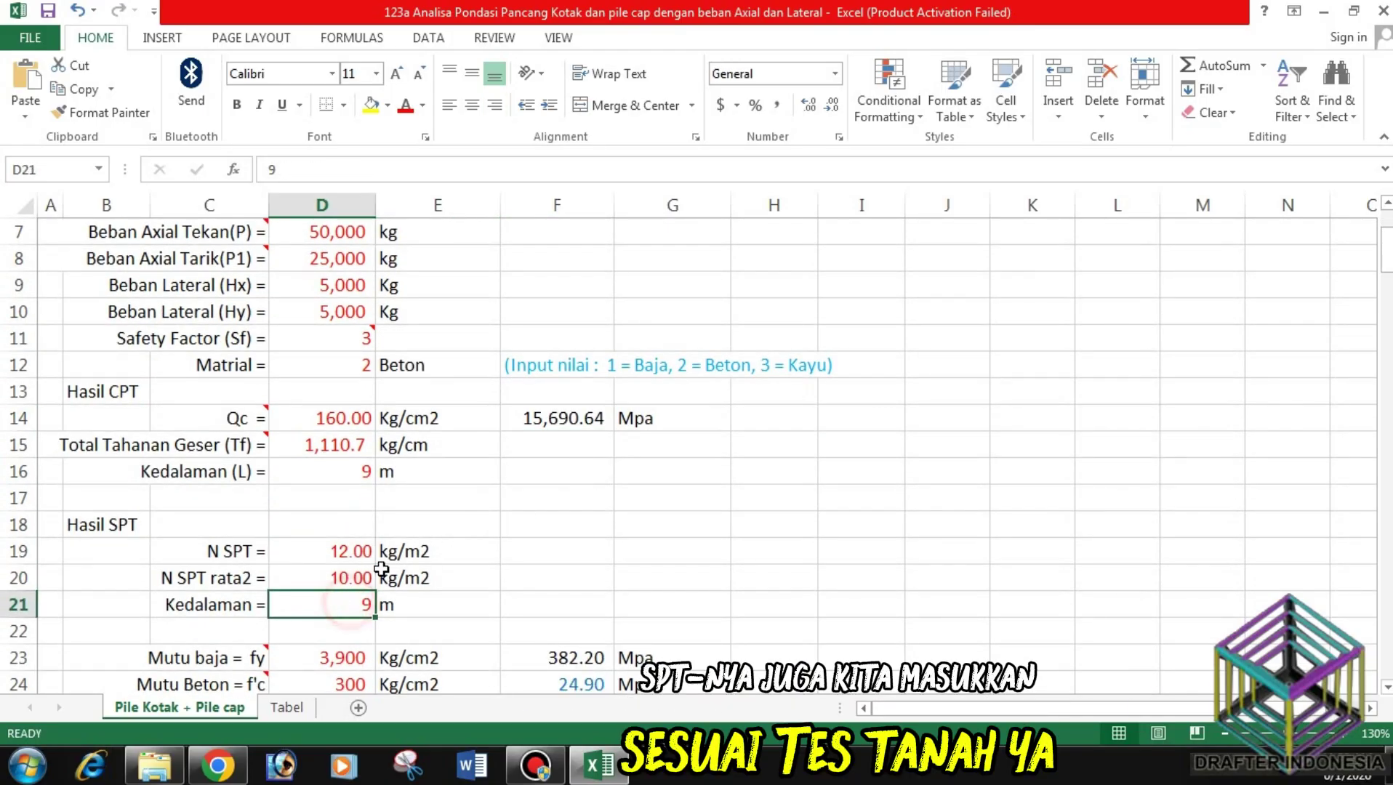
Step: Review the steel grade fy in D23 and set the concrete grade, Mutu Beton f'c, in D24 to 350 kg/cm2
{"action": "scroll", "coordinate": [412, 555], "scroll_direction": "down", "scroll_amount": 1}
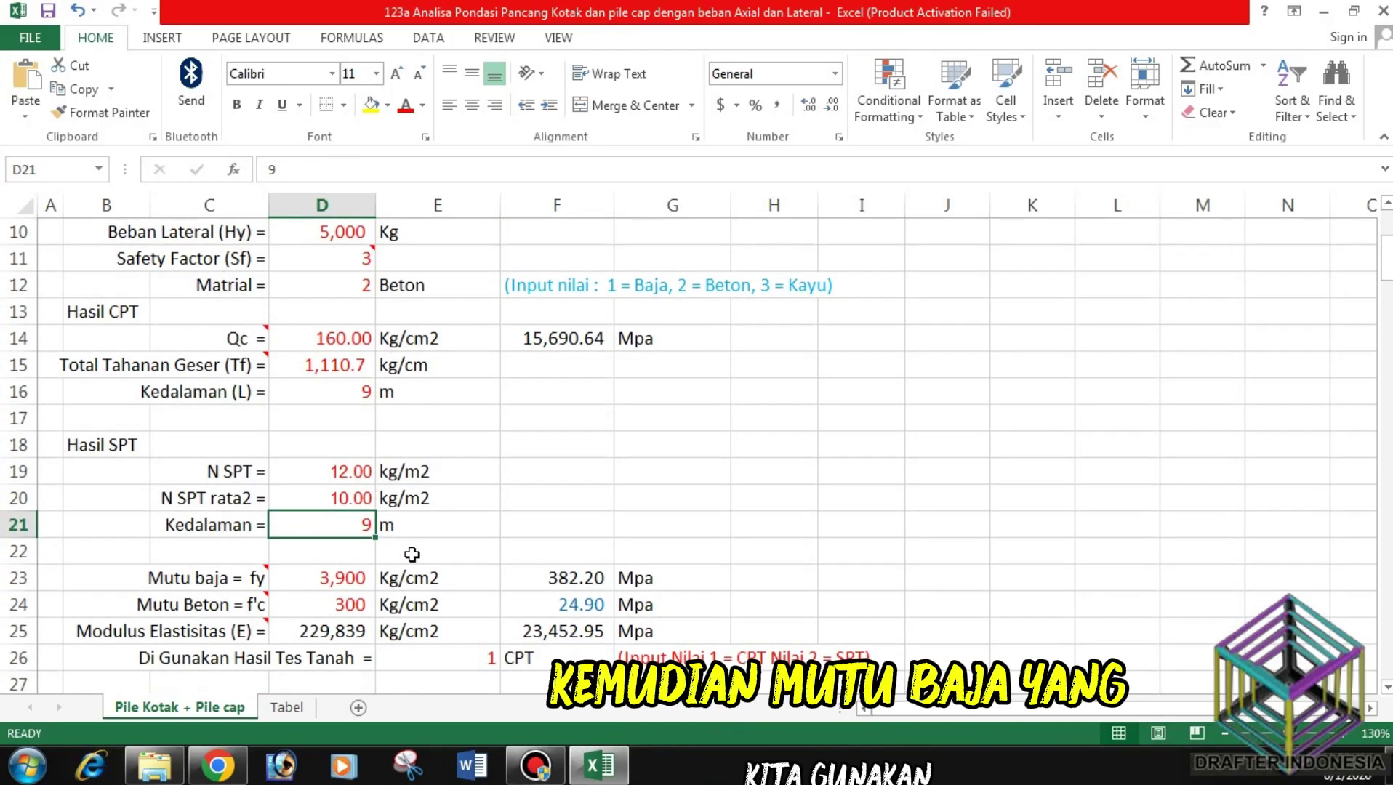
{"action": "left_click", "coordinate": [350, 578]}
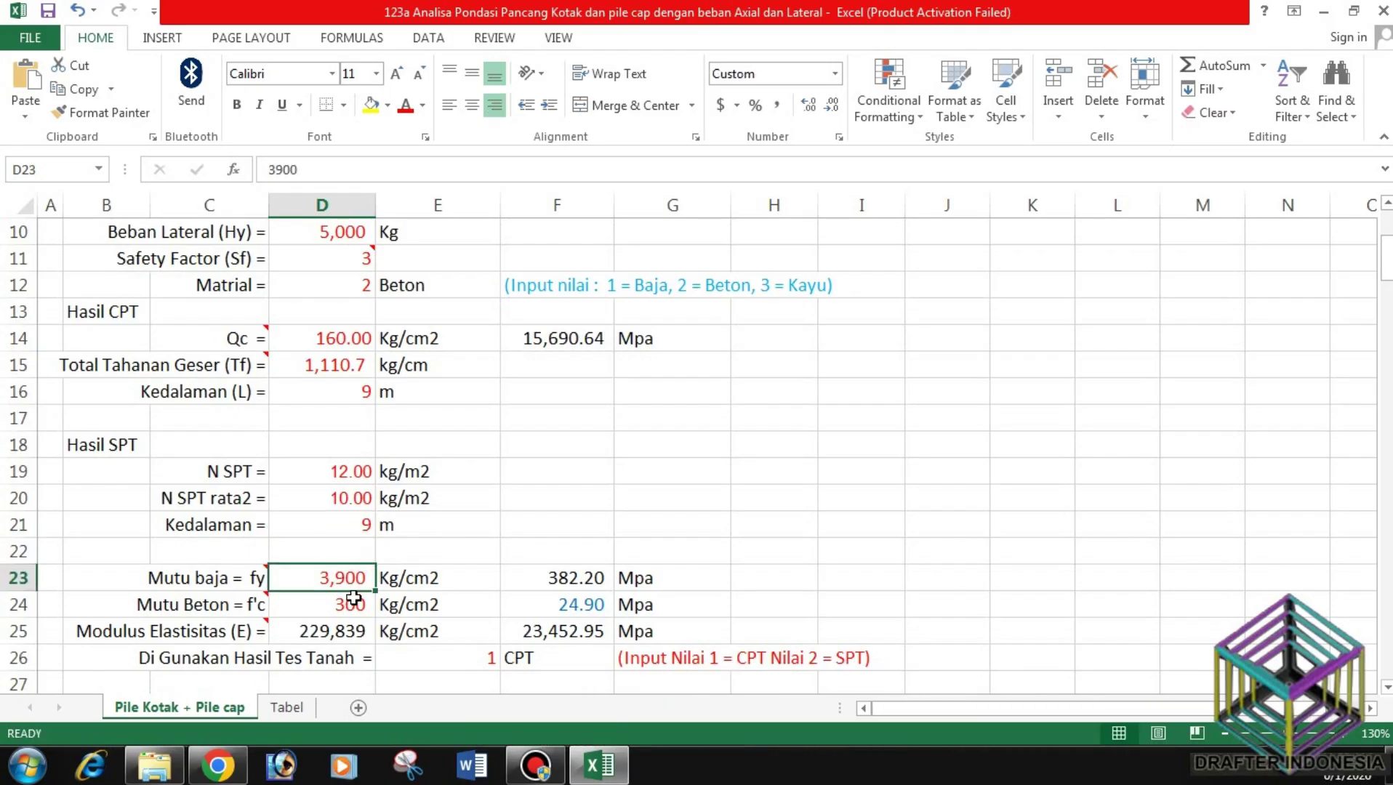
{"action": "left_click", "coordinate": [343, 605]}
{"action": "type", "text": "350"}
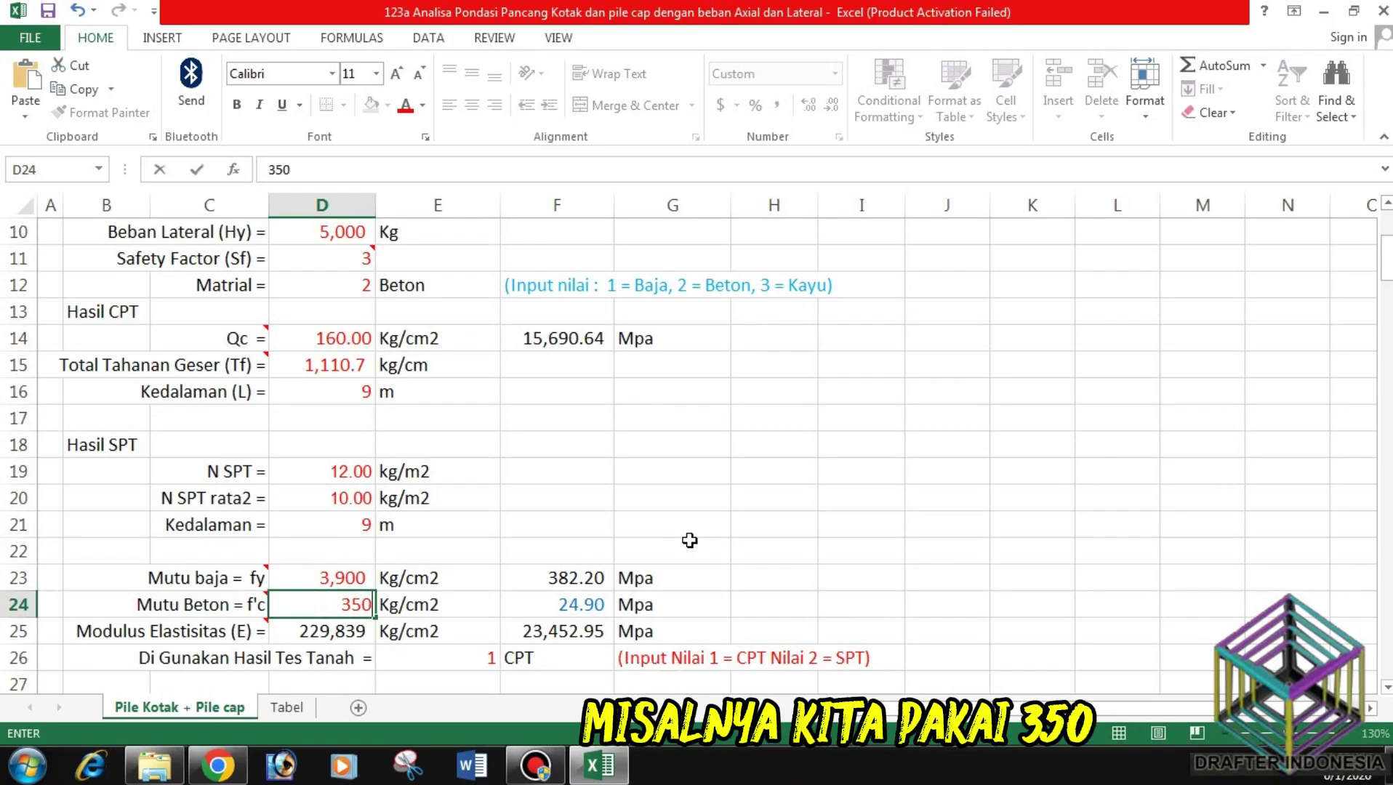
{"action": "key", "text": "Return"}
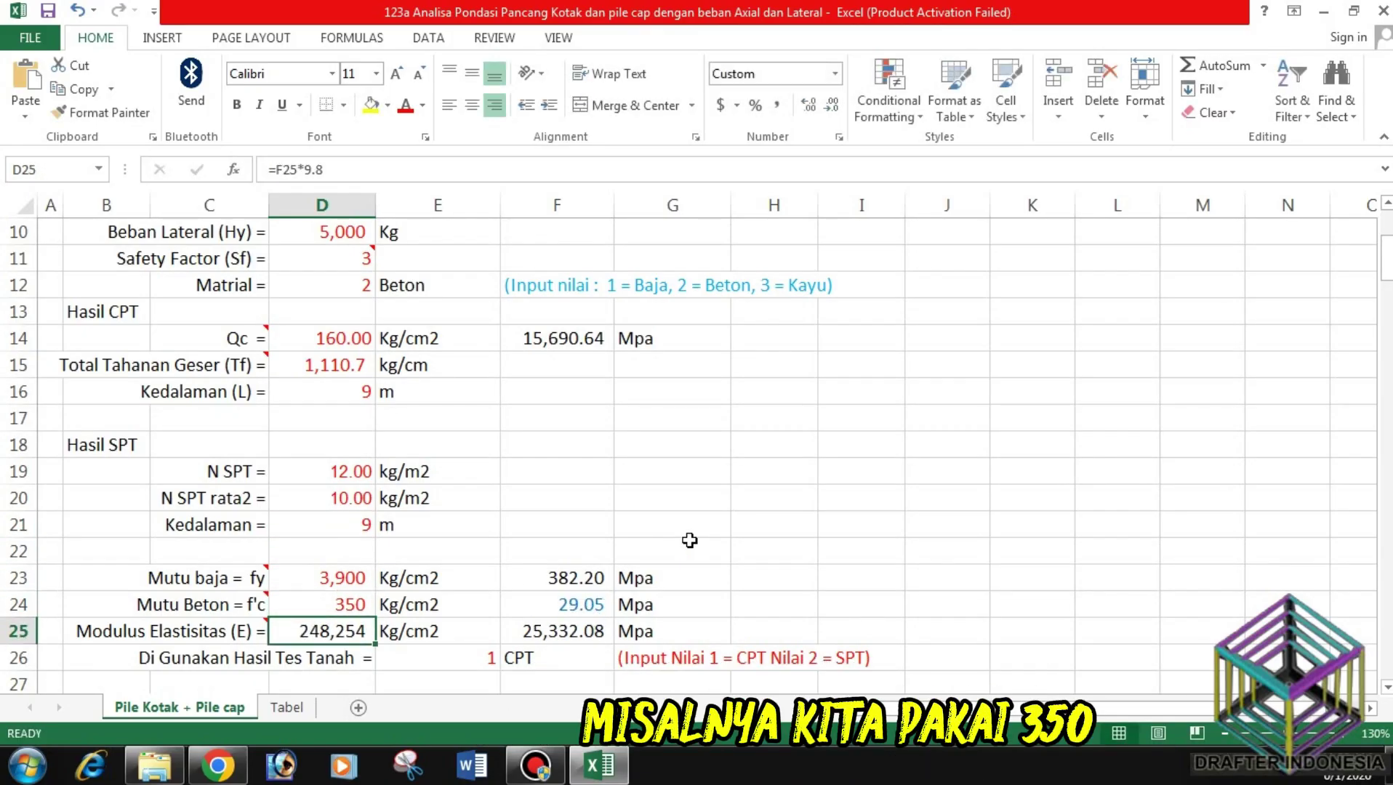
Step: Check the formulas for the Mpa conversions and elastic modulus in F23 to F25 and D25, and the soil test selector in E26
{"action": "left_click", "coordinate": [590, 575]}
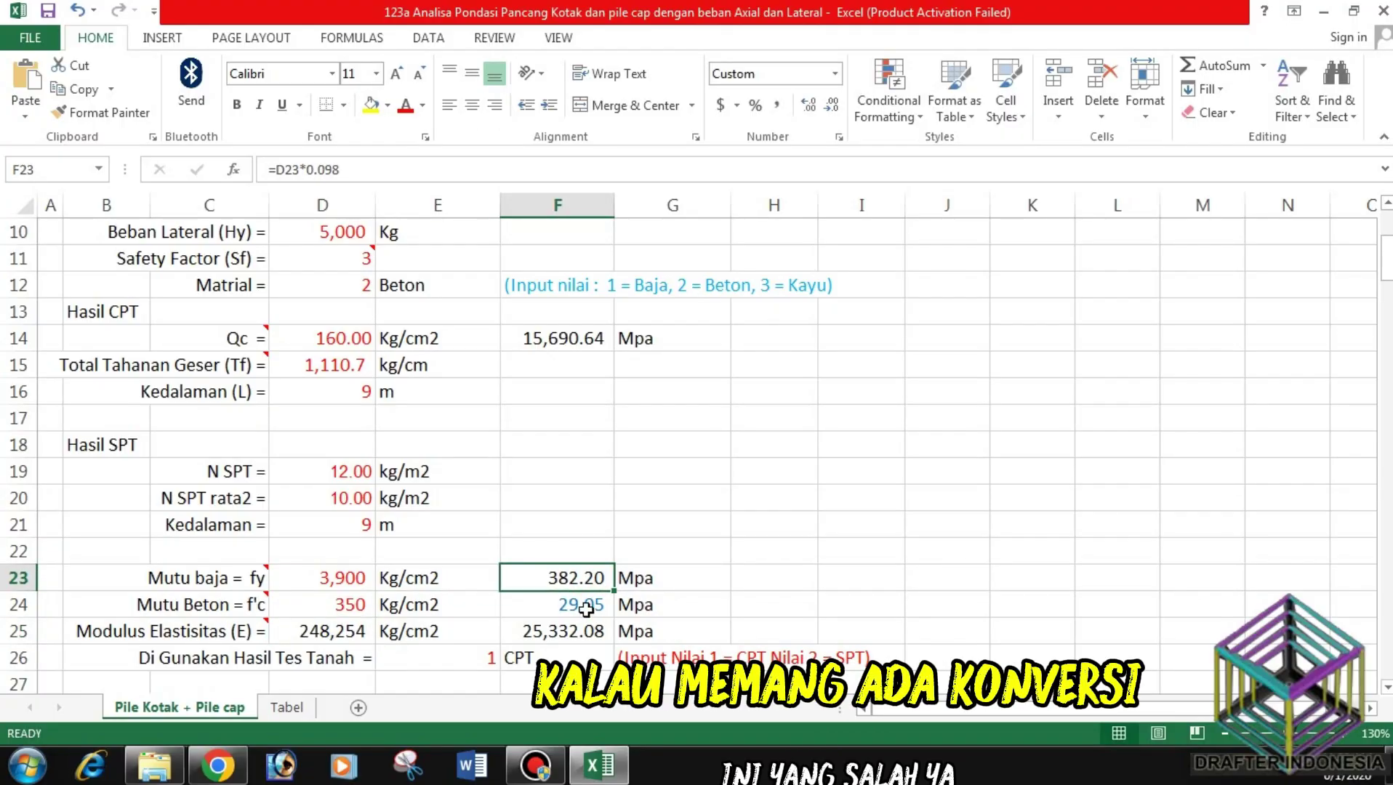
{"action": "left_click", "coordinate": [586, 608]}
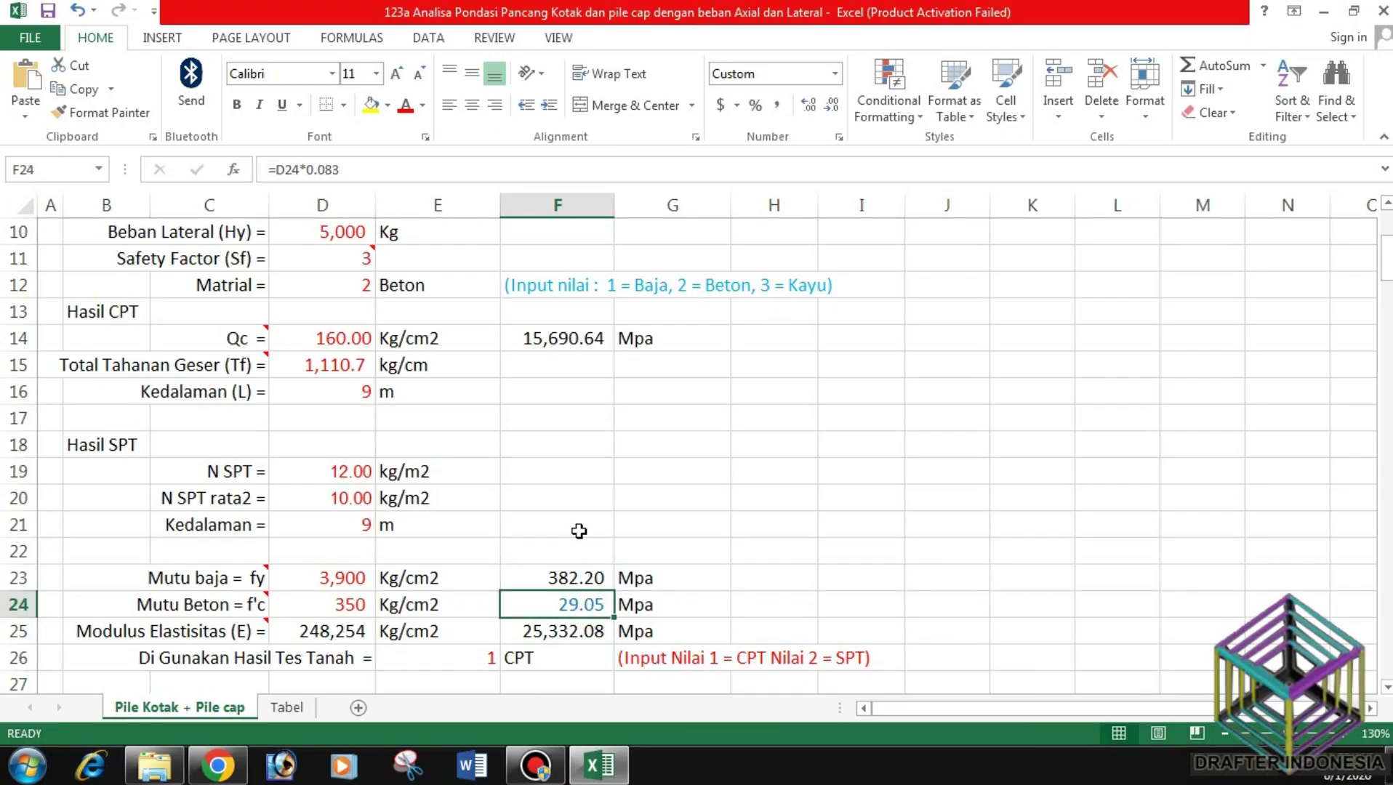
{"action": "left_click", "coordinate": [578, 634]}
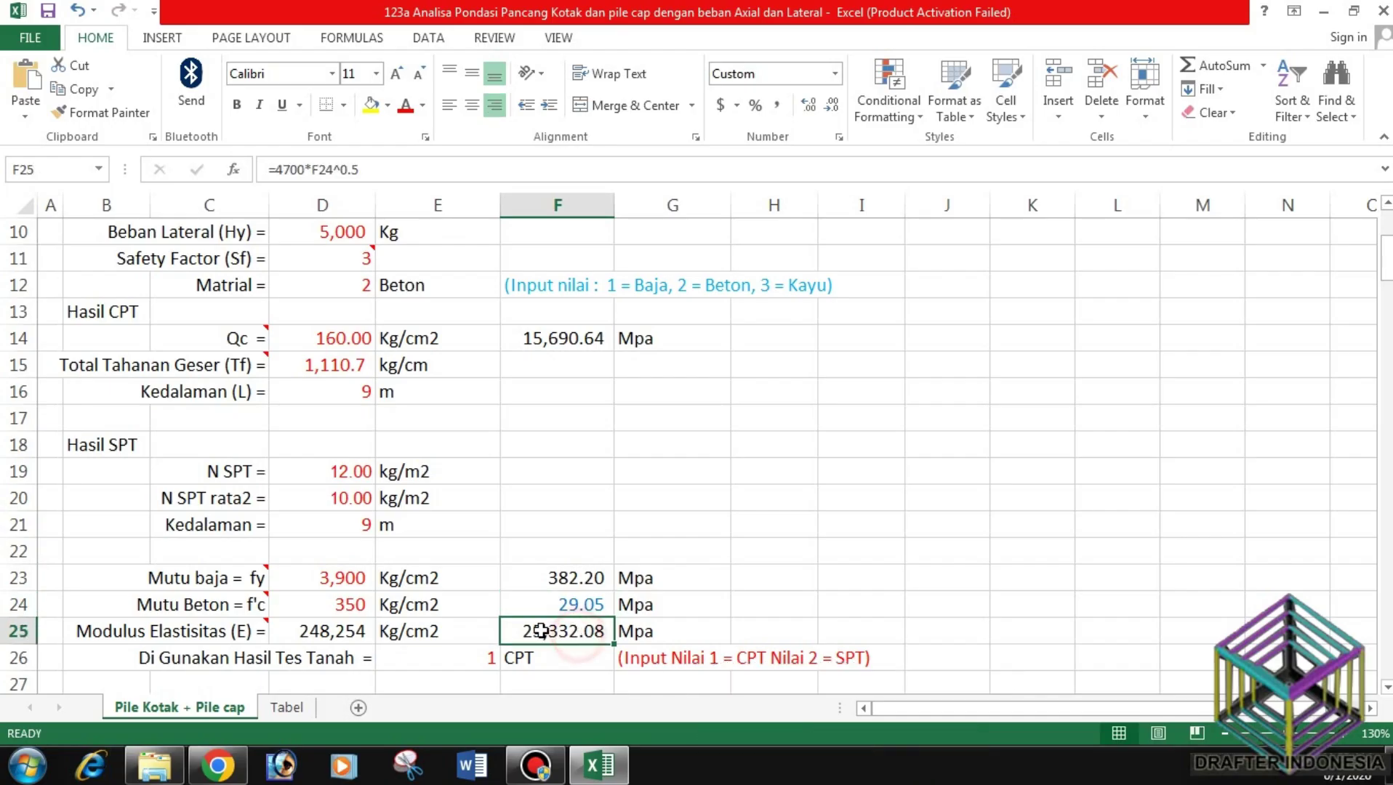
{"action": "left_click", "coordinate": [332, 632]}
{"action": "scroll", "coordinate": [554, 494], "scroll_direction": "down", "scroll_amount": 2}
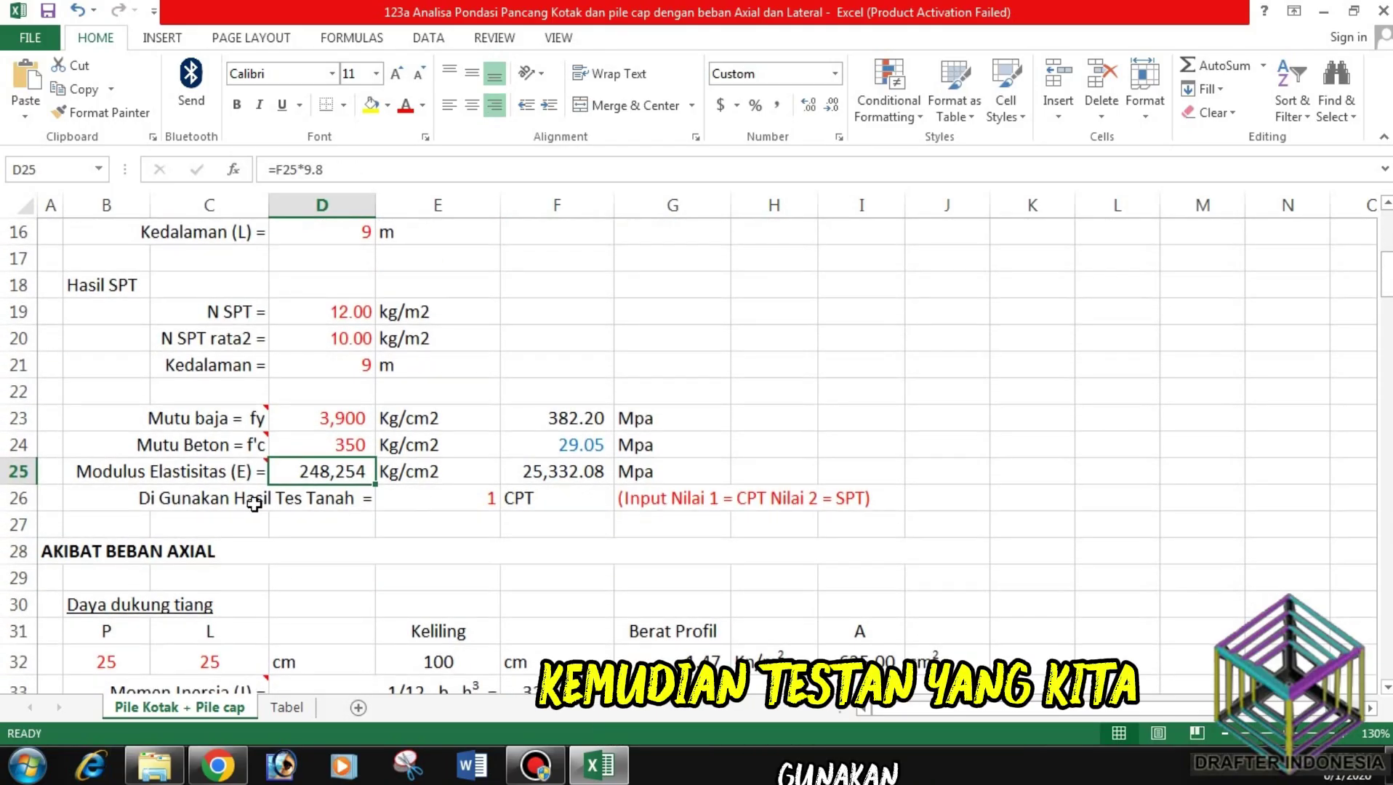
{"action": "left_click", "coordinate": [478, 498]}
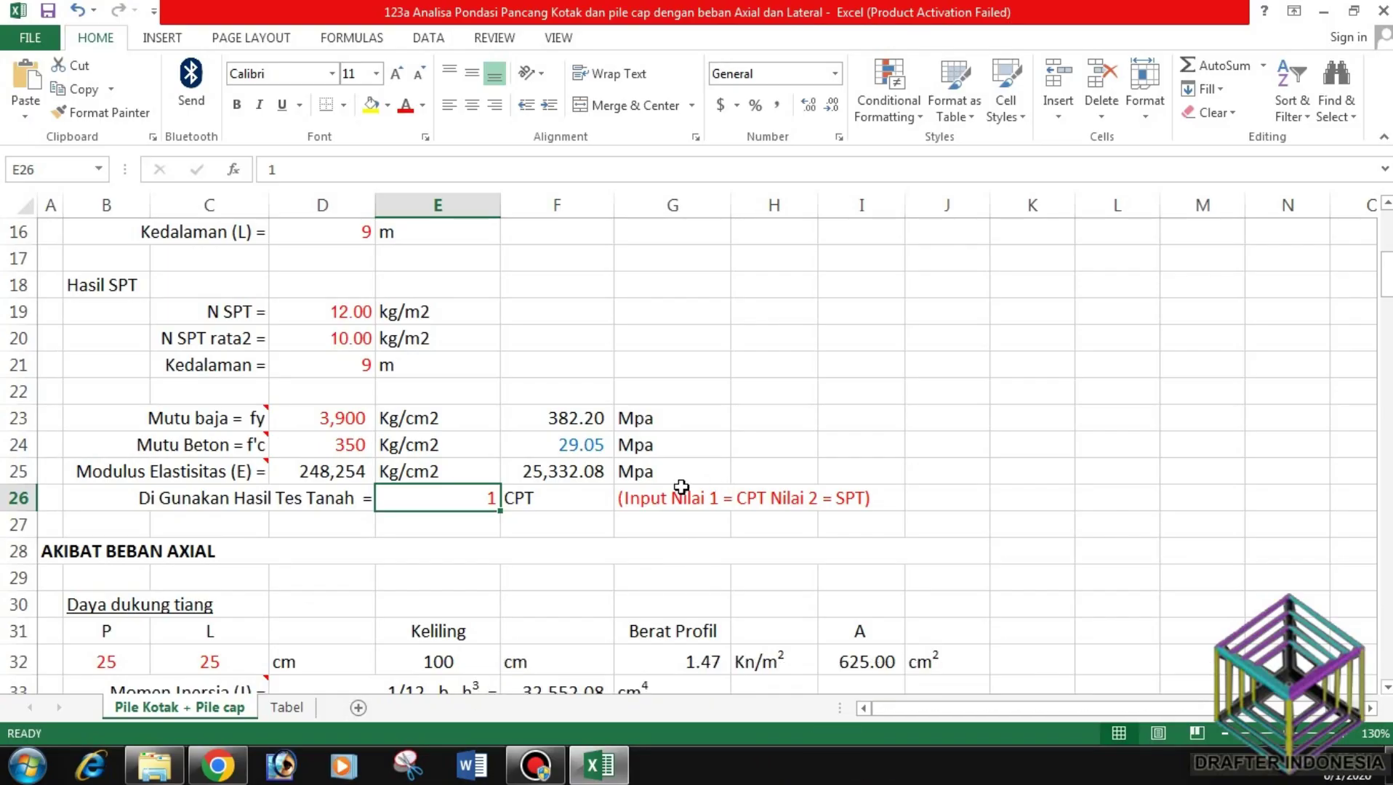
Step: Examine the AKIBAT BEBAN AXIAL and Daya dukung tiang headings and the pile dimensions P and L in B32 and C32
{"action": "scroll", "coordinate": [717, 485], "scroll_direction": "down", "scroll_amount": 1}
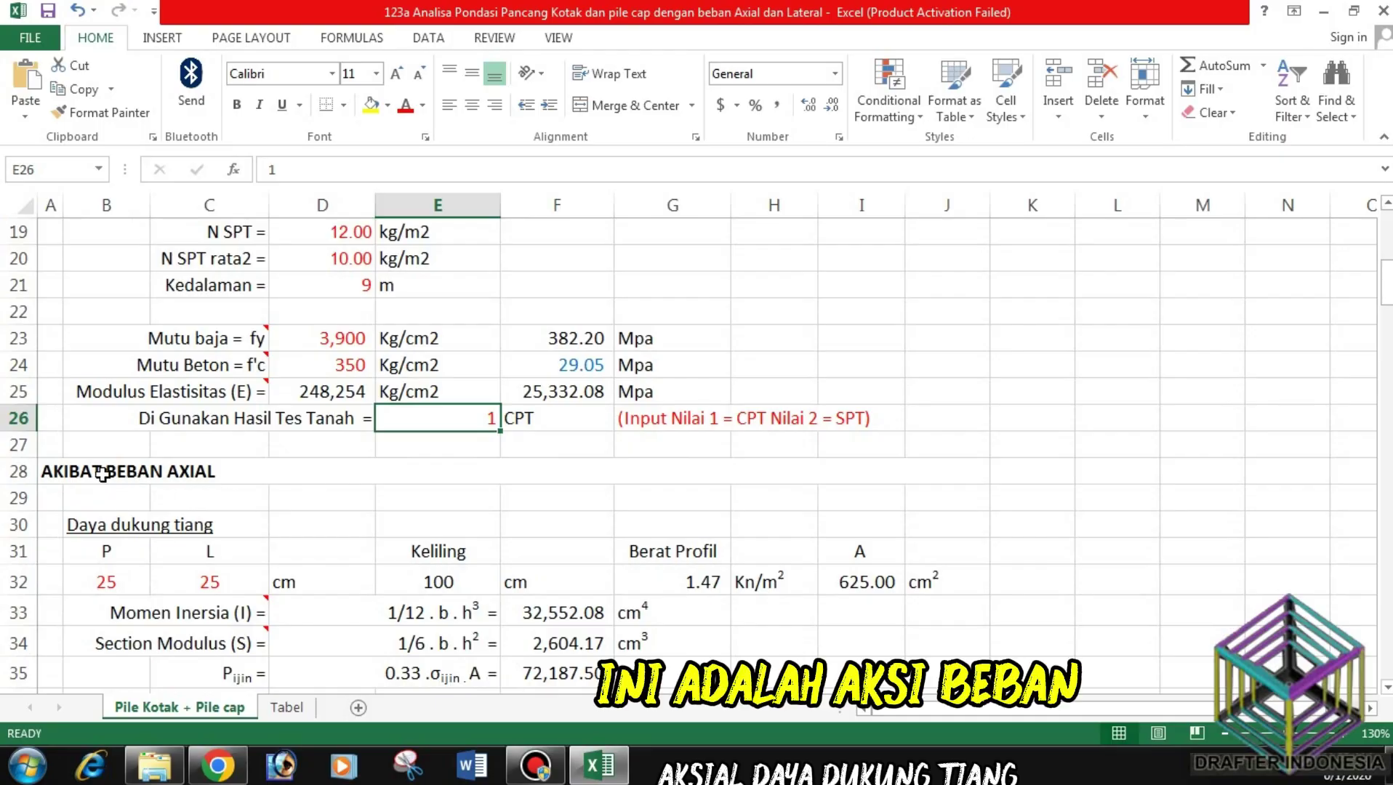
{"action": "left_click", "coordinate": [99, 470]}
{"action": "left_click", "coordinate": [84, 524]}
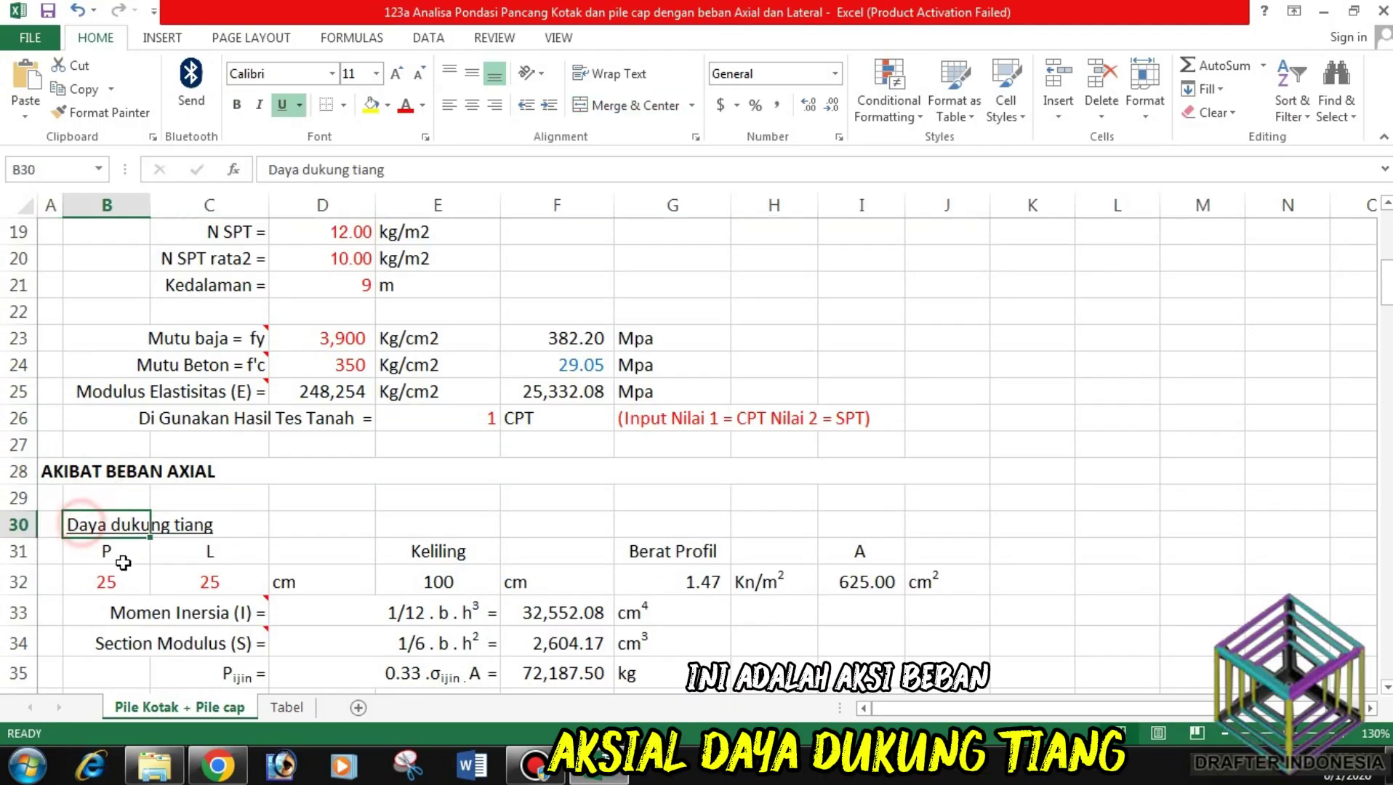
{"action": "left_click", "coordinate": [122, 556]}
{"action": "scroll", "coordinate": [233, 538], "scroll_direction": "down", "scroll_amount": 1}
{"action": "left_click", "coordinate": [211, 470]}
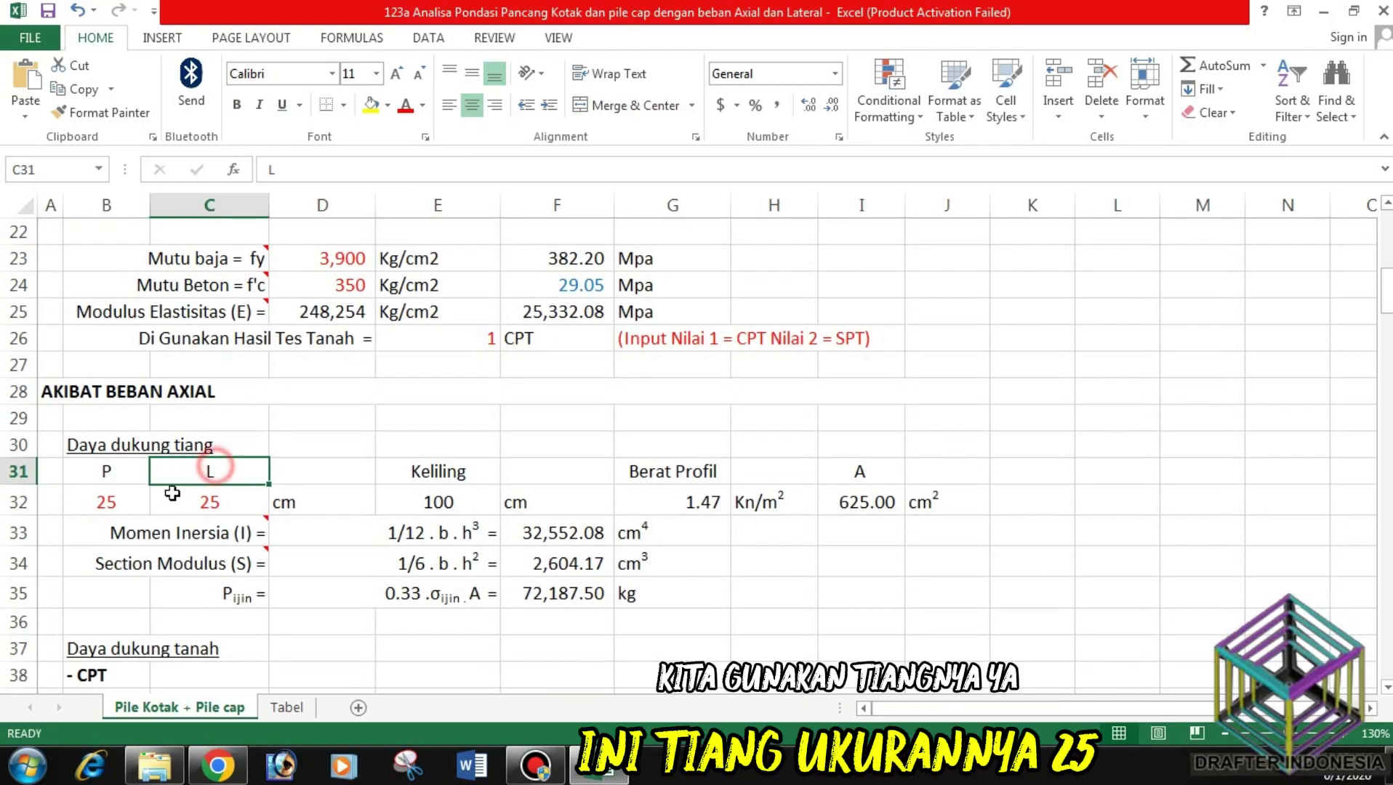
{"action": "left_click", "coordinate": [113, 499]}
{"action": "left_click", "coordinate": [186, 509]}
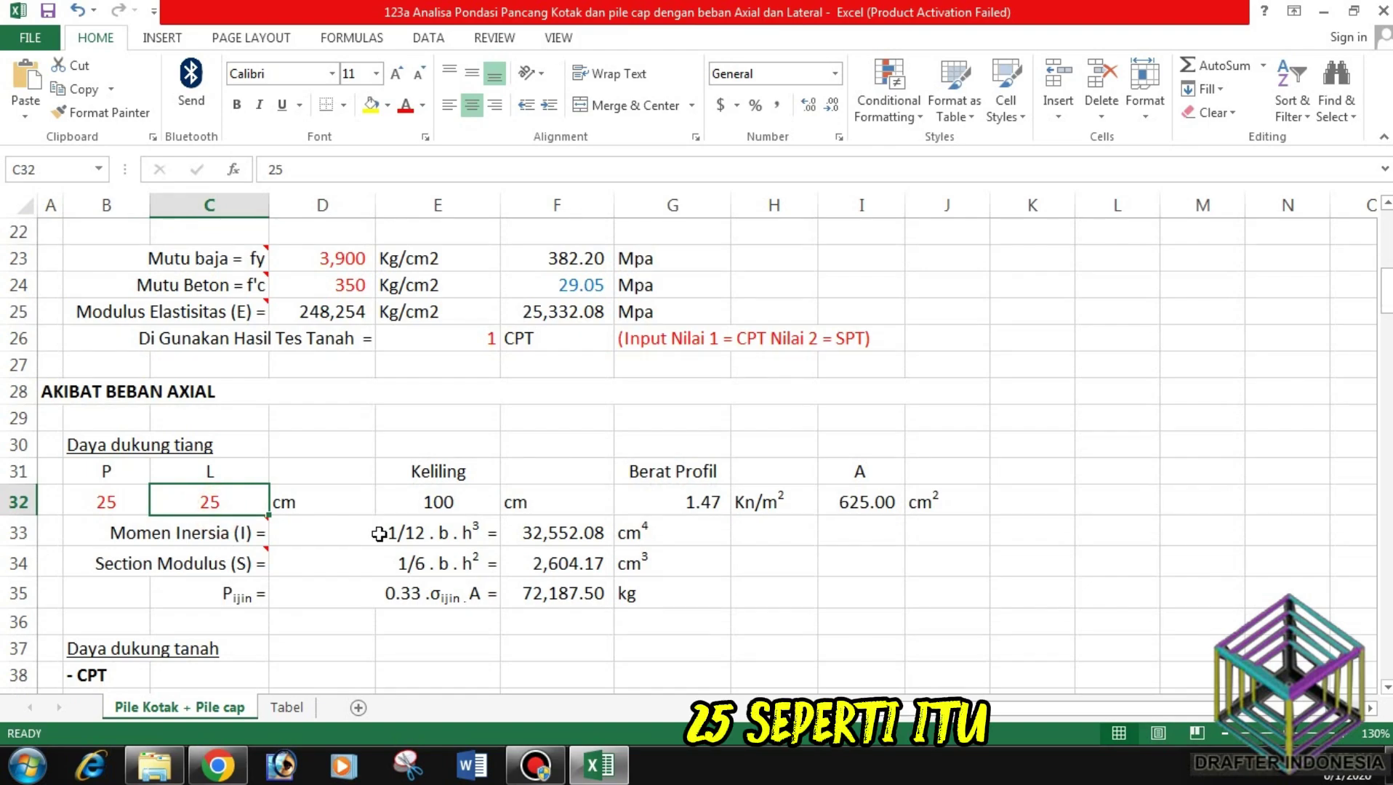
Step: Check the formulas for pile perimeter, profile weight and cross-sectional area in E32, G32 and I32
{"action": "left_click", "coordinate": [440, 500]}
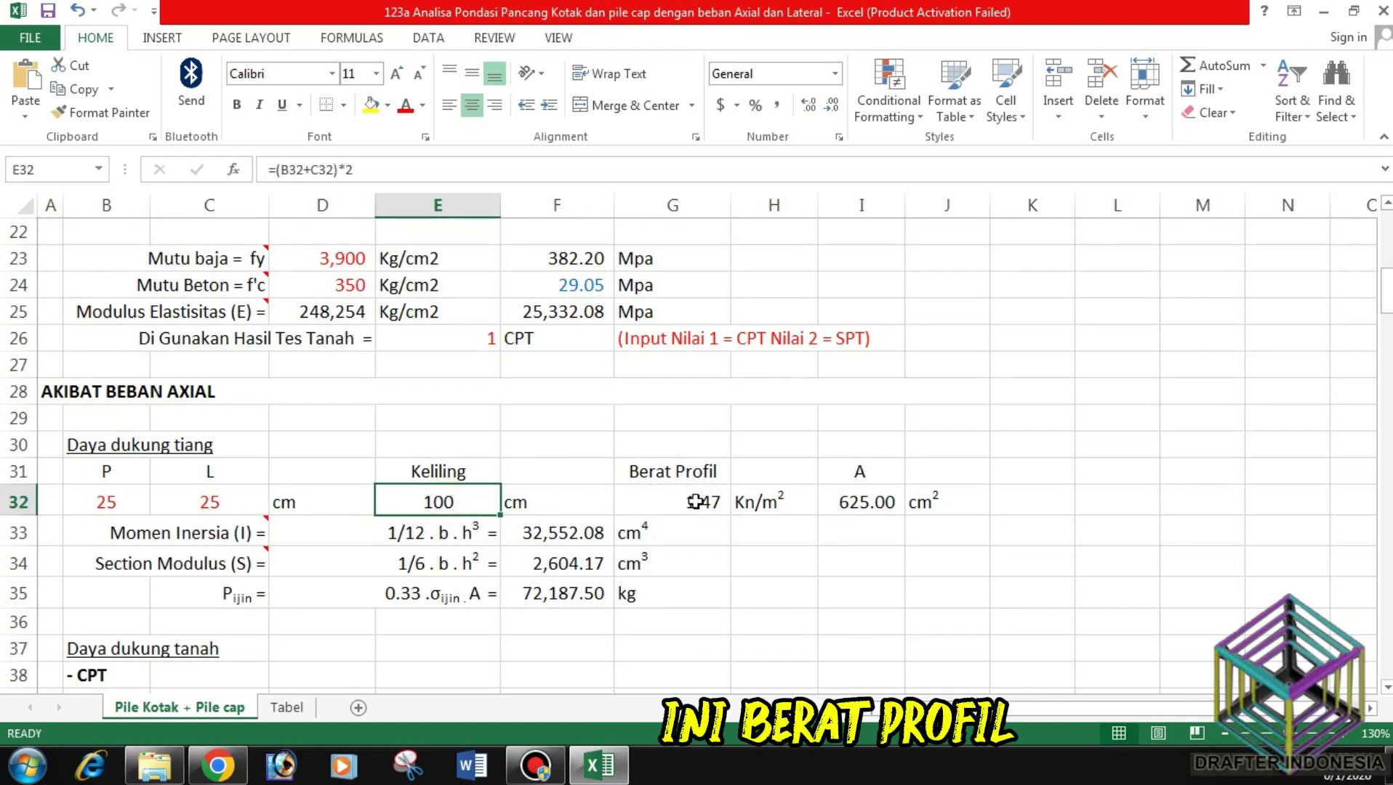
{"action": "left_click", "coordinate": [695, 502]}
{"action": "left_click", "coordinate": [872, 502]}
Step: Check the Momen Inersia, Section Modulus and P ijin expressions and their formulas in F33 to F35
{"action": "scroll", "coordinate": [454, 468], "scroll_direction": "down", "scroll_amount": 1}
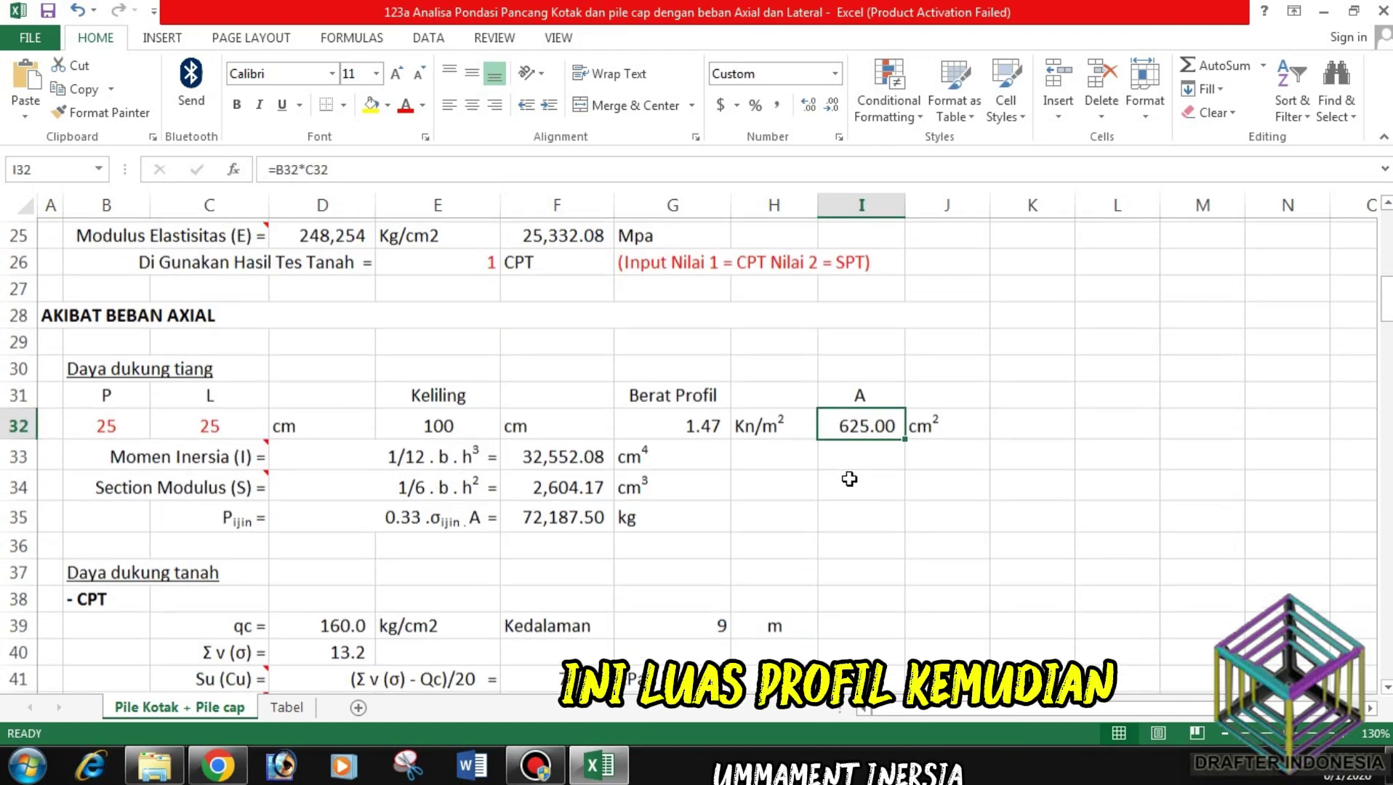
{"action": "left_click", "coordinate": [407, 454]}
{"action": "left_click", "coordinate": [552, 453]}
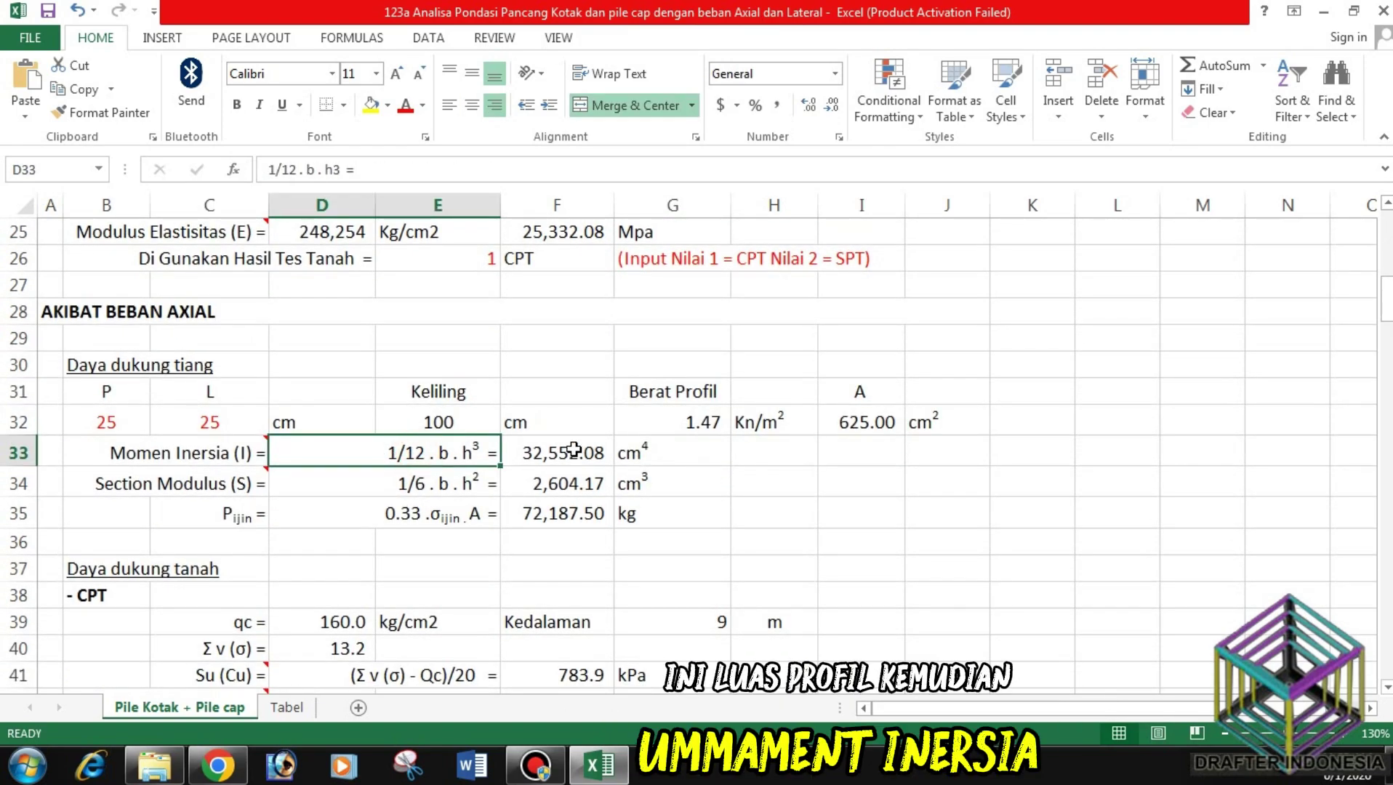
{"action": "left_click", "coordinate": [401, 484]}
{"action": "left_click", "coordinate": [563, 483]}
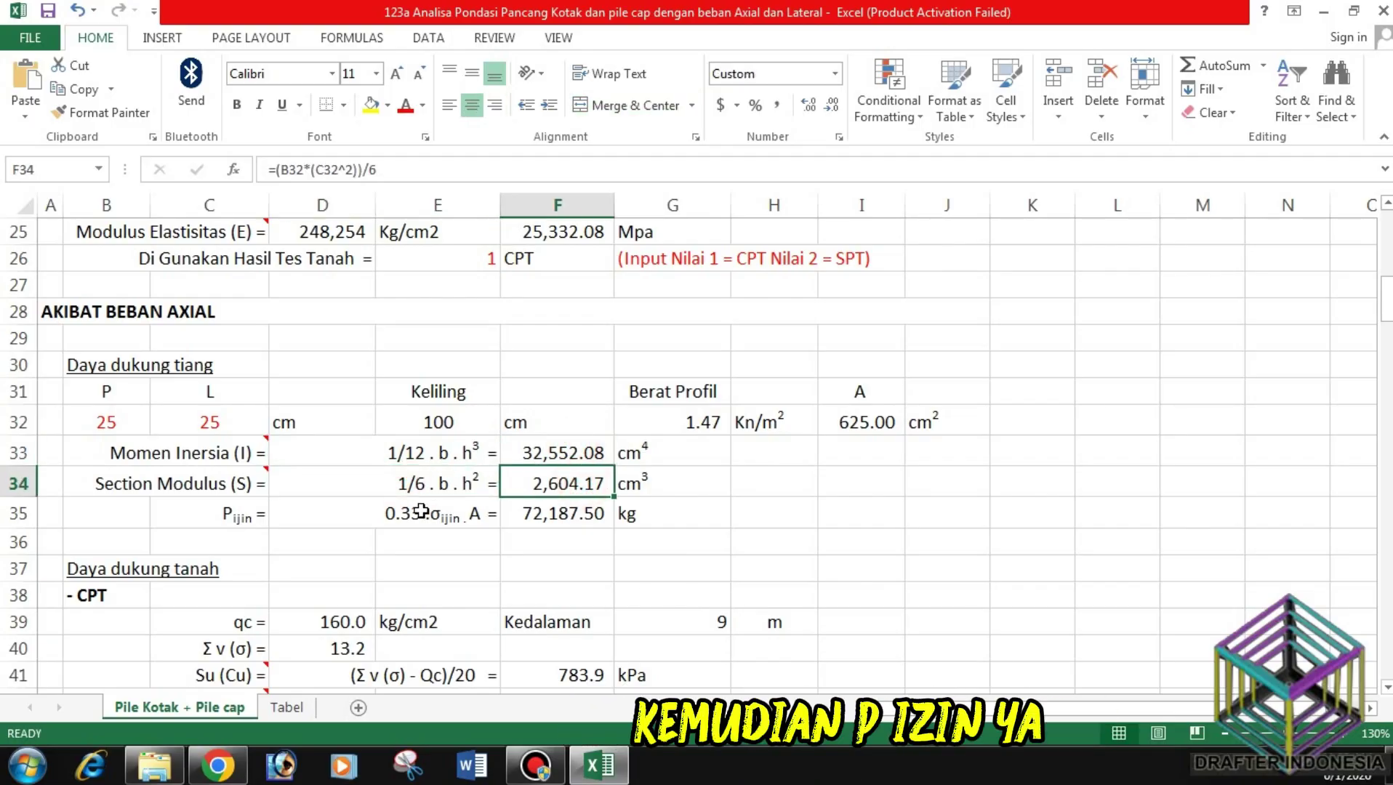
{"action": "left_click", "coordinate": [420, 512]}
{"action": "left_click", "coordinate": [556, 512]}
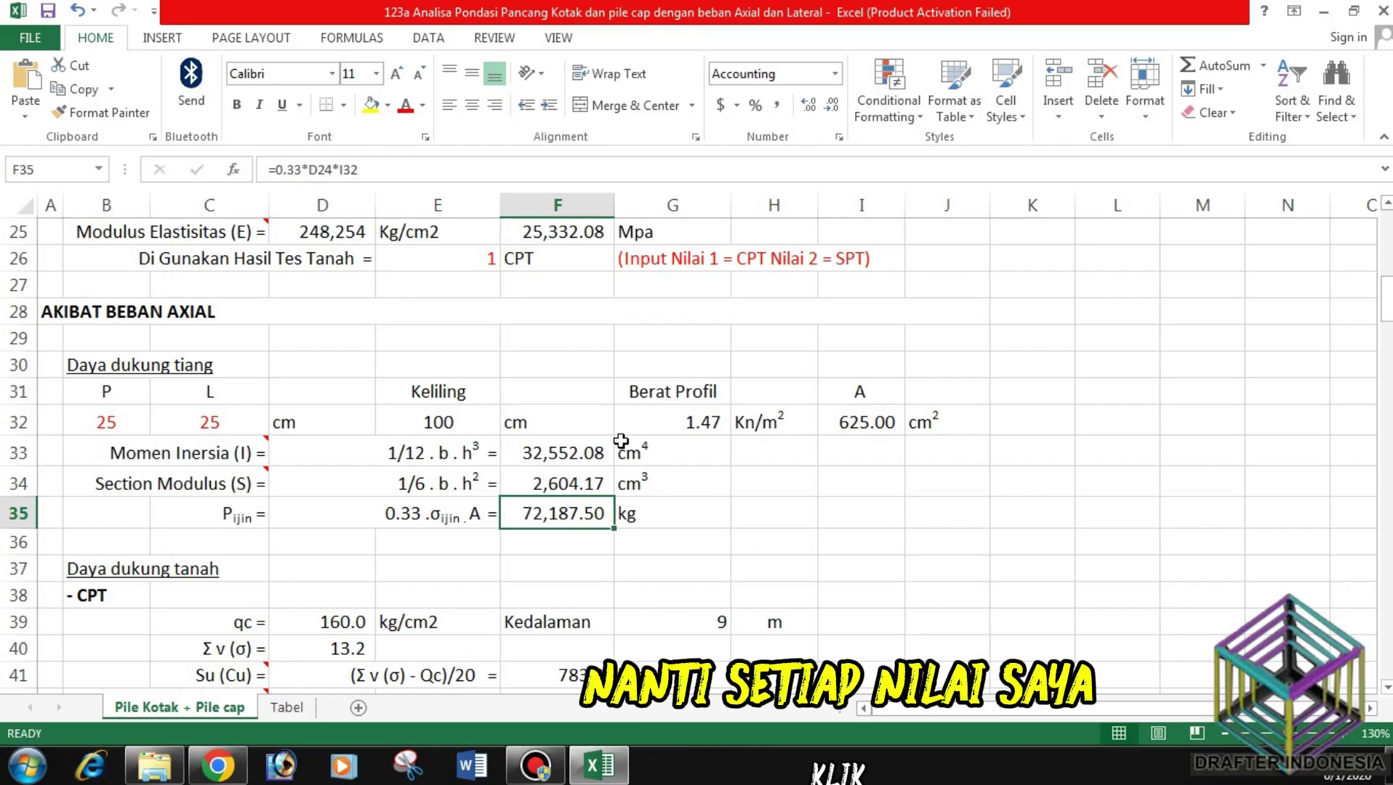
Step: Examine the CPT heading under Daya dukung tanah and the linked qc, Σ v (σ) and Kedalaman cells
{"action": "scroll", "coordinate": [623, 436], "scroll_direction": "down", "scroll_amount": 1}
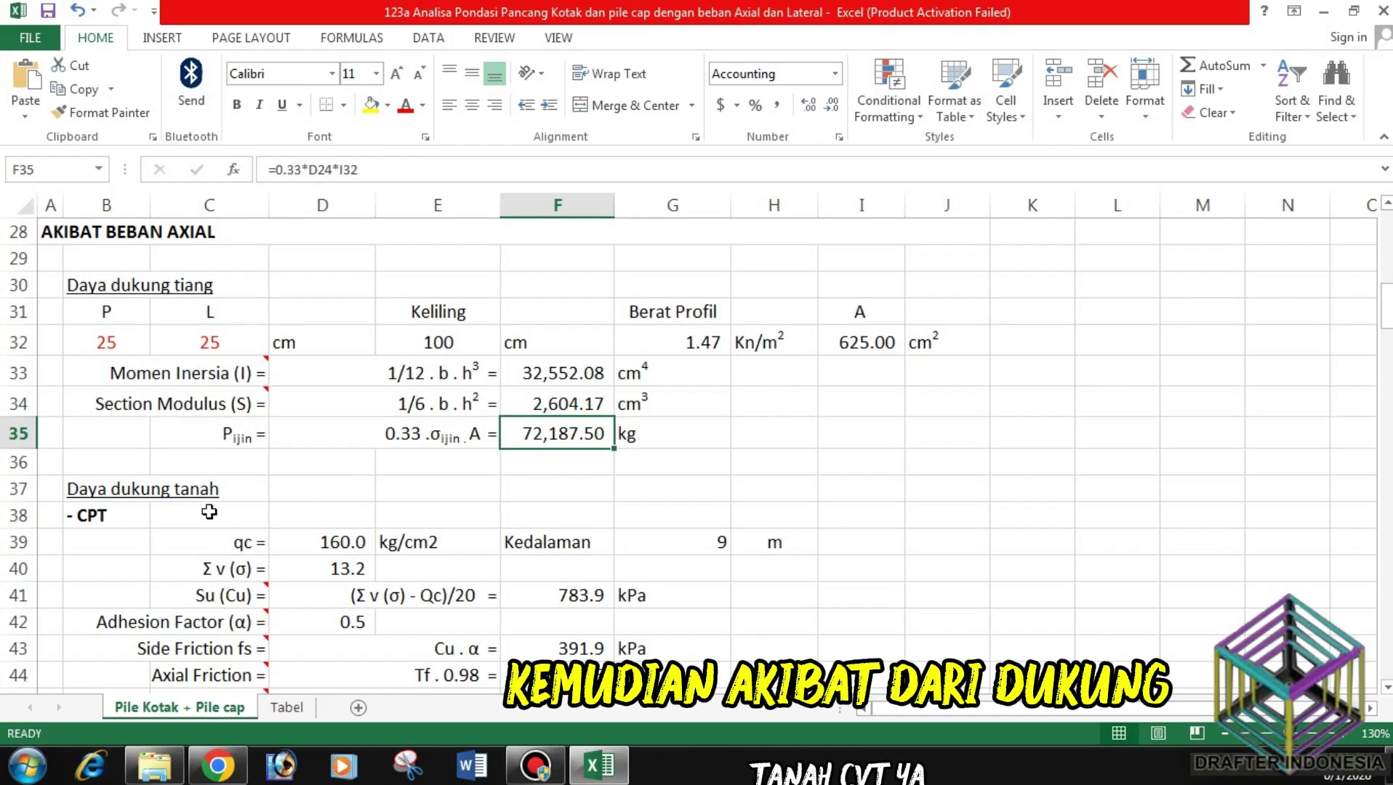
{"action": "left_click", "coordinate": [98, 516]}
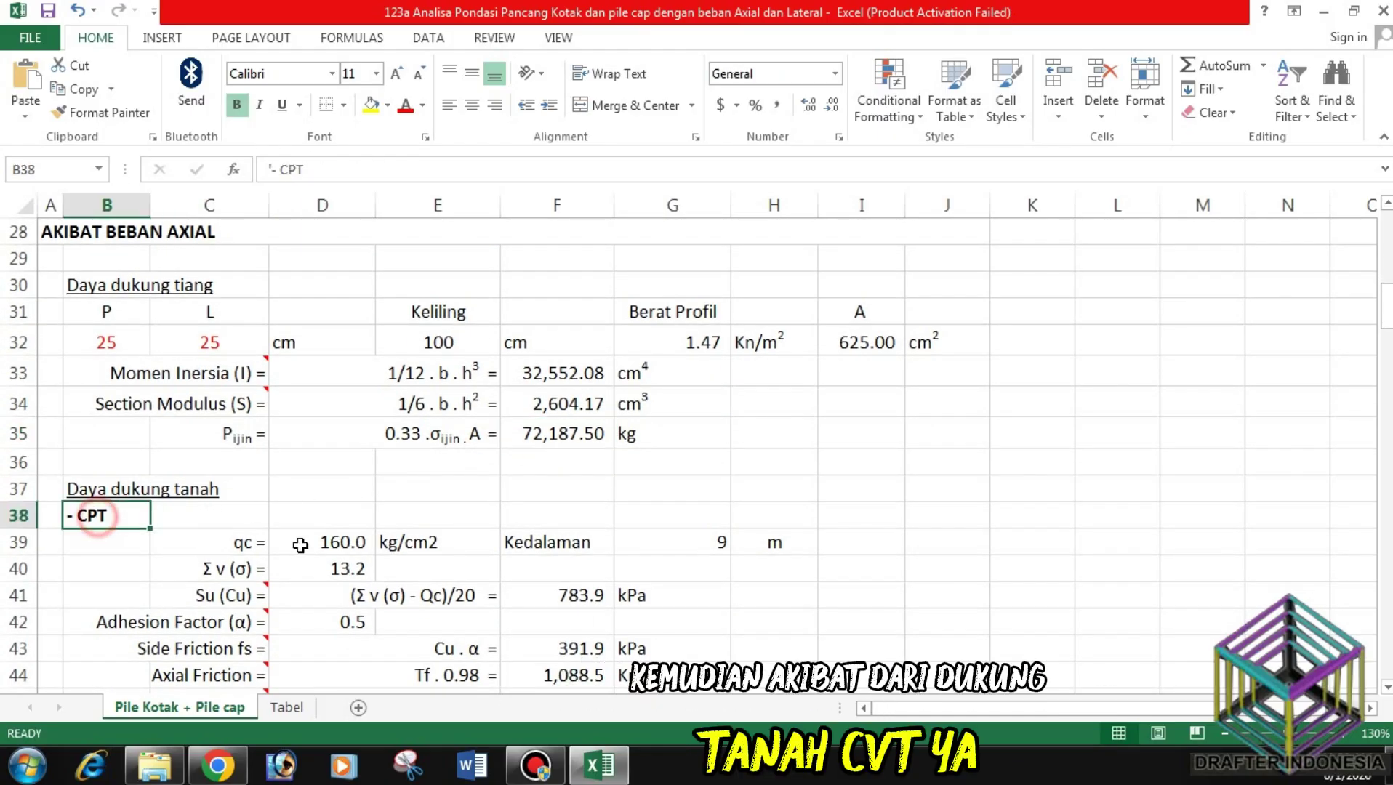
{"action": "left_click", "coordinate": [343, 537]}
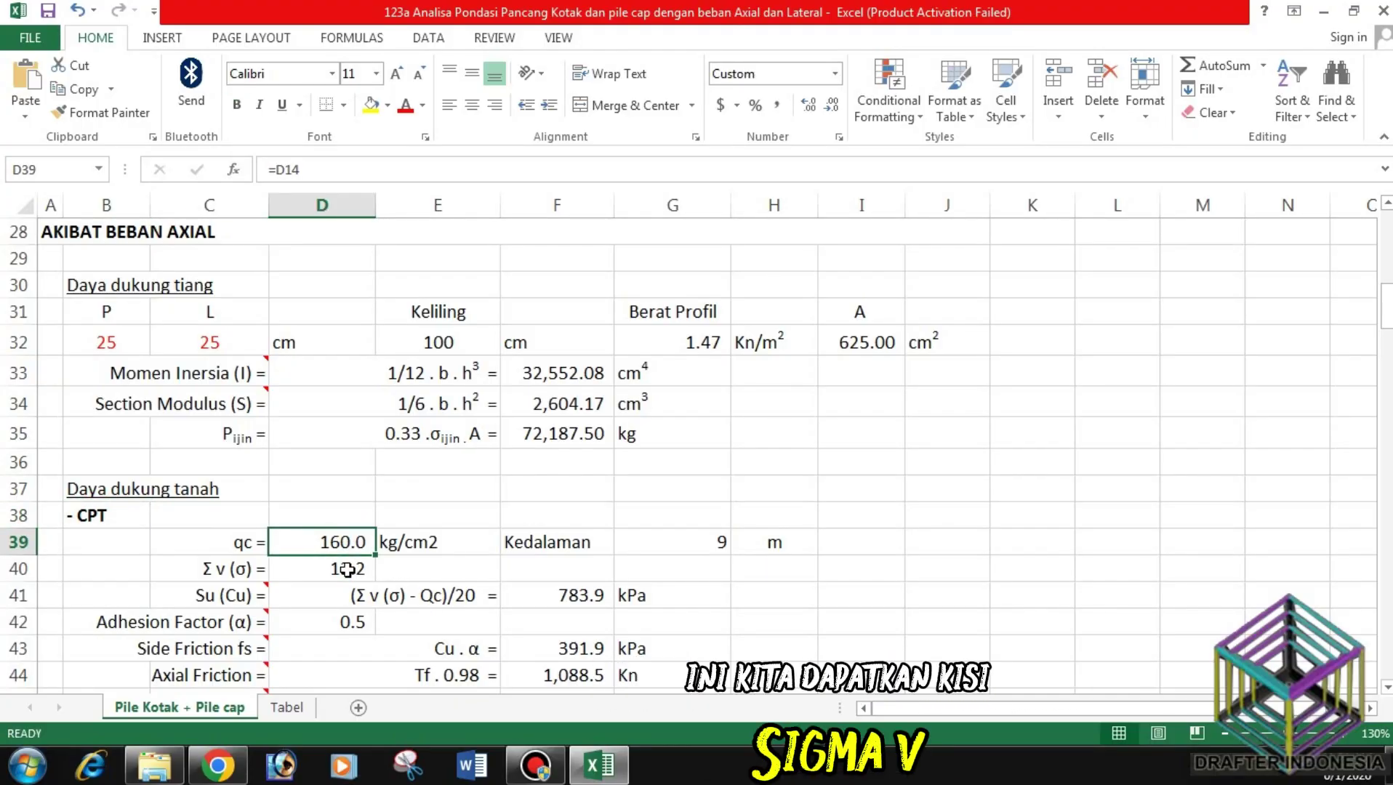
{"action": "left_click", "coordinate": [348, 569]}
{"action": "left_click", "coordinate": [728, 544]}
Step: Check the CPT formulas for Su (Cu), Adhesion Factor and Side Friction in F41, D42 and F43
{"action": "scroll", "coordinate": [749, 476], "scroll_direction": "down", "scroll_amount": 1}
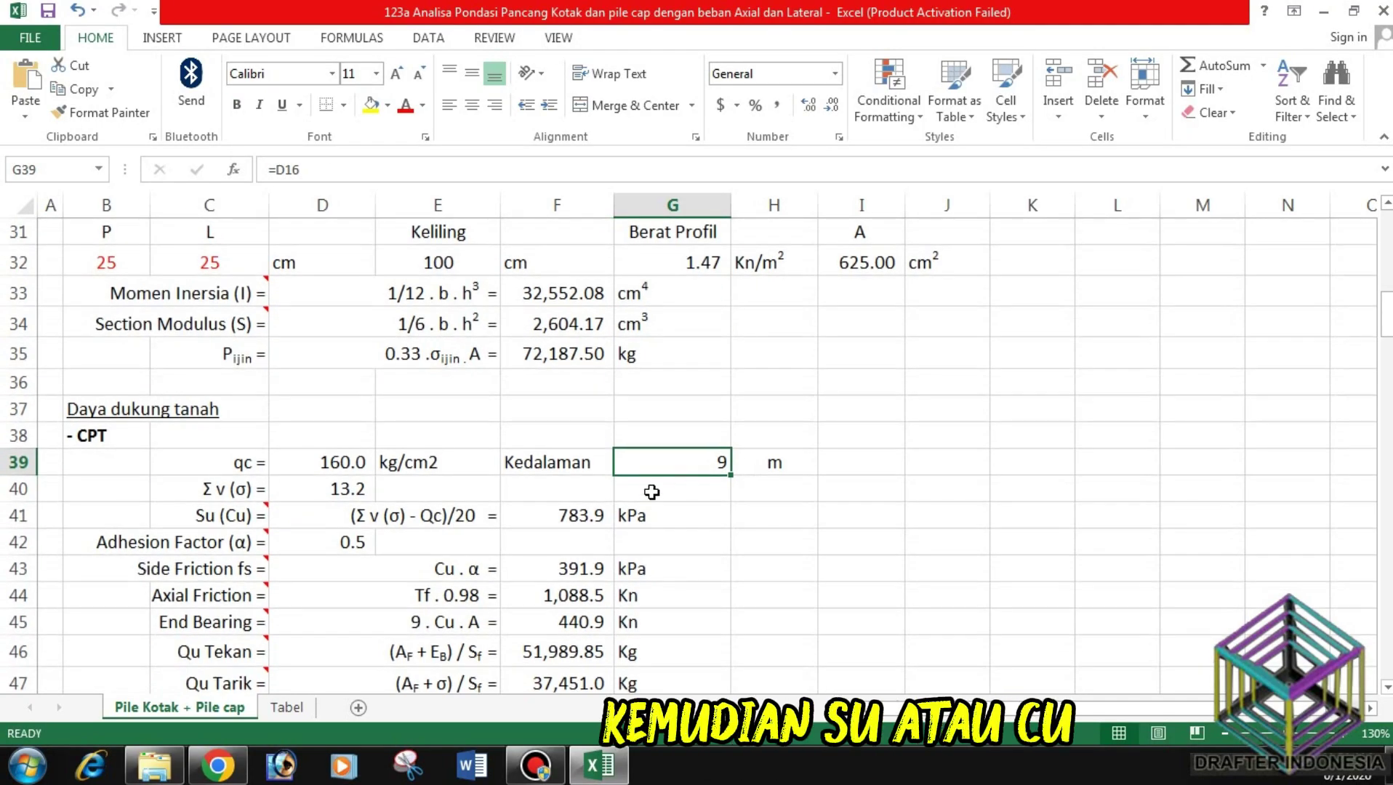
{"action": "left_click", "coordinate": [441, 518]}
{"action": "left_click", "coordinate": [591, 515]}
{"action": "left_click", "coordinate": [651, 510]}
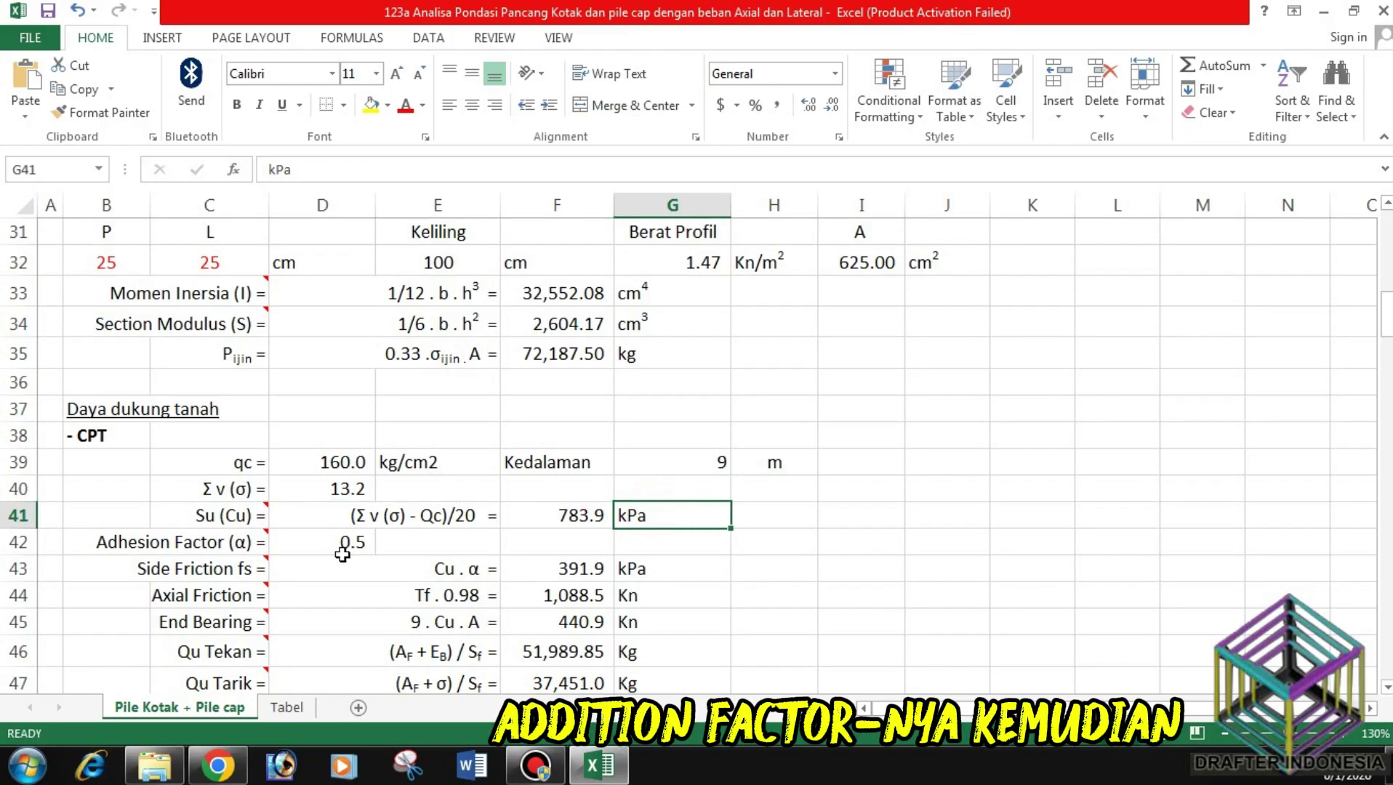
{"action": "left_click", "coordinate": [370, 541]}
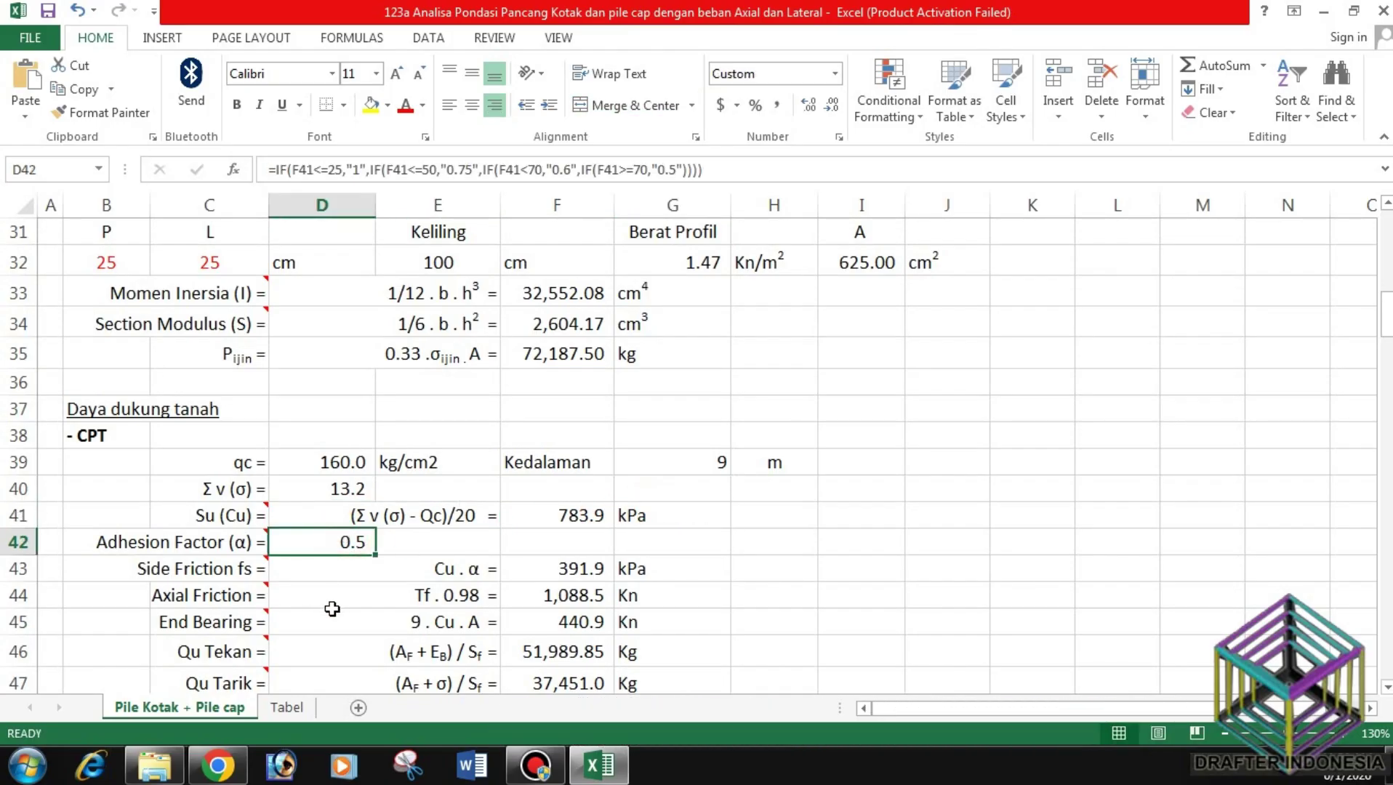
{"action": "left_click", "coordinate": [462, 573]}
{"action": "left_click", "coordinate": [560, 569]}
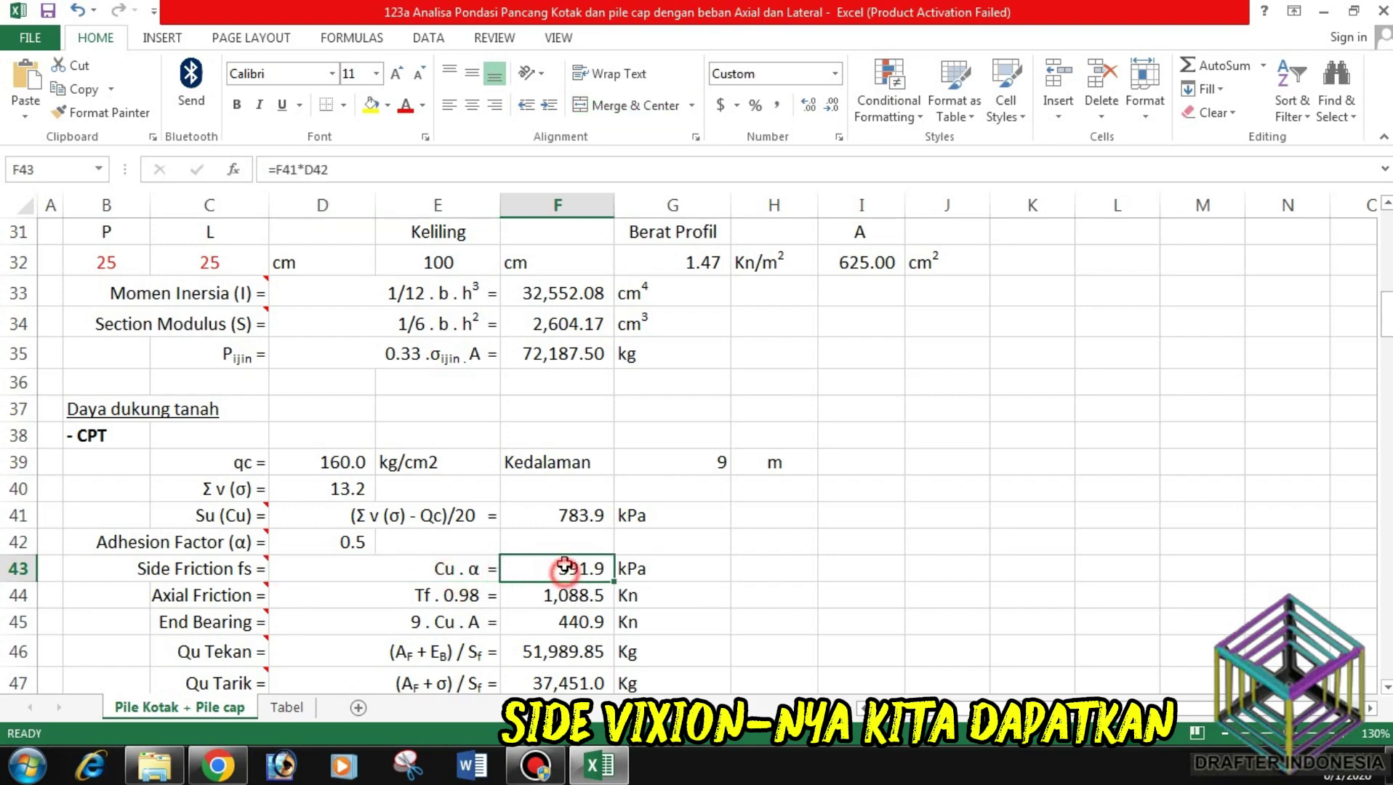
Step: Check the Axial Friction and End Bearing expressions, formulas and units in rows 44 and 45
{"action": "scroll", "coordinate": [523, 537], "scroll_direction": "down", "scroll_amount": 1}
{"action": "left_click", "coordinate": [443, 509]}
{"action": "left_click", "coordinate": [564, 508]}
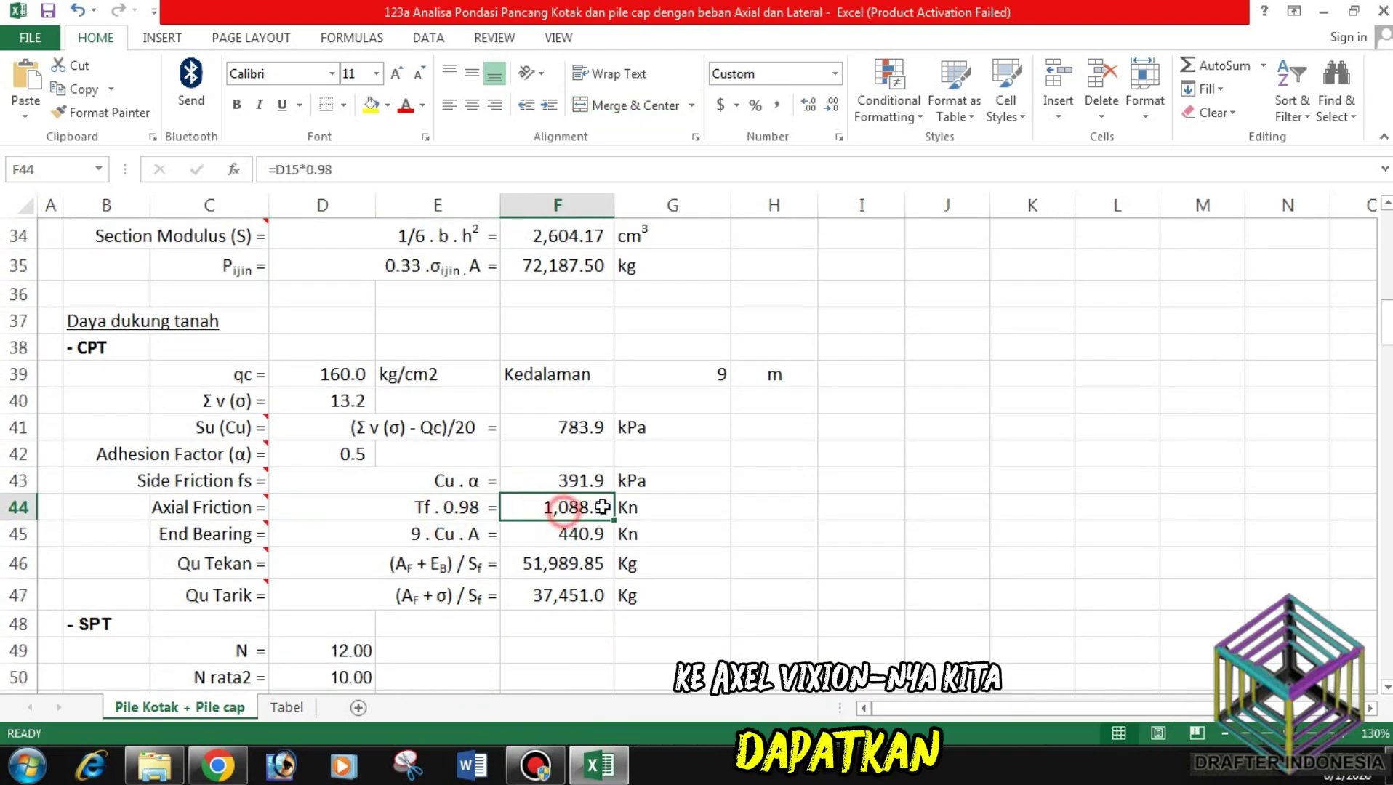
{"action": "left_click", "coordinate": [625, 506]}
{"action": "left_click", "coordinate": [447, 535]}
{"action": "left_click", "coordinate": [522, 535]}
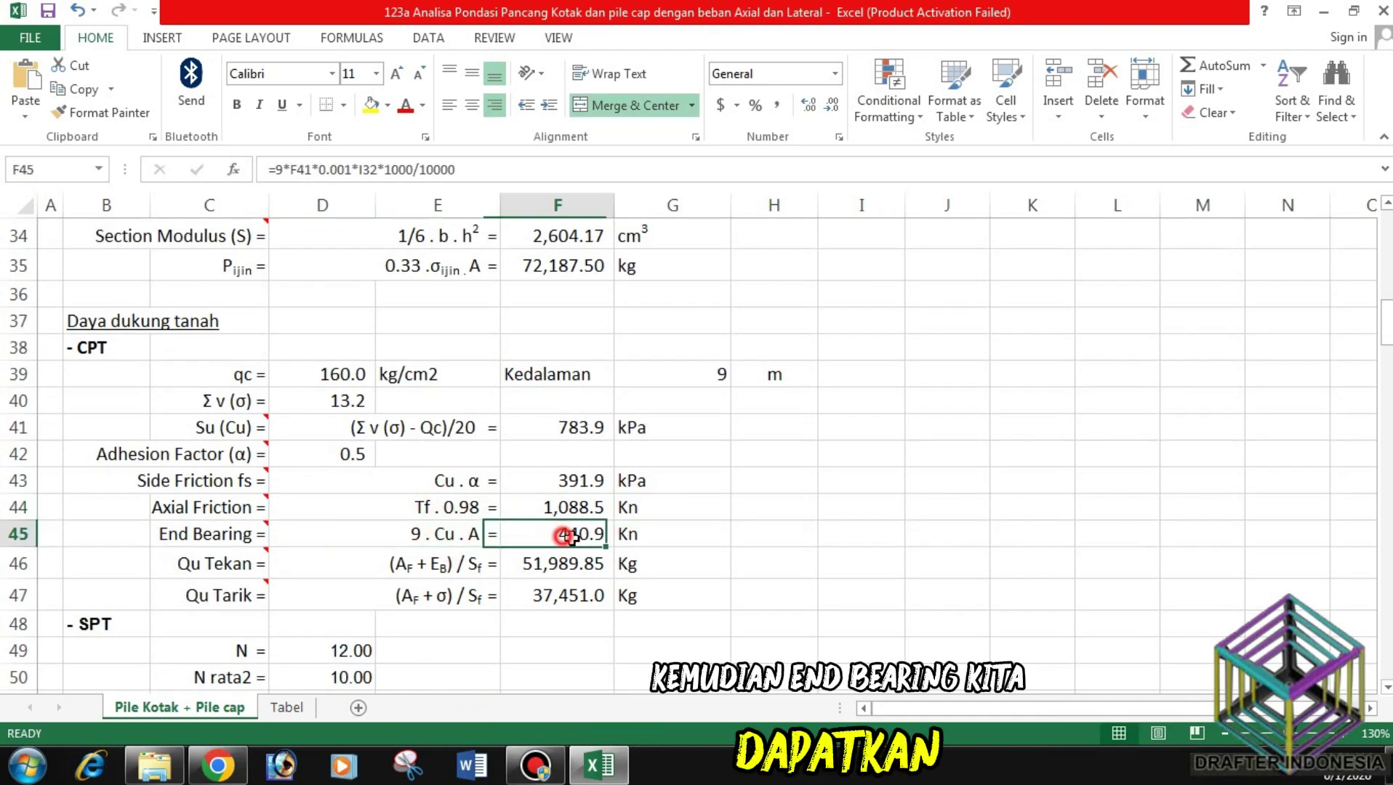
{"action": "left_click", "coordinate": [664, 534]}
Step: Check the Qu Tekan and Qu Tarik expressions, formulas and units in rows 46 and 47
{"action": "left_click", "coordinate": [471, 564]}
{"action": "left_click", "coordinate": [555, 561]}
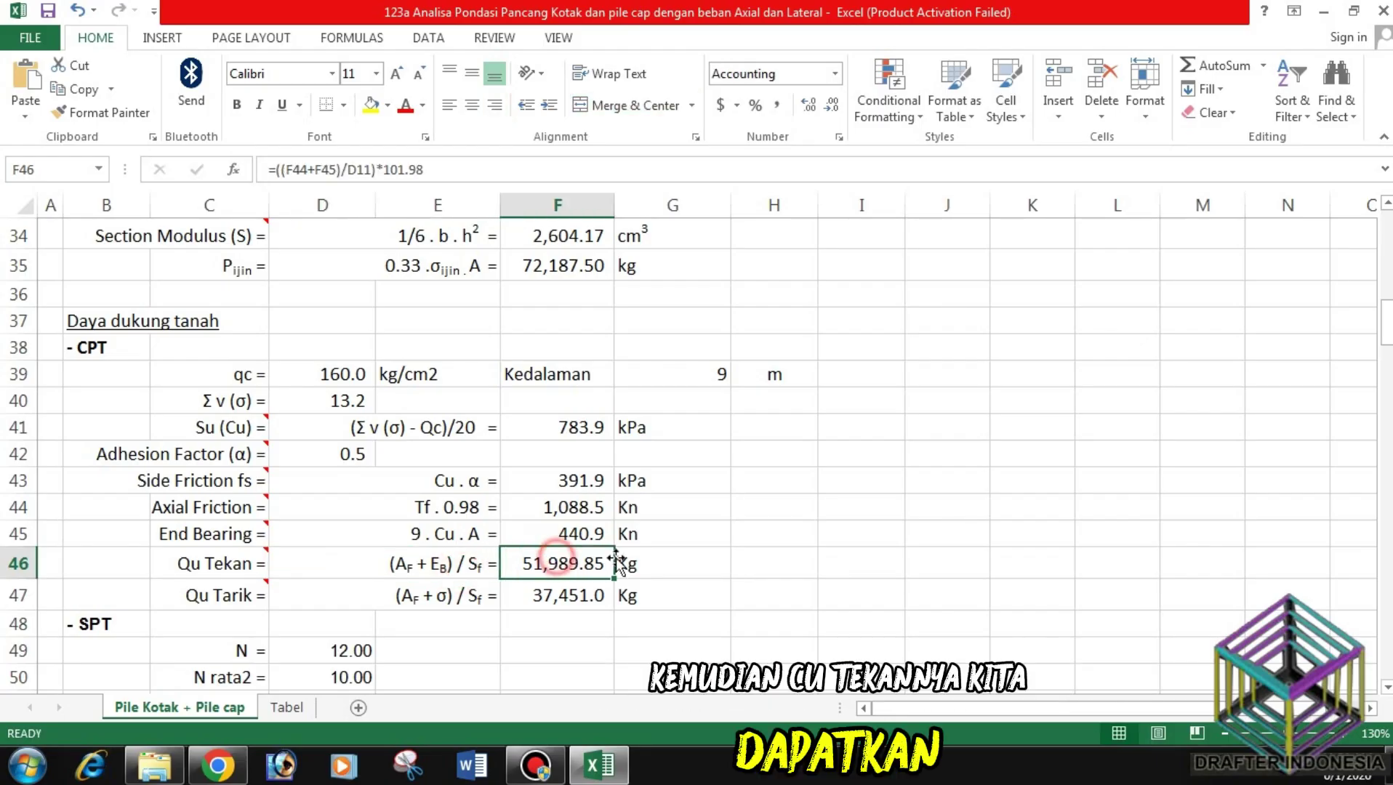
{"action": "left_click", "coordinate": [634, 558]}
{"action": "left_click", "coordinate": [471, 595]}
{"action": "left_click", "coordinate": [556, 595]}
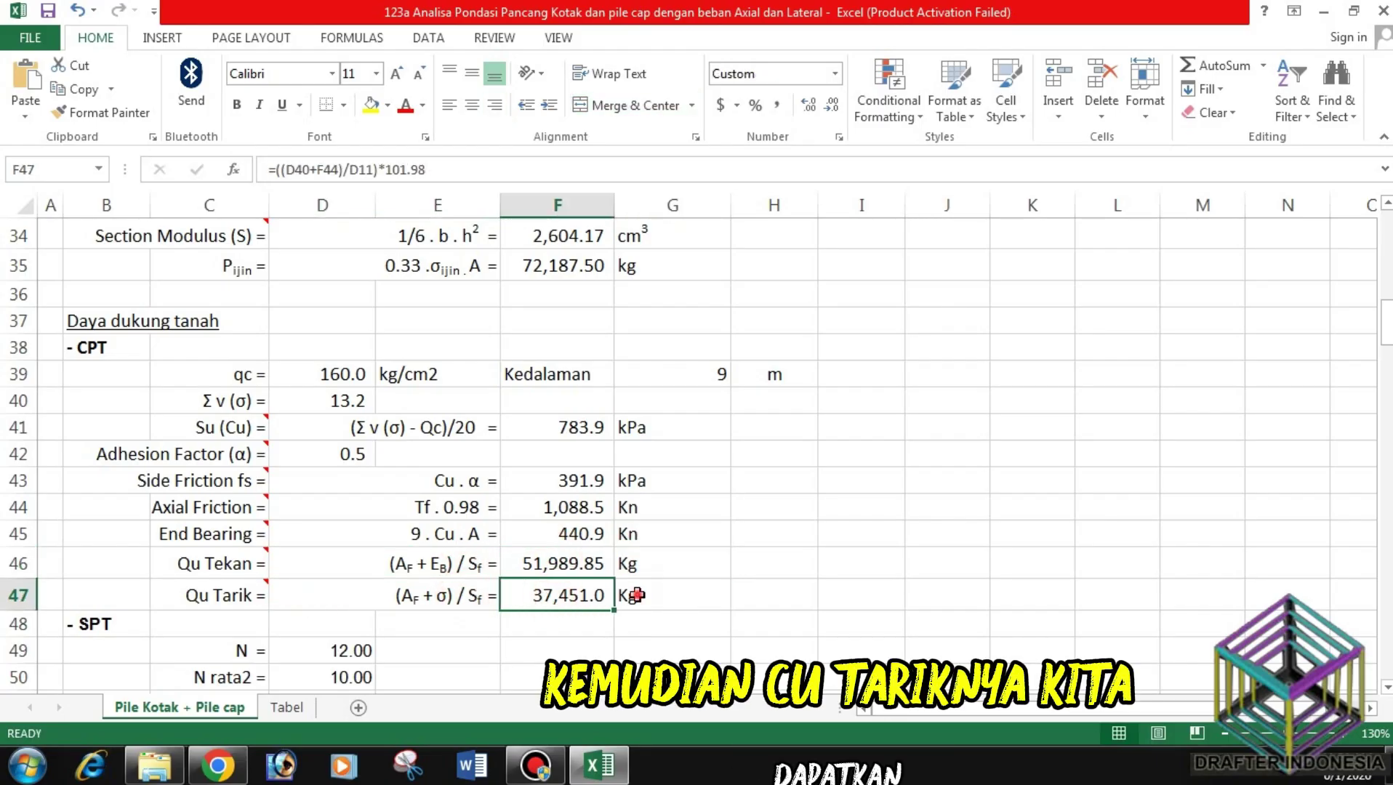
{"action": "left_click", "coordinate": [640, 594]}
Step: Check the linked N, N rata2 and Kedalaman values in the SPT section
{"action": "scroll", "coordinate": [695, 474], "scroll_direction": "down", "scroll_amount": 3}
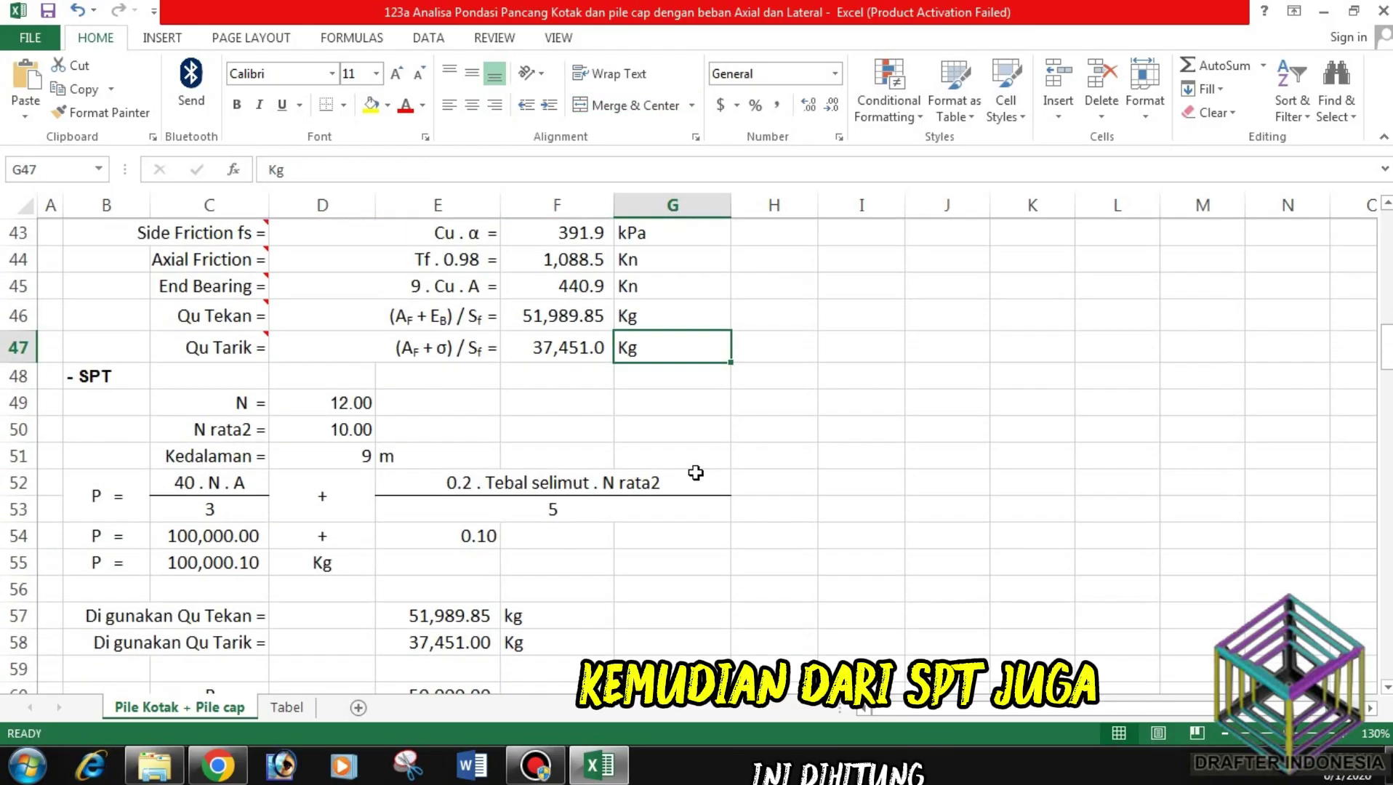
{"action": "left_click", "coordinate": [237, 401]}
{"action": "left_click", "coordinate": [336, 400]}
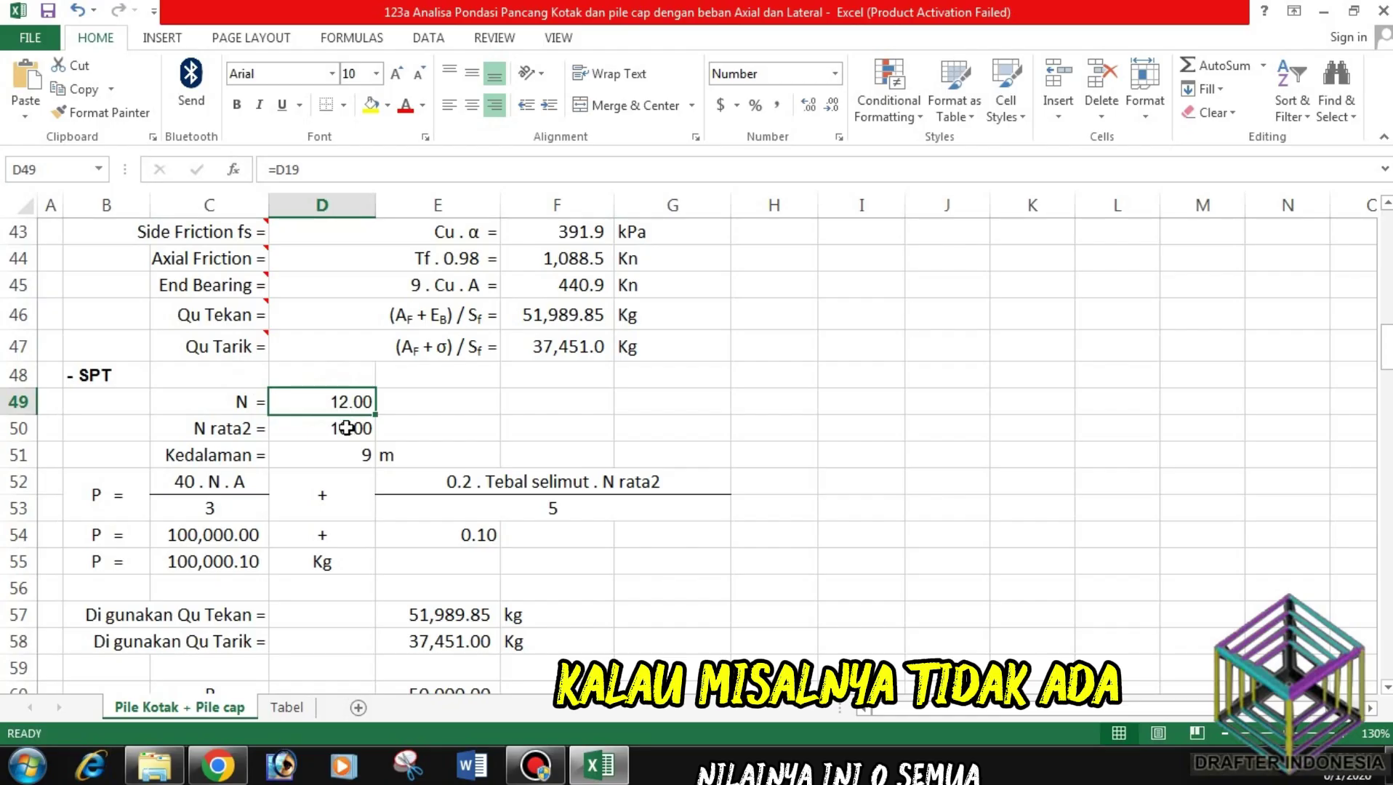
{"action": "left_click", "coordinate": [344, 428]}
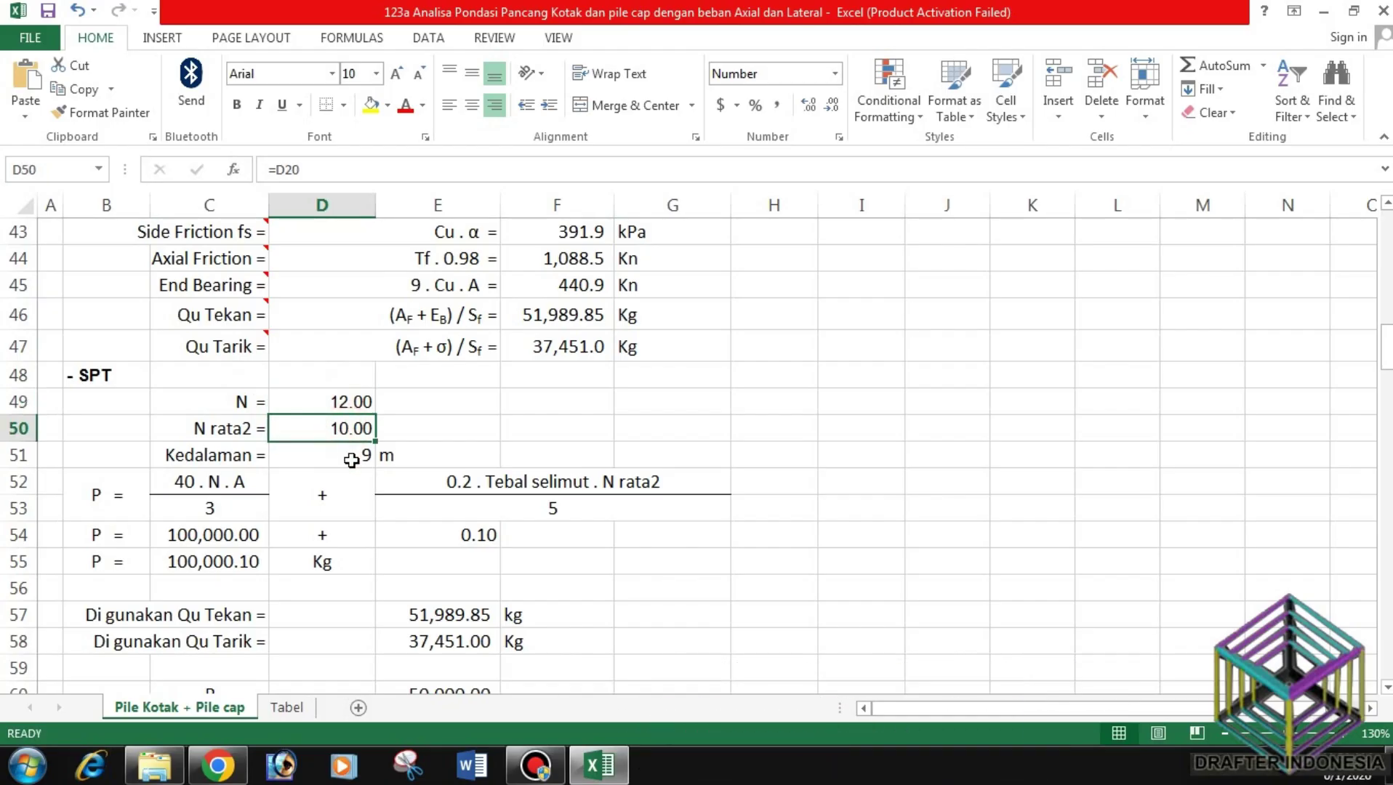
{"action": "left_click", "coordinate": [351, 454]}
Step: Examine both fractions of the SPT expression for P in rows 52 and 53
{"action": "left_click", "coordinate": [209, 487]}
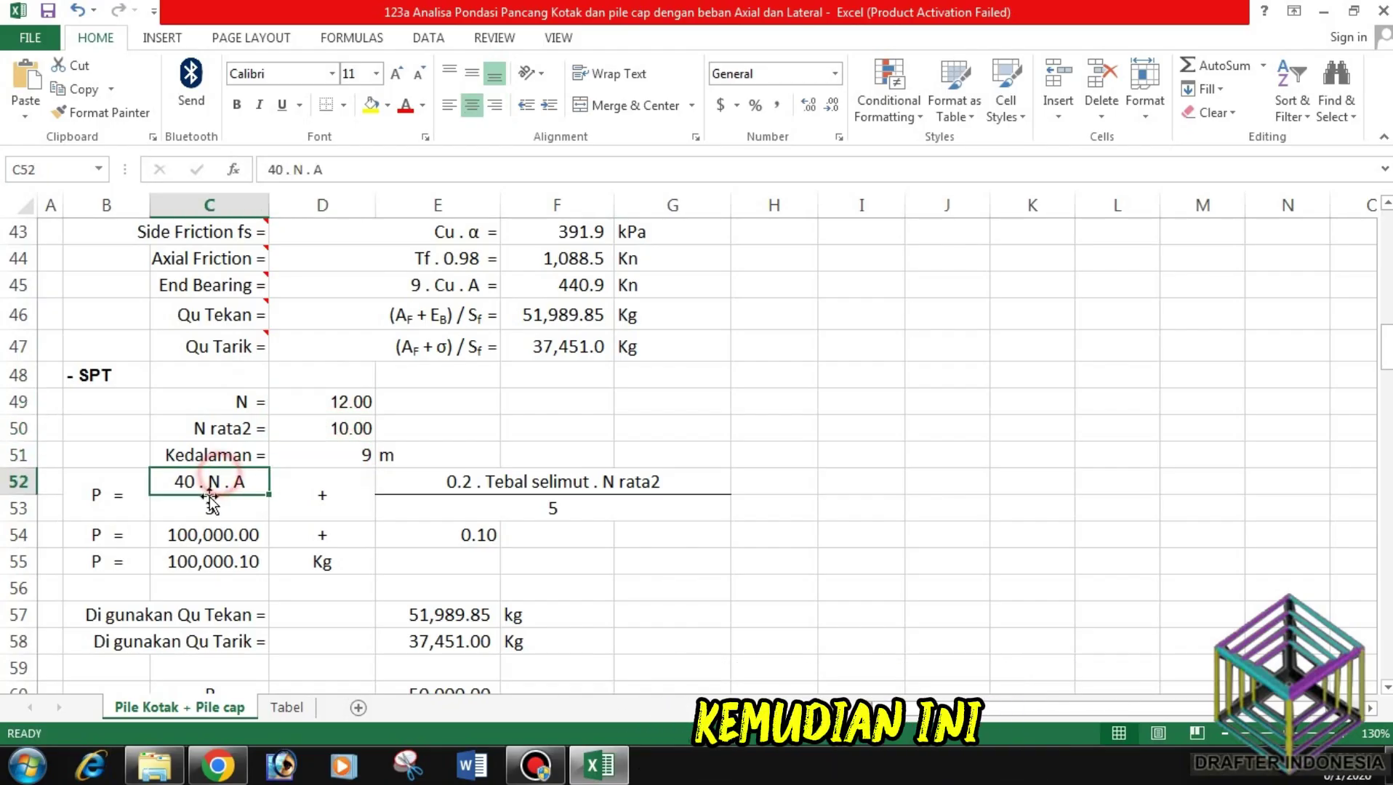
{"action": "left_click", "coordinate": [209, 507]}
{"action": "left_click", "coordinate": [332, 496]}
{"action": "left_click", "coordinate": [528, 492]}
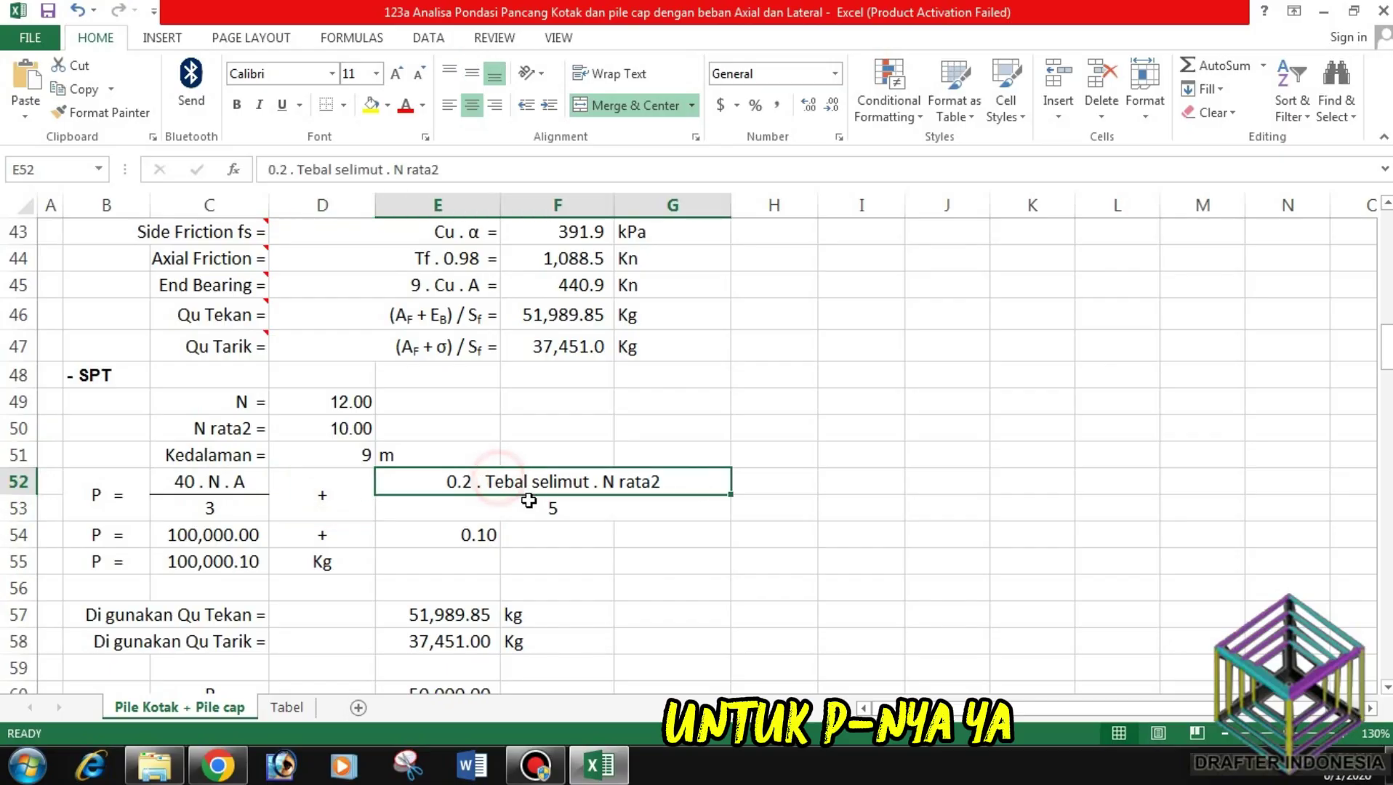
{"action": "left_click", "coordinate": [529, 500]}
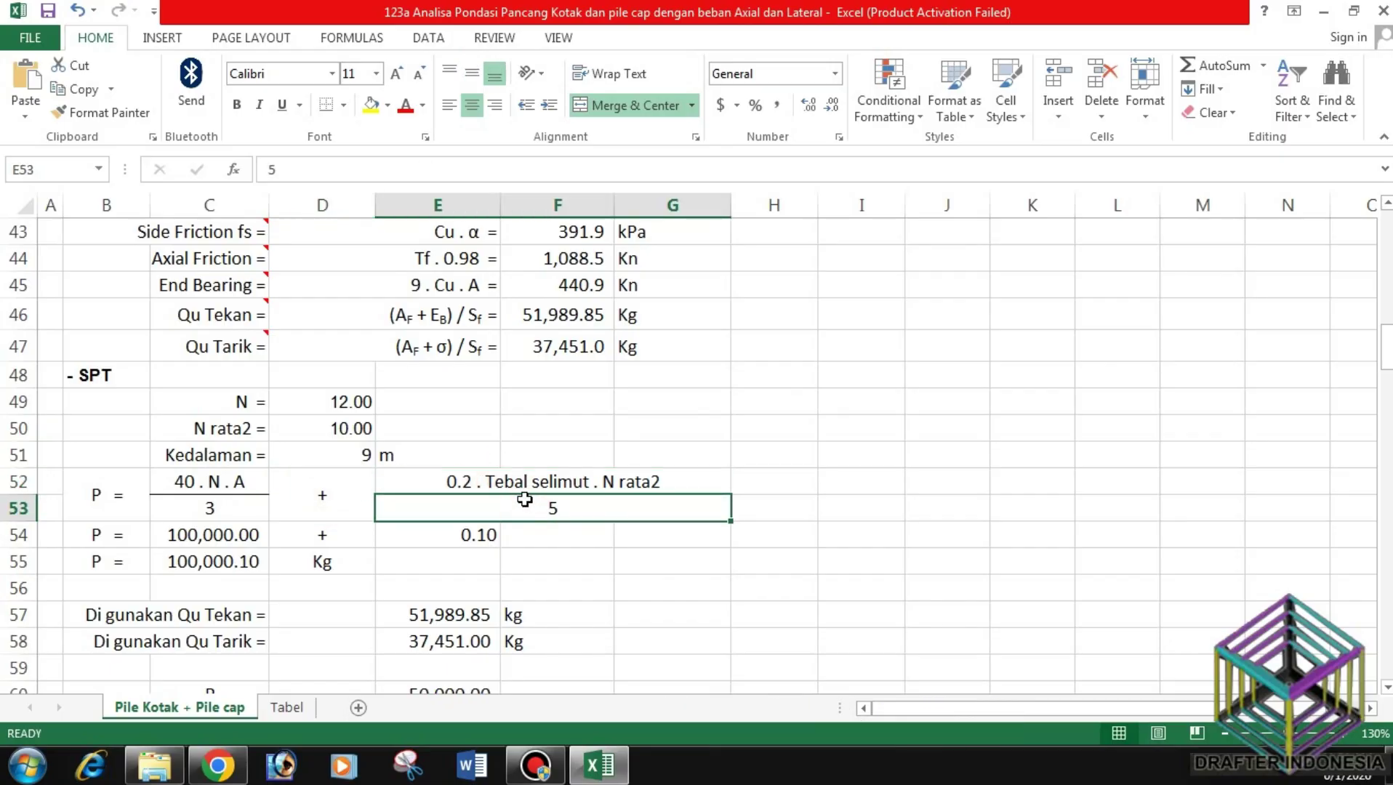
{"action": "scroll", "coordinate": [523, 498], "scroll_direction": "up", "scroll_amount": 1}
{"action": "scroll", "coordinate": [522, 496], "scroll_direction": "down", "scroll_amount": 1}
Step: Check the formulas for both SPT terms in row 54 and the total P with its unit in row 55
{"action": "left_click", "coordinate": [232, 536]}
{"action": "left_click", "coordinate": [456, 532]}
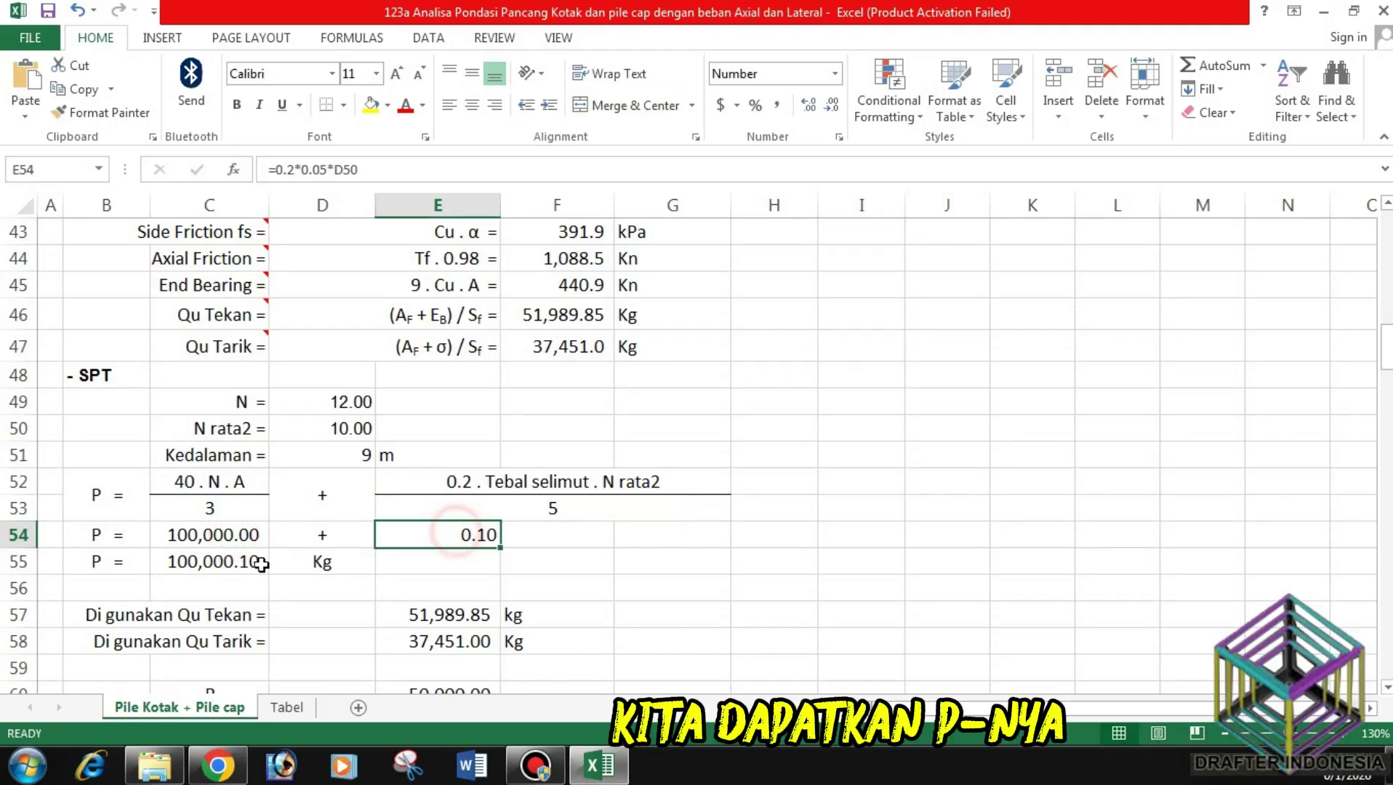
{"action": "left_click", "coordinate": [237, 561]}
{"action": "left_click", "coordinate": [325, 564]}
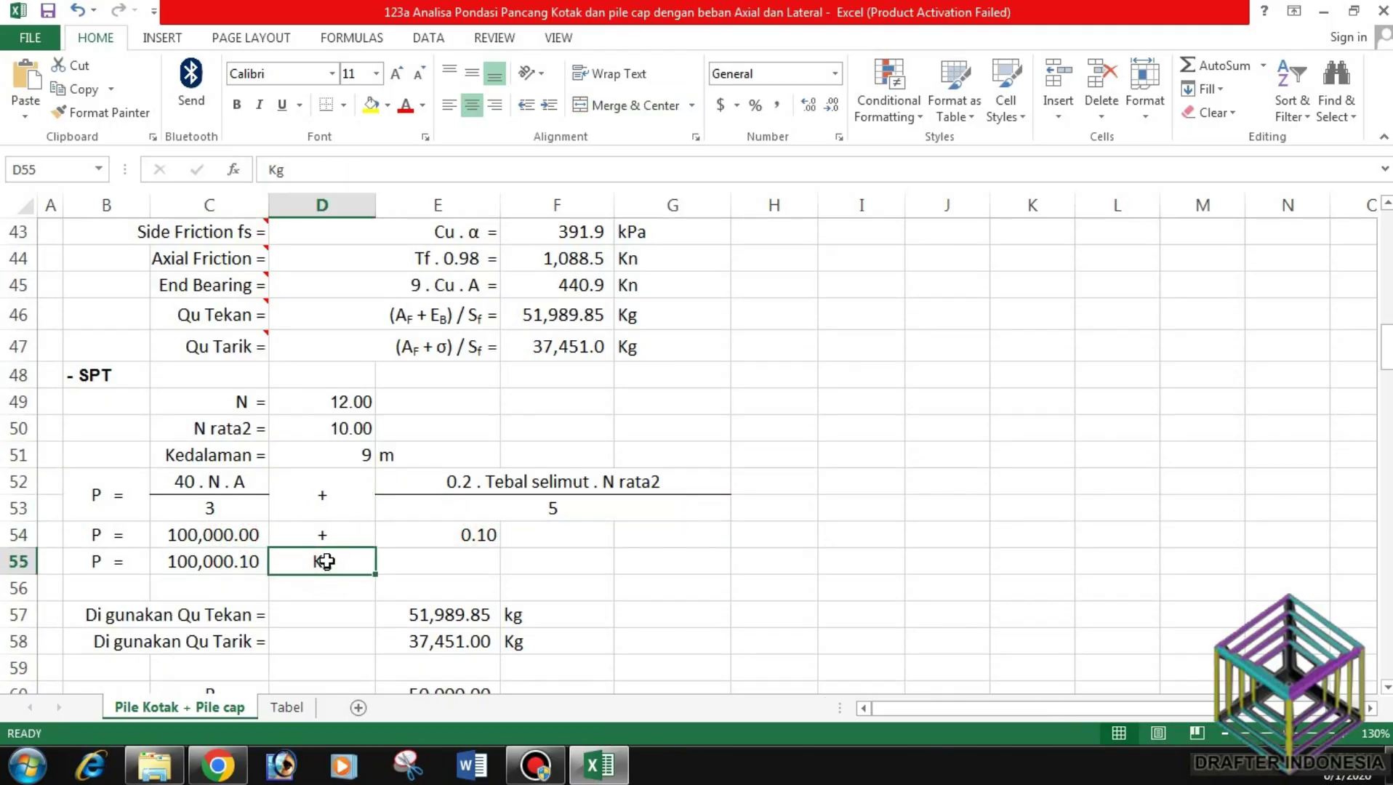
{"action": "scroll", "coordinate": [326, 562], "scroll_direction": "up", "scroll_amount": 5}
{"action": "scroll", "coordinate": [326, 560], "scroll_direction": "down", "scroll_amount": 5}
Step: Inspect the IF and MIN formulas behind Di gunakan Qu Tekan in E57 and Di gunakan Qu Tarik in E58
{"action": "left_click", "coordinate": [236, 623]}
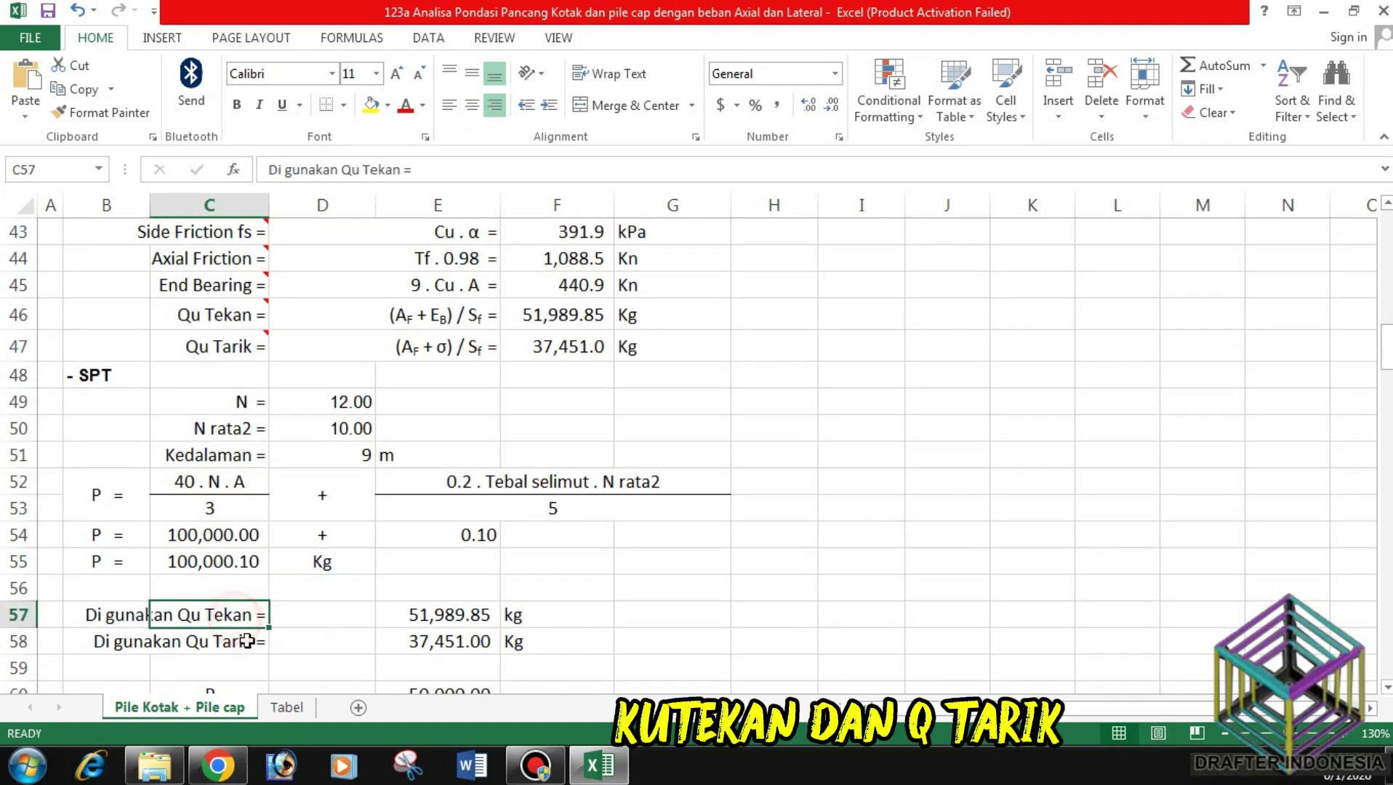
{"action": "left_click", "coordinate": [242, 642]}
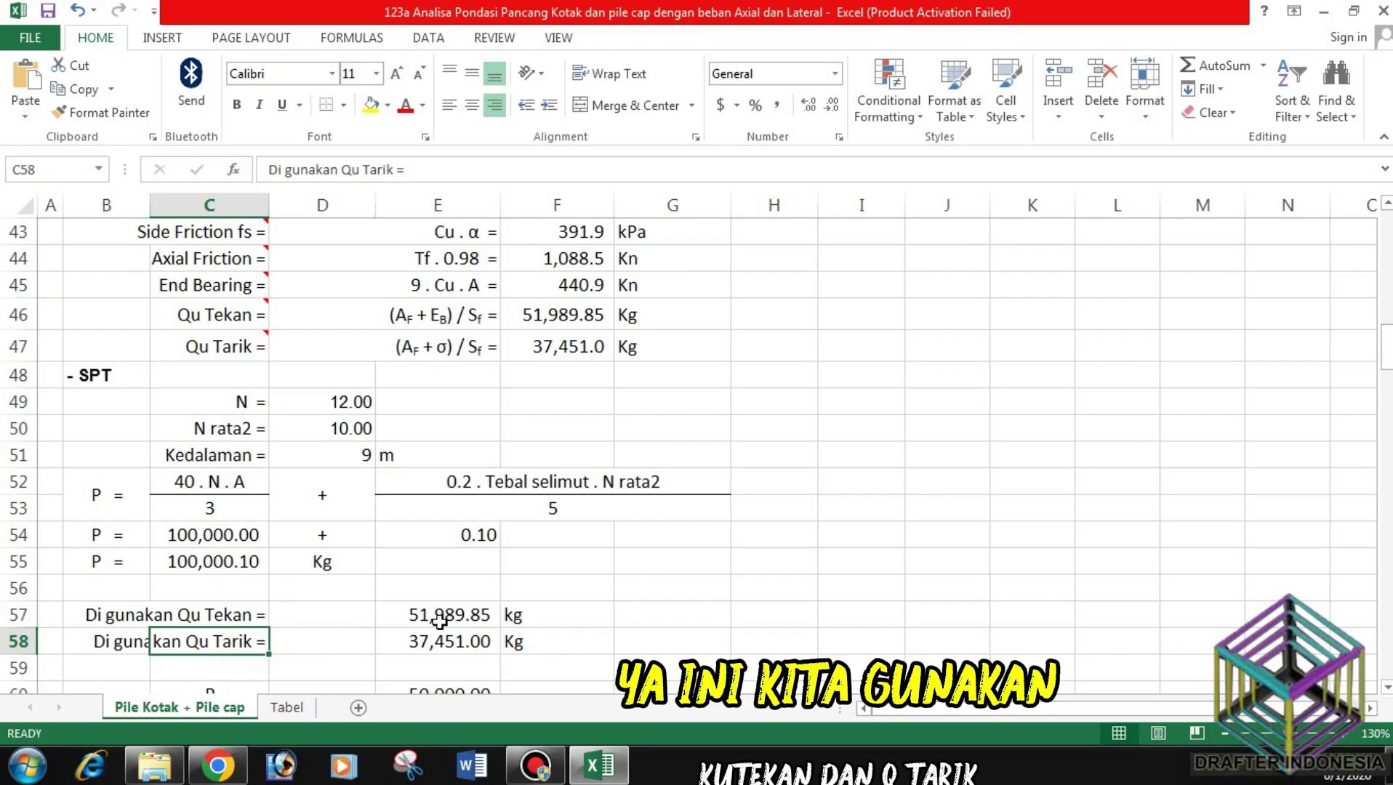
{"action": "left_click", "coordinate": [470, 612]}
{"action": "double_click", "coordinate": [469, 612]}
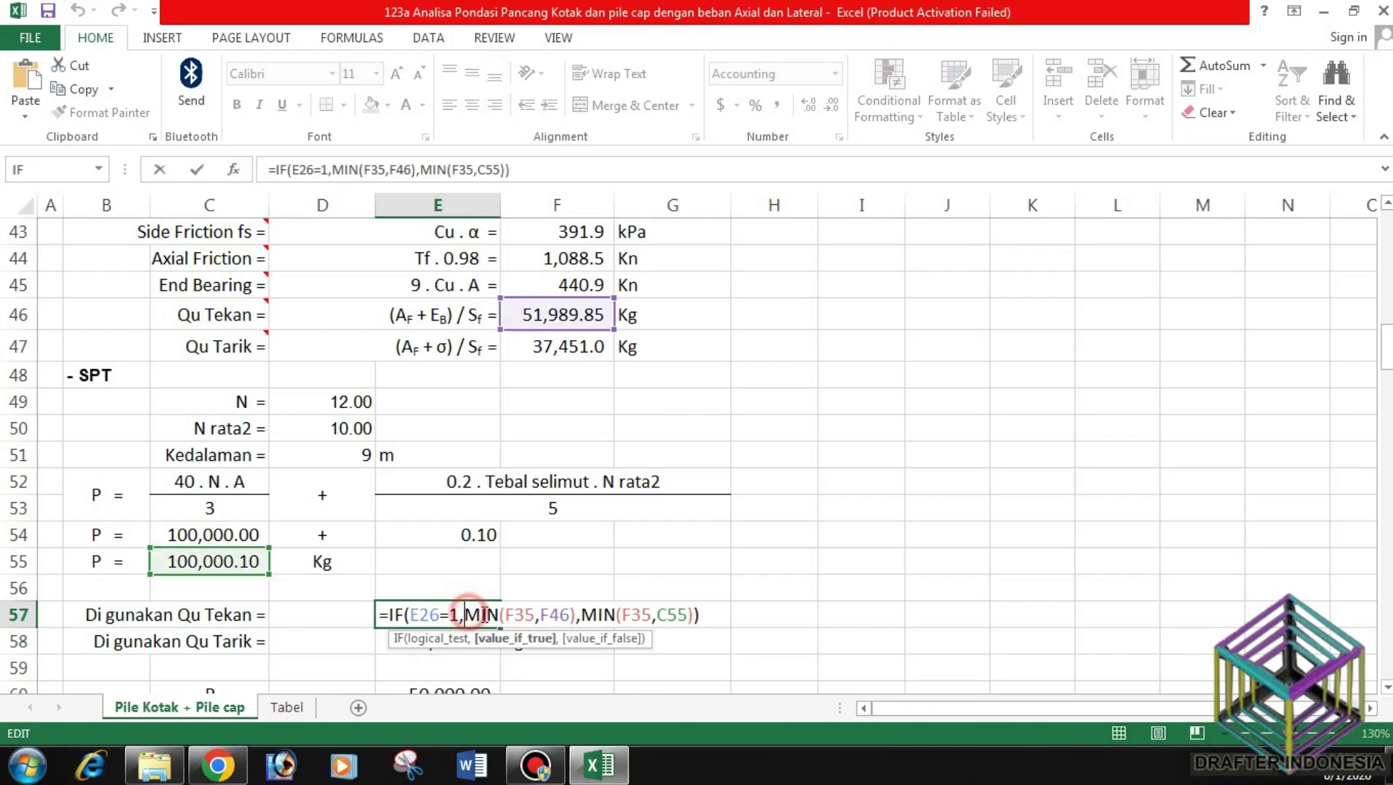
{"action": "left_click", "coordinate": [453, 643]}
{"action": "double_click", "coordinate": [453, 642]}
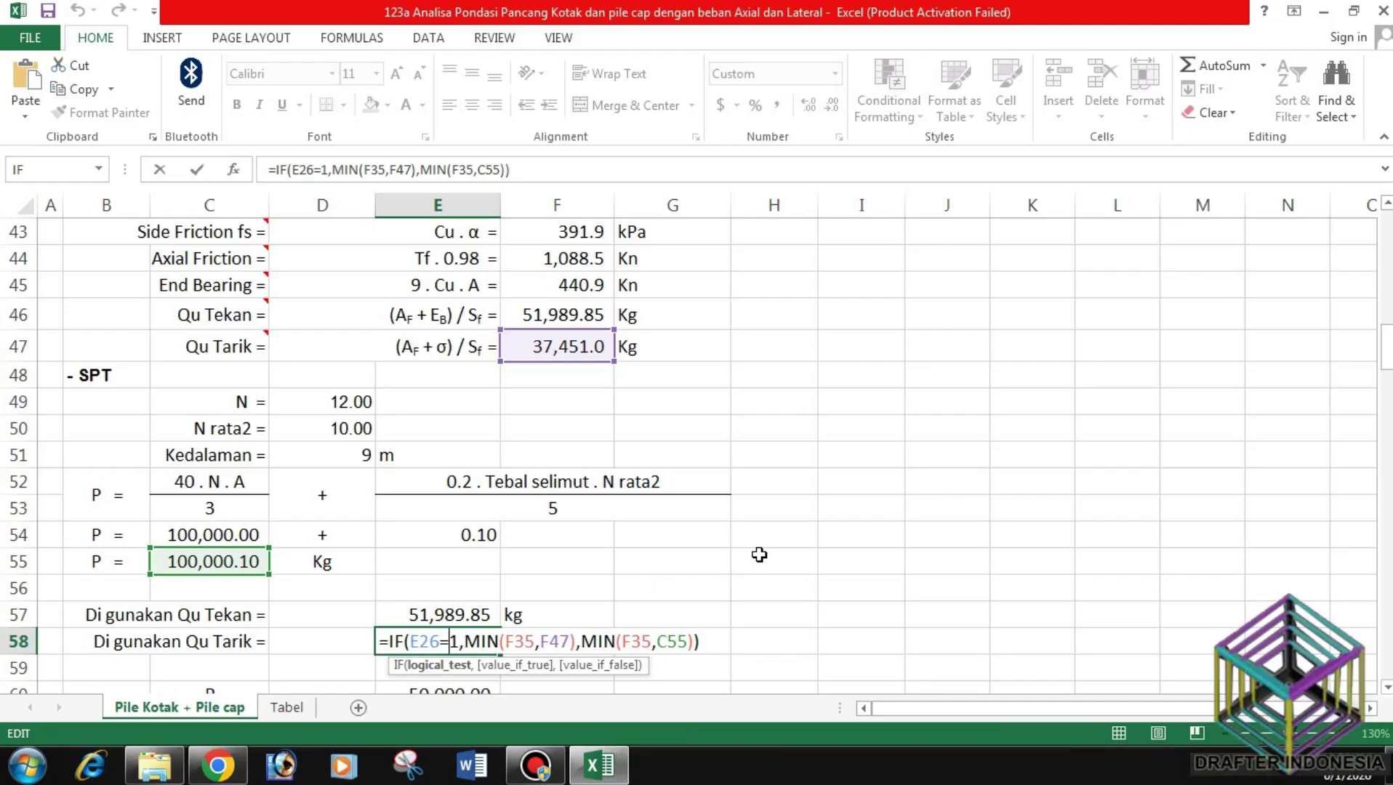
{"action": "key", "text": "Escape"}
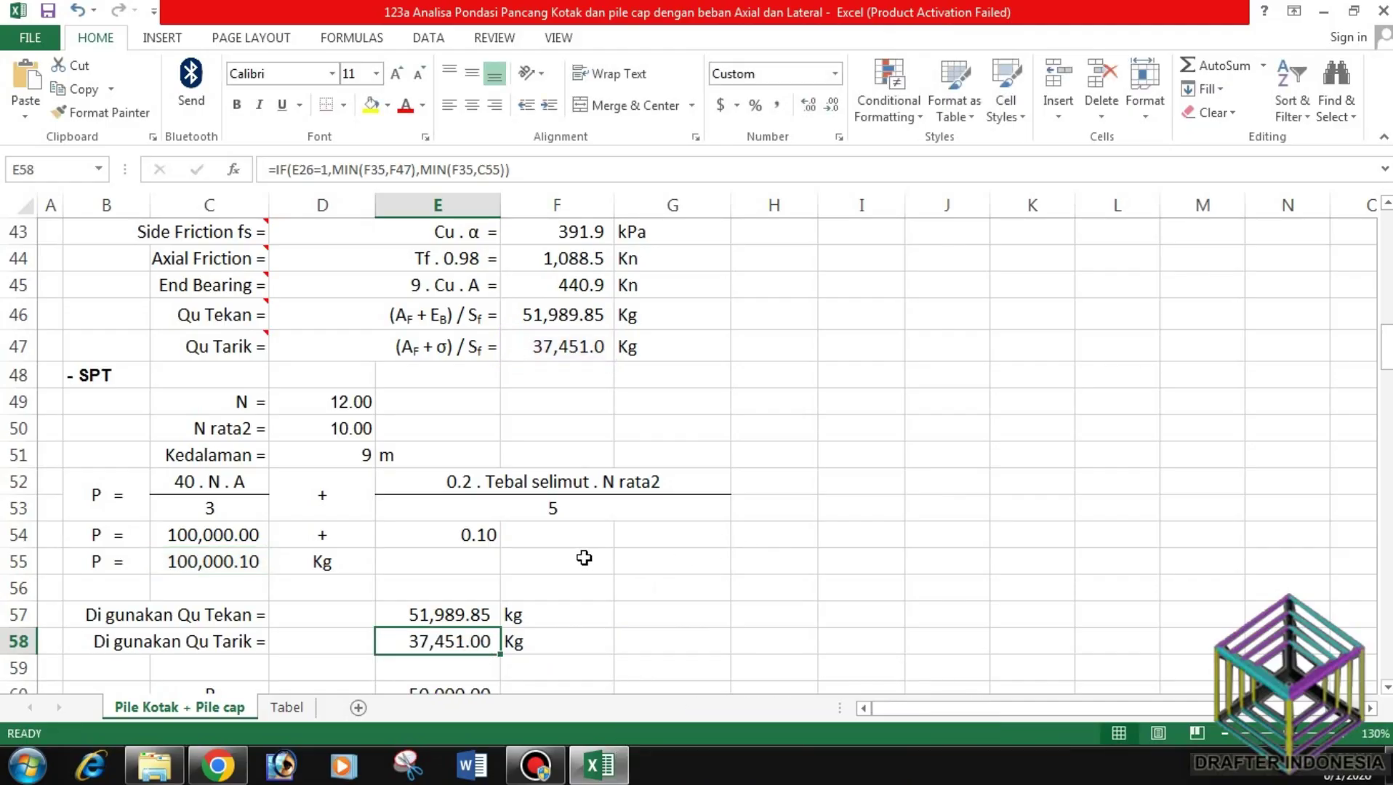
{"action": "scroll", "coordinate": [583, 558], "scroll_direction": "down", "scroll_amount": 2}
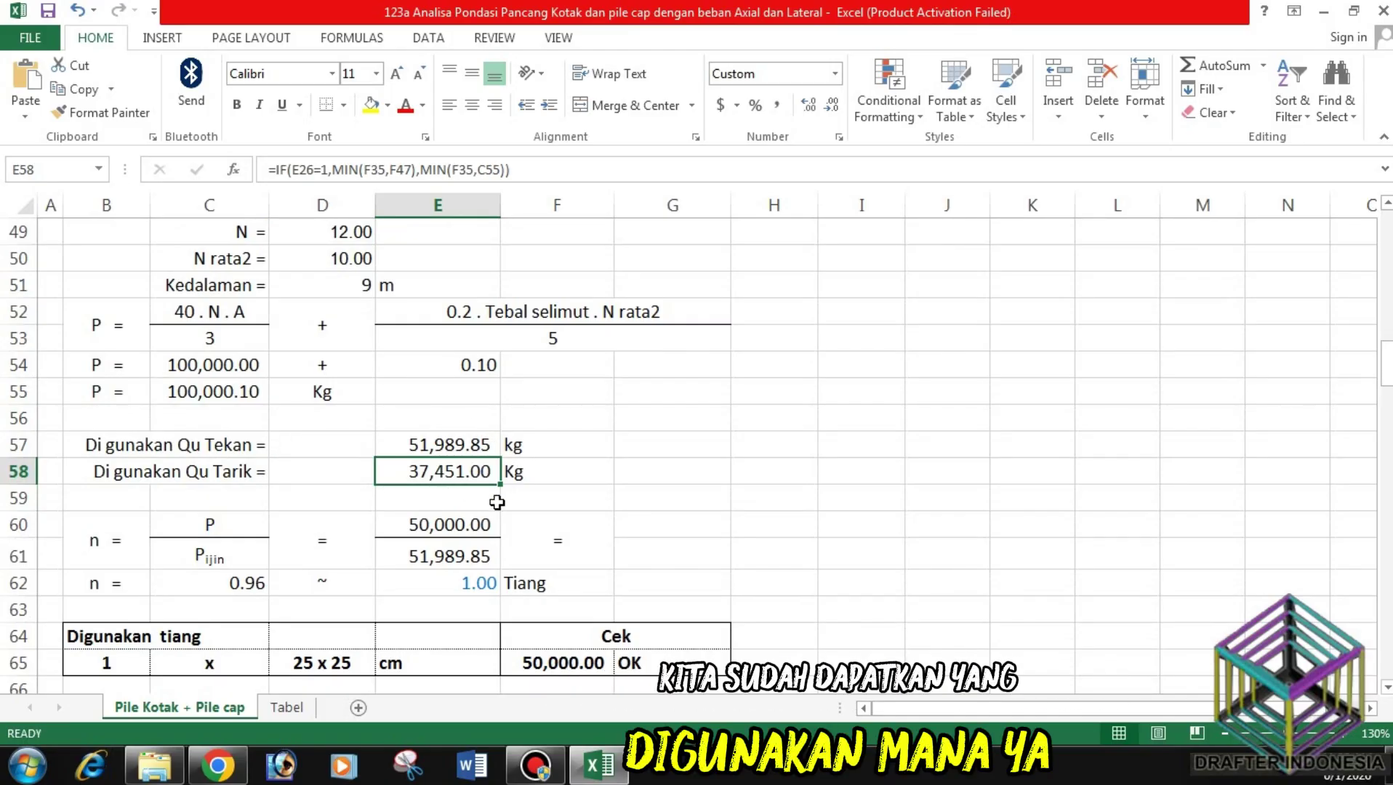
Step: Set Di Gunakan Hasil Tes Tanah in E26 to 2 (SPT) and review the Qu Tekan and Qu Tarik results
{"action": "scroll", "coordinate": [496, 502], "scroll_direction": "up", "scroll_amount": 2}
{"action": "scroll", "coordinate": [429, 610], "scroll_direction": "up", "scroll_amount": 7}
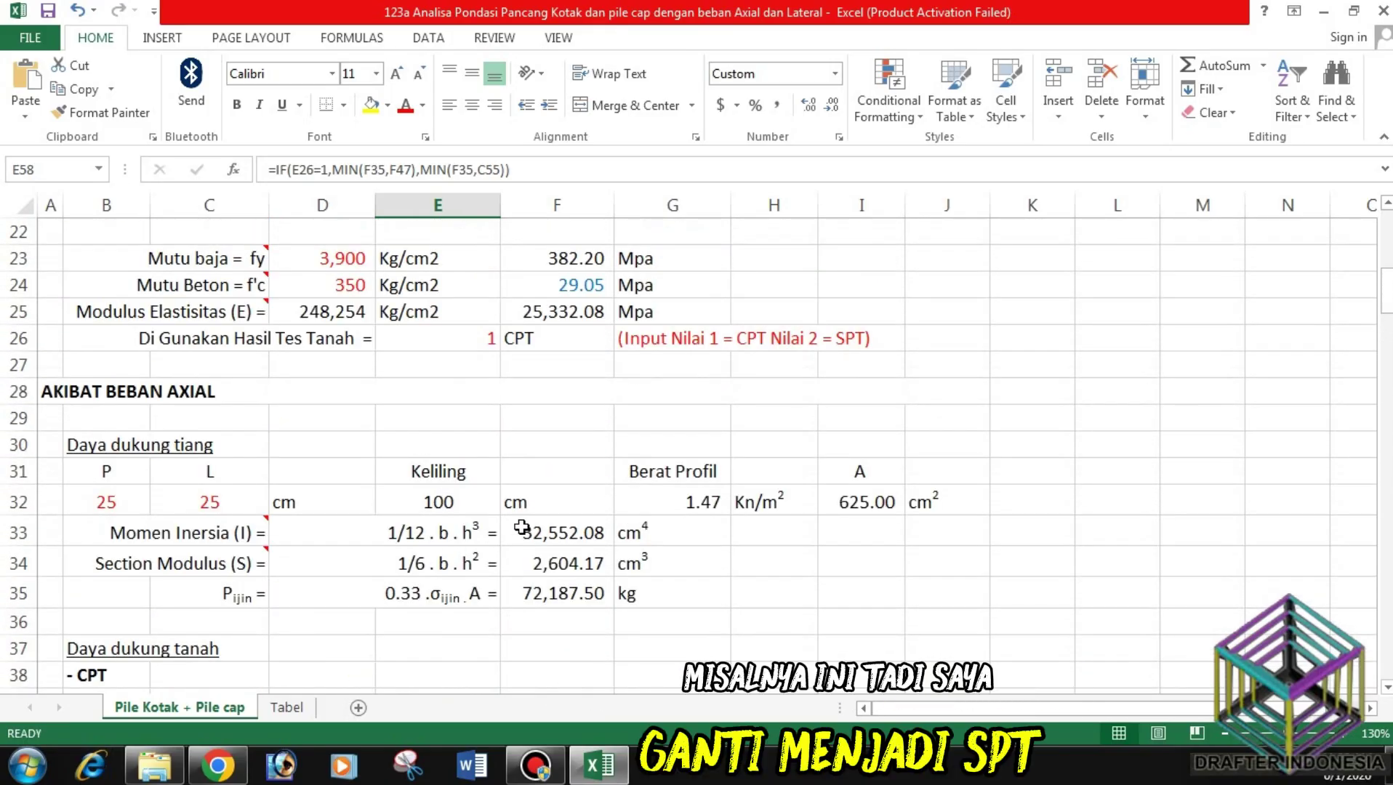
{"action": "left_click", "coordinate": [476, 340]}
{"action": "type", "text": "2"}
{"action": "key", "text": "Return"}
{"action": "scroll", "coordinate": [686, 328], "scroll_direction": "down", "scroll_amount": 10}
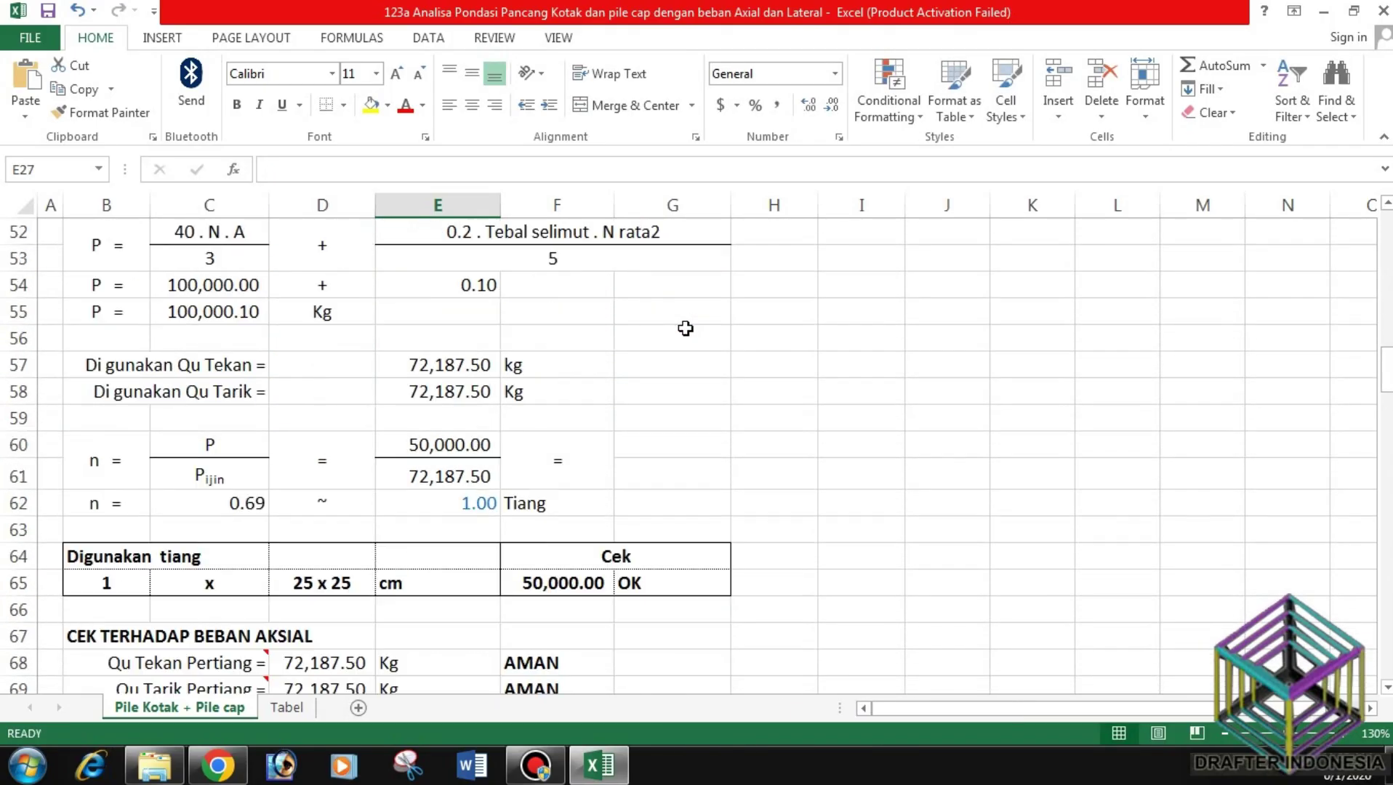
{"action": "scroll", "coordinate": [674, 381], "scroll_direction": "down", "scroll_amount": 2}
{"action": "scroll", "coordinate": [673, 379], "scroll_direction": "up", "scroll_amount": 3}
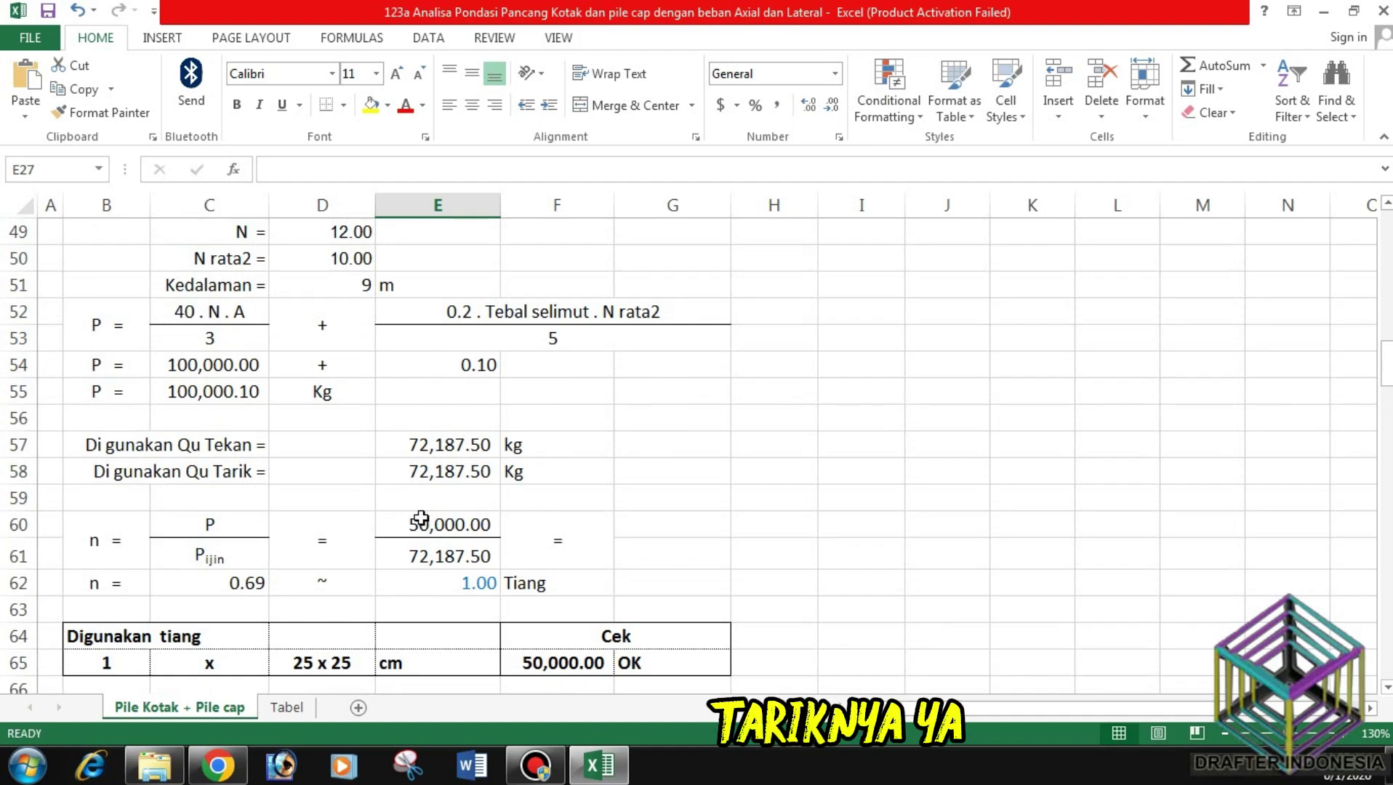
Step: Set Di Gunakan Hasil Tes Tanah in E26 back to 1 (CPT) and review Qu Tekan and Qu Tarik in E57 and E58
{"action": "scroll", "coordinate": [548, 476], "scroll_direction": "up", "scroll_amount": 9}
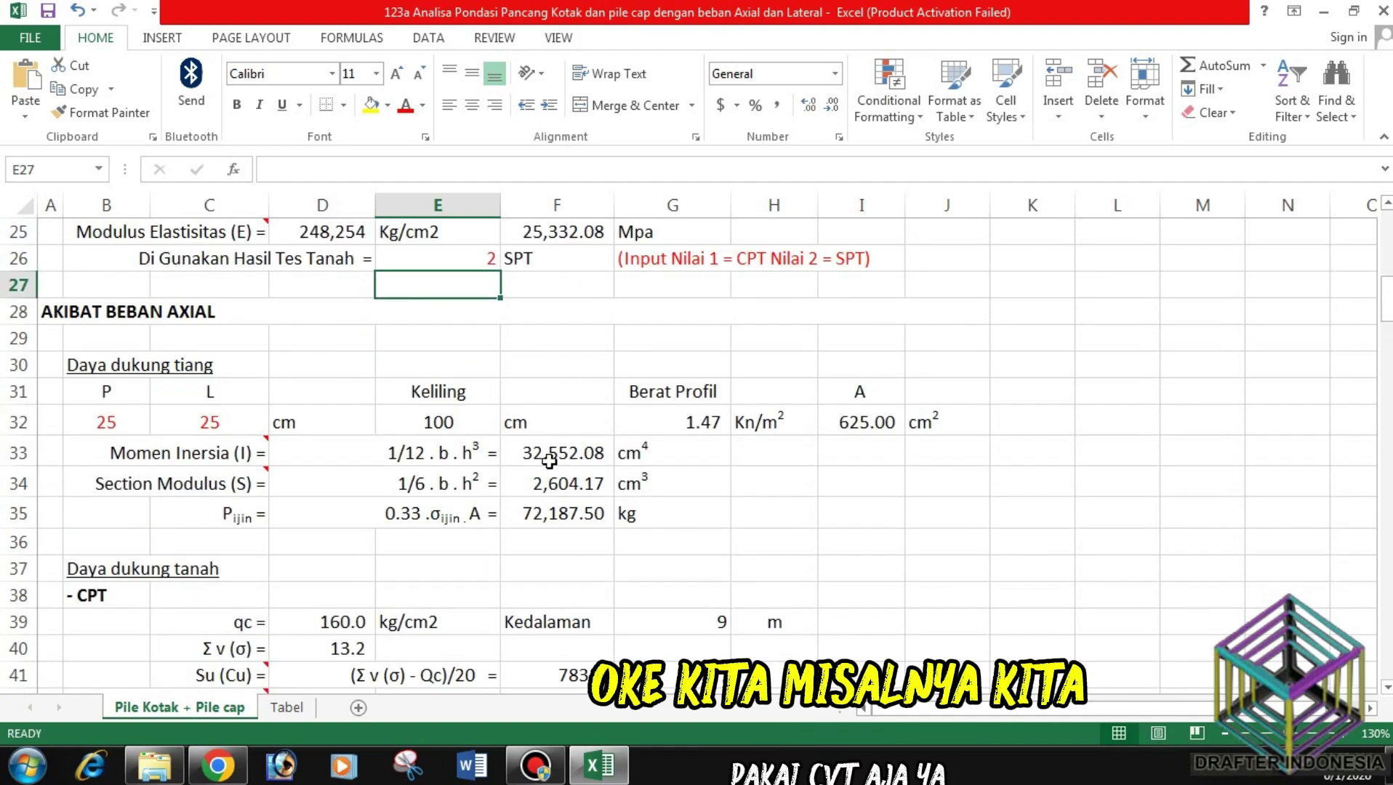
{"action": "left_click", "coordinate": [485, 334]}
{"action": "type", "text": "1"}
{"action": "key", "text": "Return"}
{"action": "scroll", "coordinate": [640, 359], "scroll_direction": "down", "scroll_amount": 11}
{"action": "scroll", "coordinate": [613, 372], "scroll_direction": "down", "scroll_amount": 1}
{"action": "scroll", "coordinate": [607, 370], "scroll_direction": "up", "scroll_amount": 1}
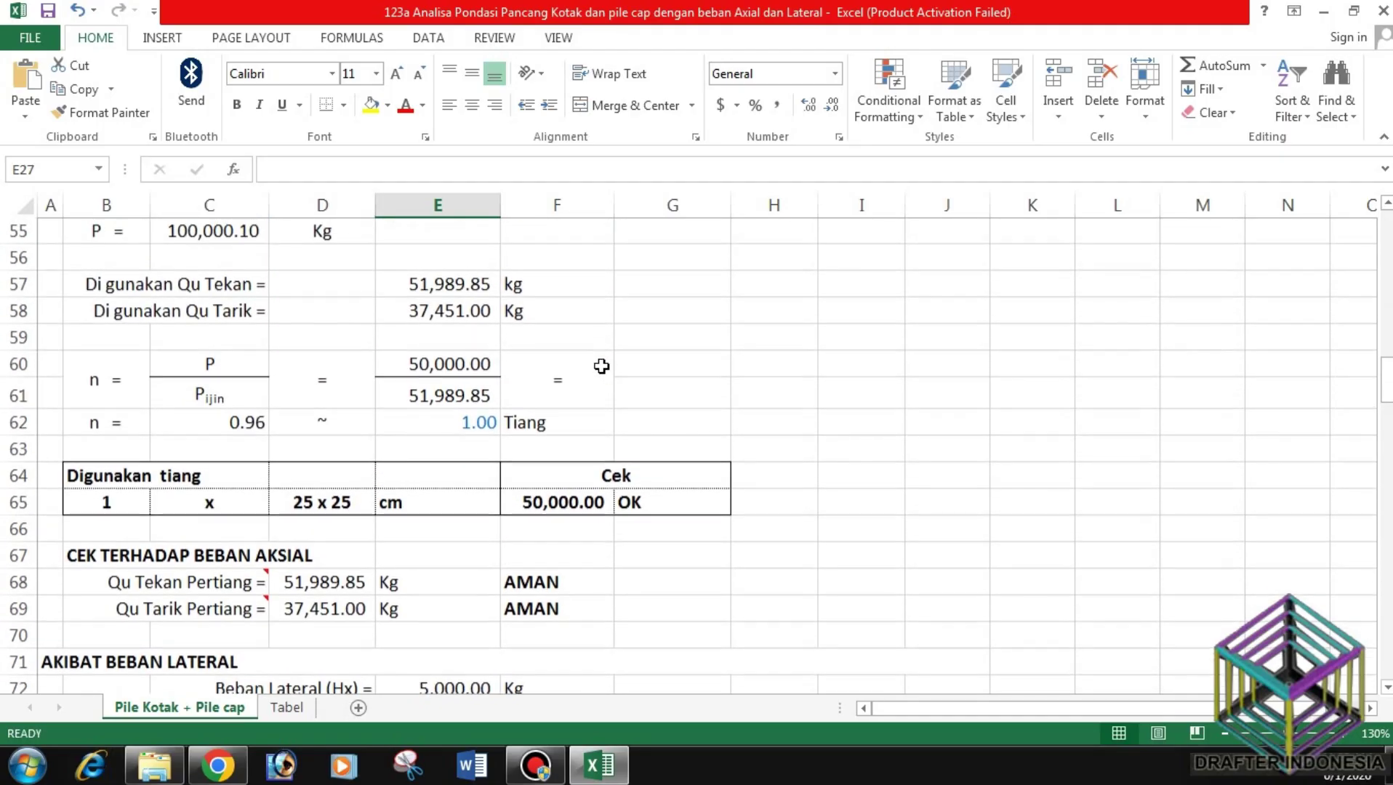
{"action": "left_click", "coordinate": [474, 290]}
{"action": "left_click", "coordinate": [474, 308]}
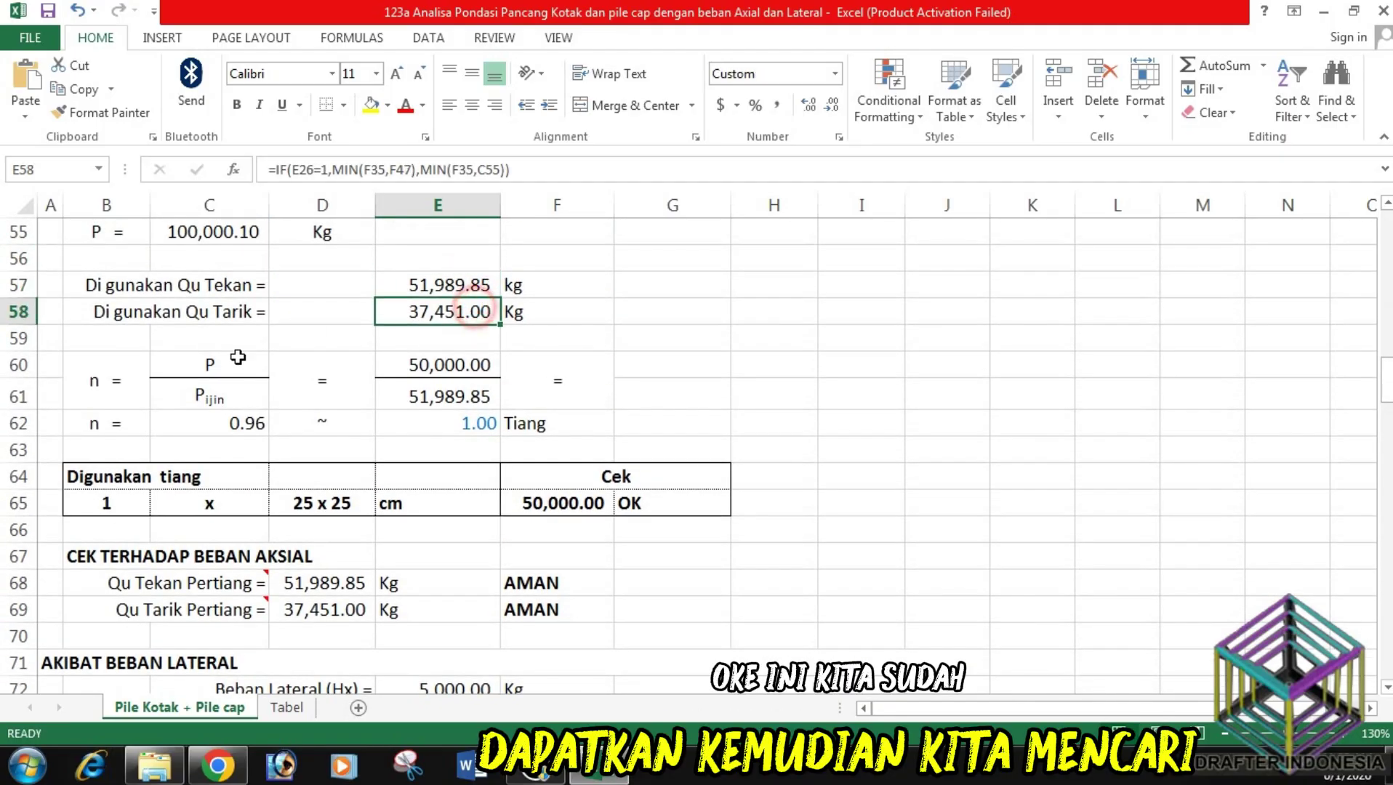
Step: Examine the pile count expression n = P / Pijin and its linked values in rows 60 and 61
{"action": "left_click", "coordinate": [120, 374]}
{"action": "left_click", "coordinate": [223, 356]}
{"action": "left_click", "coordinate": [218, 394]}
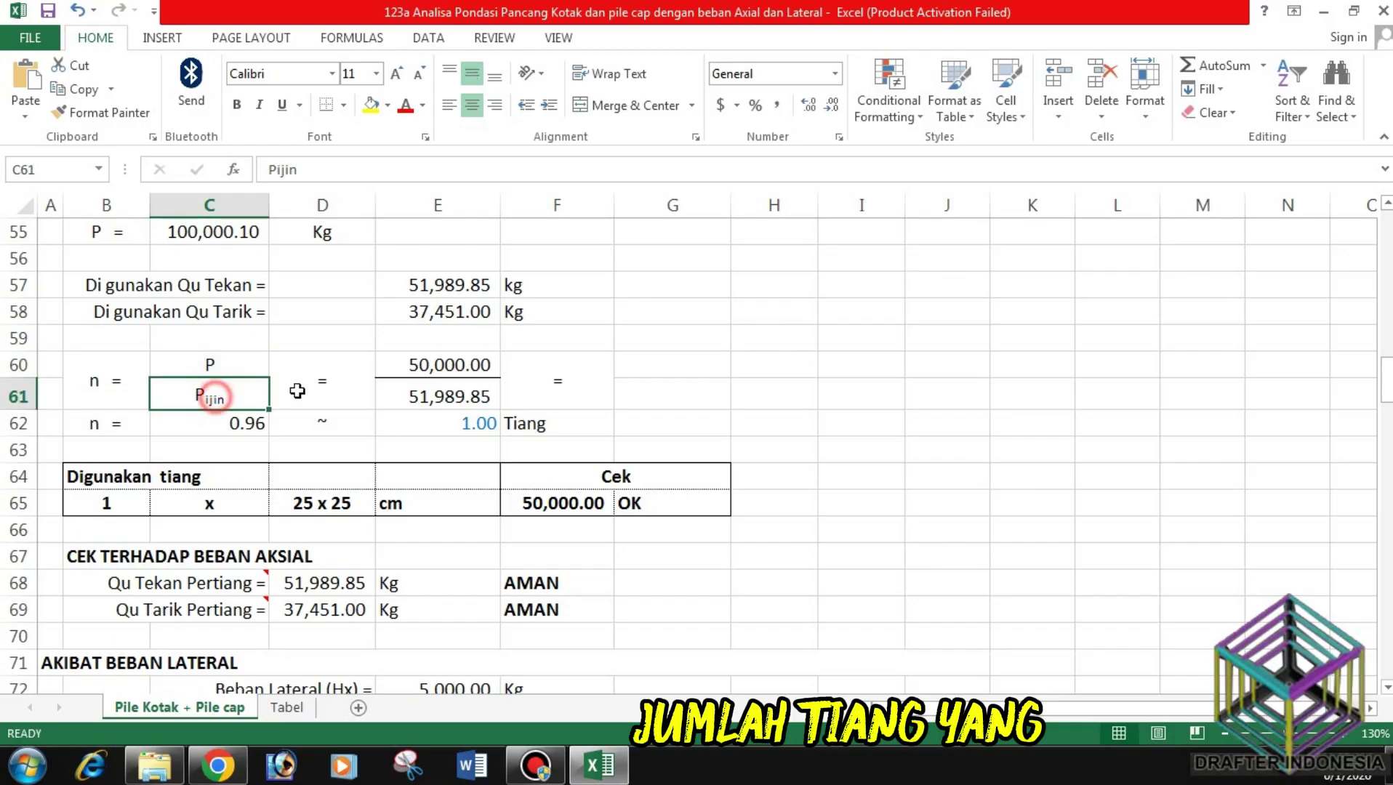
{"action": "left_click", "coordinate": [453, 358]}
{"action": "left_click", "coordinate": [454, 392]}
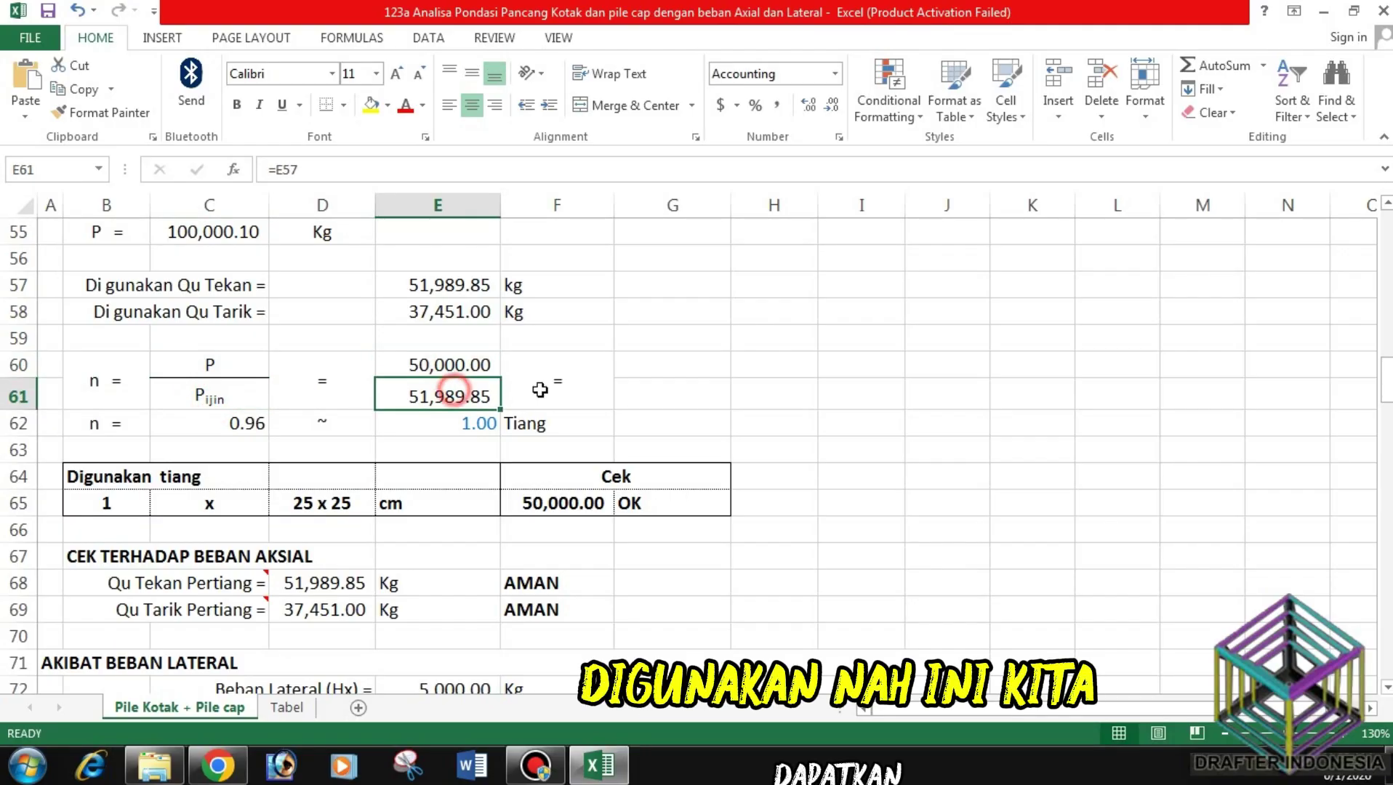
{"action": "left_click", "coordinate": [581, 386]}
Step: Check the calculated n, the rounded number of piles and its unit in row 62
{"action": "left_click", "coordinate": [131, 422]}
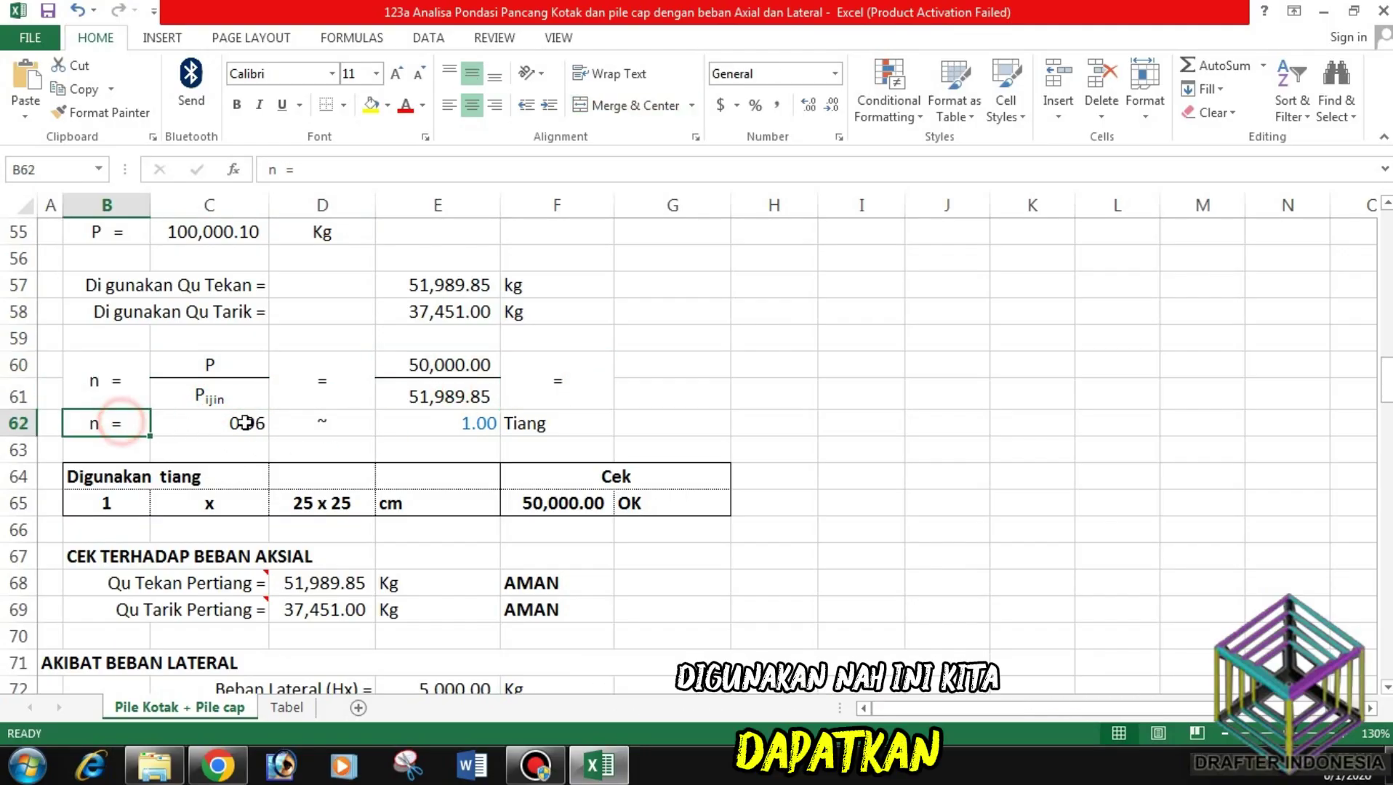
{"action": "left_click", "coordinate": [225, 424]}
{"action": "left_click", "coordinate": [319, 425]}
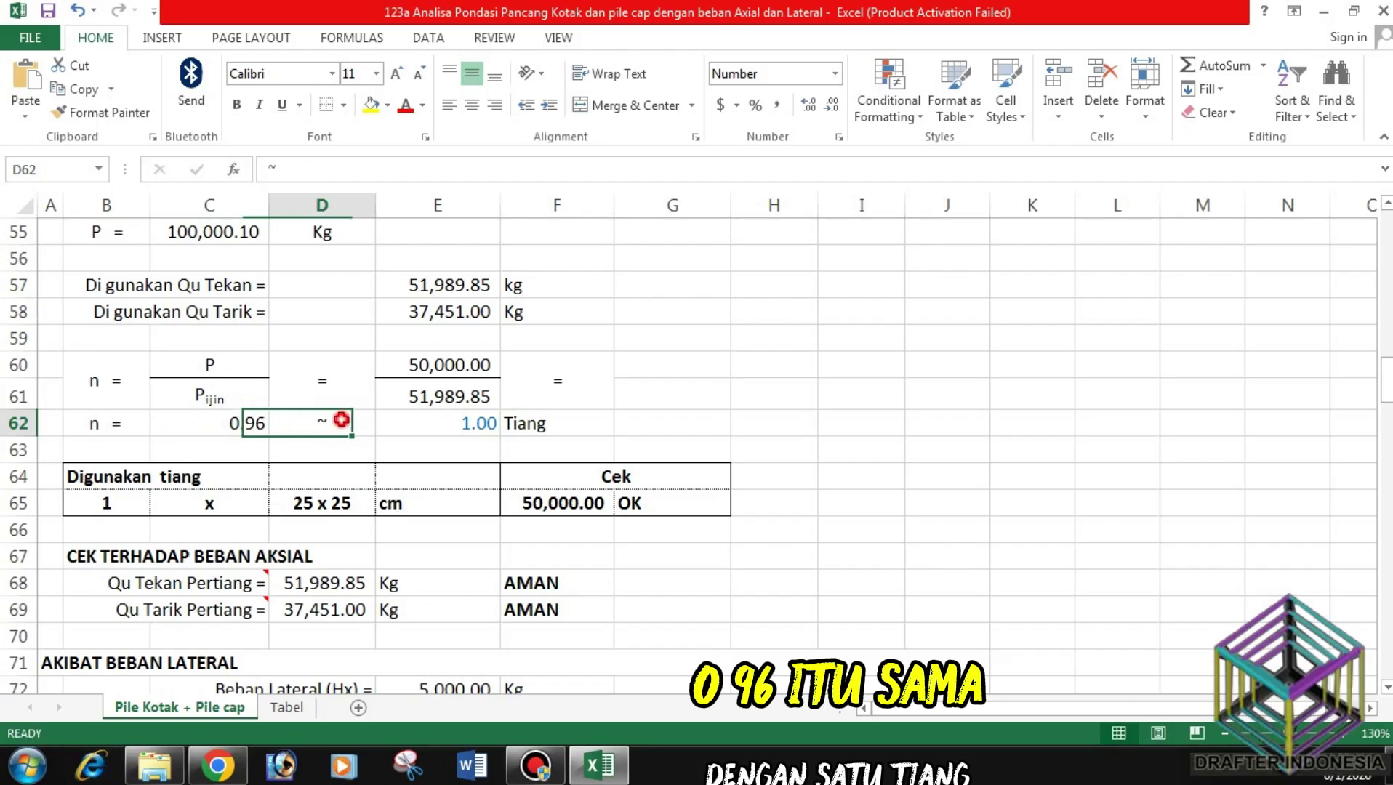
{"action": "left_click", "coordinate": [467, 423]}
{"action": "left_click", "coordinate": [536, 419]}
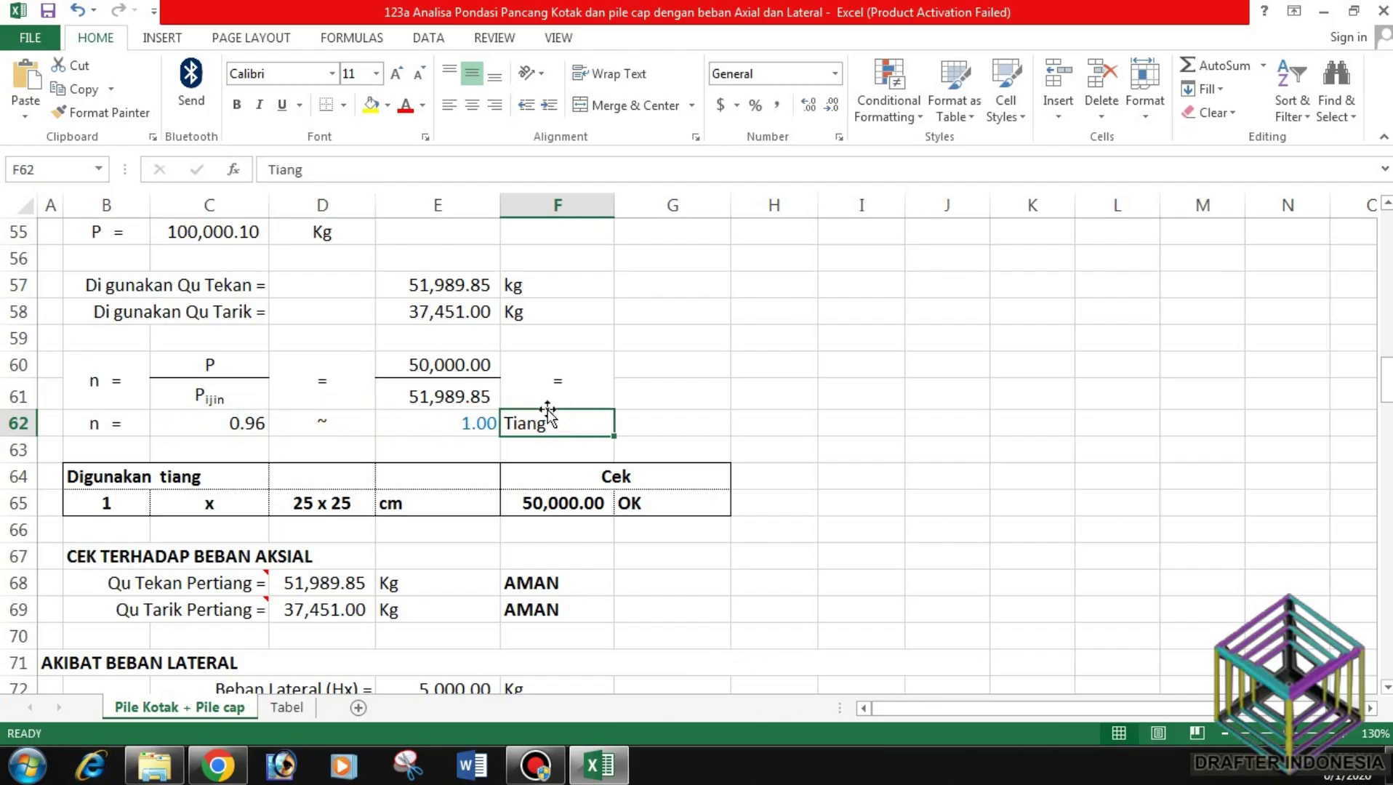
Step: Check the Digunakan tiang summary for the number of piles, the pile size and the unit in row 65
{"action": "scroll", "coordinate": [162, 400], "scroll_direction": "down", "scroll_amount": 1}
{"action": "left_click", "coordinate": [93, 396]}
{"action": "left_click", "coordinate": [98, 428]}
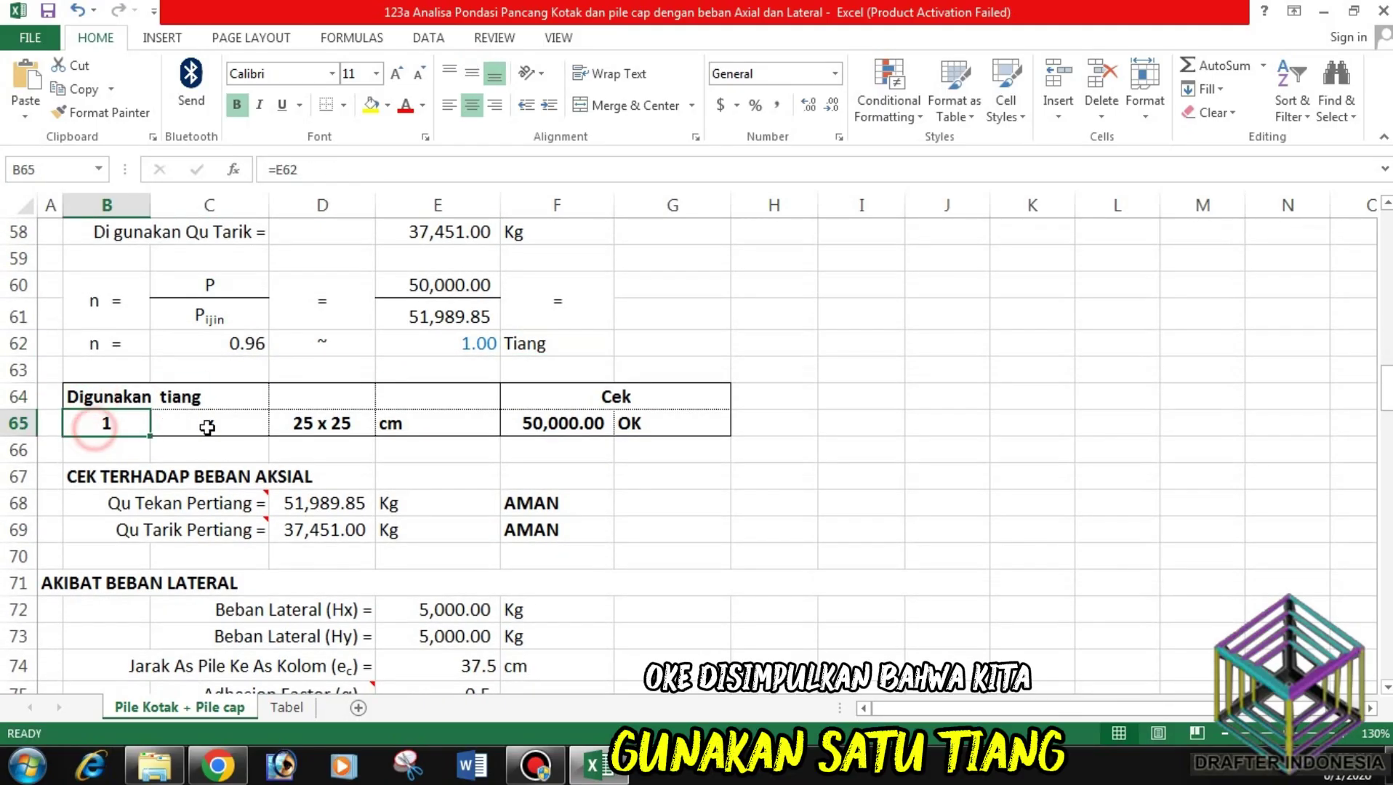
{"action": "left_click", "coordinate": [224, 427]}
{"action": "left_click", "coordinate": [332, 425]}
{"action": "left_click", "coordinate": [398, 423]}
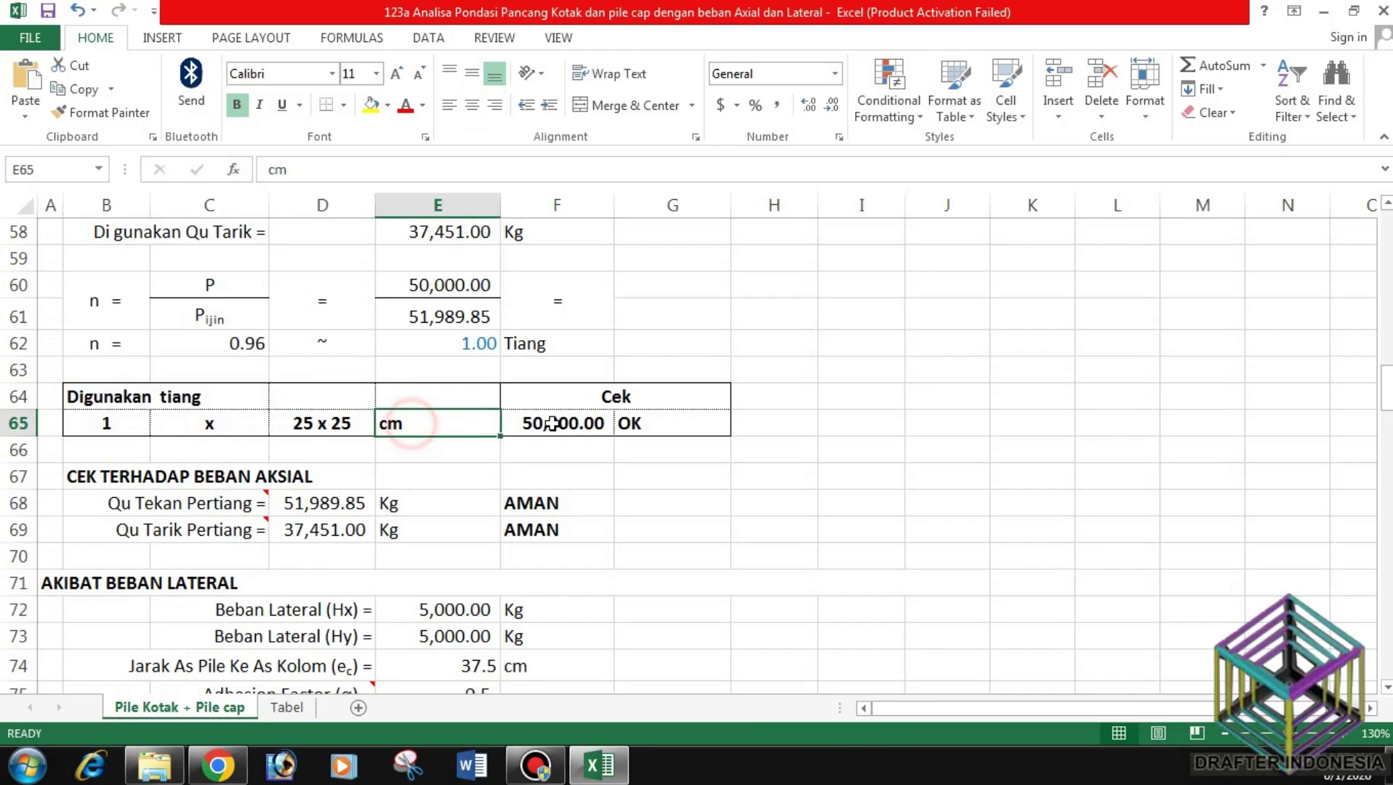
Step: Check the load-per-pile formula in F65 and the OK/SALAH test in G65 under the Cek heading
{"action": "left_click", "coordinate": [565, 422]}
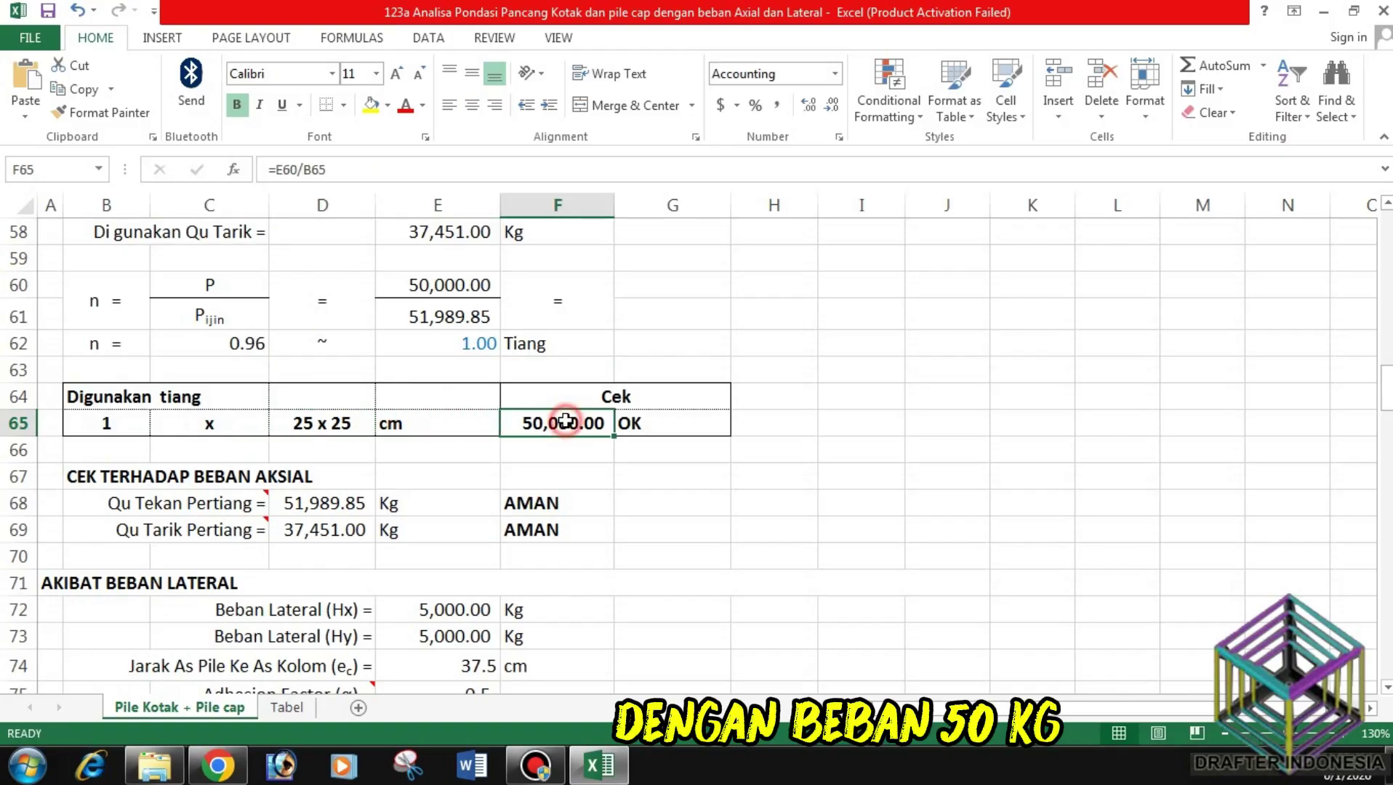
{"action": "left_click", "coordinate": [654, 421]}
{"action": "left_click", "coordinate": [683, 398]}
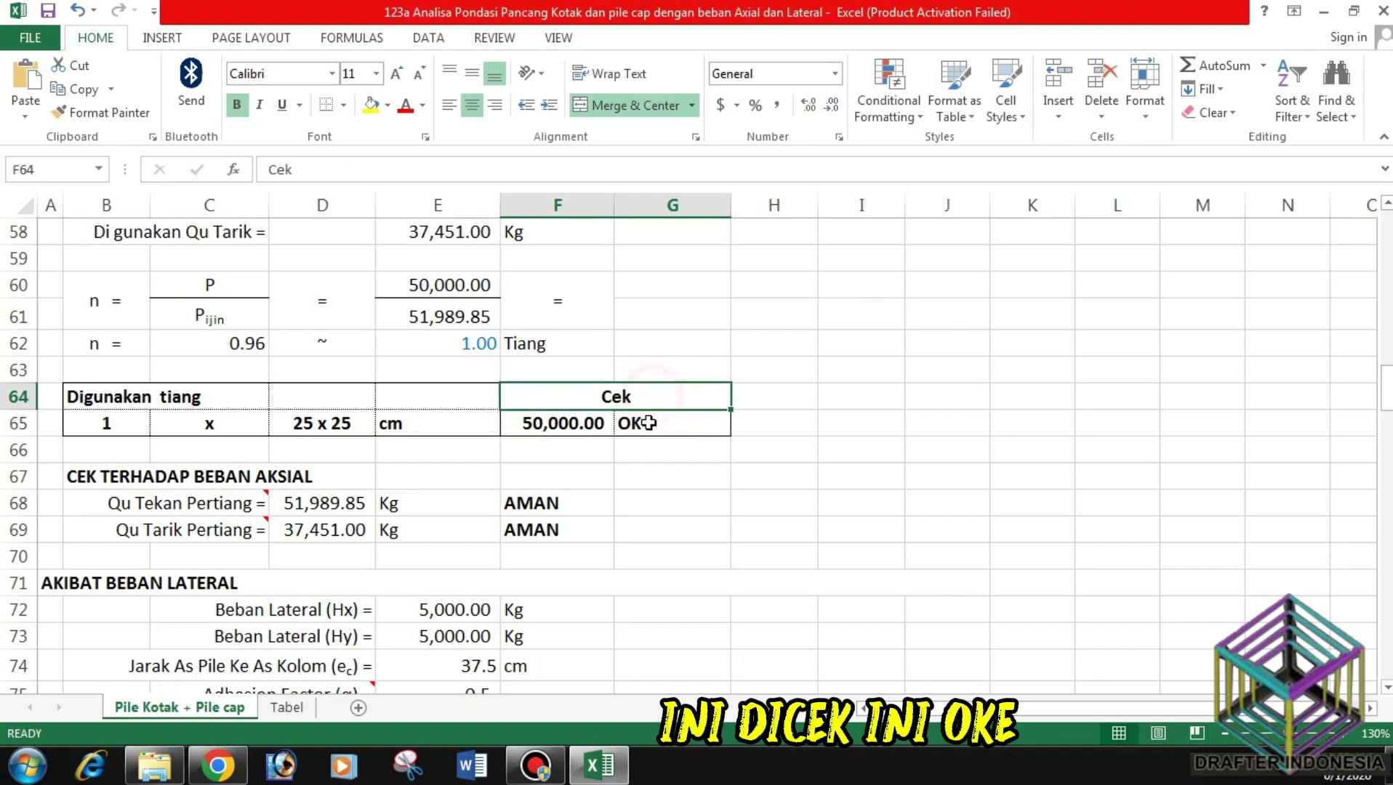
{"action": "left_click", "coordinate": [651, 420]}
Step: Check the Qu Tekan Pertiang and Qu Tarik Pertiang values and their AMAN/BAHAYA formulas in rows 68 and 69
{"action": "scroll", "coordinate": [647, 418], "scroll_direction": "down", "scroll_amount": 1}
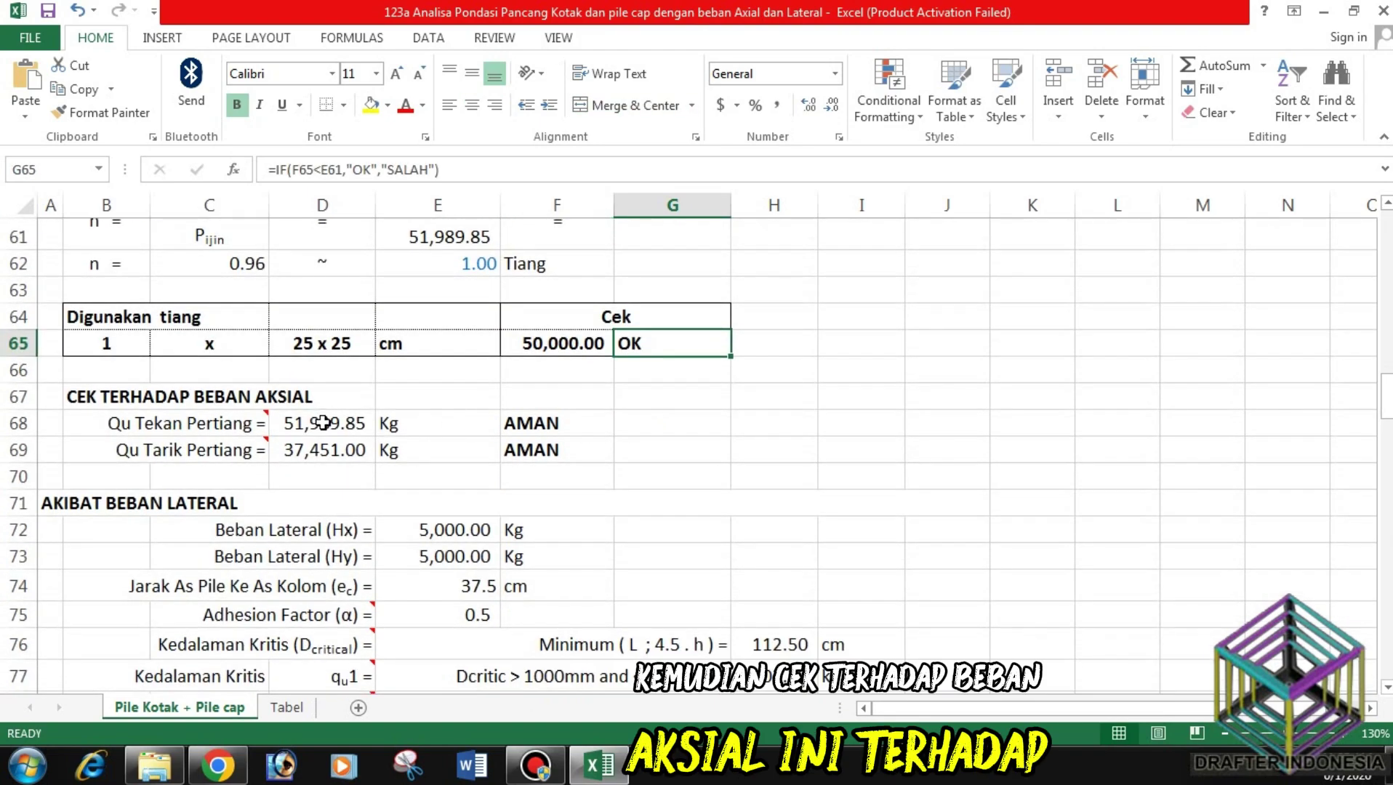
{"action": "left_click", "coordinate": [355, 423]}
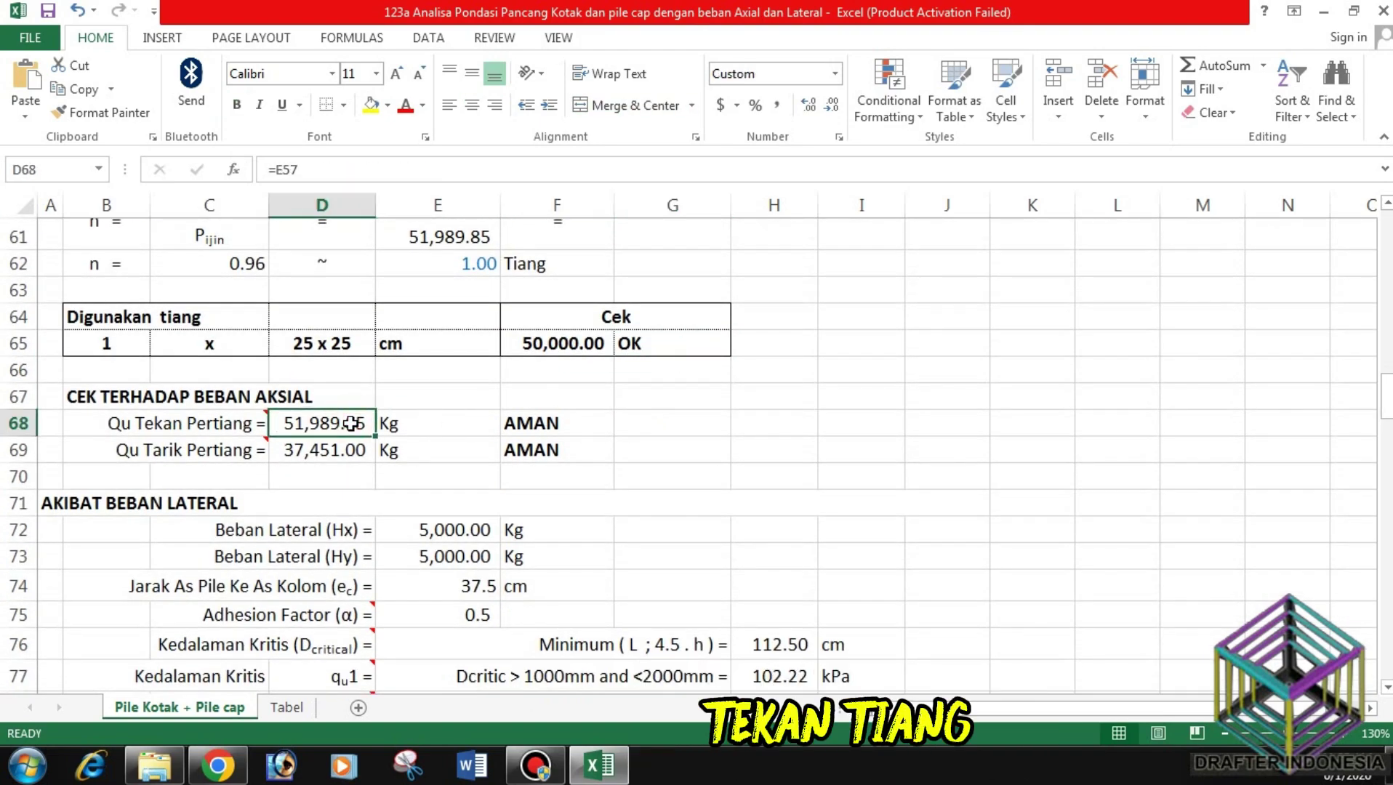
{"action": "left_click", "coordinate": [520, 423]}
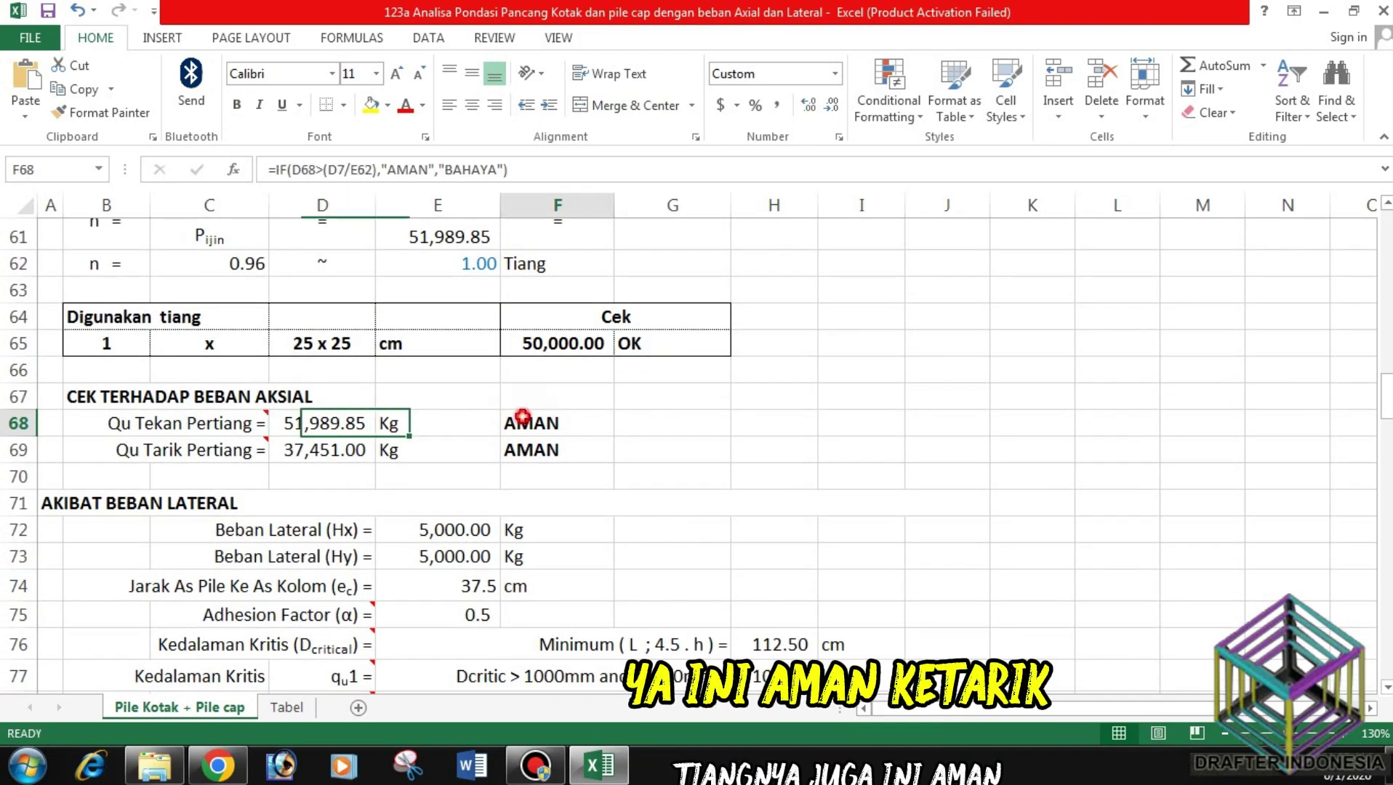
{"action": "left_click", "coordinate": [353, 447]}
{"action": "left_click", "coordinate": [546, 447]}
Step: Check the linked Beban Lateral Hx and Hy cells under AKIBAT BEBAN LATERAL
{"action": "scroll", "coordinate": [544, 429], "scroll_direction": "down", "scroll_amount": 2}
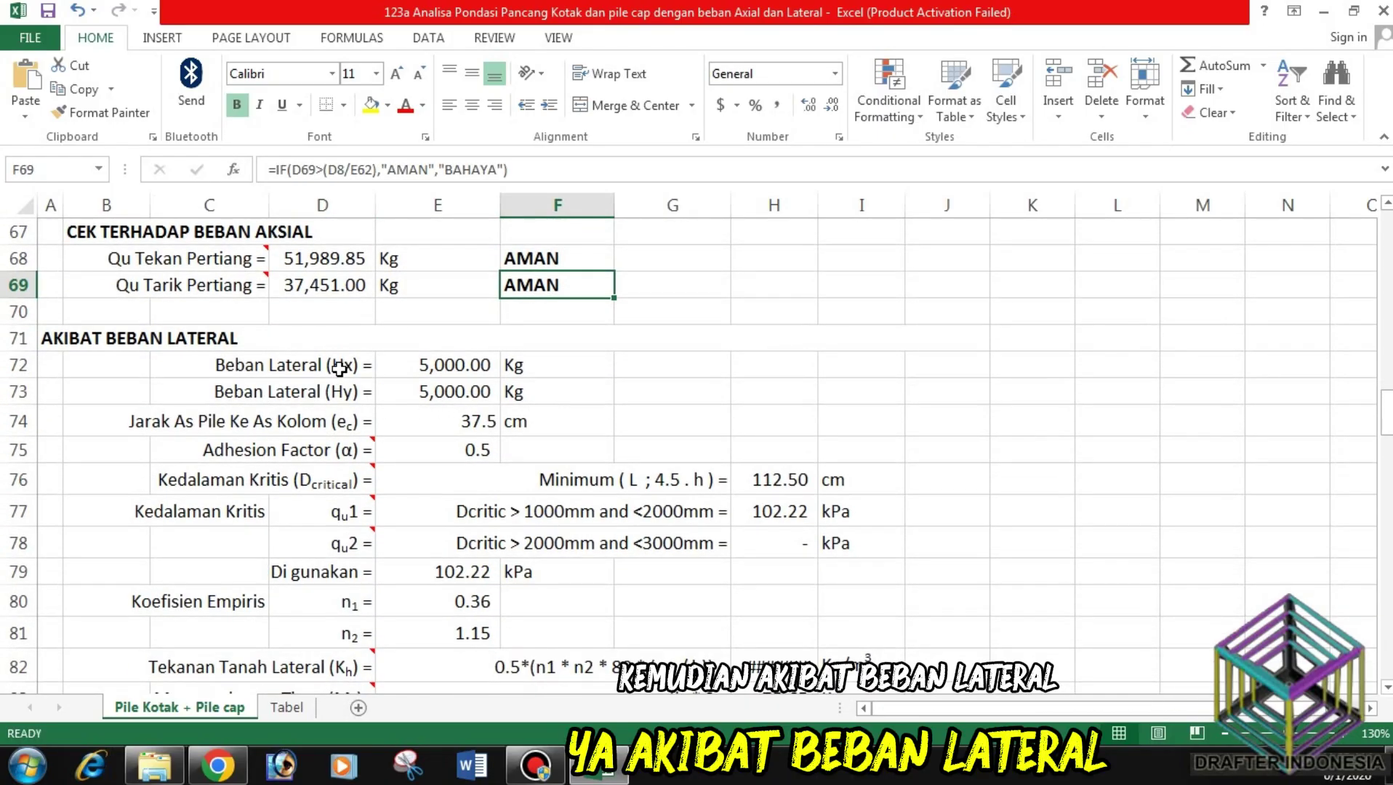
{"action": "left_click", "coordinate": [455, 365]}
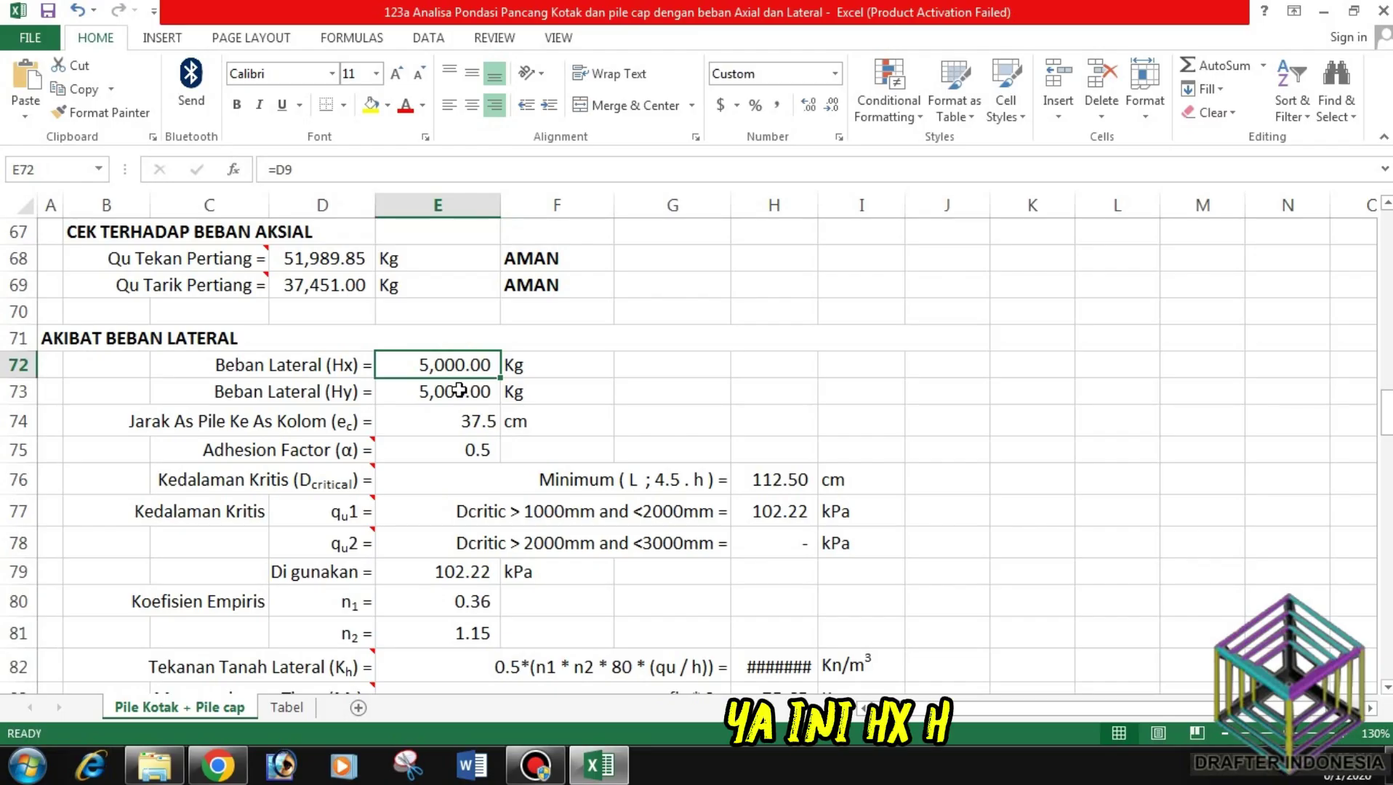
{"action": "left_click", "coordinate": [459, 391]}
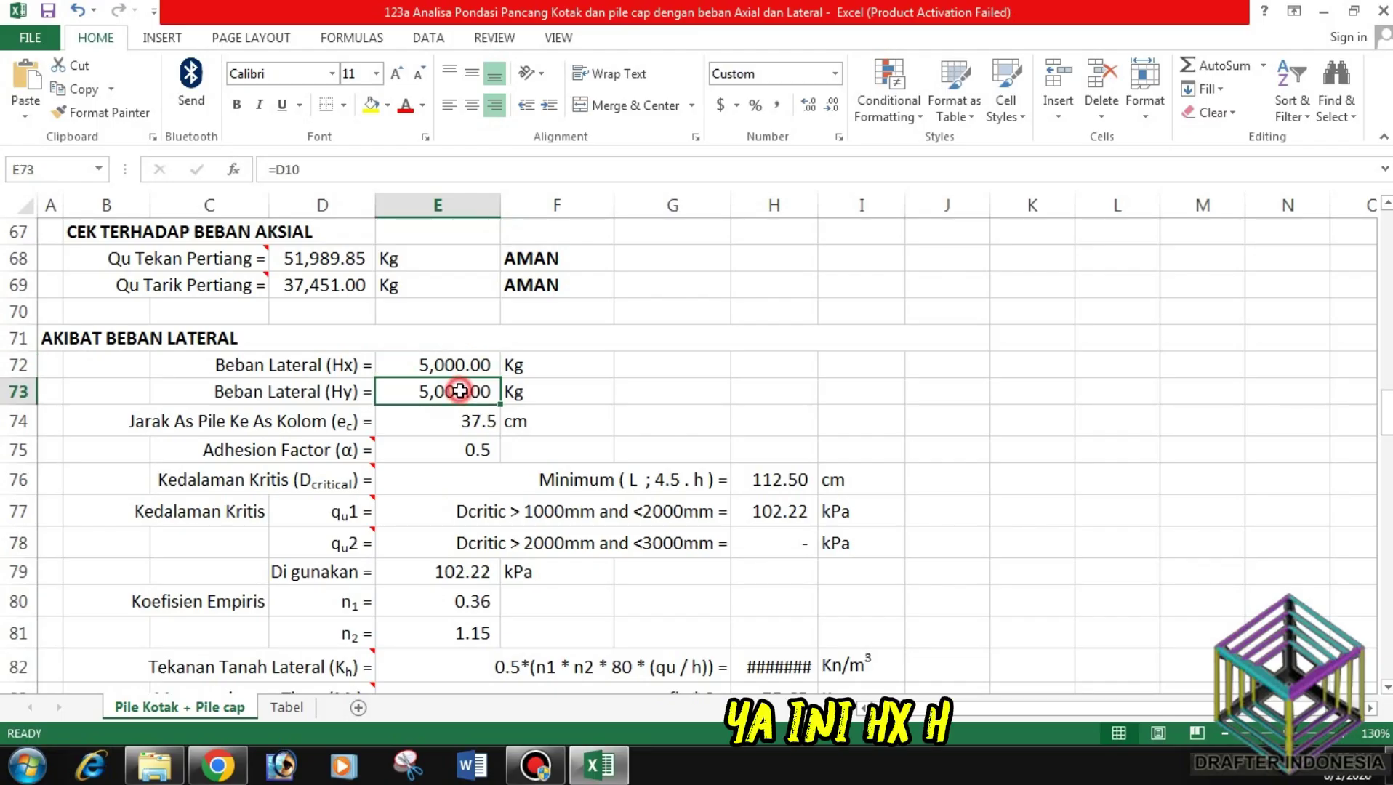
Step: Check the formulas for the pile-to-column distance (ec), the Adhesion Factor and the Kedalaman Kritis in rows 74 to 76
{"action": "left_click", "coordinate": [485, 417]}
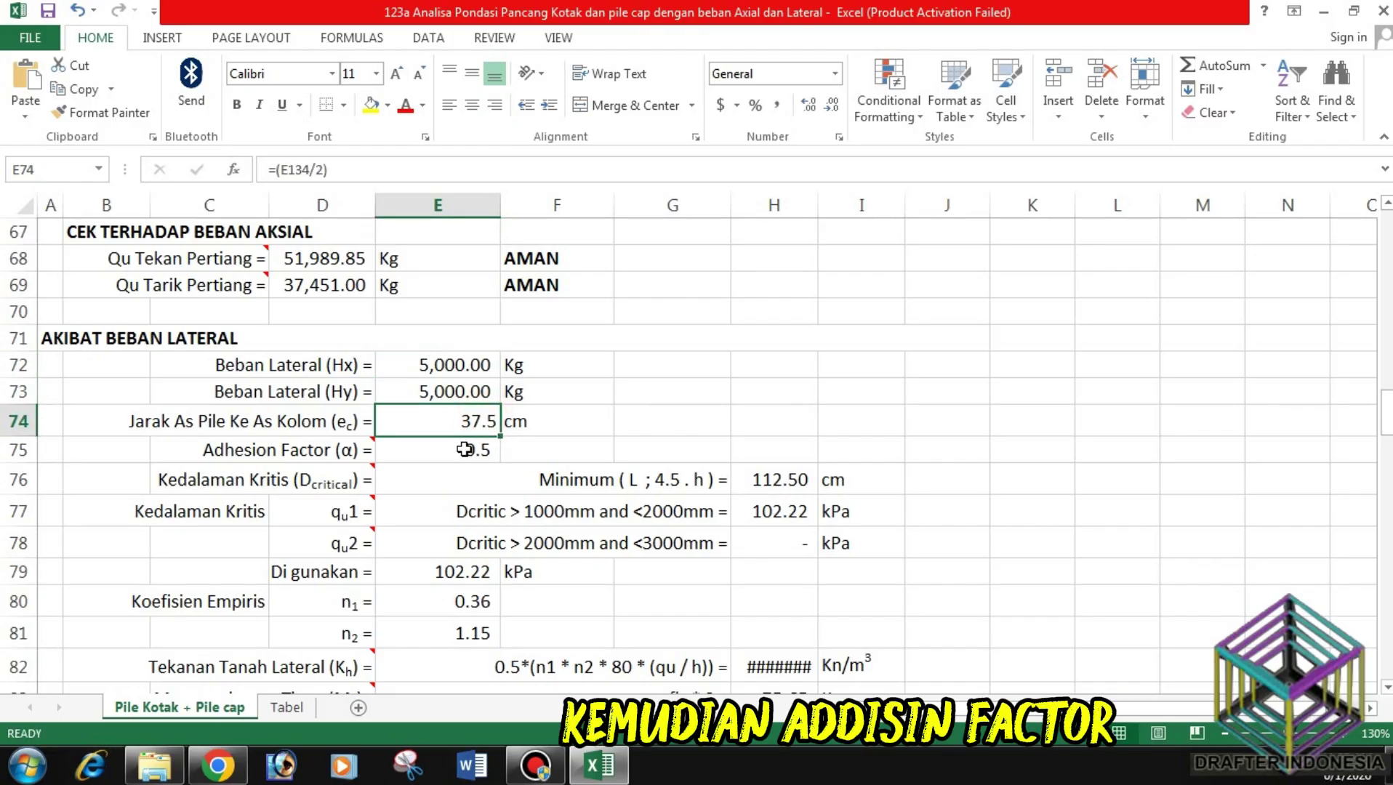
{"action": "left_click", "coordinate": [465, 447]}
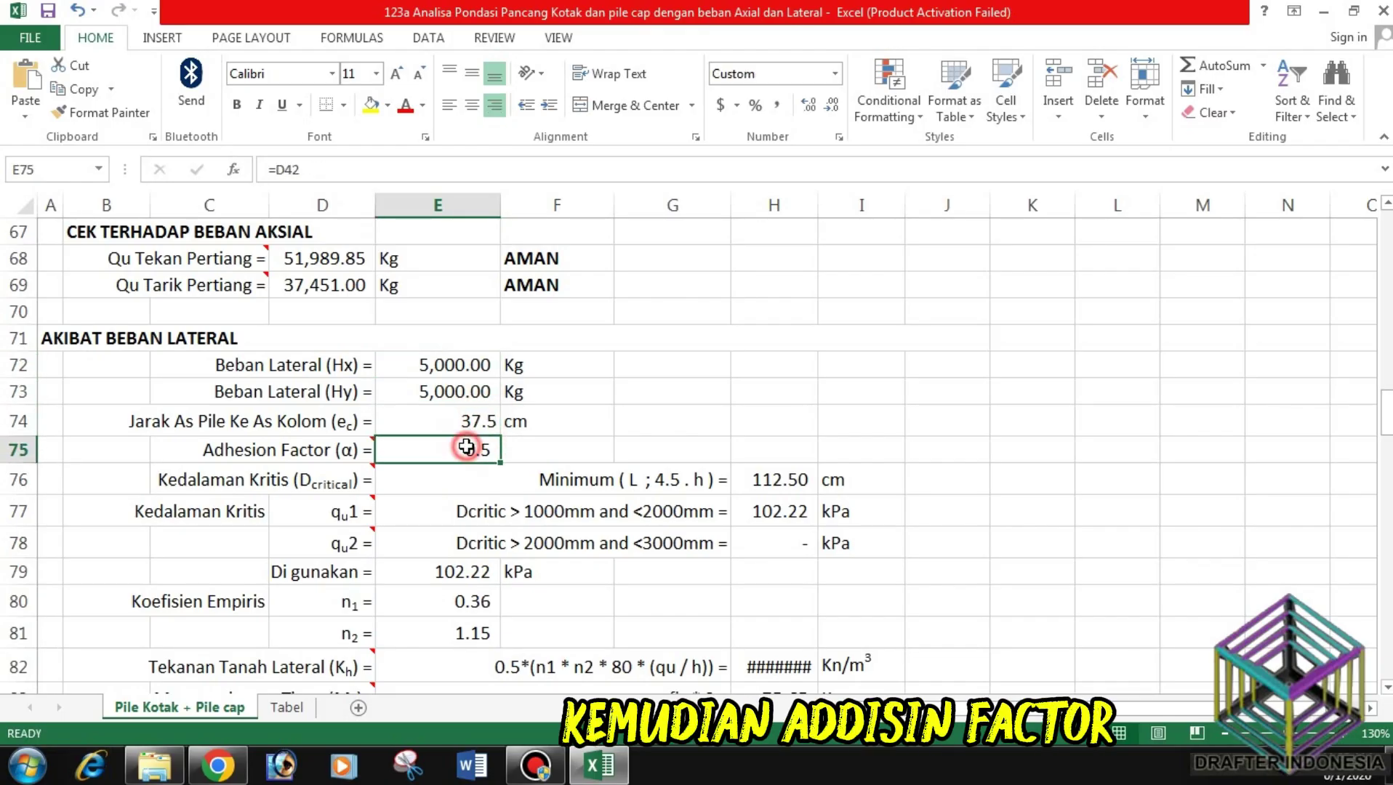
{"action": "left_click", "coordinate": [449, 479]}
{"action": "left_click", "coordinate": [800, 479]}
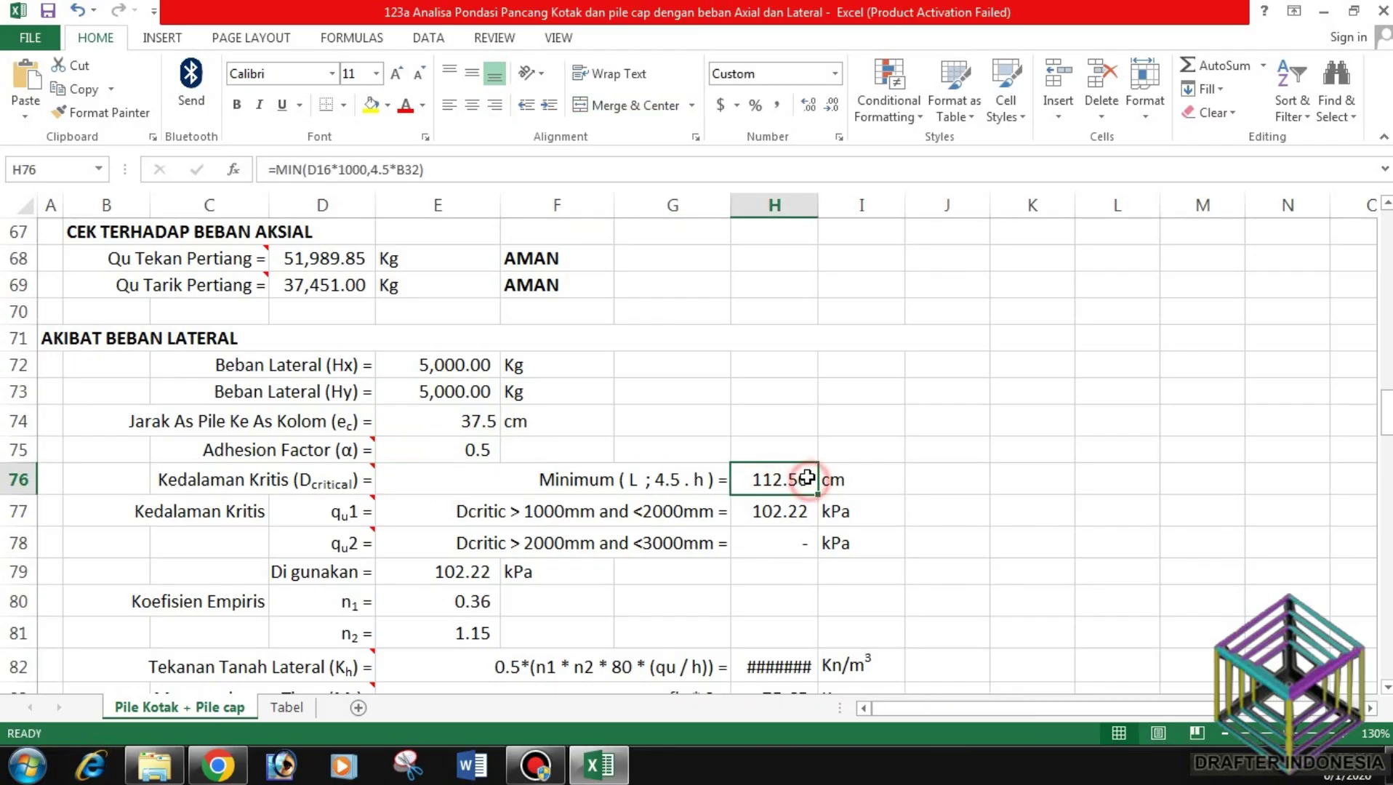
Step: Check the depth conditions, formulas and units for qu1 and qu2 in rows 77 and 78
{"action": "scroll", "coordinate": [692, 466], "scroll_direction": "down", "scroll_amount": 1}
{"action": "left_click", "coordinate": [465, 432]}
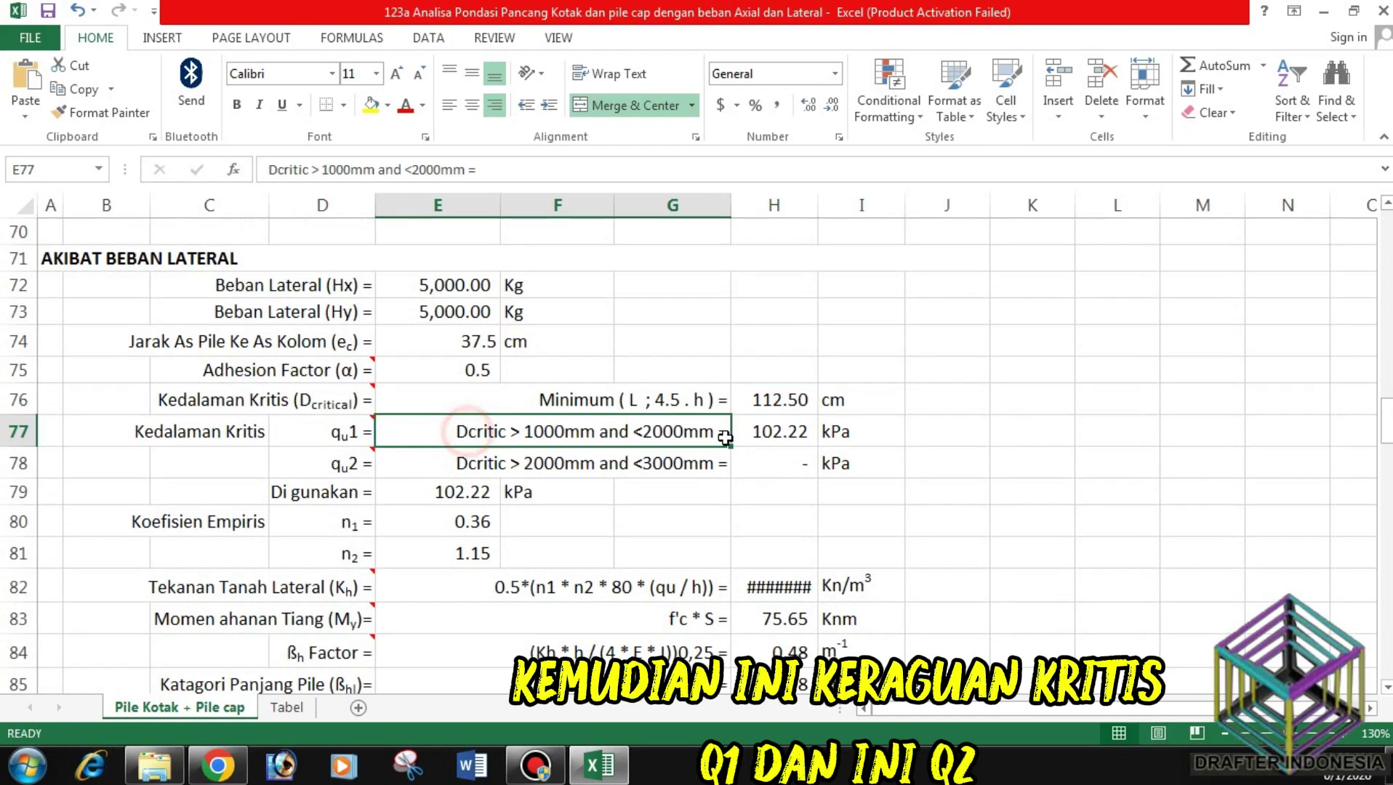
{"action": "left_click", "coordinate": [772, 432]}
{"action": "left_click", "coordinate": [861, 432]}
{"action": "left_click", "coordinate": [587, 469]}
{"action": "left_click", "coordinate": [766, 464]}
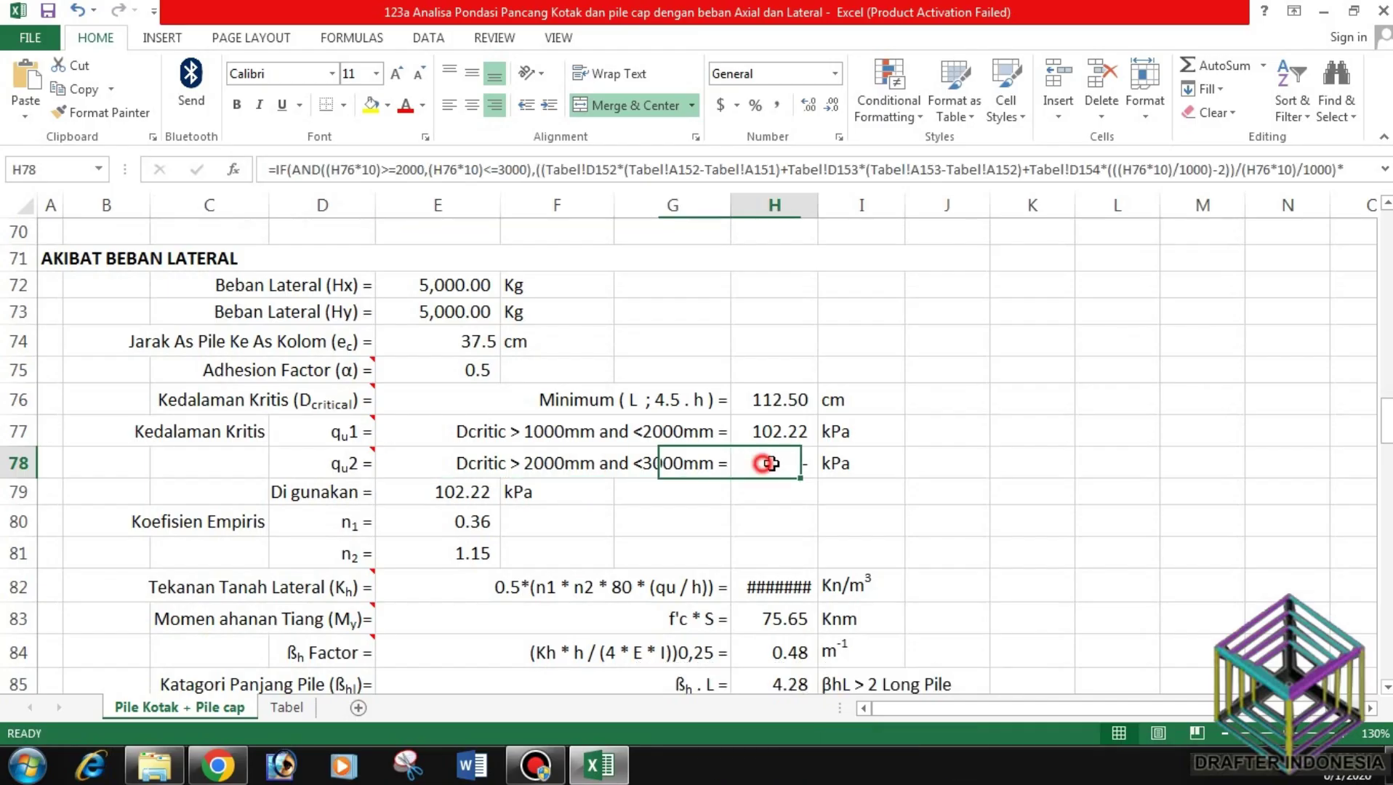
{"action": "left_click", "coordinate": [825, 464]}
Step: Check the Di gunakan formula in E79 and the Koefisien Empiris n1 and n2 lookups in E80 and E81
{"action": "left_click", "coordinate": [485, 494]}
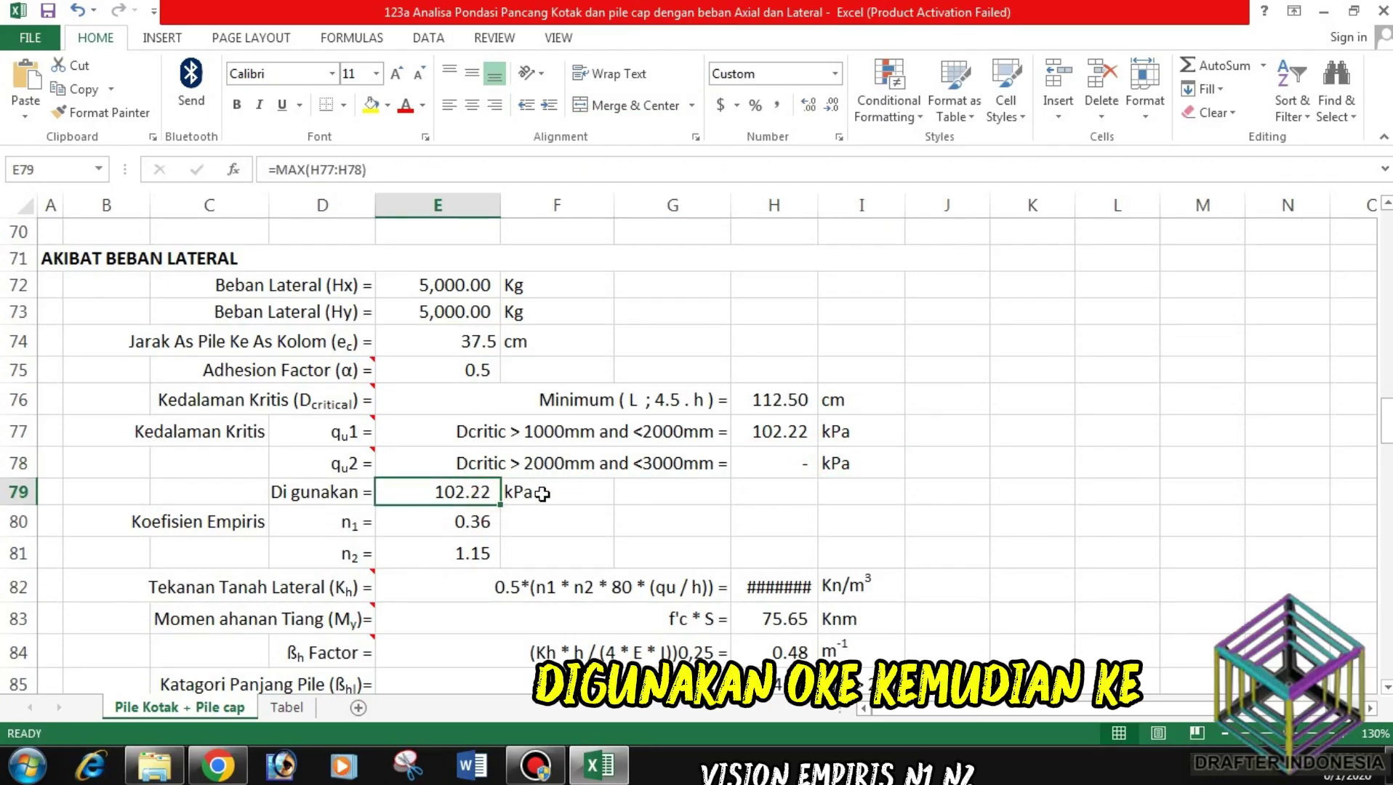
{"action": "left_click", "coordinate": [517, 493]}
{"action": "scroll", "coordinate": [509, 494], "scroll_direction": "down", "scroll_amount": 1}
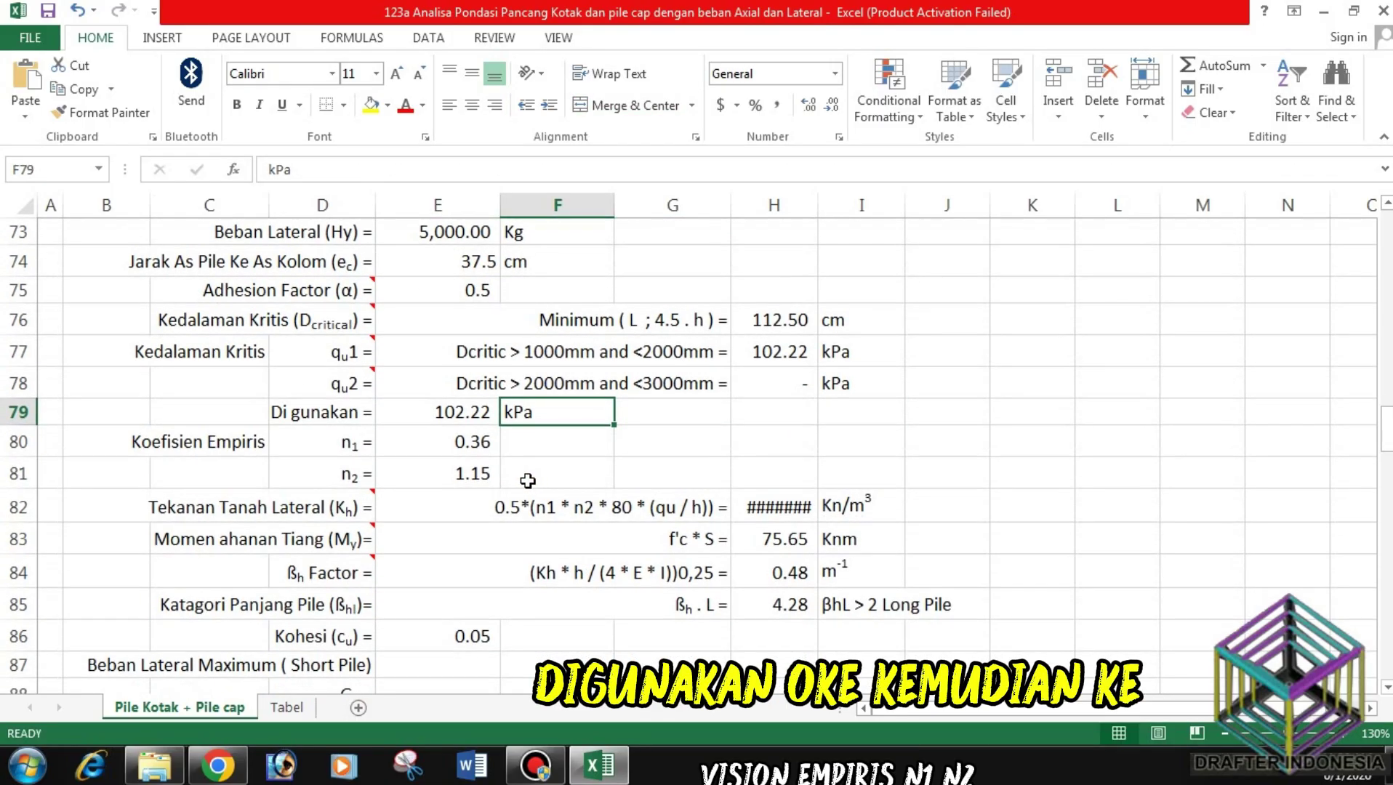
{"action": "left_click", "coordinate": [462, 444]}
{"action": "left_click", "coordinate": [465, 473]}
Step: Widen column H slightly to display the Tekanan Tanah Lateral (Kh) value in full, and check its formula and unit in row 82
{"action": "scroll", "coordinate": [436, 473], "scroll_direction": "down", "scroll_amount": 1}
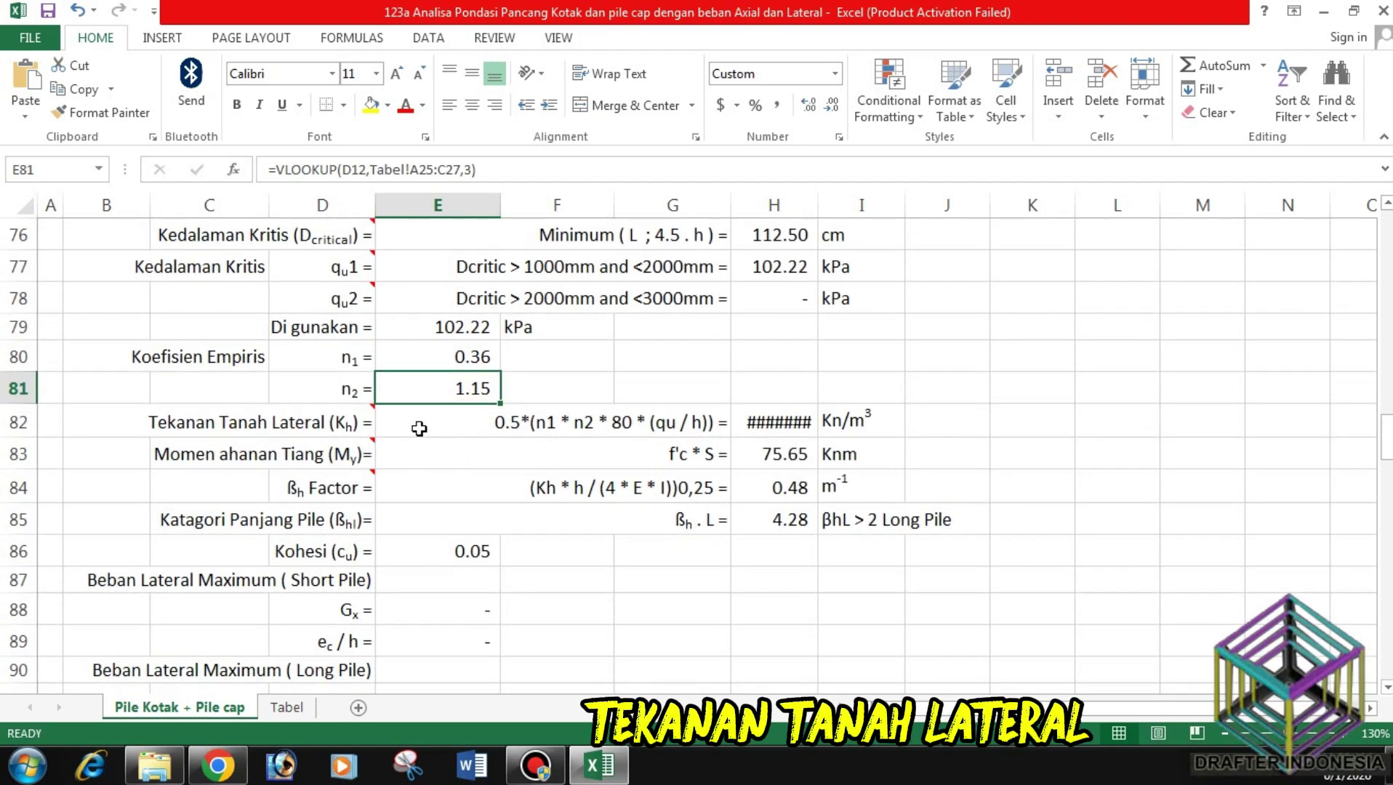
{"action": "left_click_drag", "start_coordinate": [821, 210], "coordinate": [829, 208]}
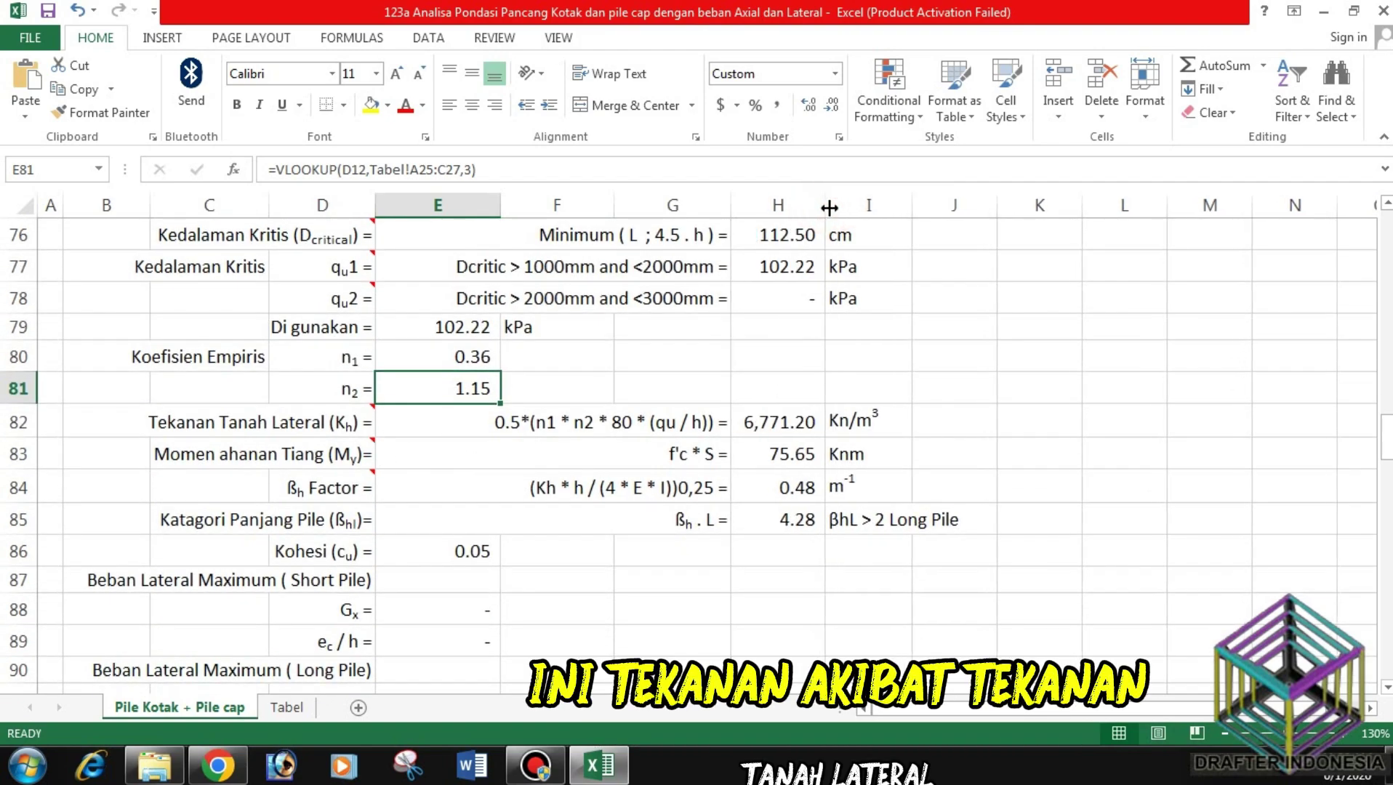
{"action": "left_click", "coordinate": [625, 420]}
{"action": "left_click", "coordinate": [756, 423]}
{"action": "left_click", "coordinate": [839, 414]}
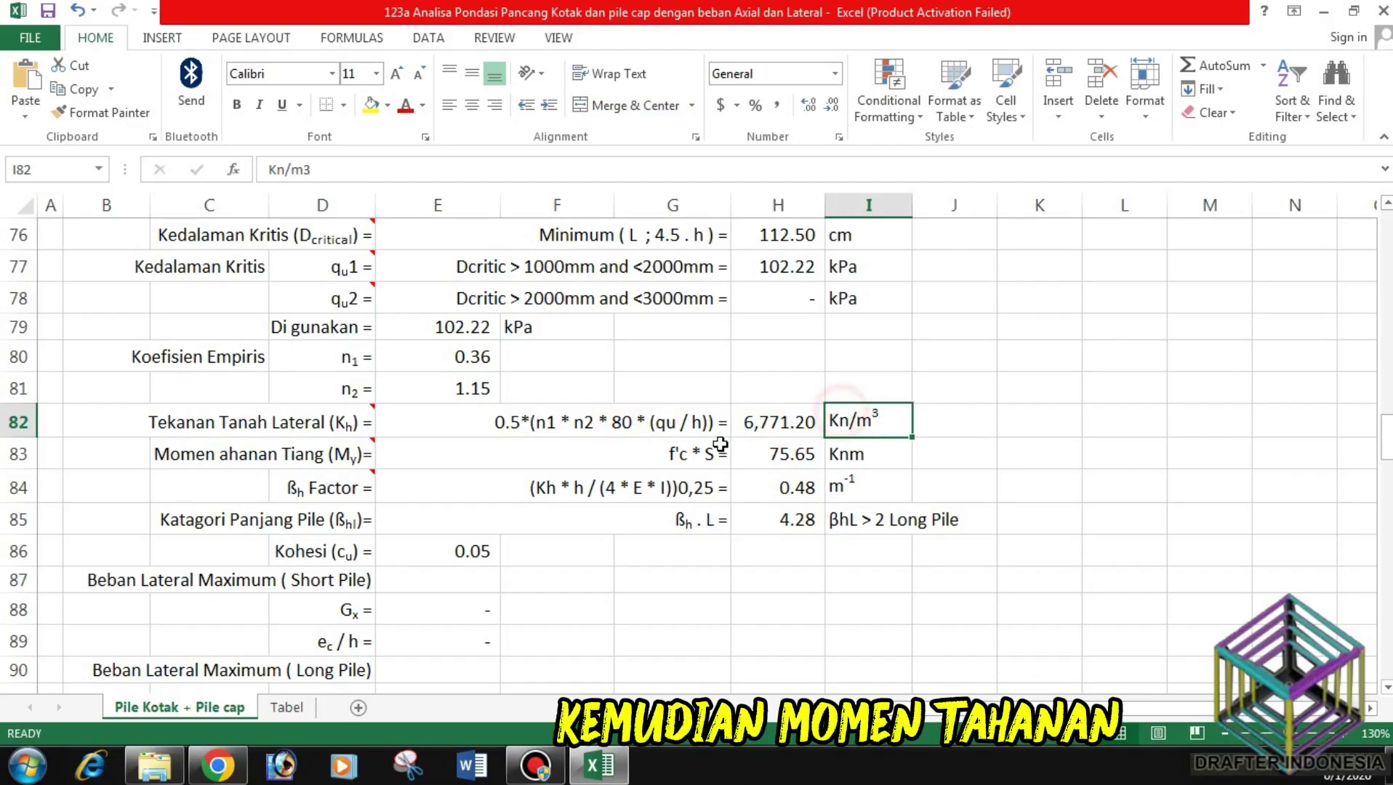
Step: Correct the misspelled label in D83 to "Momen tahanan Tiang (My)="
{"action": "left_click", "coordinate": [222, 454]}
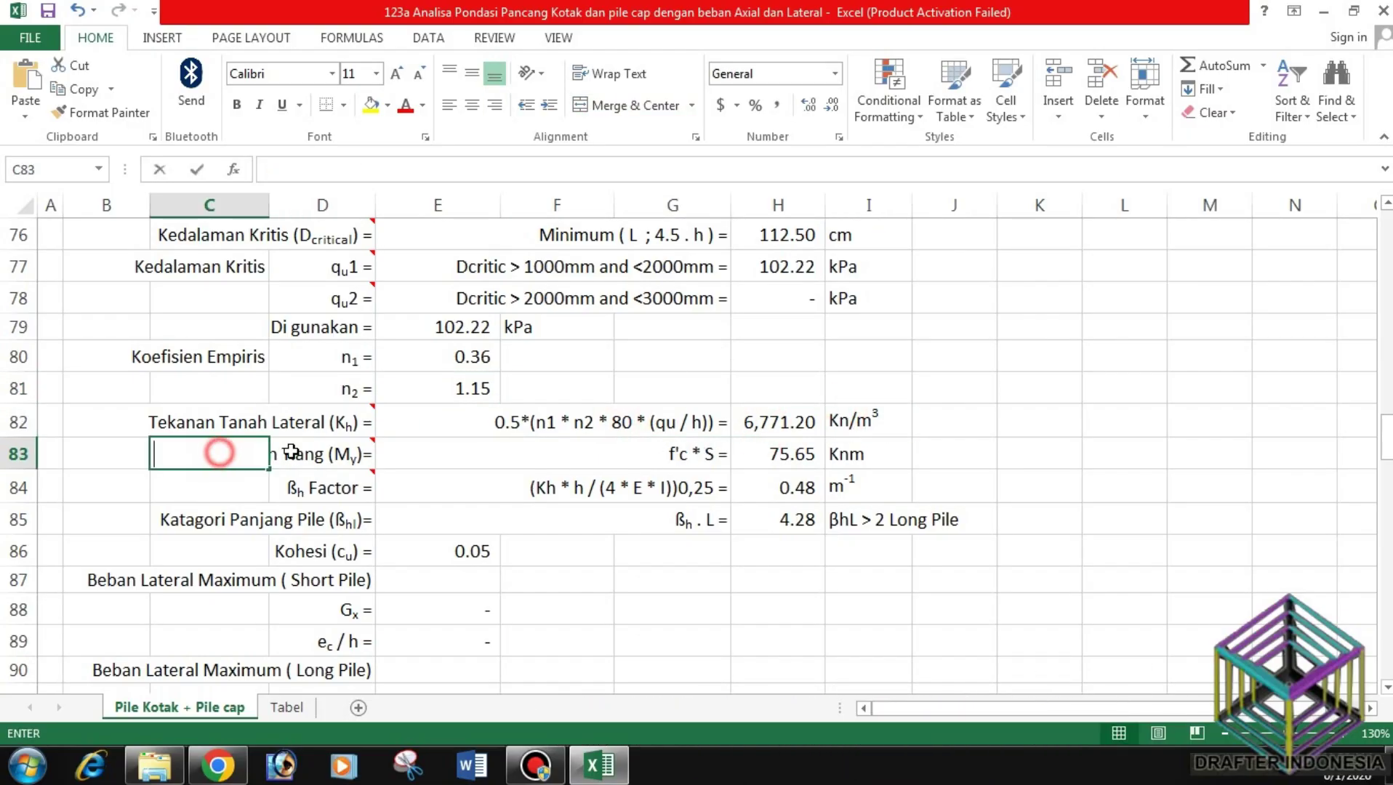
{"action": "double_click", "coordinate": [295, 454]}
{"action": "left_click", "coordinate": [221, 447]}
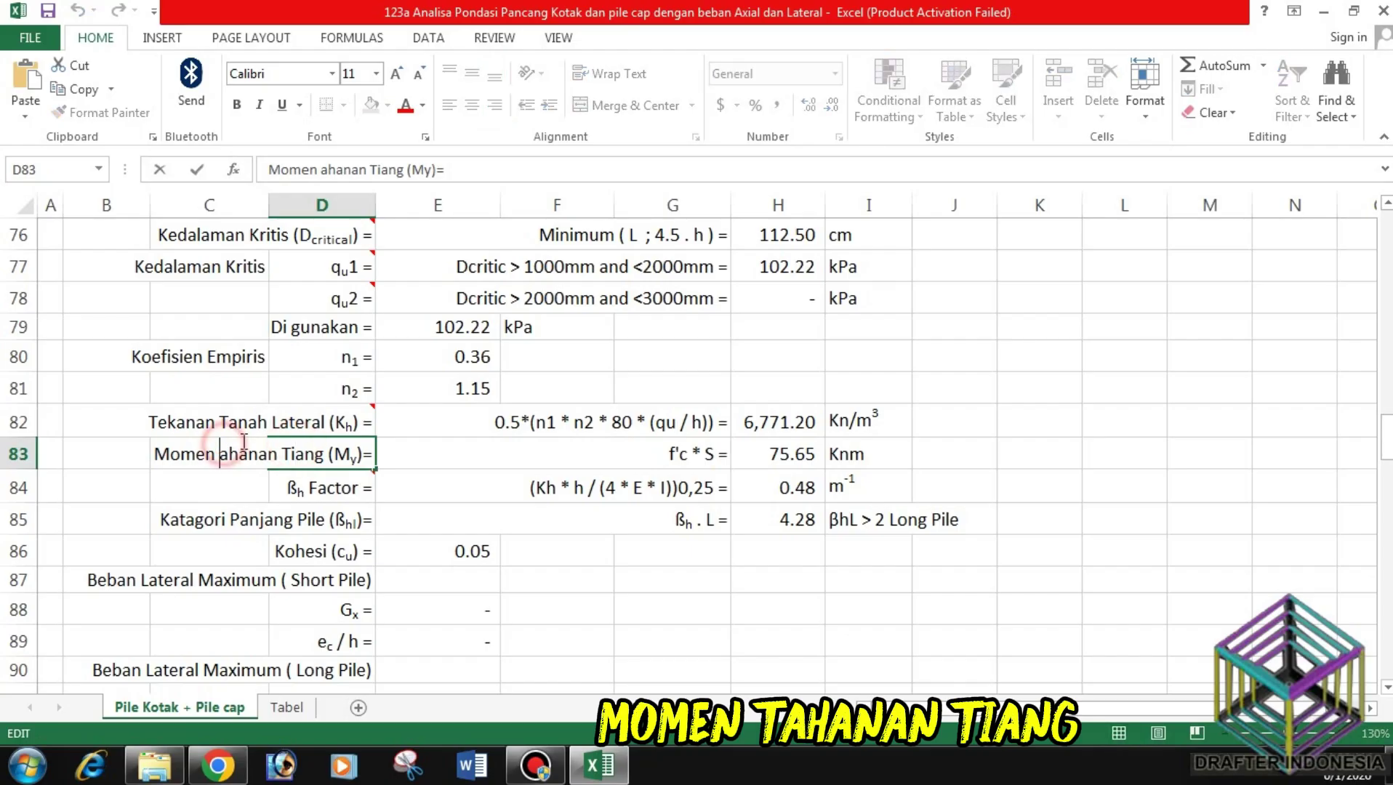
{"action": "type", "text": "t"}
{"action": "left_click", "coordinate": [520, 548]}
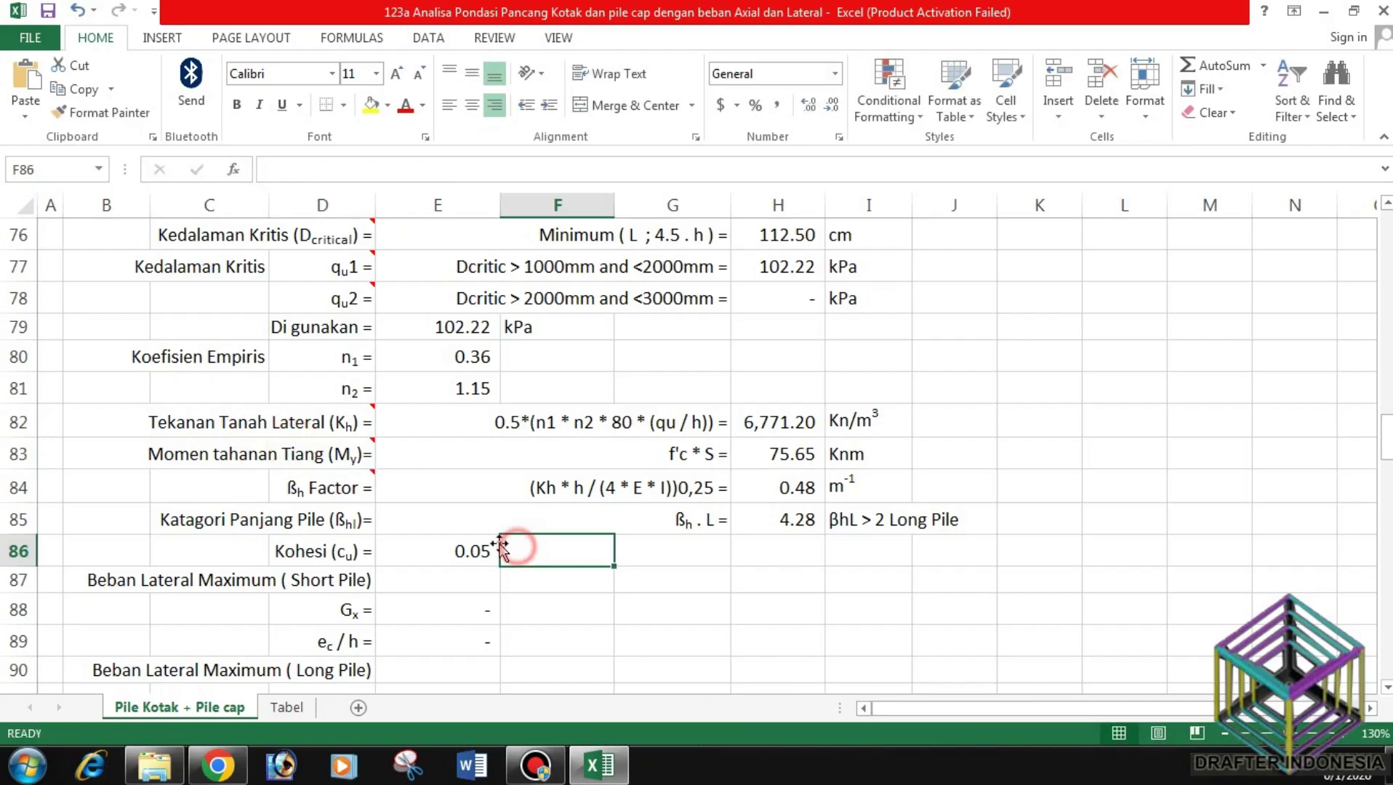
Step: Check the formulas, values and units of the Momen tahanan Tiang and the ßh Factor in rows 83 and 84
{"action": "left_click", "coordinate": [570, 449]}
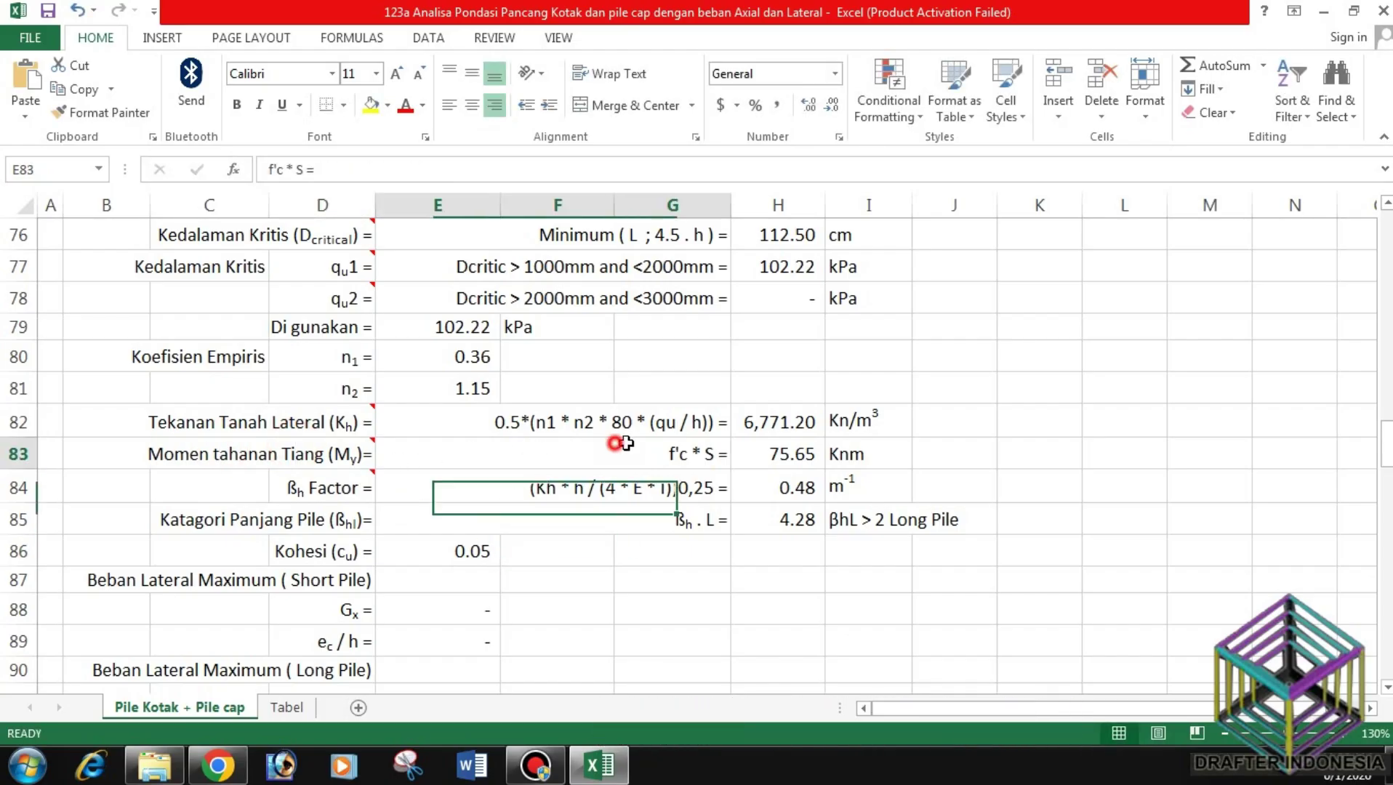
{"action": "left_click", "coordinate": [772, 448]}
{"action": "left_click", "coordinate": [846, 447]}
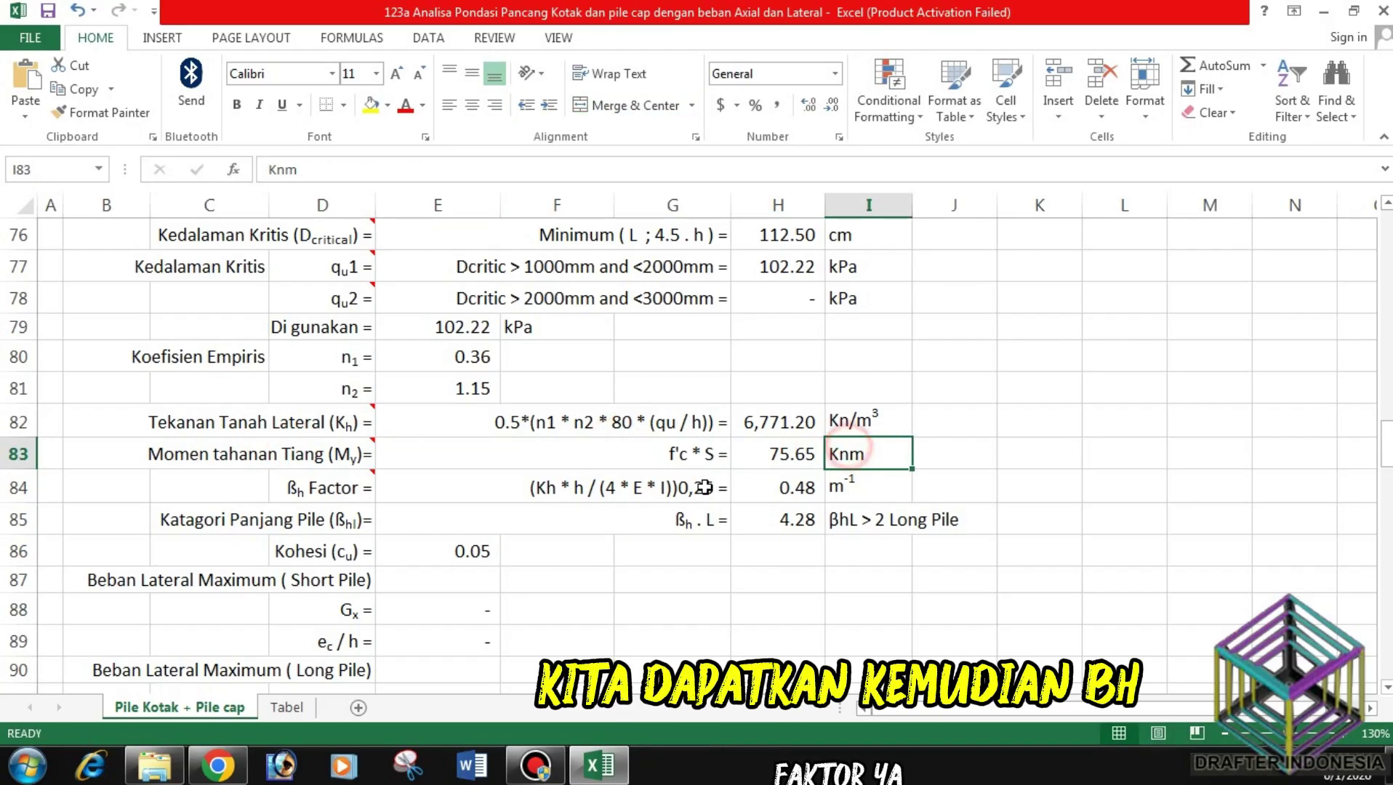
{"action": "left_click", "coordinate": [624, 485]}
{"action": "left_click", "coordinate": [778, 487]}
{"action": "left_click", "coordinate": [843, 486]}
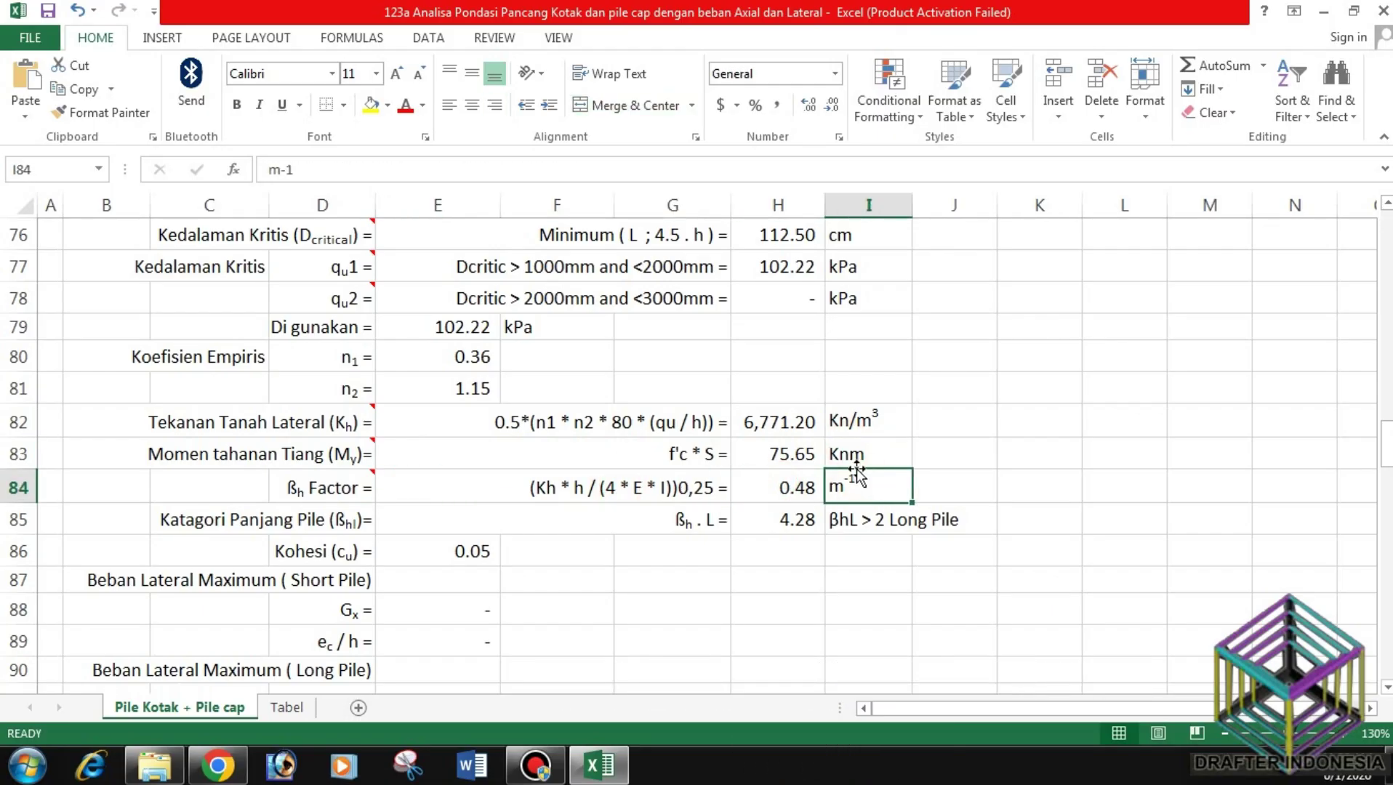
Step: Check the ßh . L calculation in row 85 and the Short Pile/Long Pile test in I85
{"action": "scroll", "coordinate": [836, 472], "scroll_direction": "down", "scroll_amount": 1}
{"action": "left_click", "coordinate": [649, 427]}
{"action": "left_click", "coordinate": [779, 426]}
{"action": "left_click", "coordinate": [850, 423]}
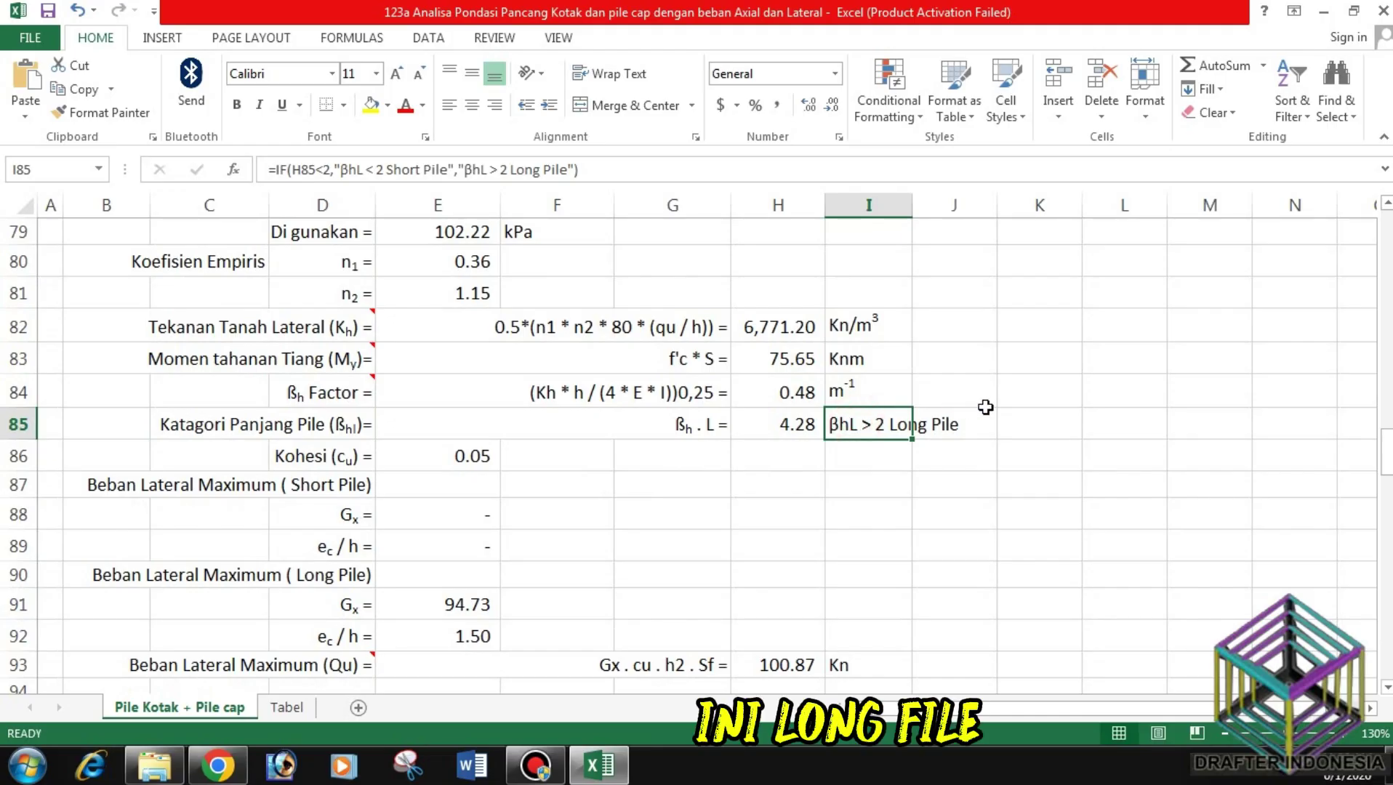
Step: Check the Kohesi formula in E86 and the Gx and ec/h formulas for the short pile and long pile cases
{"action": "left_click", "coordinate": [471, 456]}
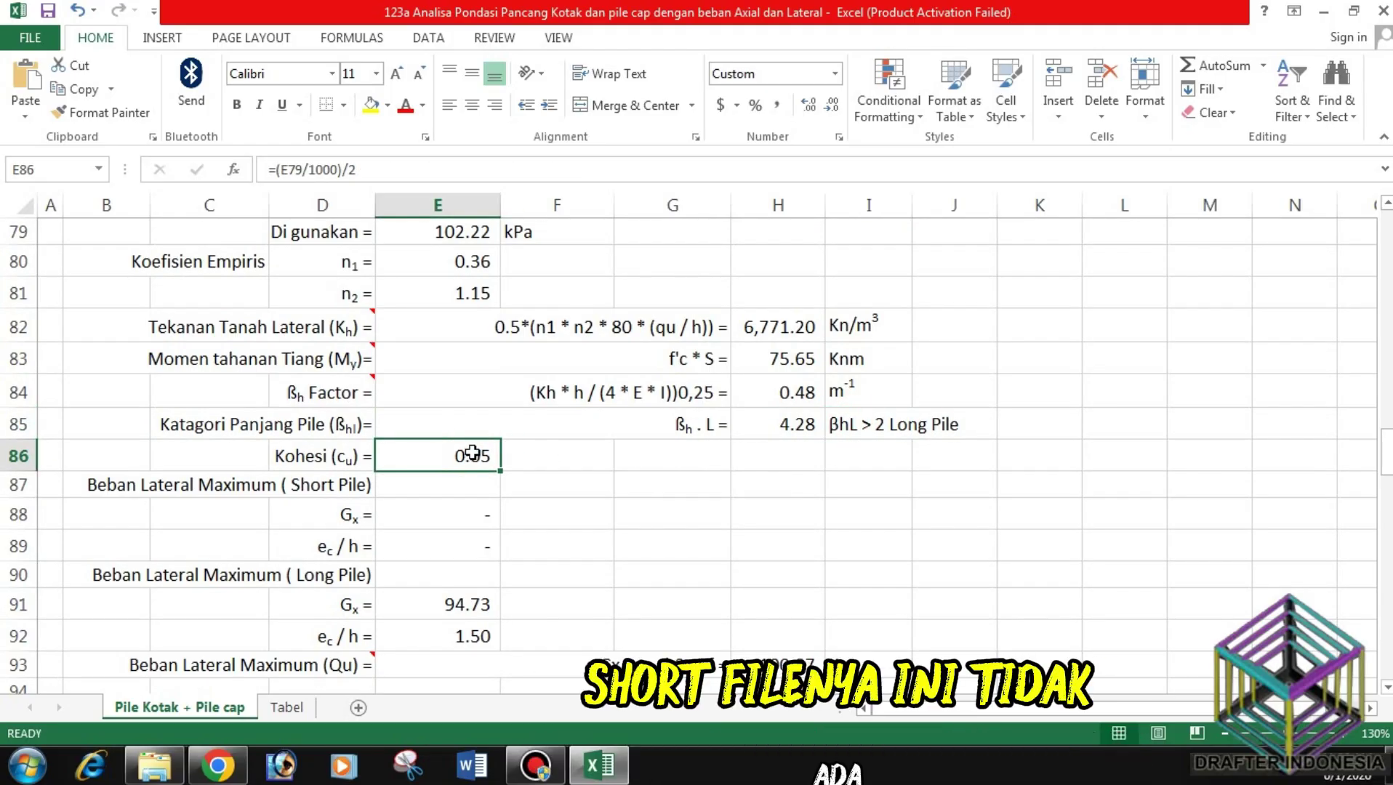
{"action": "left_click", "coordinate": [463, 509]}
{"action": "left_click", "coordinate": [454, 544]}
{"action": "scroll", "coordinate": [473, 492], "scroll_direction": "down", "scroll_amount": 1}
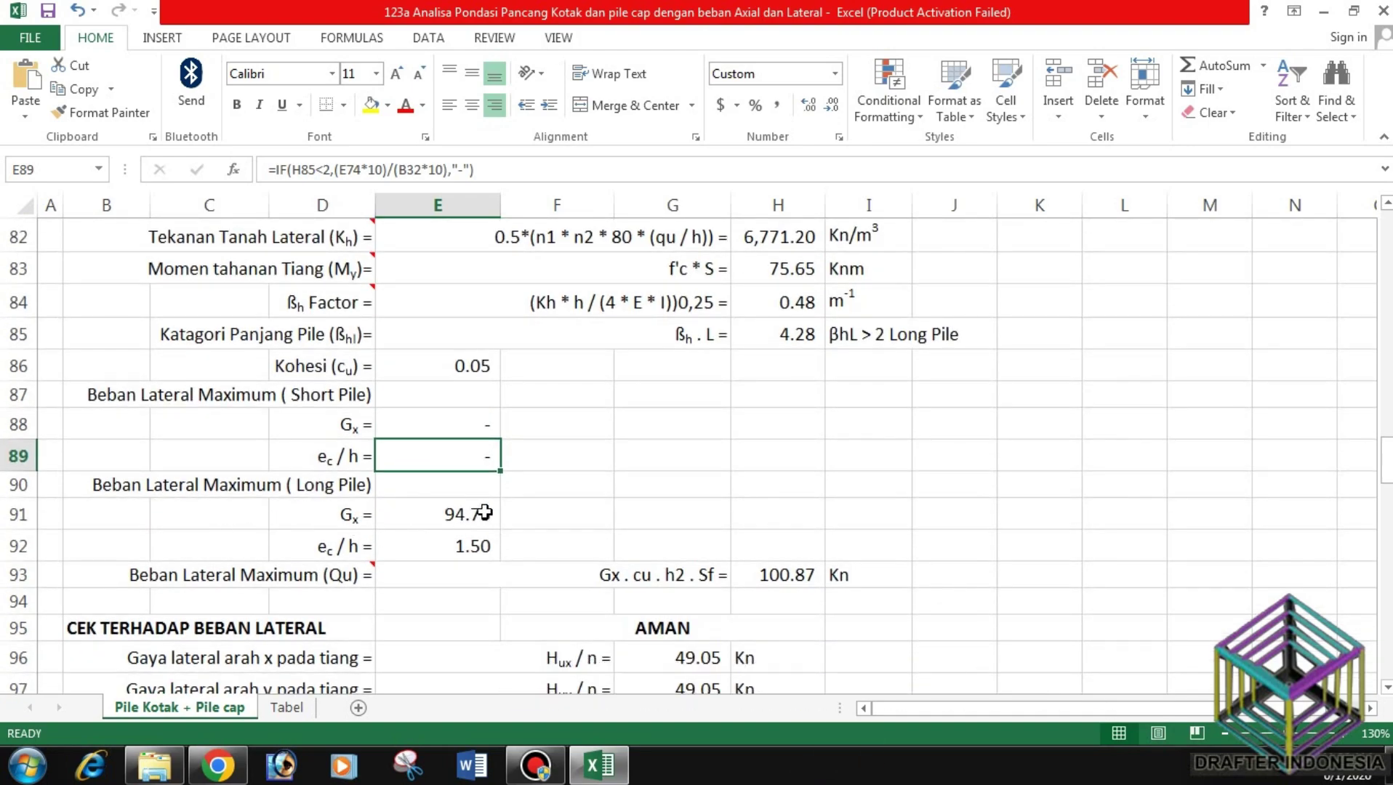
{"action": "left_click", "coordinate": [481, 512]}
{"action": "left_click", "coordinate": [481, 545]}
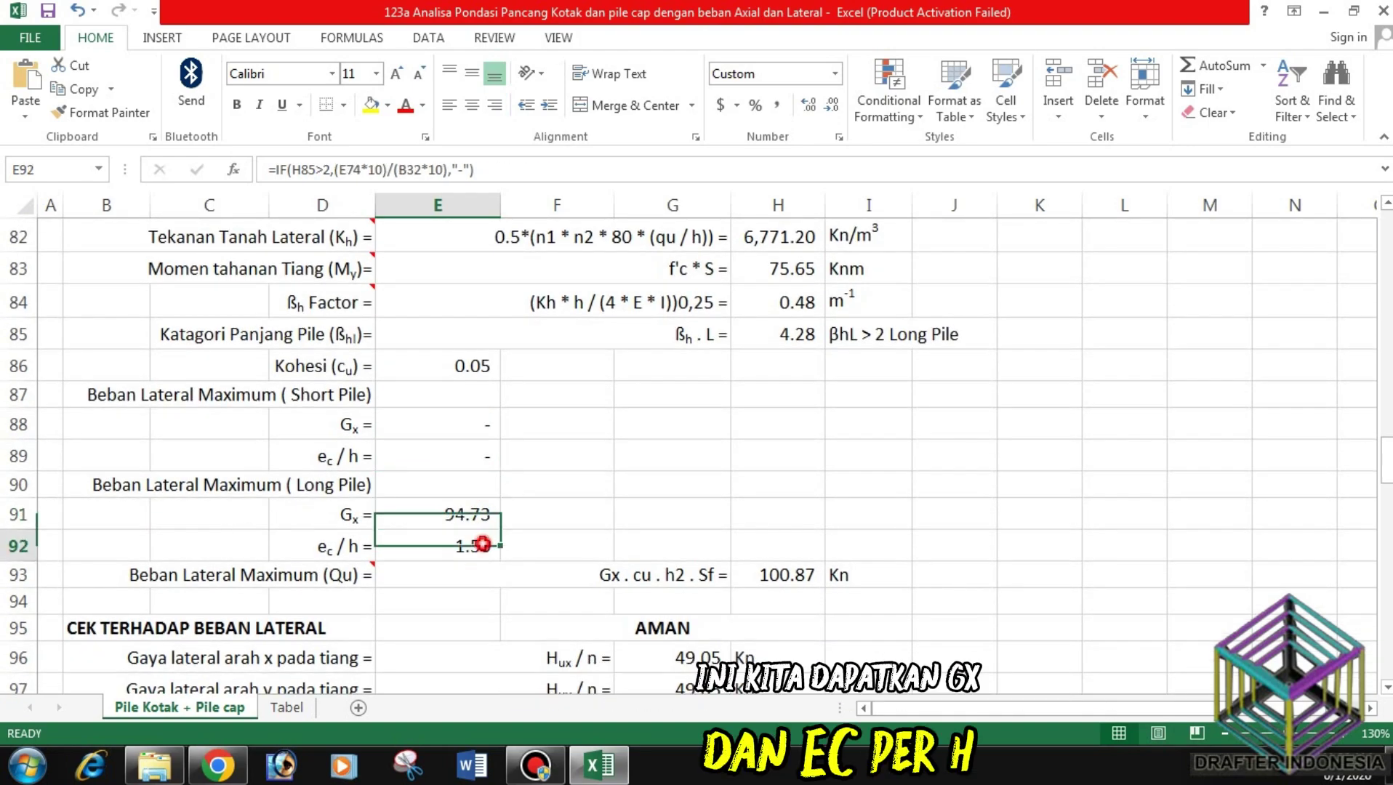
Step: Check the Beban Lateral Maximum (Qu) expression, formula and unit in row 93
{"action": "scroll", "coordinate": [586, 469], "scroll_direction": "down", "scroll_amount": 1}
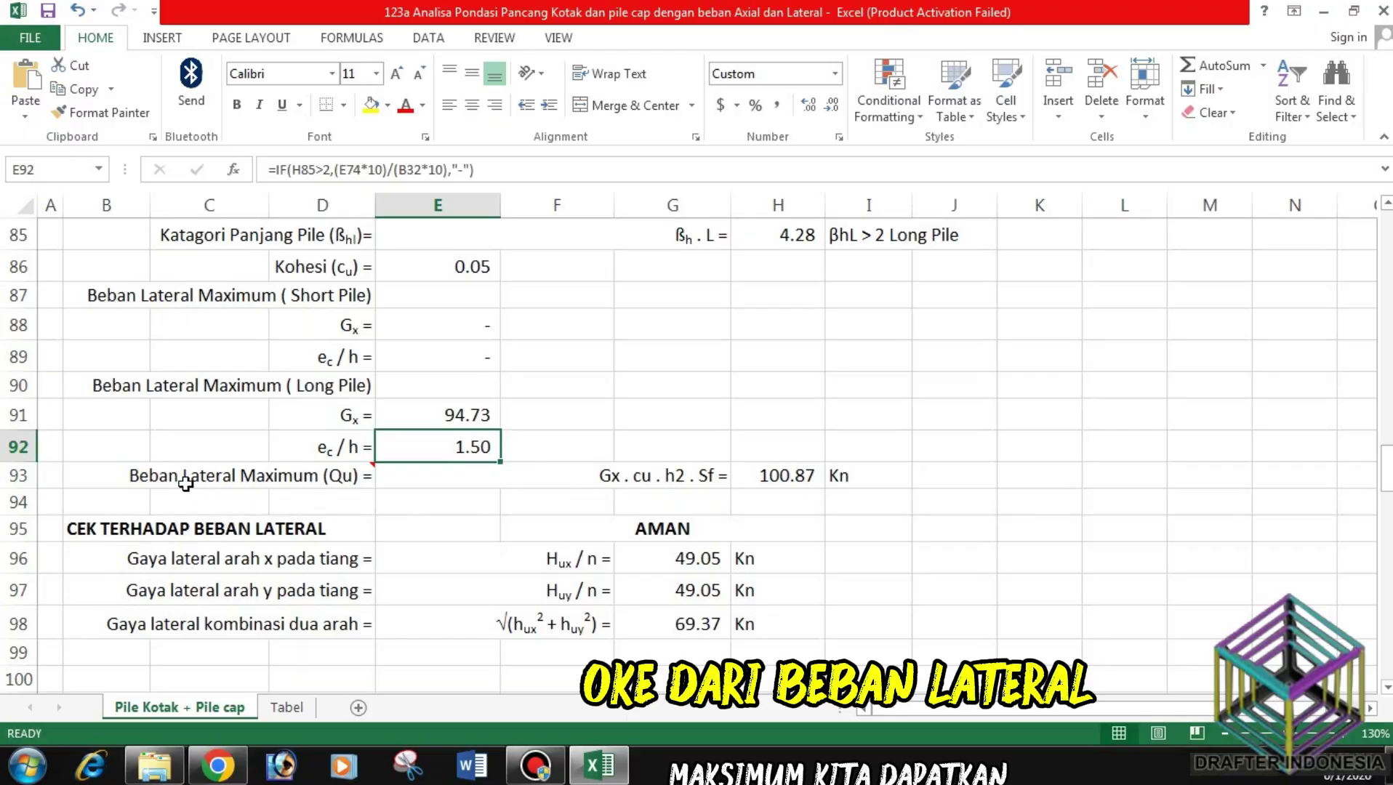
{"action": "left_click", "coordinate": [620, 476]}
{"action": "left_click", "coordinate": [792, 473]}
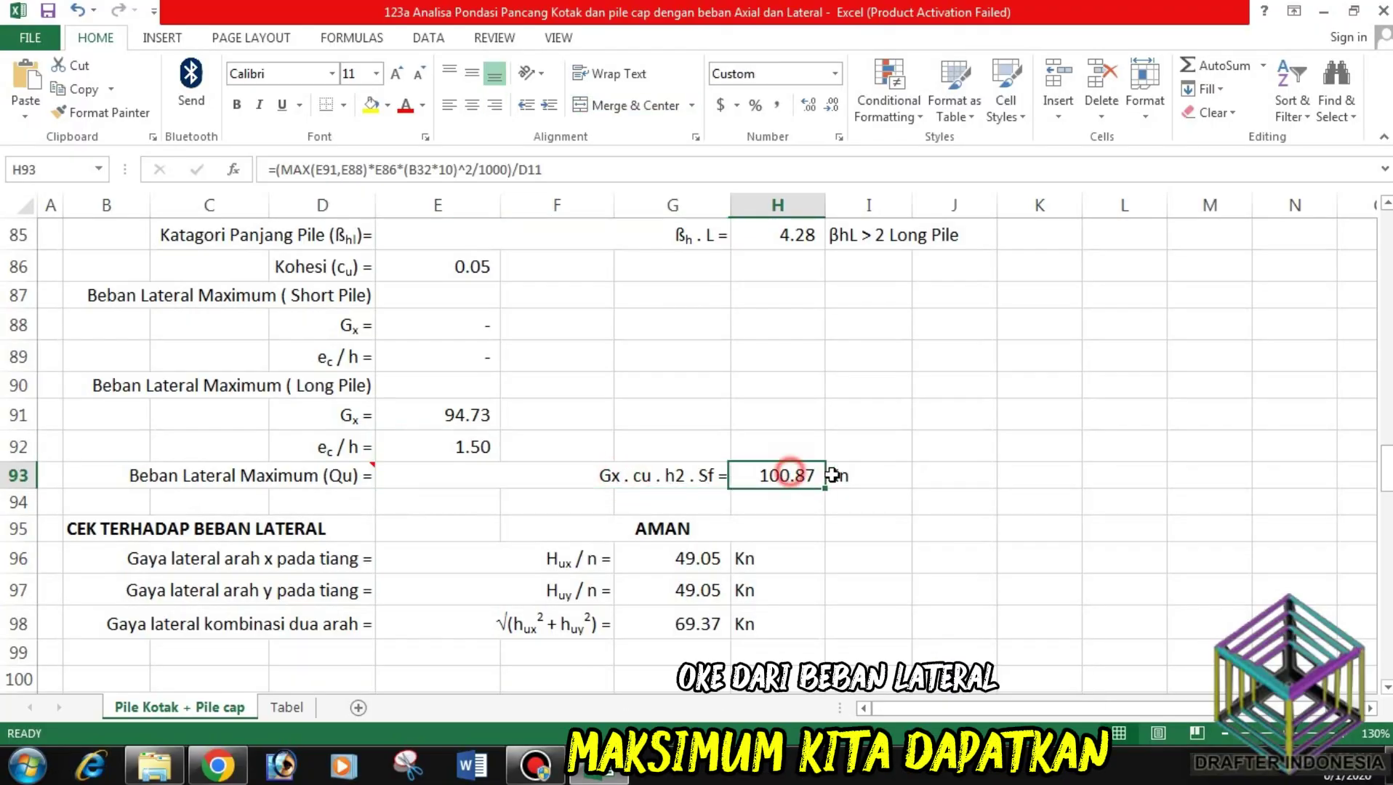
{"action": "left_click", "coordinate": [836, 475]}
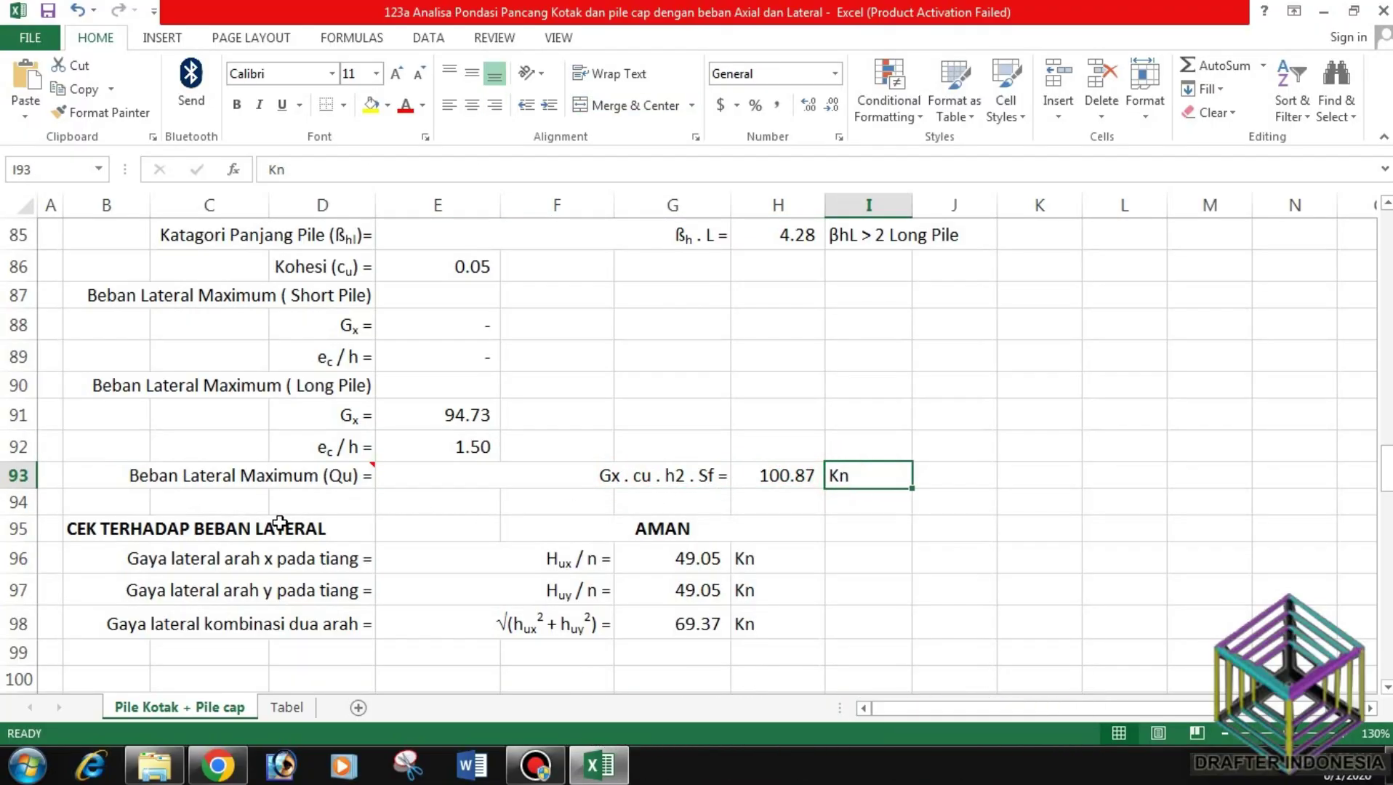
Step: Check the AMAN/BAHAYA test in row 95 and the x-direction lateral force per pile in row 96
{"action": "scroll", "coordinate": [600, 472], "scroll_direction": "down", "scroll_amount": 1}
{"action": "left_click", "coordinate": [666, 427]}
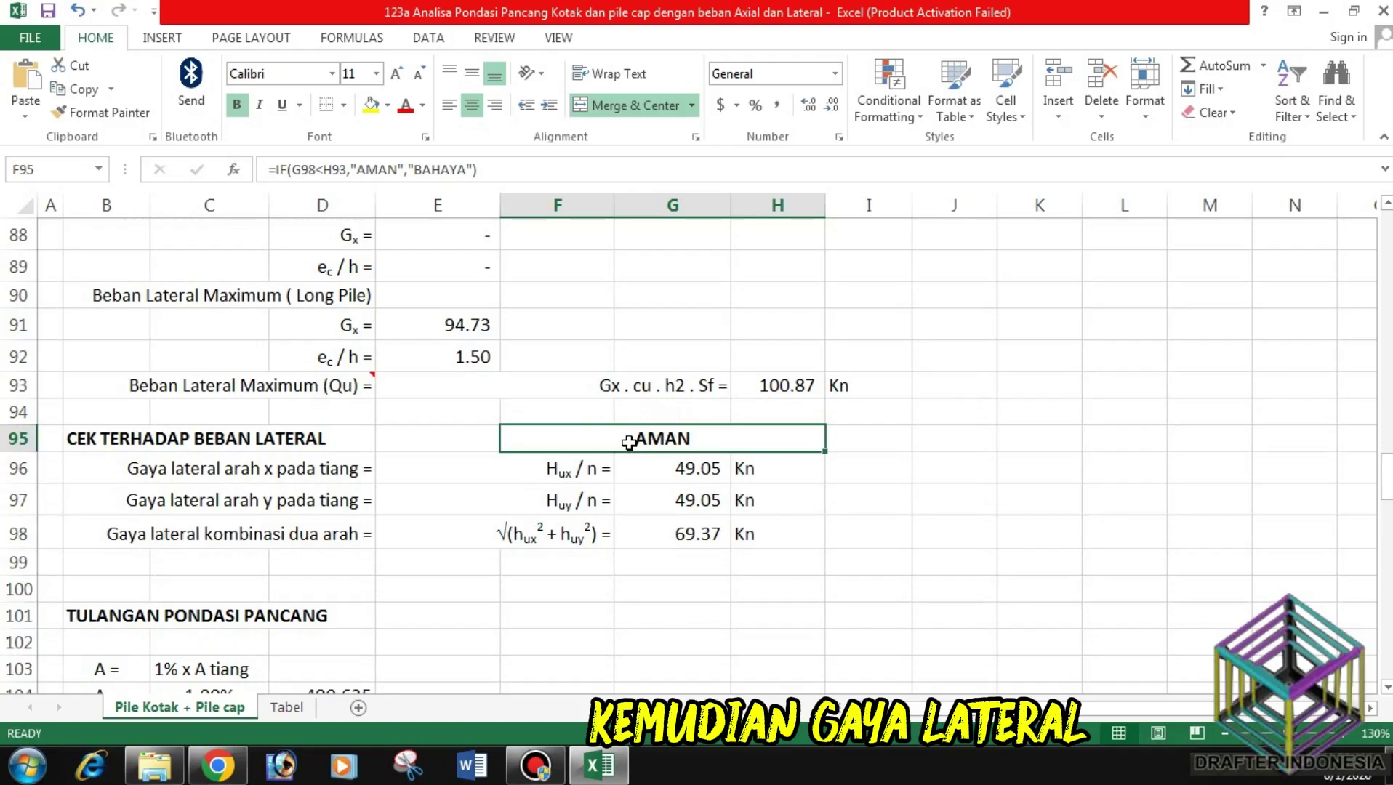
{"action": "left_click", "coordinate": [550, 469]}
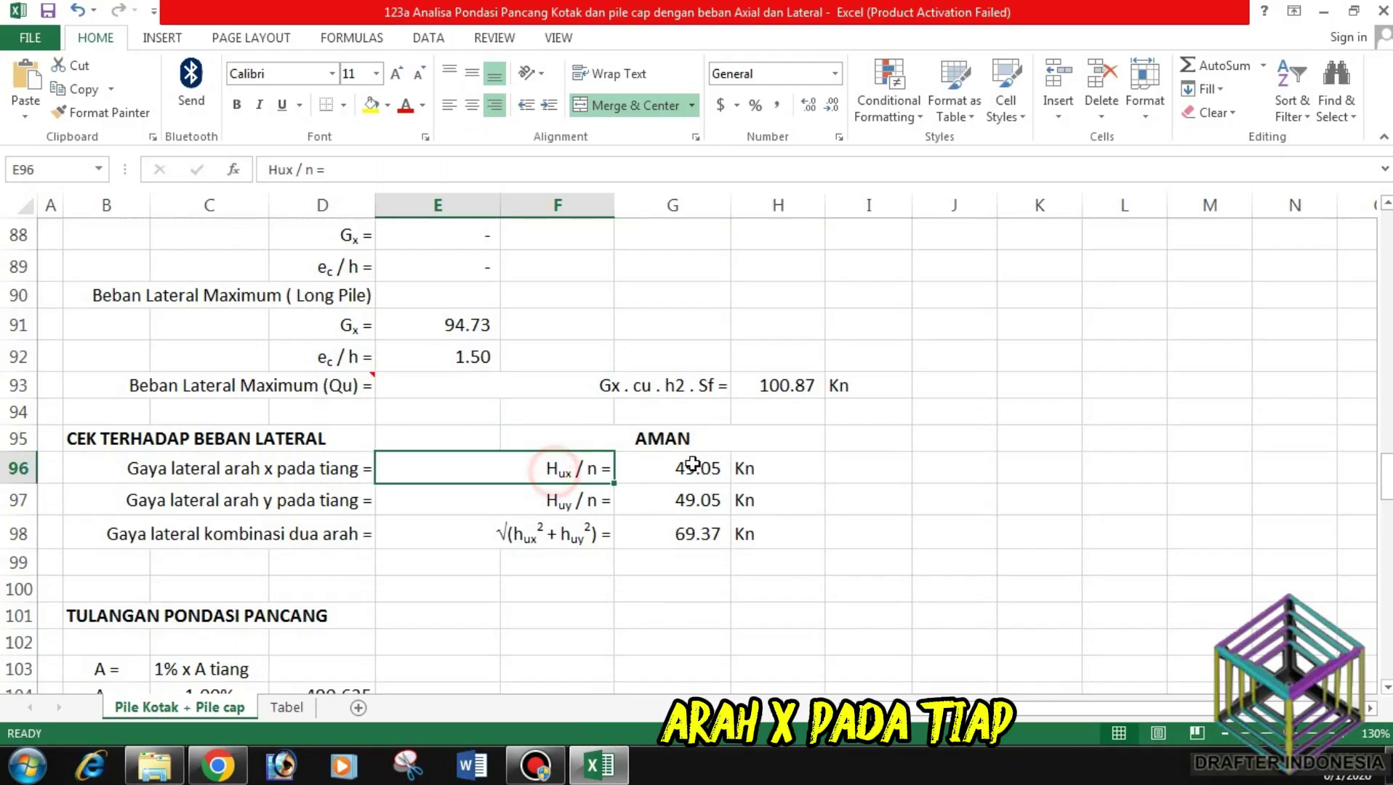
{"action": "left_click", "coordinate": [693, 465]}
{"action": "left_click", "coordinate": [748, 465]}
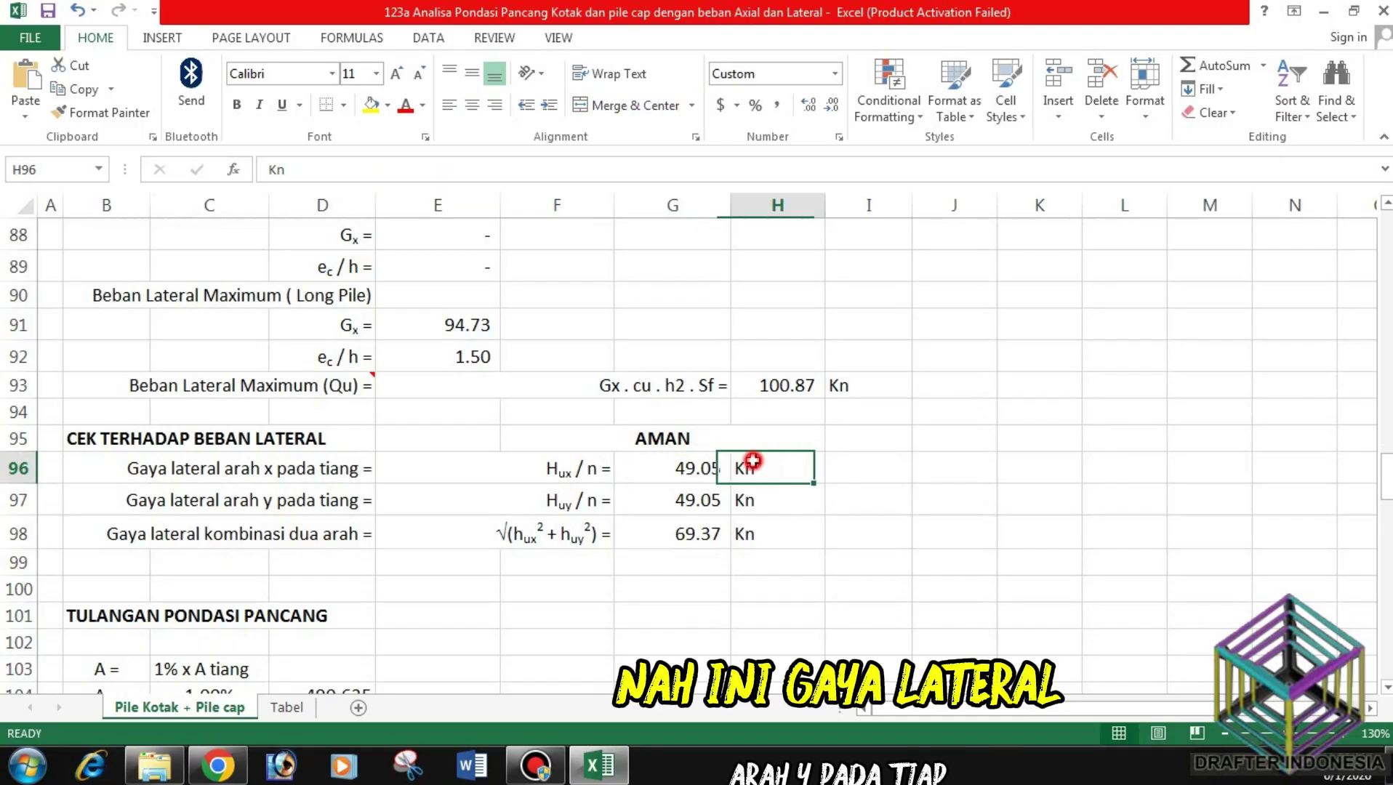
Step: Check the y-direction lateral force per pile and the combined two-direction lateral force in rows 97 and 98
{"action": "left_click", "coordinate": [567, 500]}
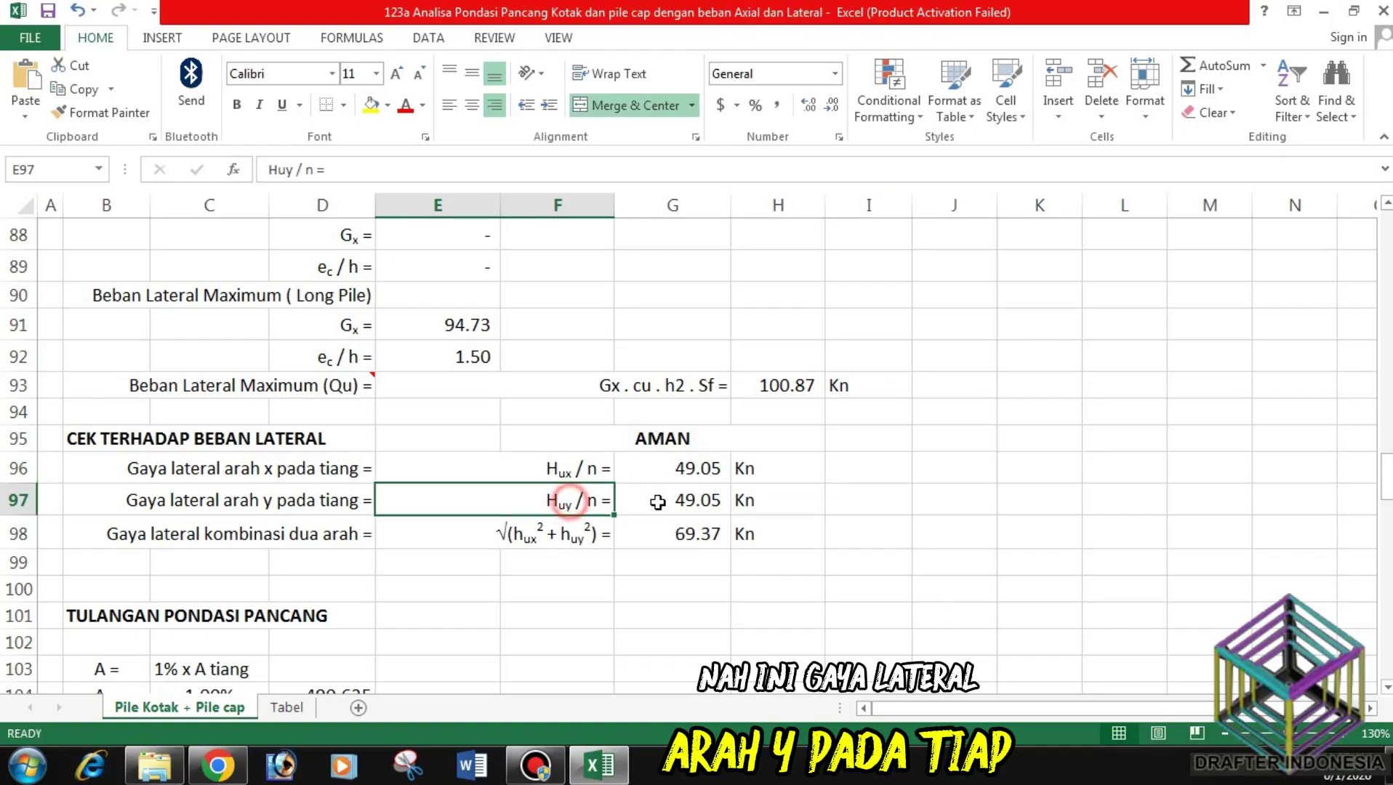
{"action": "left_click", "coordinate": [667, 499]}
{"action": "left_click", "coordinate": [747, 499]}
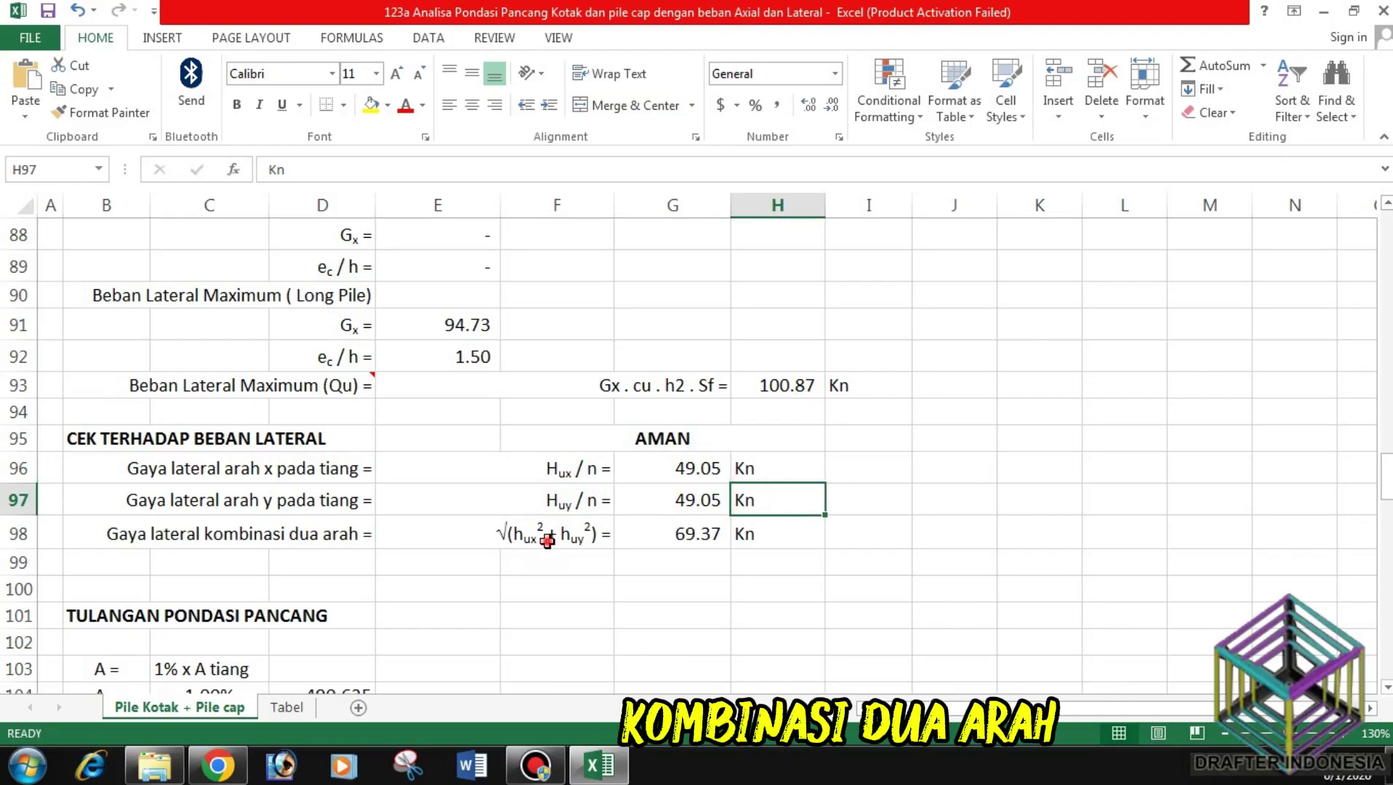
{"action": "left_click", "coordinate": [547, 540]}
{"action": "left_click", "coordinate": [676, 534]}
{"action": "left_click", "coordinate": [763, 533]}
Step: Check the required reinforcement area under TULANGAN PONDASI PANCANG, calculated as 1% of the pile area, in rows 103 to 107
{"action": "scroll", "coordinate": [774, 417], "scroll_direction": "down", "scroll_amount": 2}
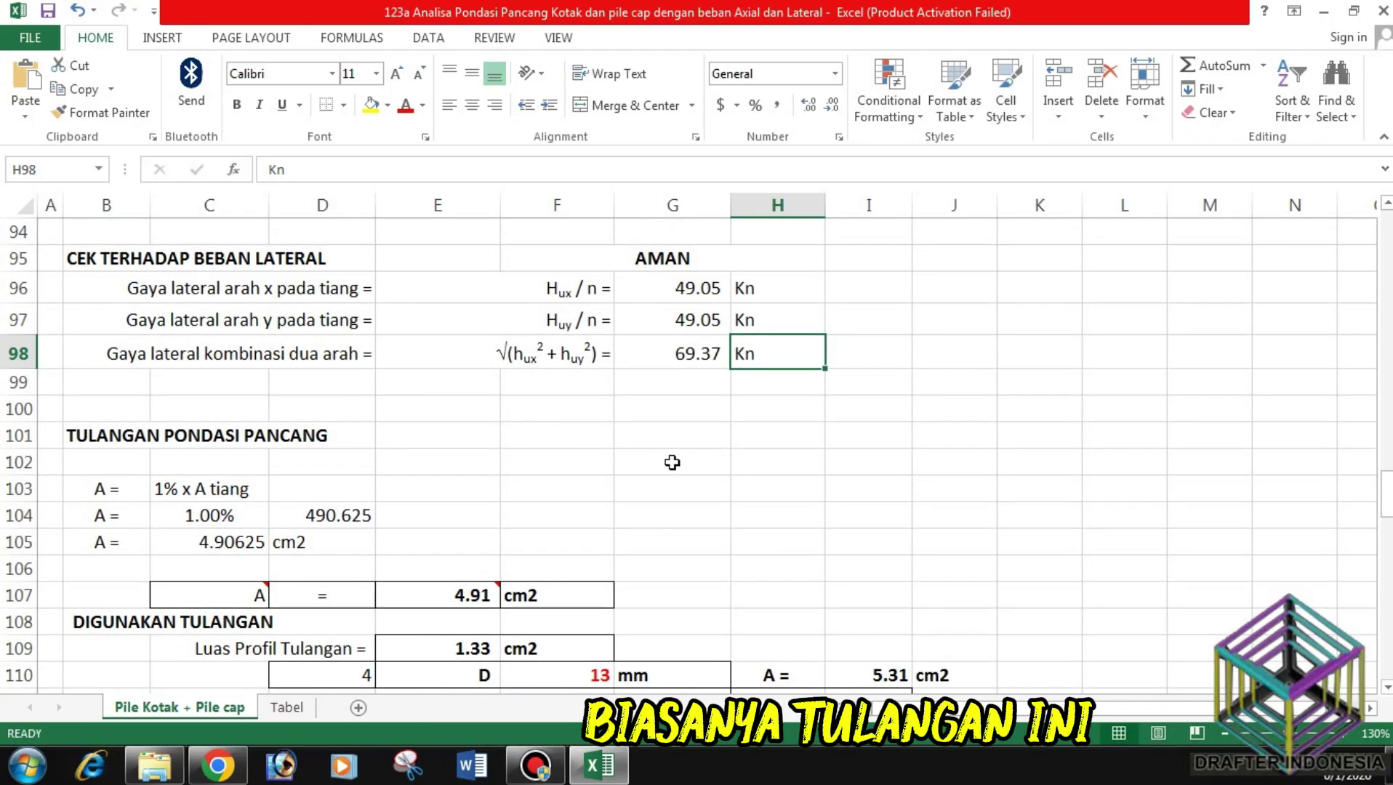
{"action": "scroll", "coordinate": [671, 462], "scroll_direction": "down", "scroll_amount": 1}
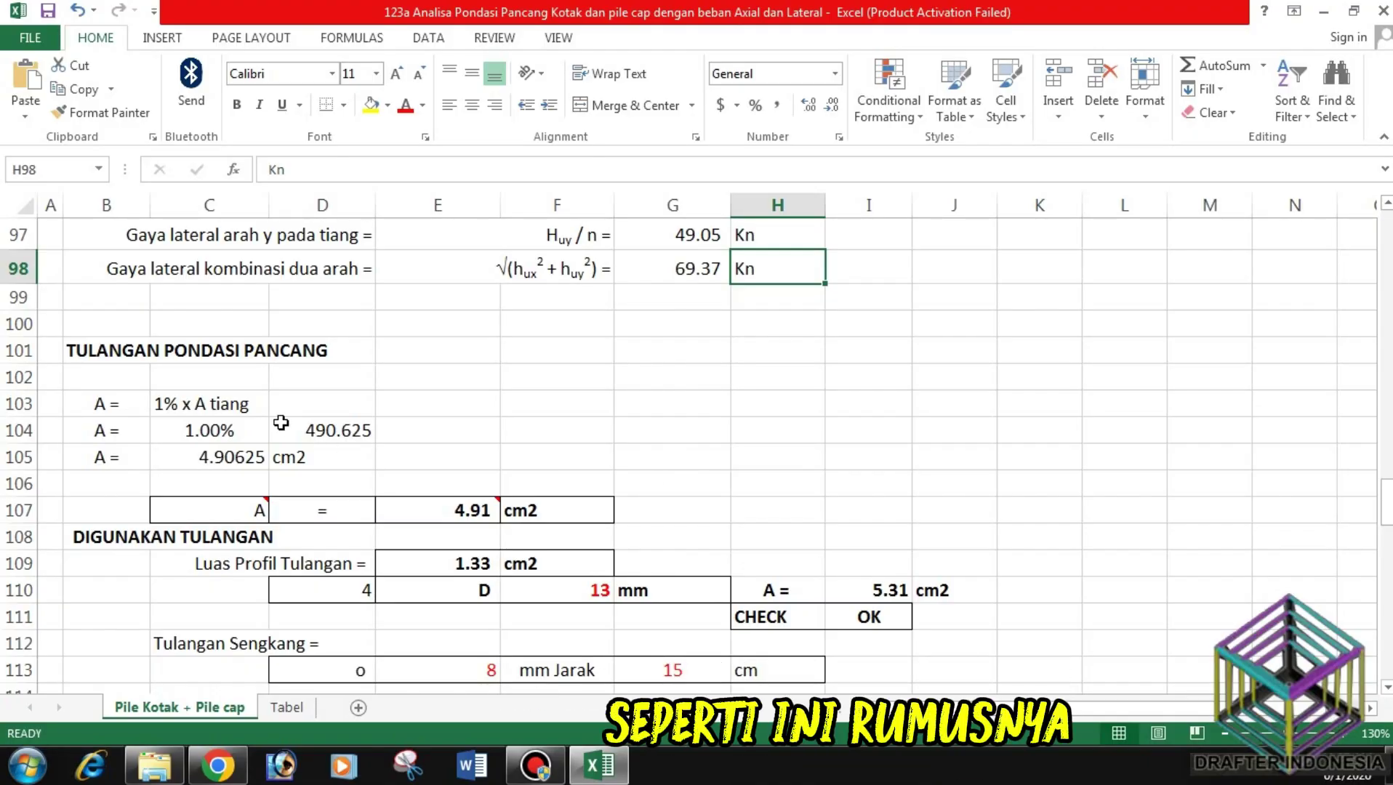
{"action": "left_click", "coordinate": [227, 396]}
{"action": "left_click", "coordinate": [215, 428]}
{"action": "left_click", "coordinate": [351, 431]}
{"action": "left_click", "coordinate": [211, 456]}
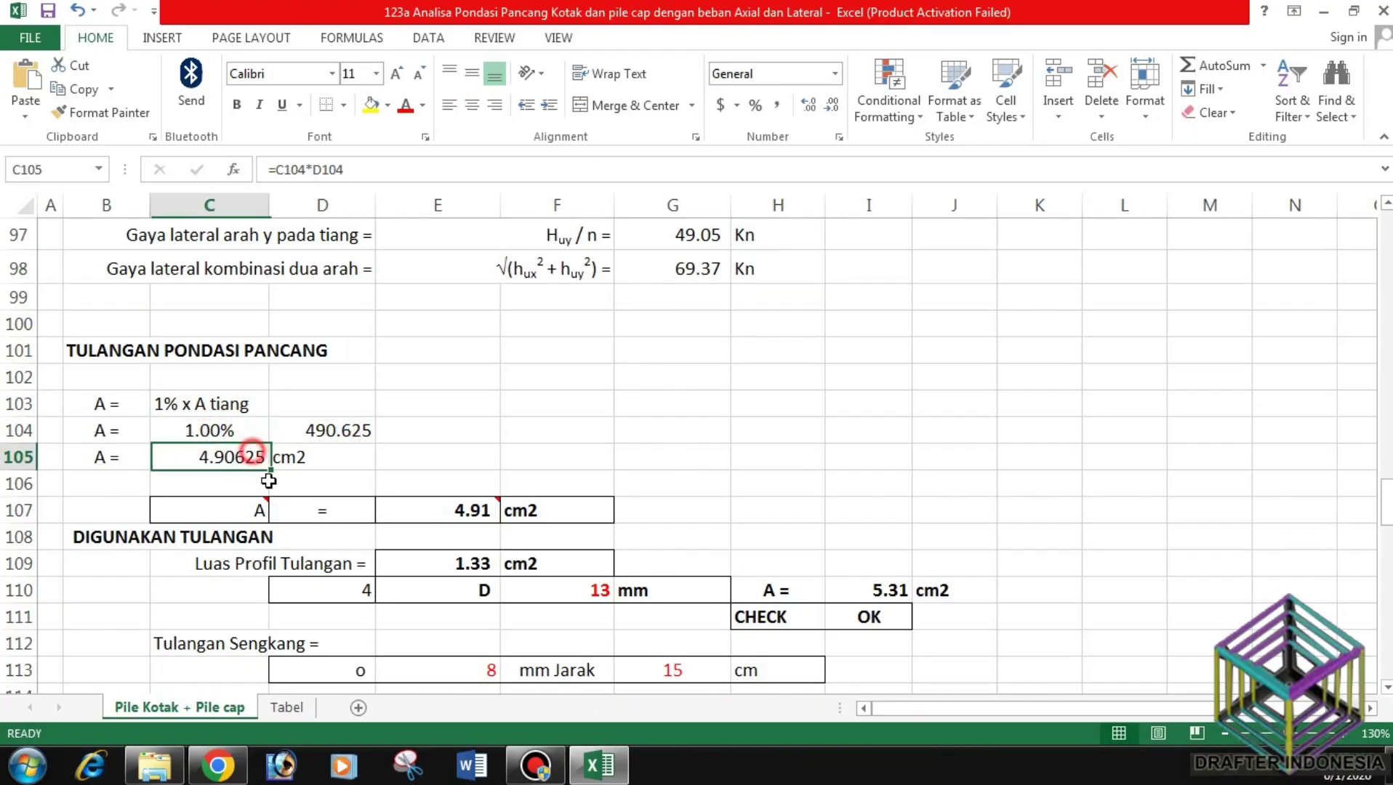
{"action": "left_click", "coordinate": [209, 510]}
{"action": "mouse_move", "coordinate": [441, 509]}
{"action": "left_click", "coordinate": [534, 509]}
Step: Check the DIGUNAKAN TULANGAN block for the bar area, bar count, bar diameter, total area A and the CHECK result
{"action": "scroll", "coordinate": [527, 503], "scroll_direction": "down", "scroll_amount": 1}
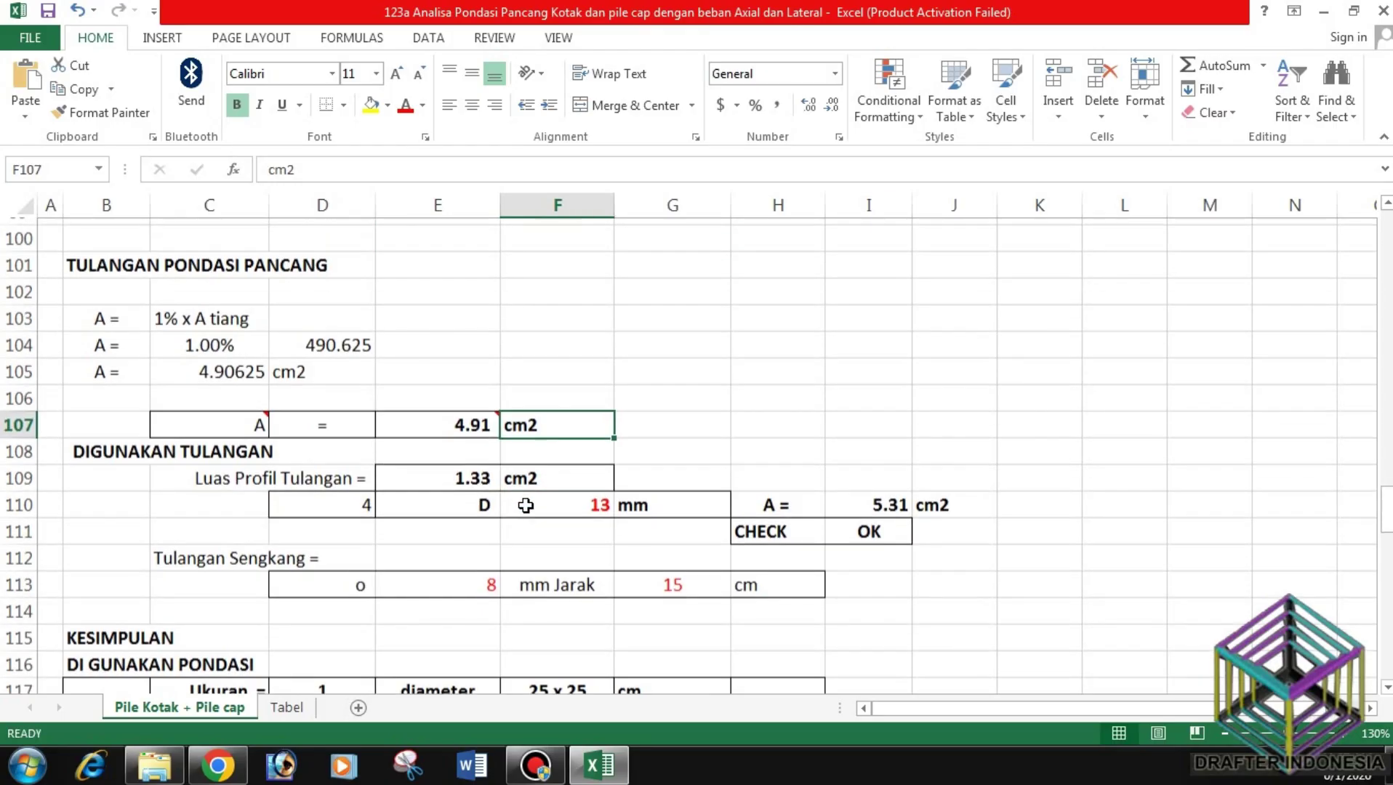
{"action": "left_click", "coordinate": [469, 466]}
{"action": "left_click", "coordinate": [367, 500]}
{"action": "left_click", "coordinate": [453, 500]}
{"action": "left_click", "coordinate": [585, 498]}
{"action": "left_click", "coordinate": [774, 497]}
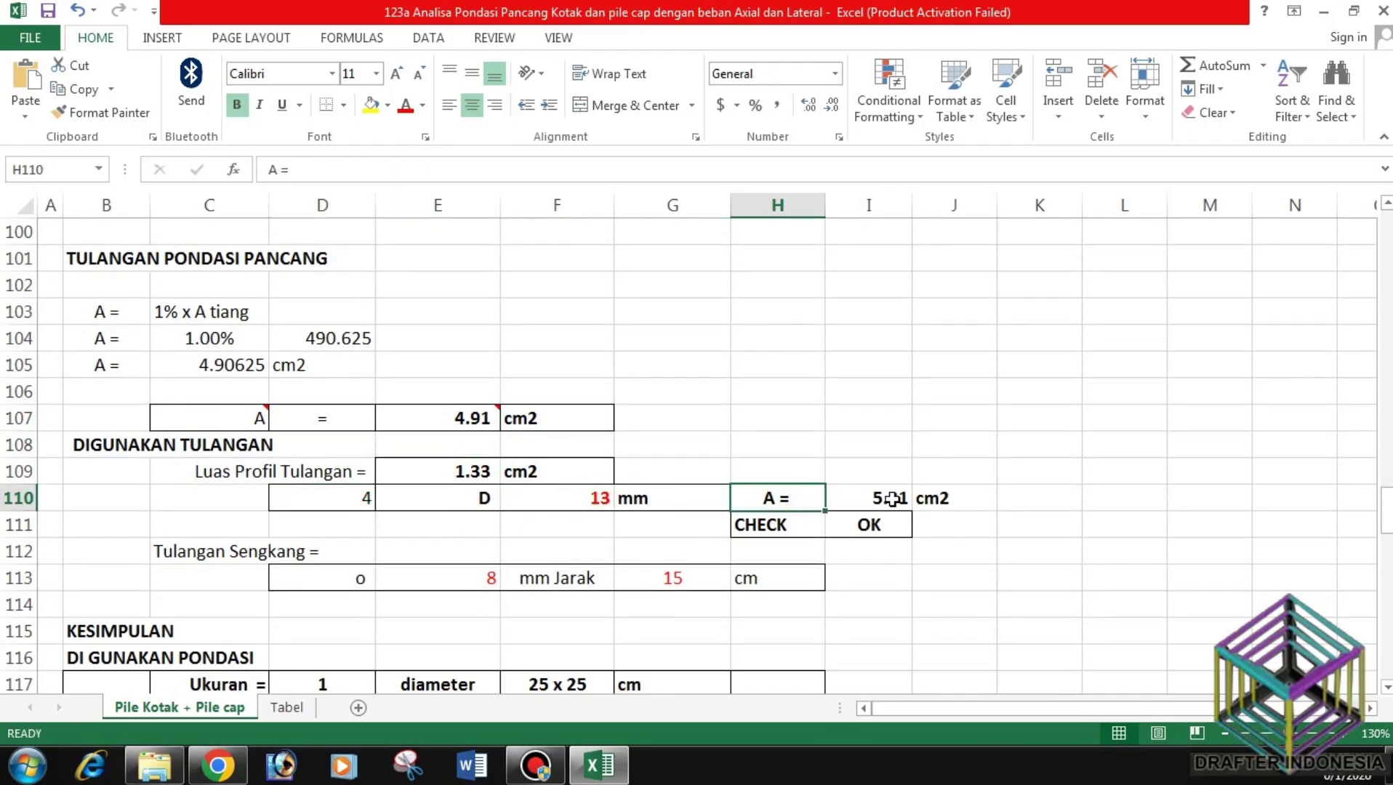
{"action": "left_click", "coordinate": [884, 498]}
{"action": "left_click", "coordinate": [778, 527]}
{"action": "left_click", "coordinate": [862, 524]}
Step: Check the Tulangan Sengkang stirrup diameter, spacing and unit in row 113
{"action": "scroll", "coordinate": [512, 518], "scroll_direction": "down", "scroll_amount": 1}
{"action": "left_click", "coordinate": [371, 503]}
{"action": "left_click", "coordinate": [458, 502]}
{"action": "left_click", "coordinate": [574, 500]}
{"action": "left_click", "coordinate": [670, 498]}
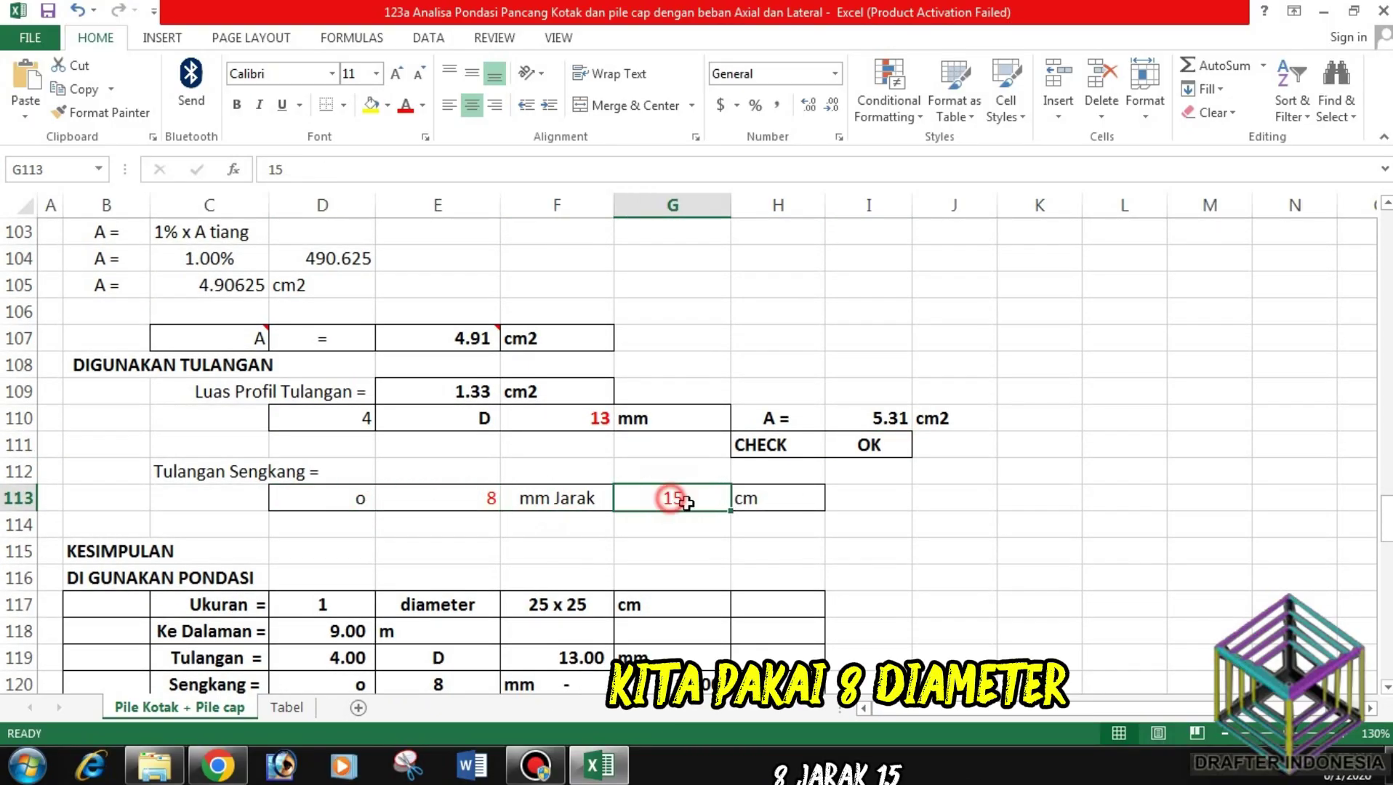
{"action": "left_click", "coordinate": [779, 494]}
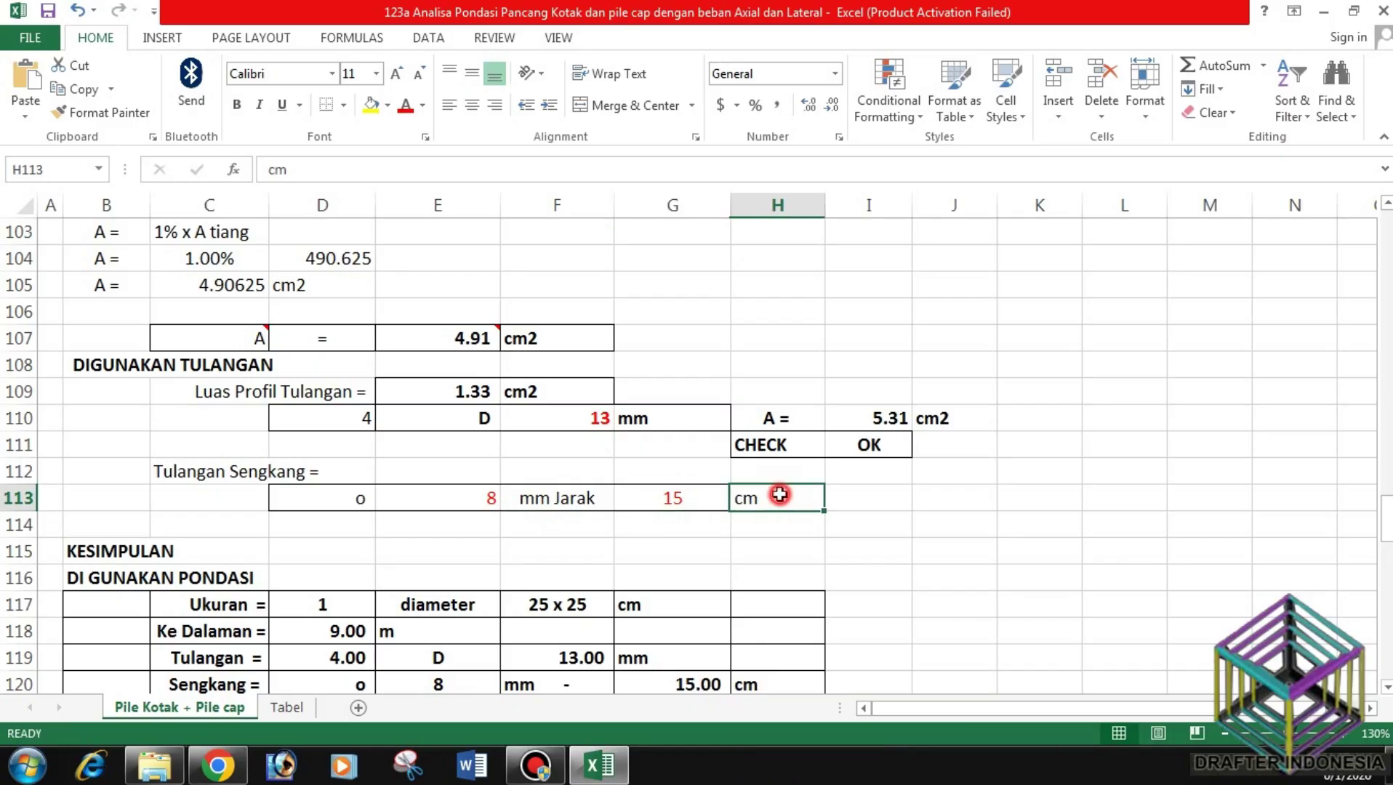
Step: Check the pile size and depth in the KESIMPULAN summary, rows 117 and 118
{"action": "scroll", "coordinate": [600, 509], "scroll_direction": "down", "scroll_amount": 1}
{"action": "scroll", "coordinate": [595, 511], "scroll_direction": "down", "scroll_amount": 1}
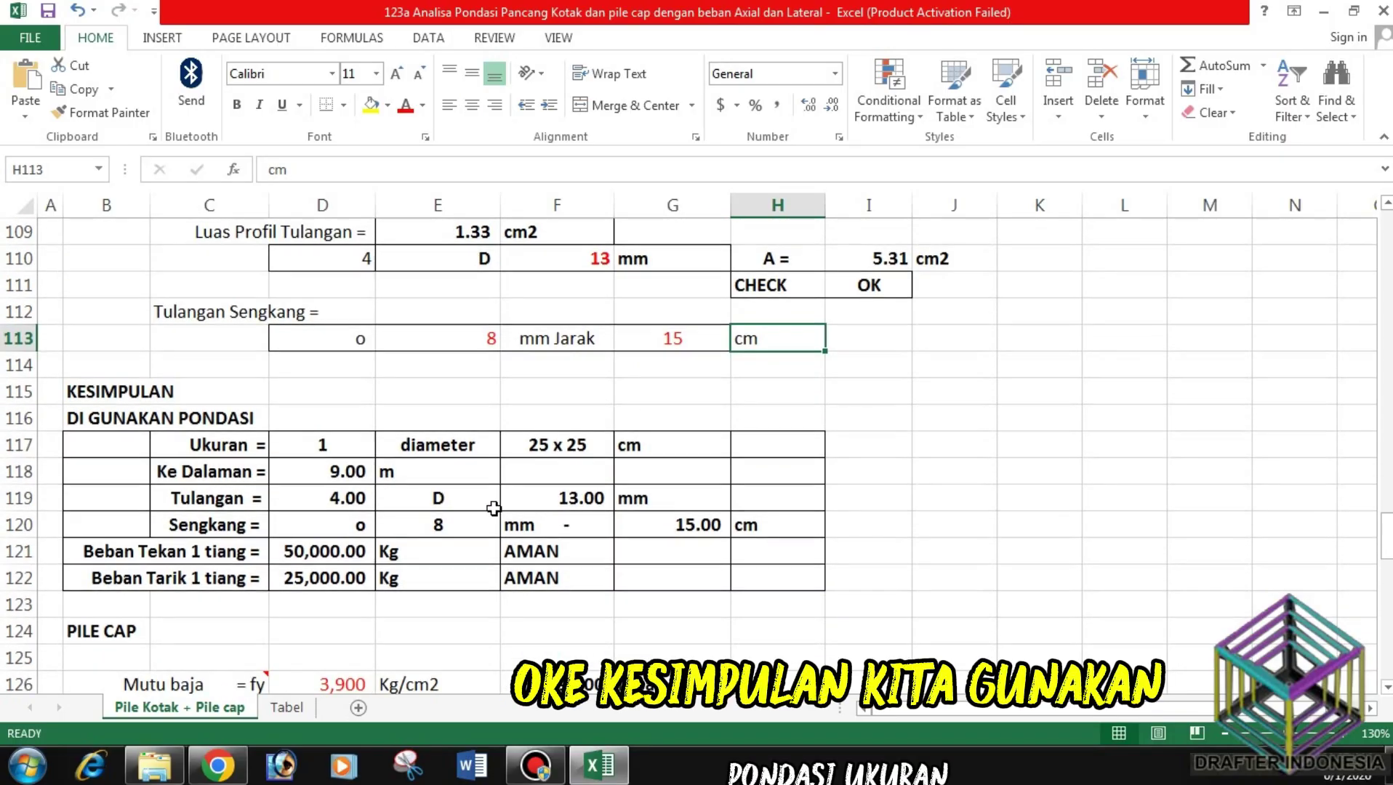
{"action": "left_click", "coordinate": [323, 446]}
{"action": "left_click", "coordinate": [452, 445]}
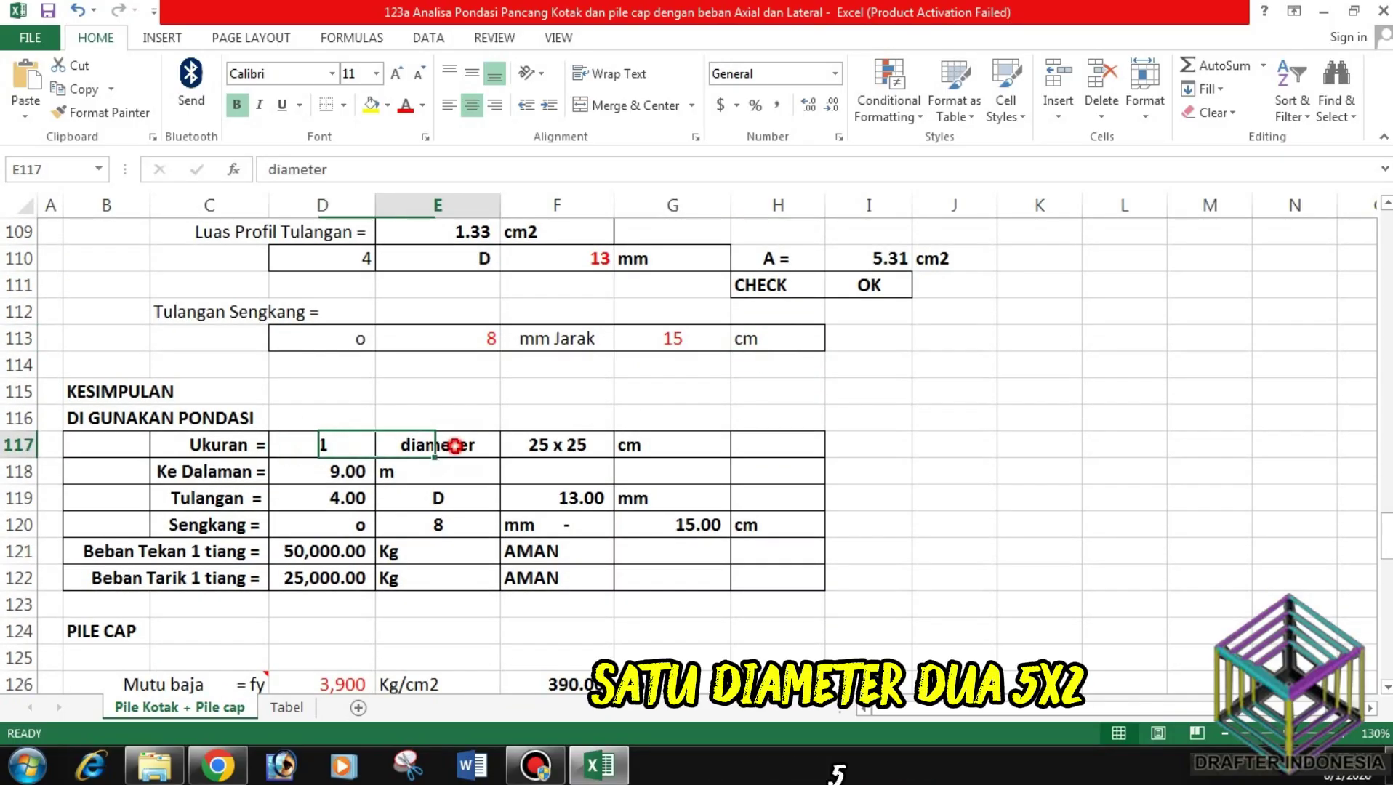
{"action": "left_click", "coordinate": [547, 444]}
{"action": "left_click", "coordinate": [663, 443]}
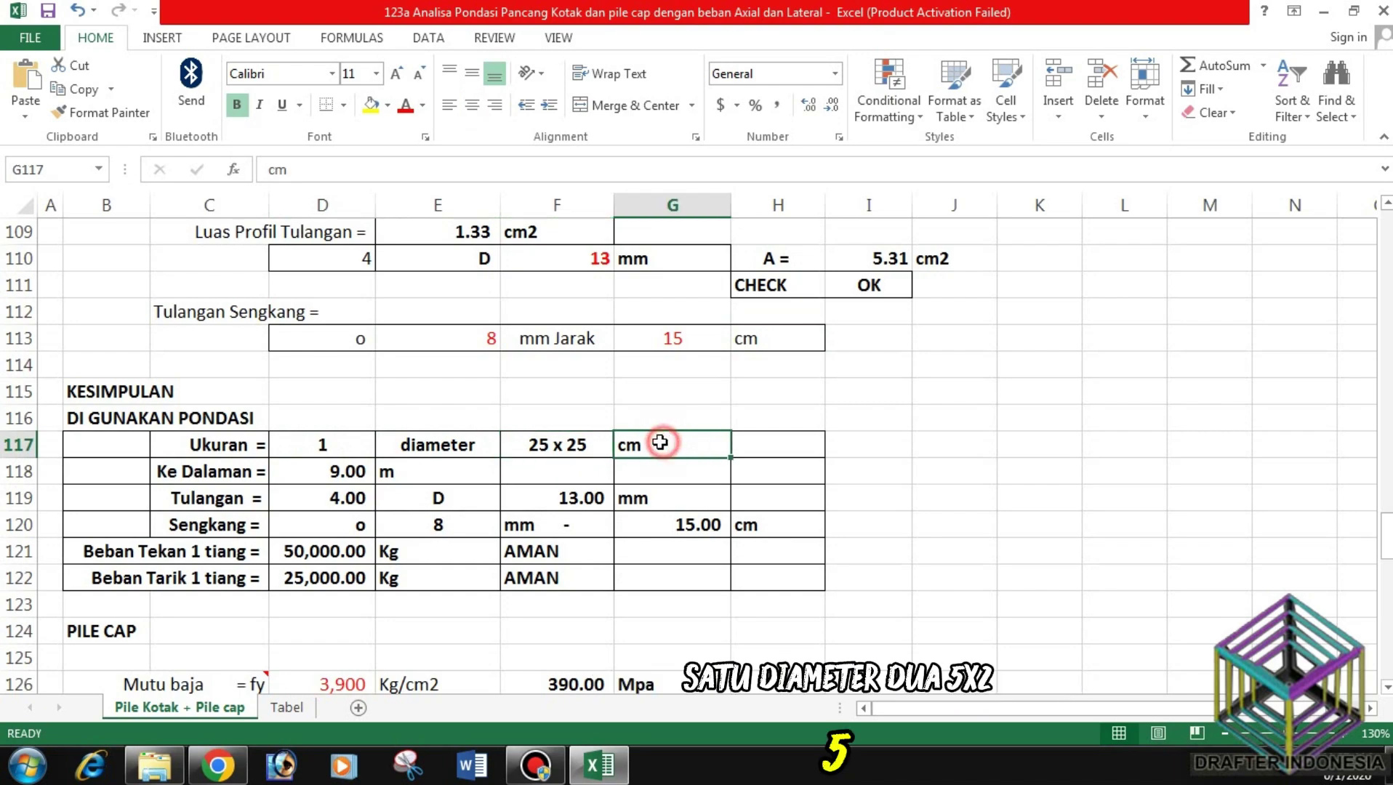
{"action": "left_click", "coordinate": [367, 471]}
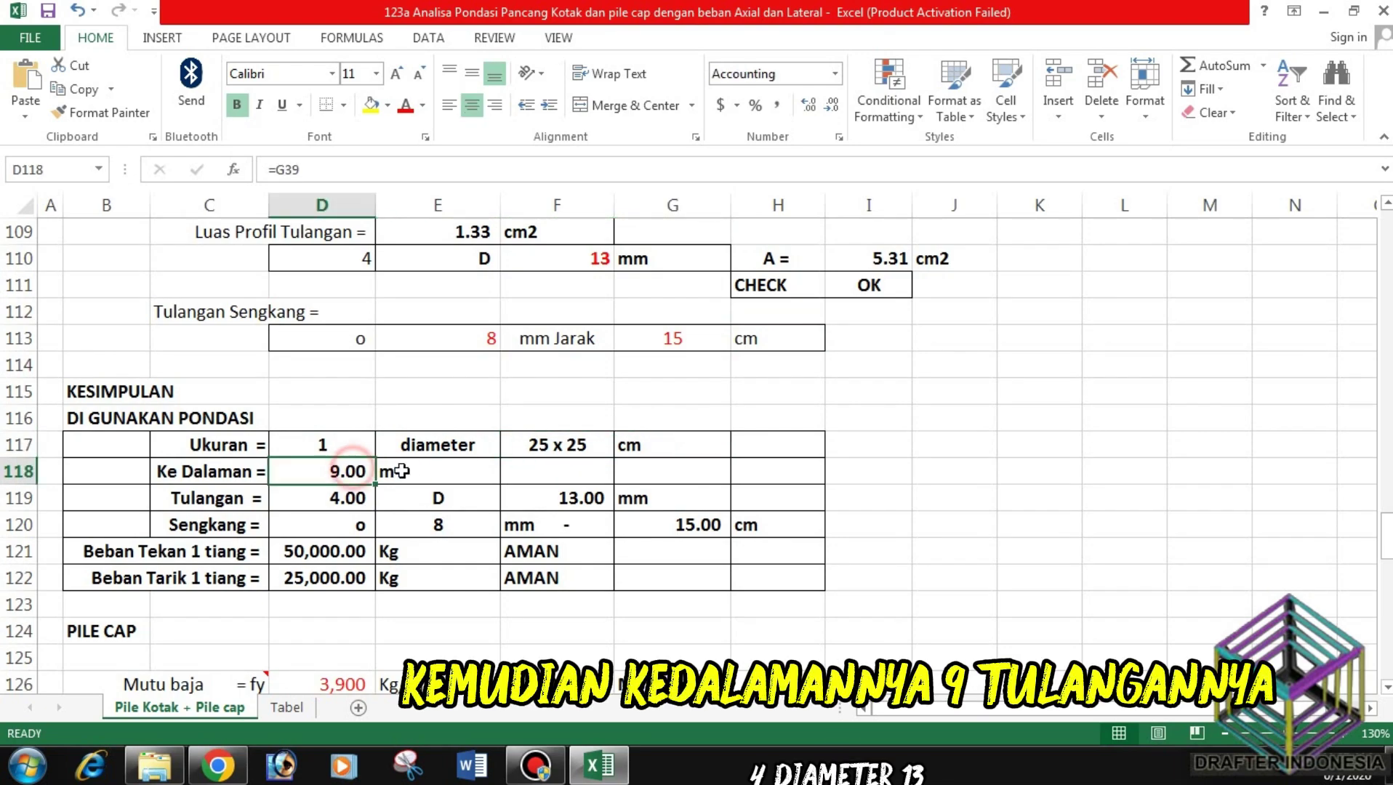
Step: Check the main reinforcement and stirrup specifications in the KESIMPULAN summary, rows 119 and 120
{"action": "left_click", "coordinate": [349, 497]}
{"action": "left_click", "coordinate": [426, 497]}
{"action": "left_click", "coordinate": [565, 497]}
{"action": "left_click", "coordinate": [665, 499]}
{"action": "scroll", "coordinate": [654, 480], "scroll_direction": "down", "scroll_amount": 1}
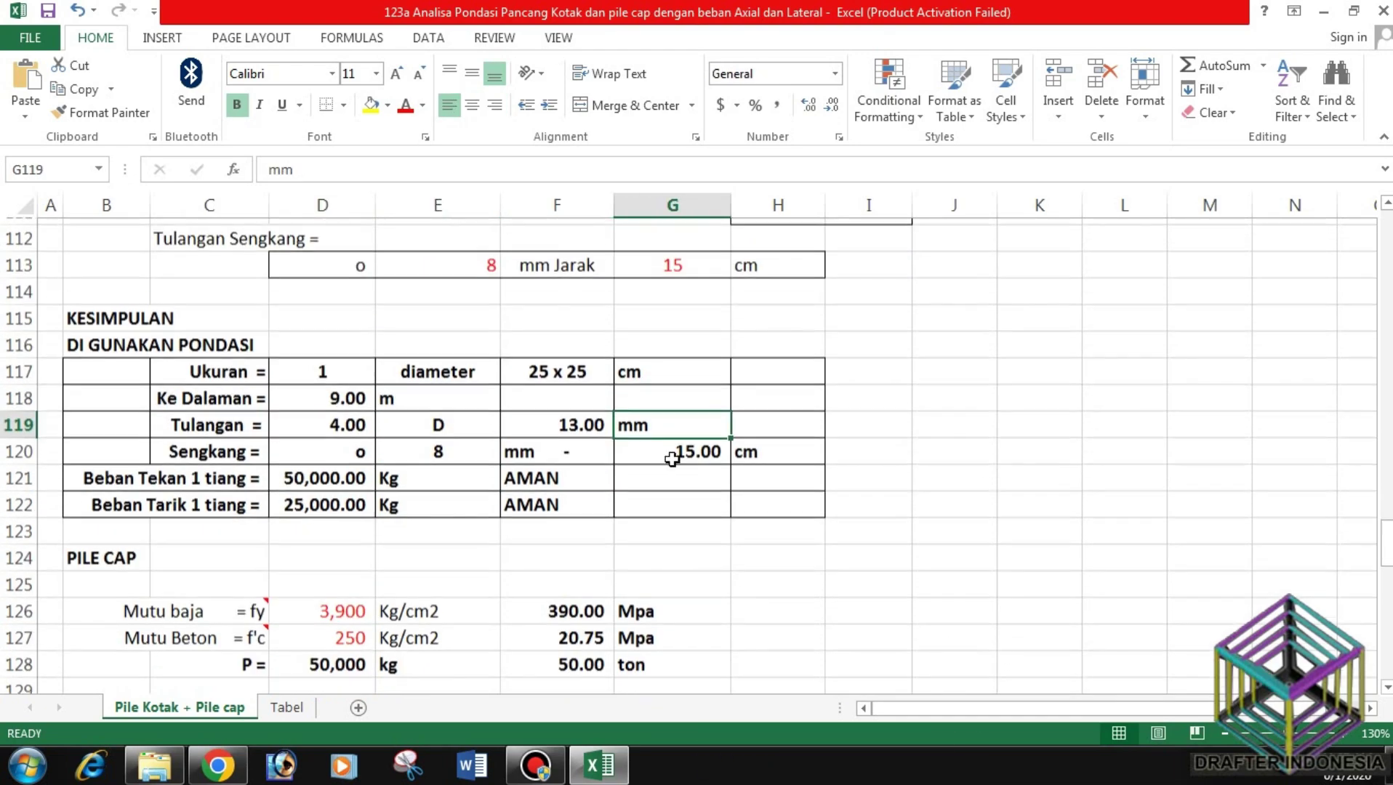
{"action": "left_click", "coordinate": [348, 446]}
{"action": "left_click", "coordinate": [456, 446]}
{"action": "left_click", "coordinate": [561, 446]}
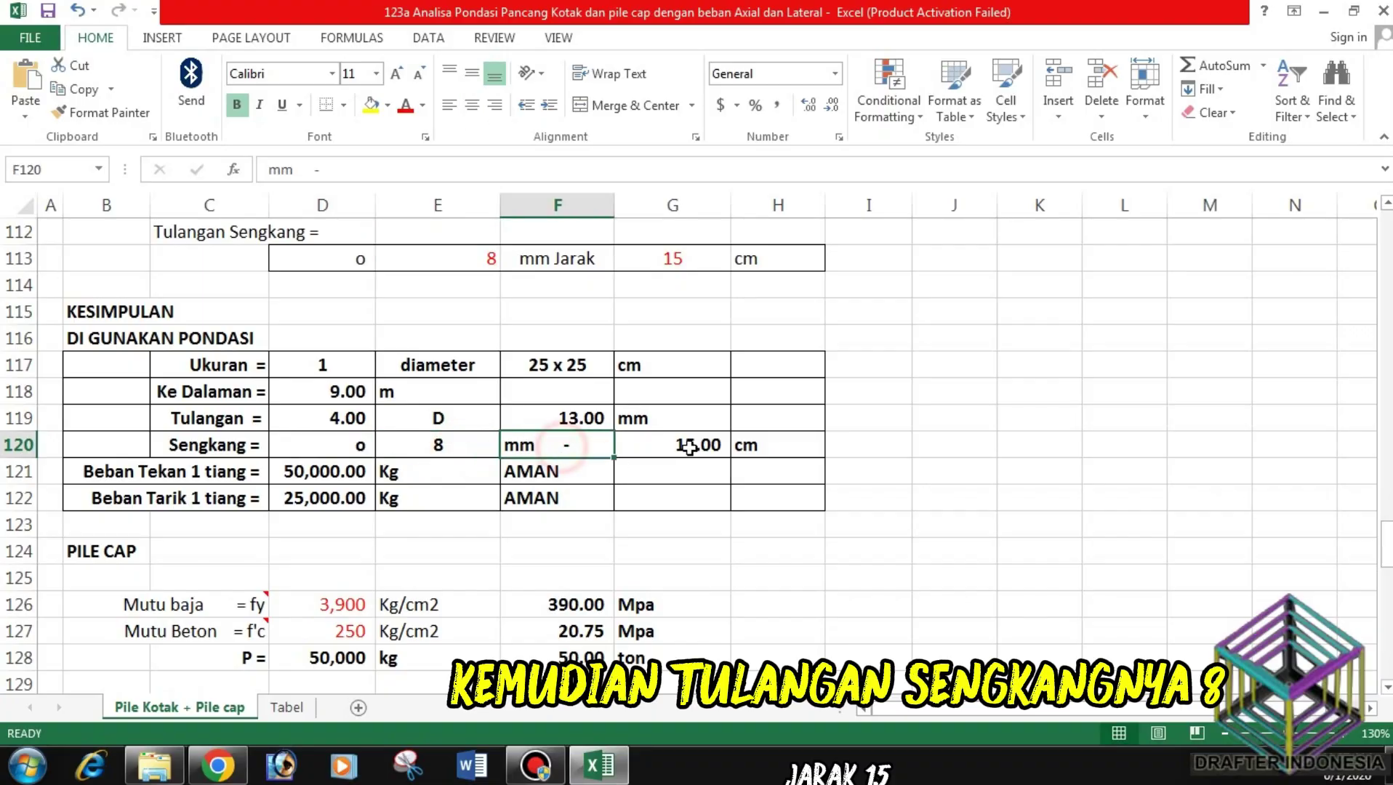
{"action": "left_click", "coordinate": [683, 448]}
{"action": "left_click", "coordinate": [740, 452]}
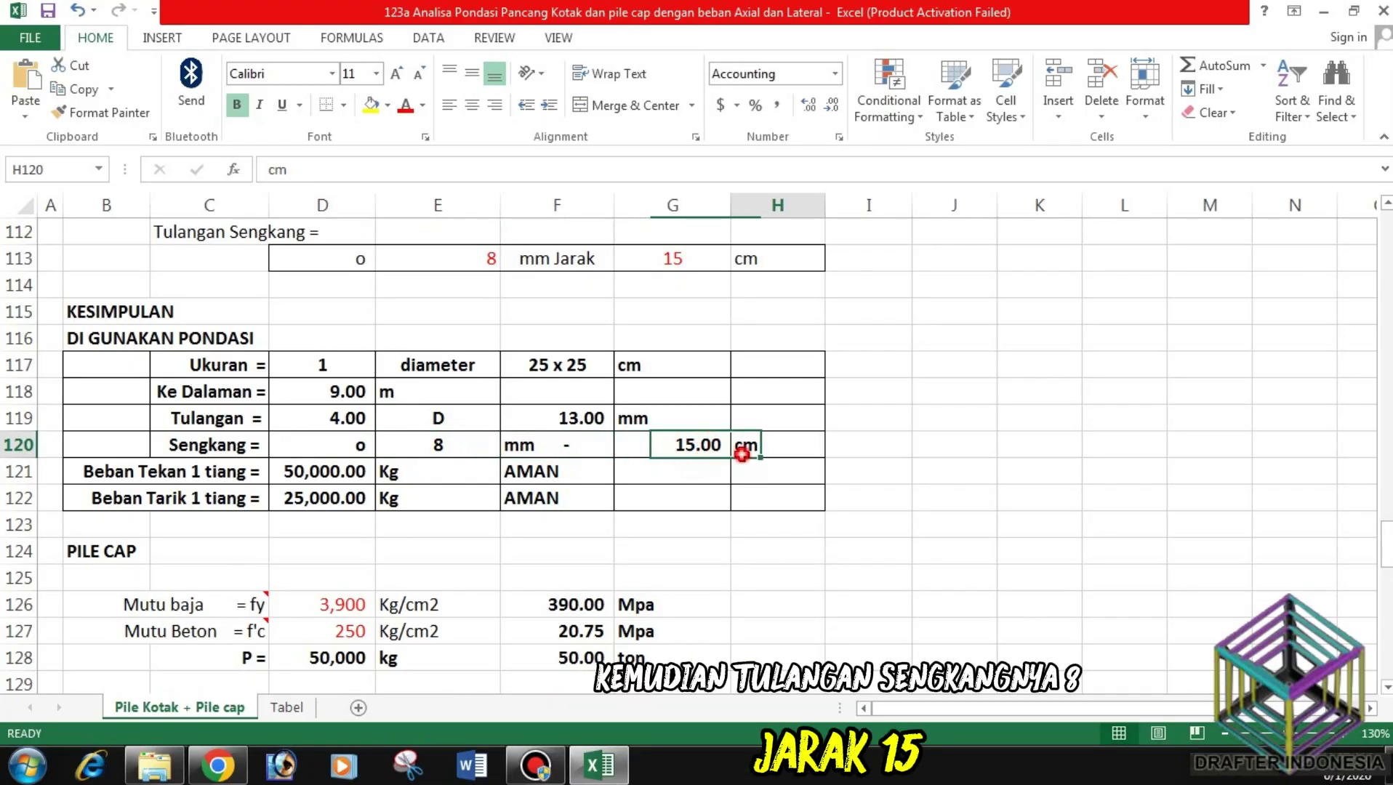
Step: Check the compression and tension loads per pile and their safety results in rows 121 and 122
{"action": "left_click", "coordinate": [330, 471]}
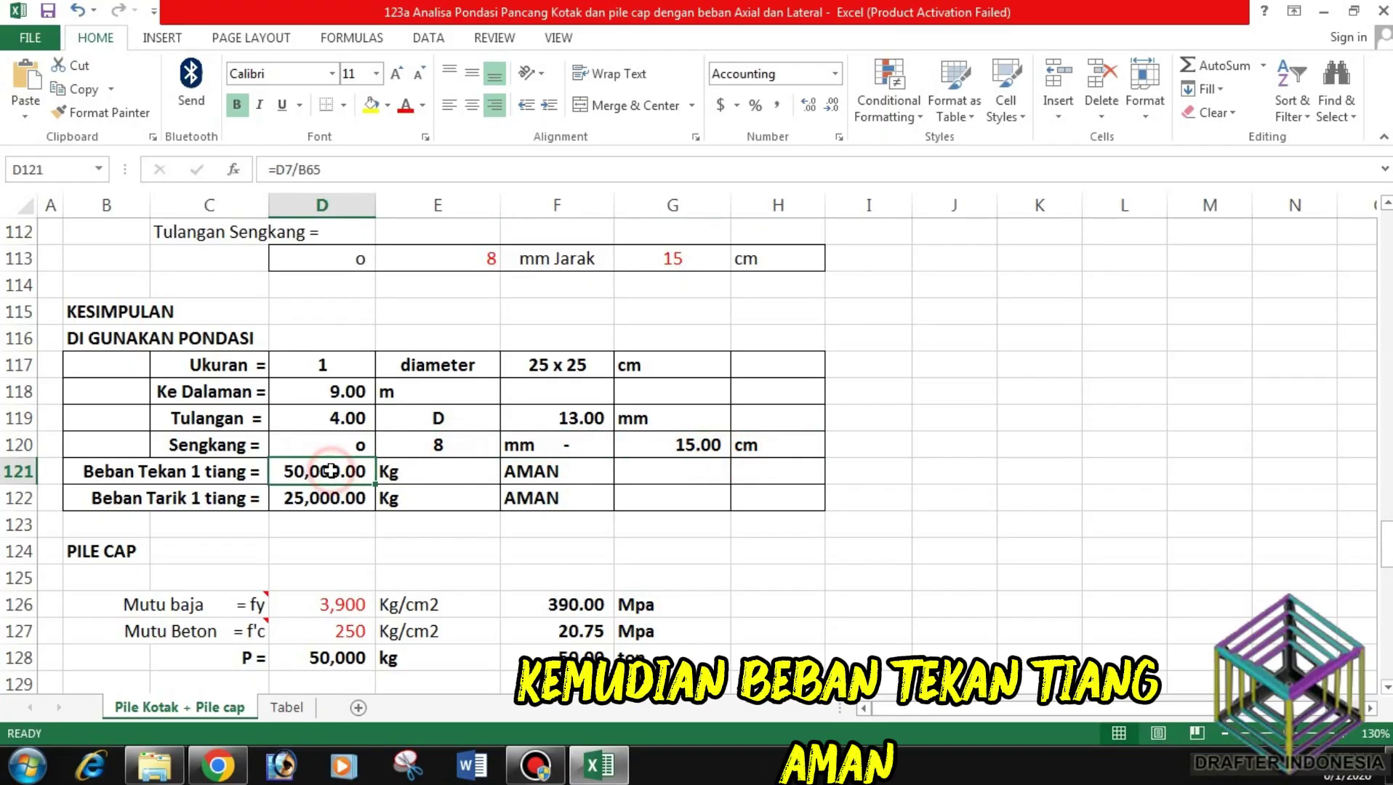
{"action": "left_click", "coordinate": [511, 468]}
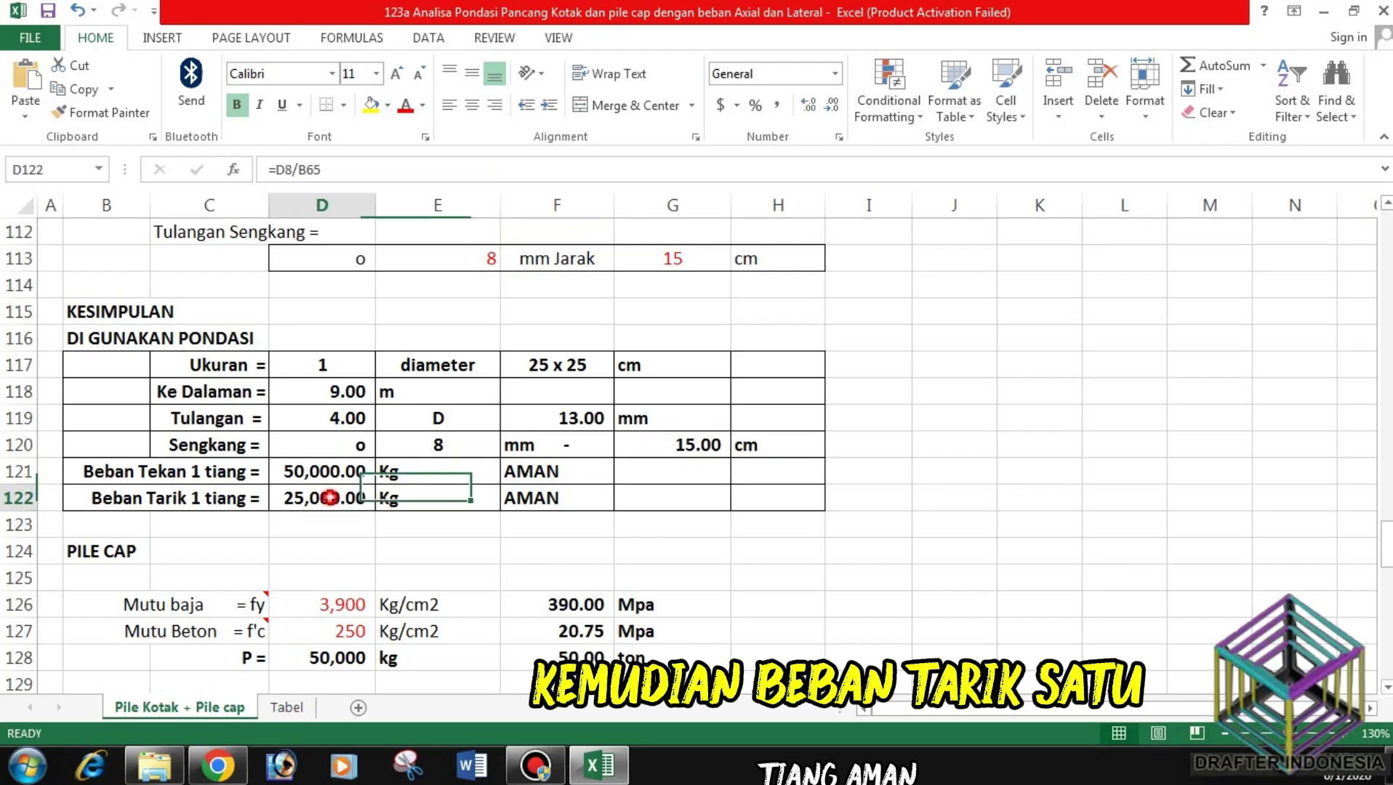
{"action": "left_click", "coordinate": [331, 497]}
{"action": "left_click", "coordinate": [547, 498]}
Step: Set the concrete grade f'c in the PILE CAP section to 350 Kg/cm2
{"action": "scroll", "coordinate": [570, 444], "scroll_direction": "down", "scroll_amount": 2}
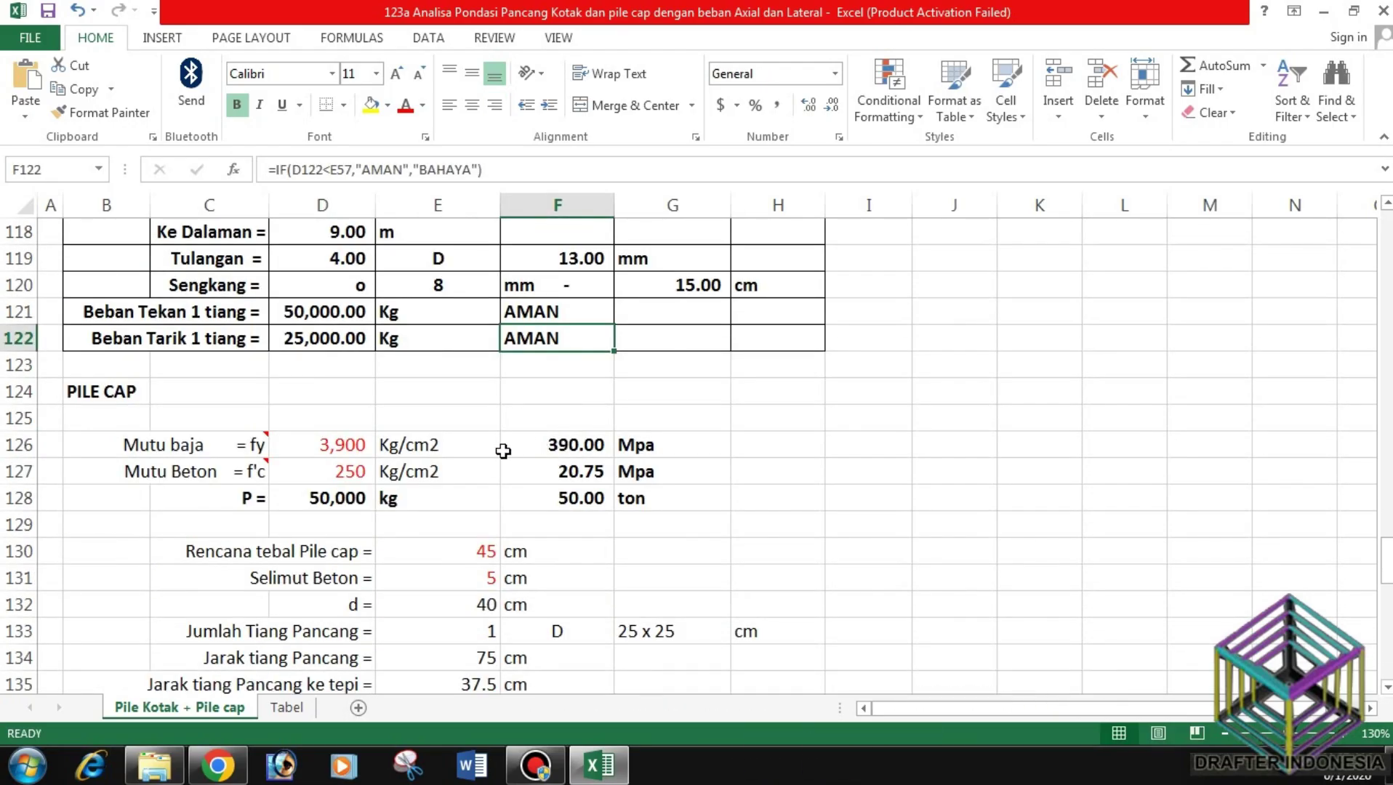
{"action": "left_click", "coordinate": [344, 445]}
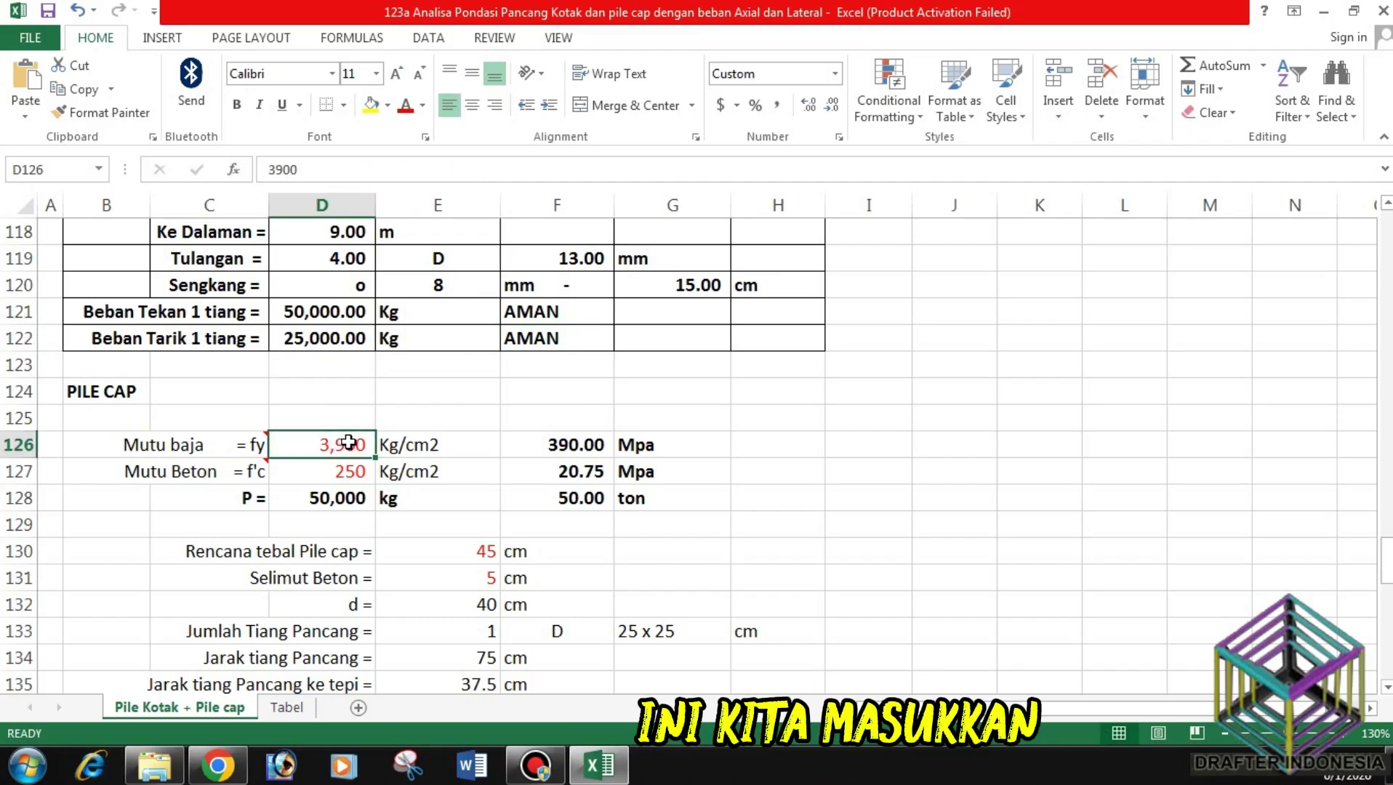
{"action": "left_click", "coordinate": [353, 469]}
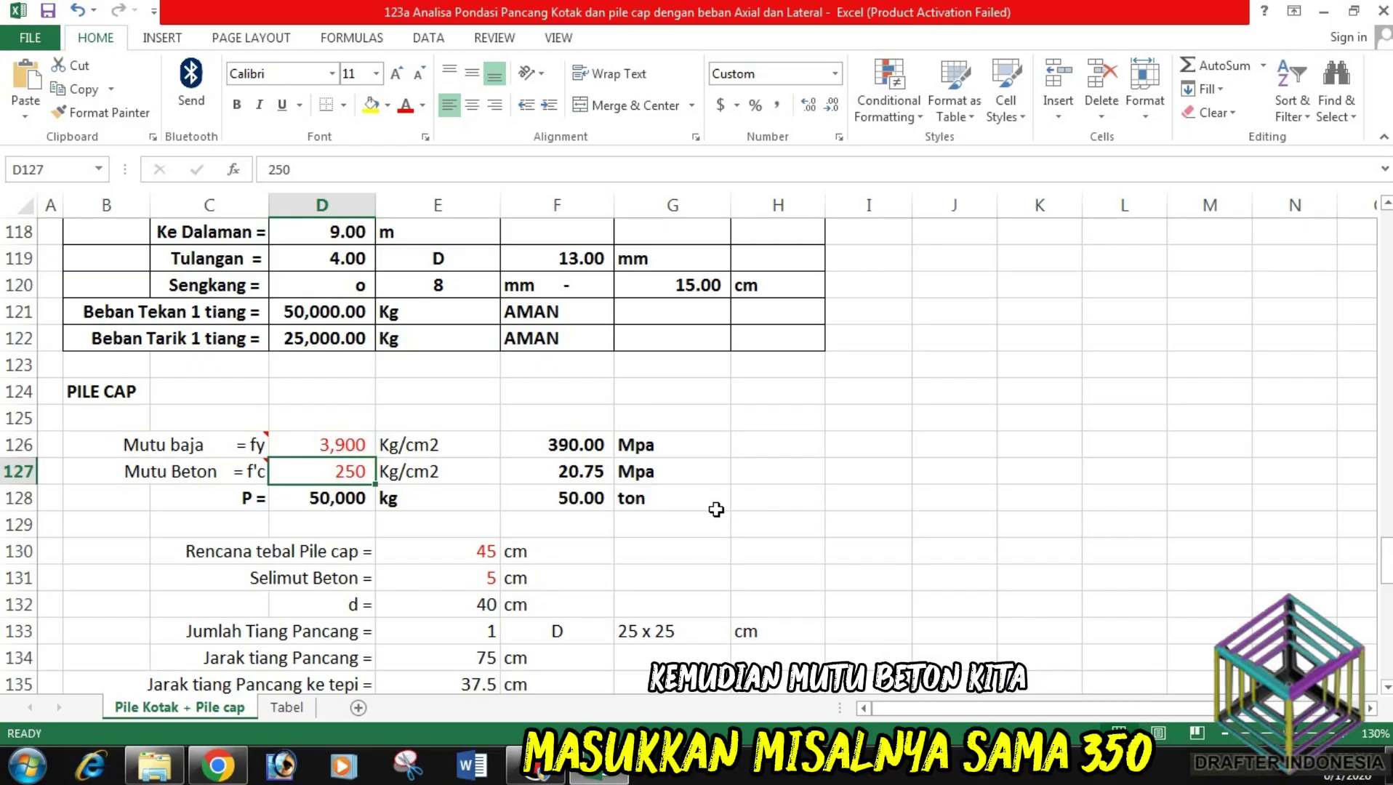
{"action": "type", "text": "350"}
{"action": "key", "text": "Return"}
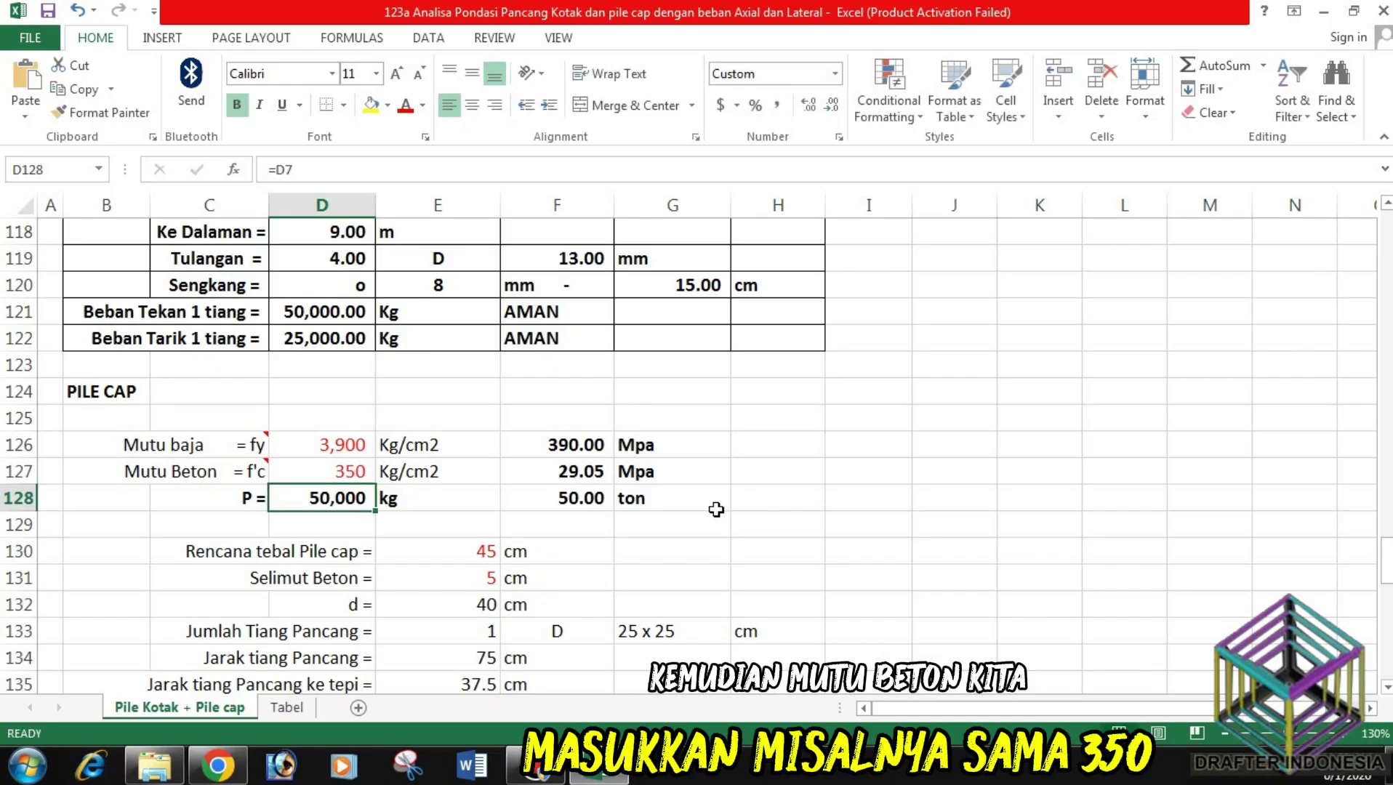
Step: Check the Mpa conversions of the steel and concrete grades and the load P in kg and ton
{"action": "left_click", "coordinate": [589, 441]}
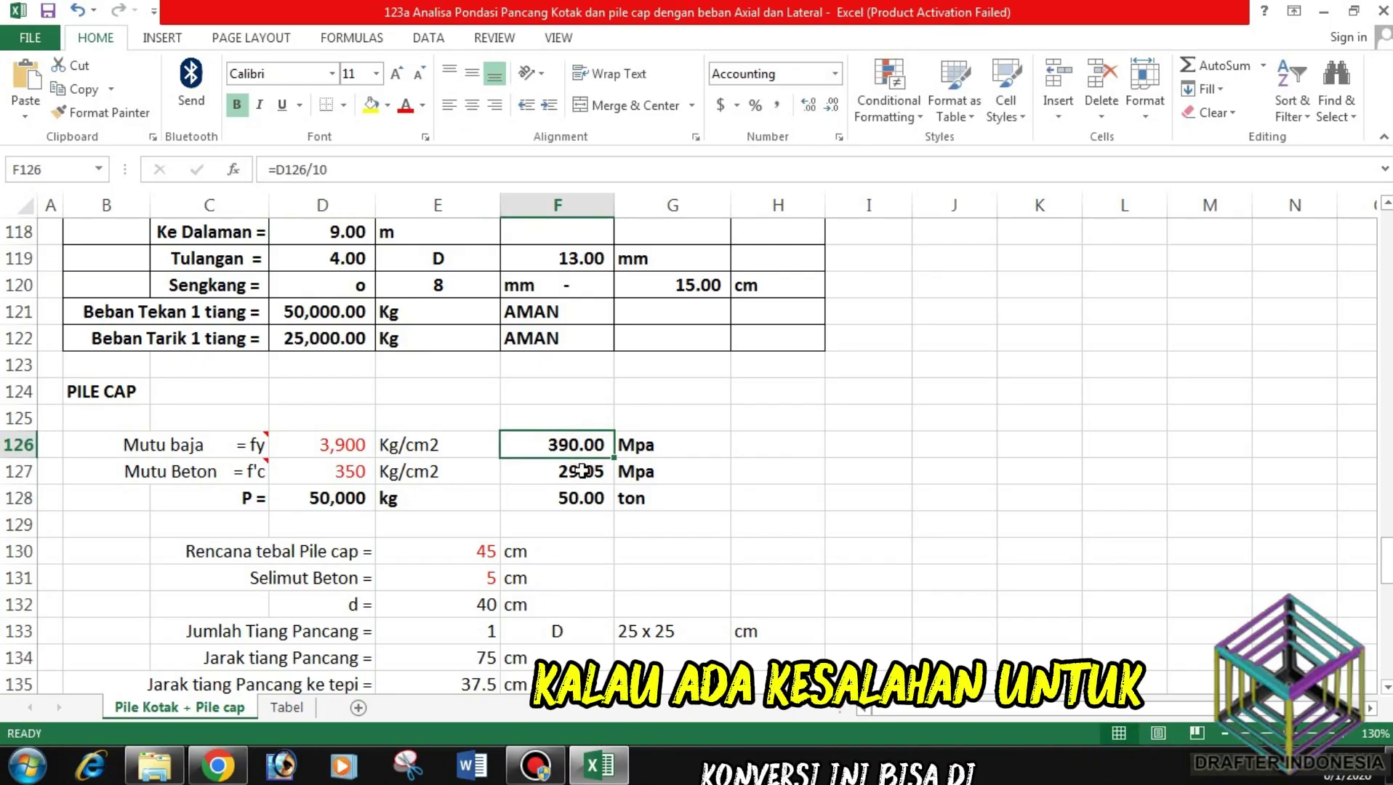
{"action": "left_click", "coordinate": [582, 471]}
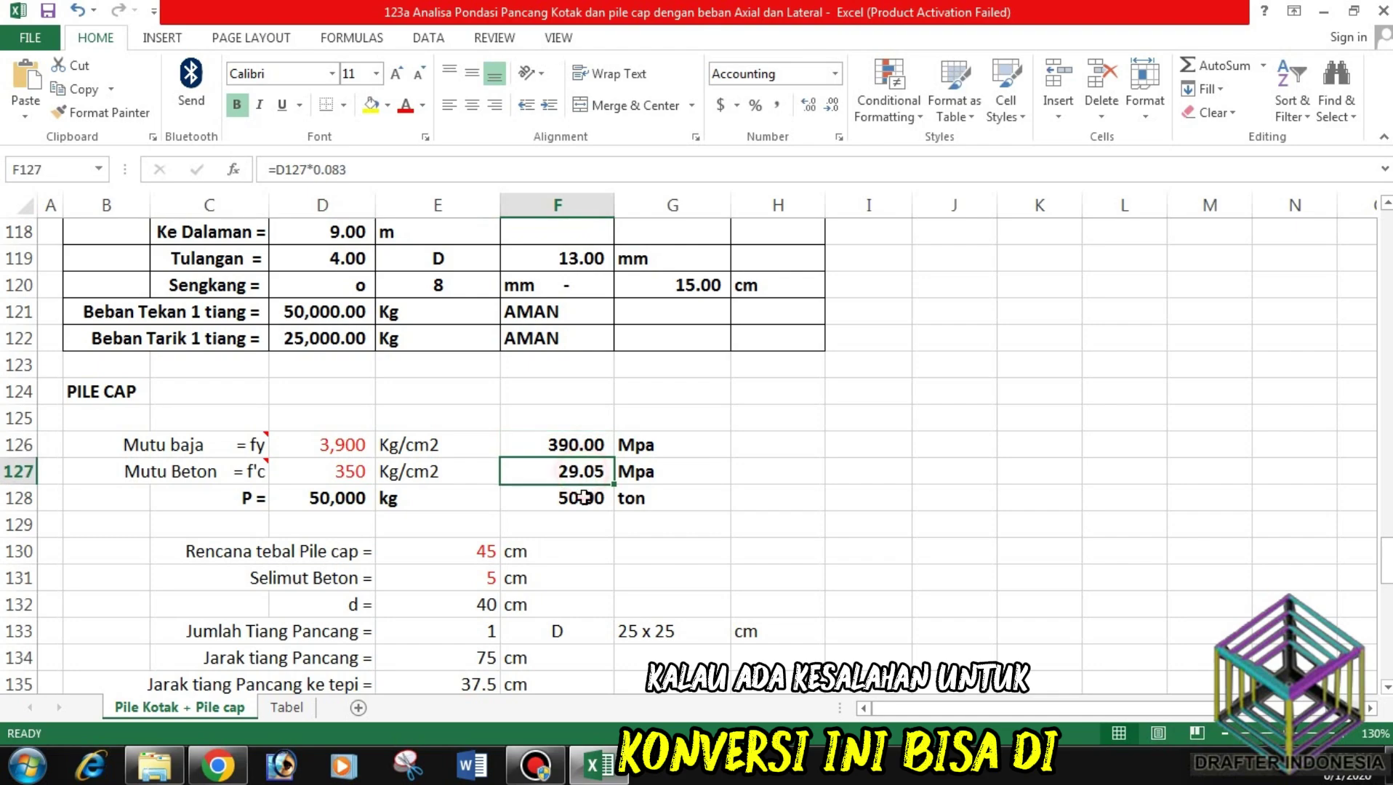
{"action": "left_click", "coordinate": [581, 500]}
{"action": "left_click", "coordinate": [325, 496]}
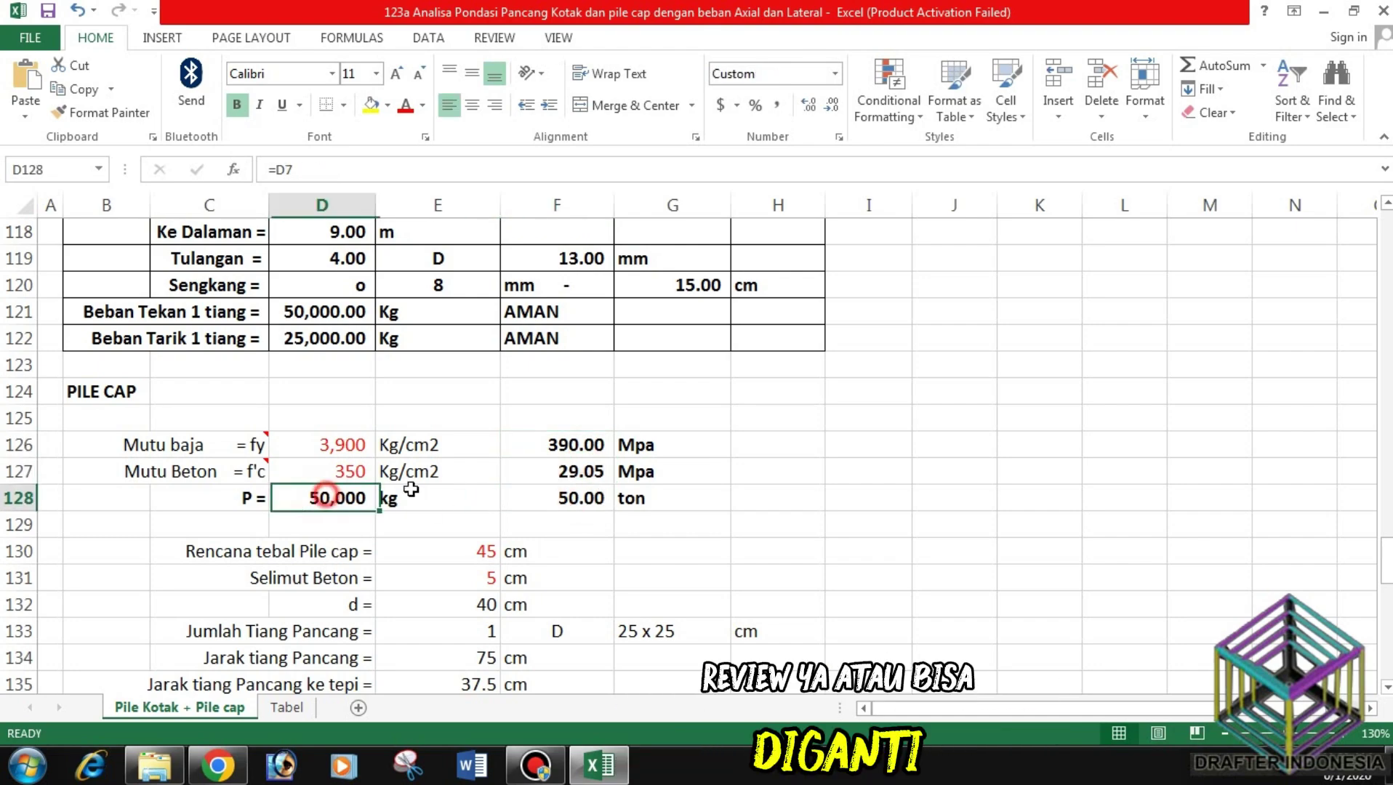
Step: Set the planned pile cap thickness (Rencana tebal Pile cap) to 30 cm
{"action": "scroll", "coordinate": [572, 445], "scroll_direction": "down", "scroll_amount": 1}
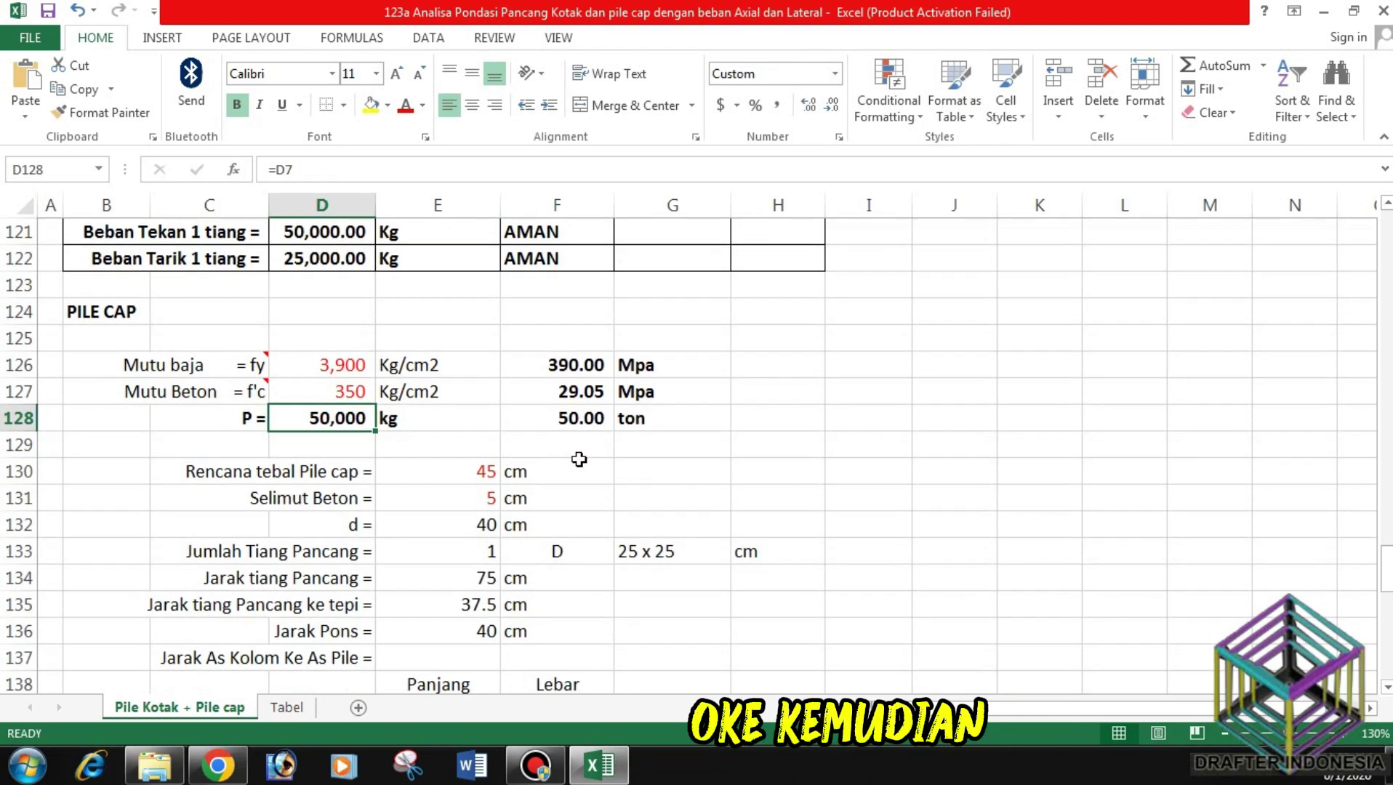
{"action": "left_click", "coordinate": [481, 471]}
{"action": "type", "text": "30"}
{"action": "key", "text": "Return"}
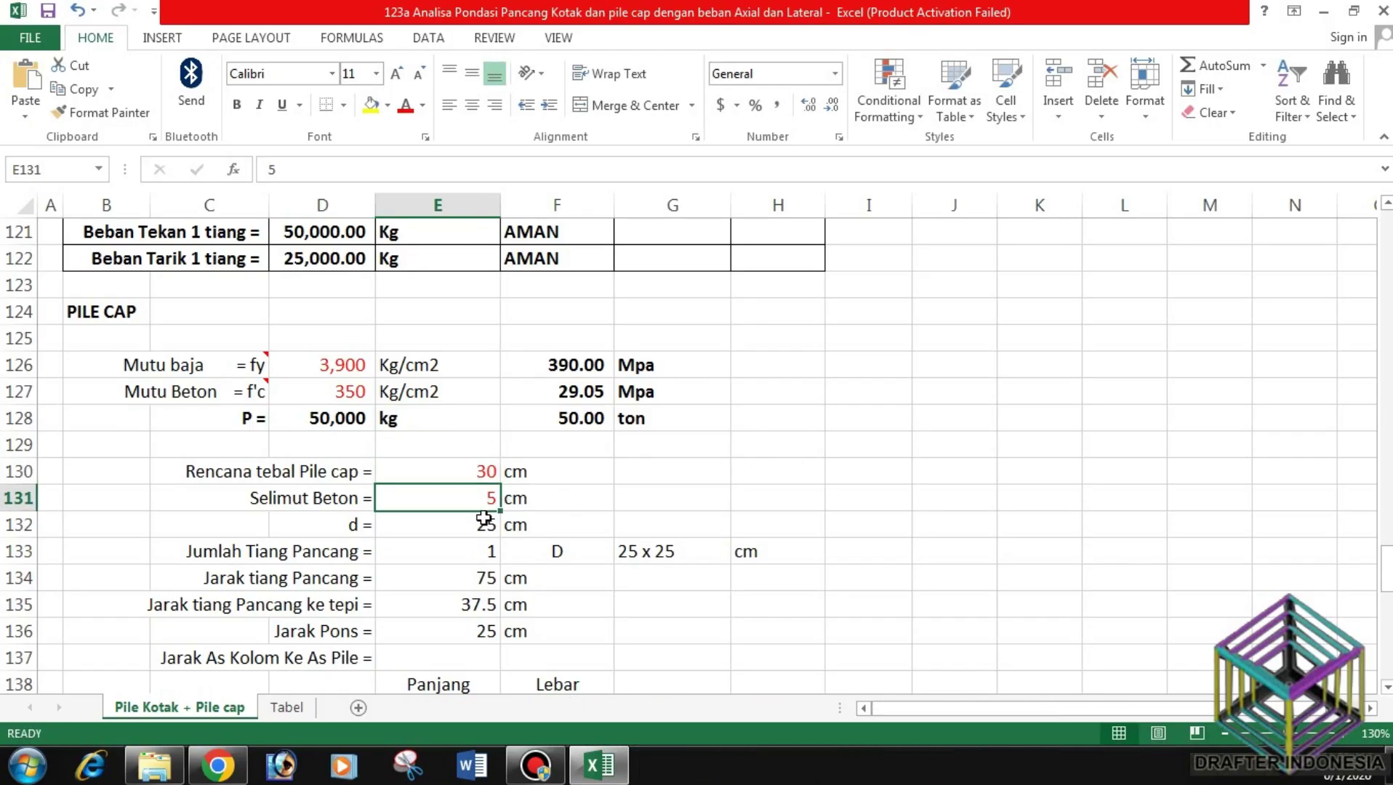
Step: Check the pile cap's effective depth d and the number and size of piles in rows 132 and 133
{"action": "left_click", "coordinate": [482, 525]}
{"action": "scroll", "coordinate": [659, 484], "scroll_direction": "down", "scroll_amount": 1}
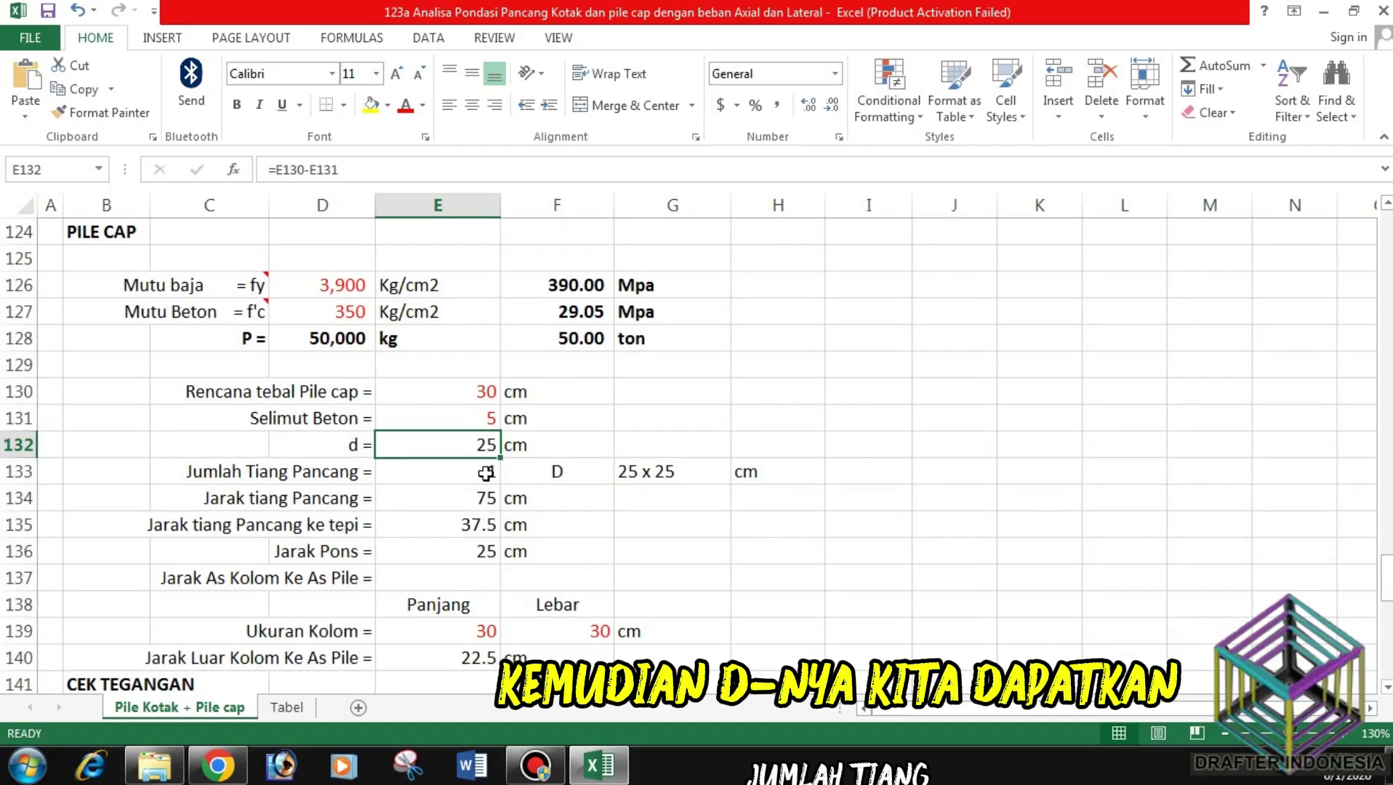
{"action": "left_click", "coordinate": [486, 473]}
{"action": "left_click", "coordinate": [554, 472]}
{"action": "left_click", "coordinate": [660, 473]}
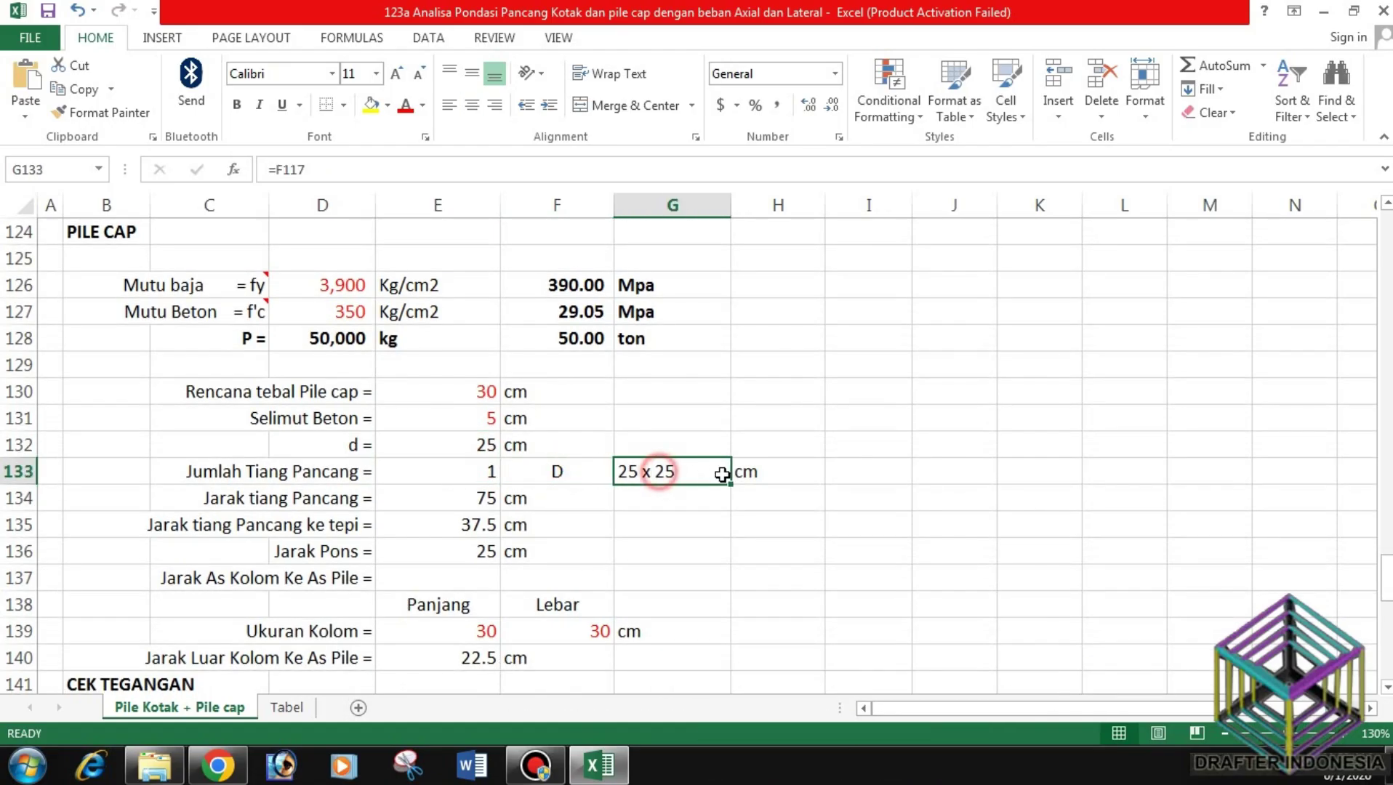
{"action": "left_click", "coordinate": [743, 472]}
Step: Check the pile spacing, pile-to-edge distance, punching distance and column-to-pile axis distance in rows 134 to 137
{"action": "left_click", "coordinate": [471, 496]}
{"action": "left_click", "coordinate": [535, 497]}
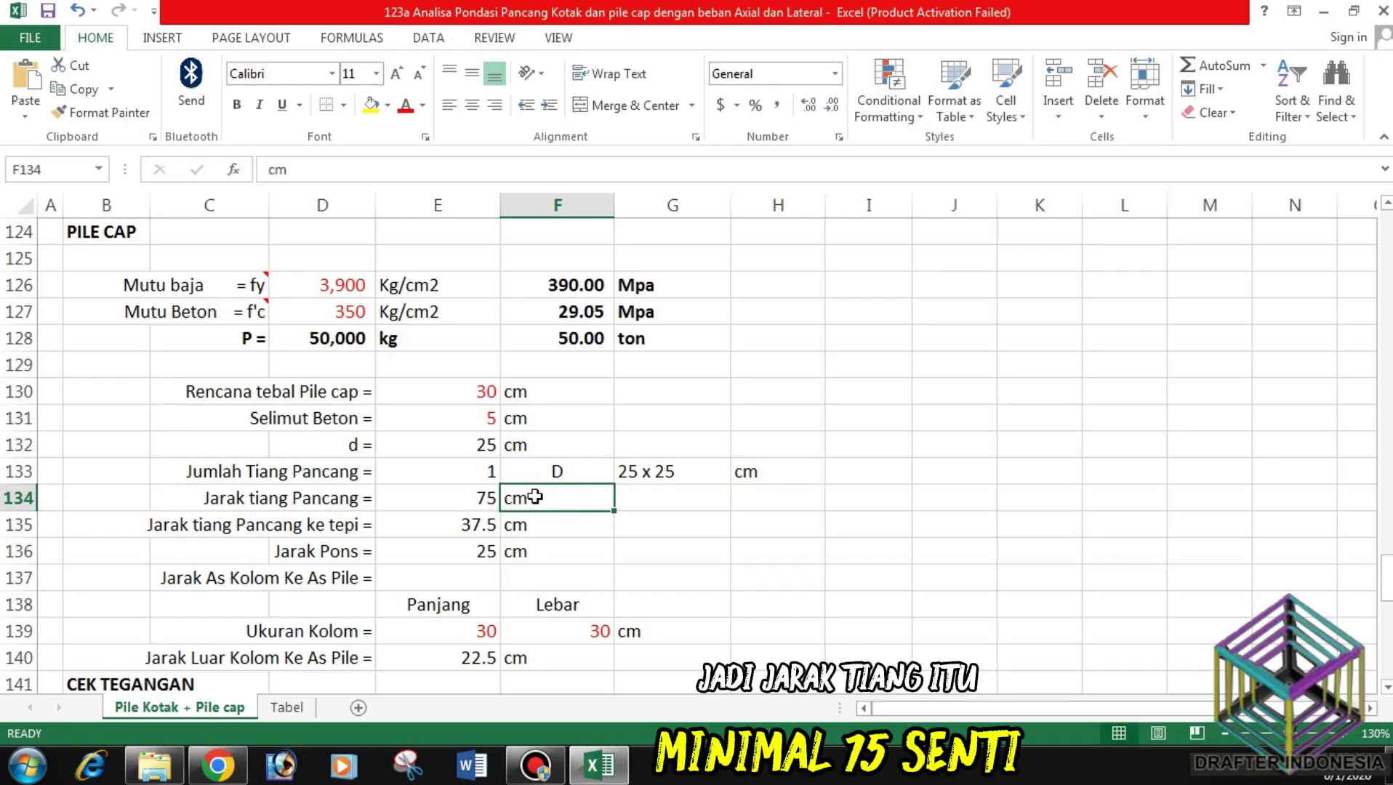
{"action": "left_click", "coordinate": [480, 524]}
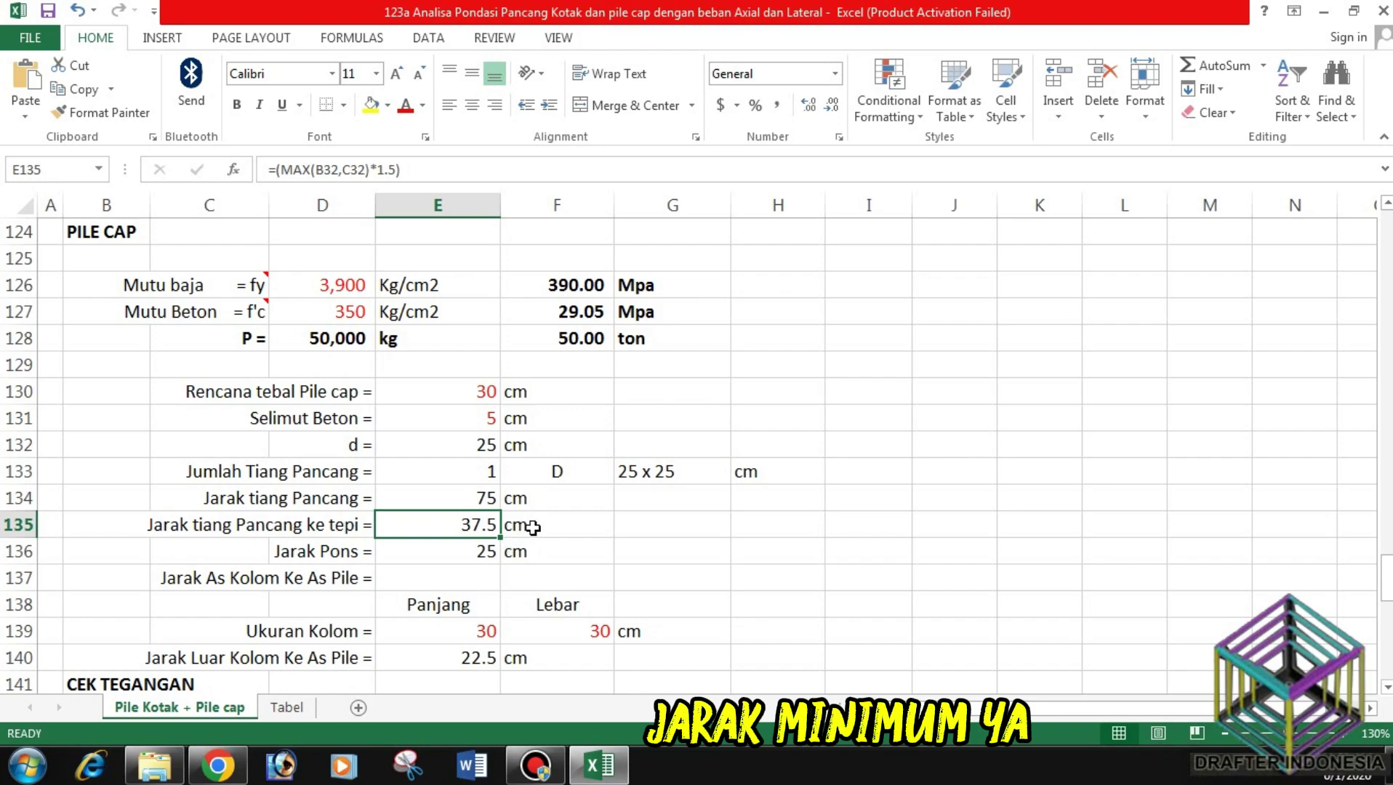
{"action": "scroll", "coordinate": [533, 528], "scroll_direction": "down", "scroll_amount": 1}
{"action": "left_click", "coordinate": [482, 469]}
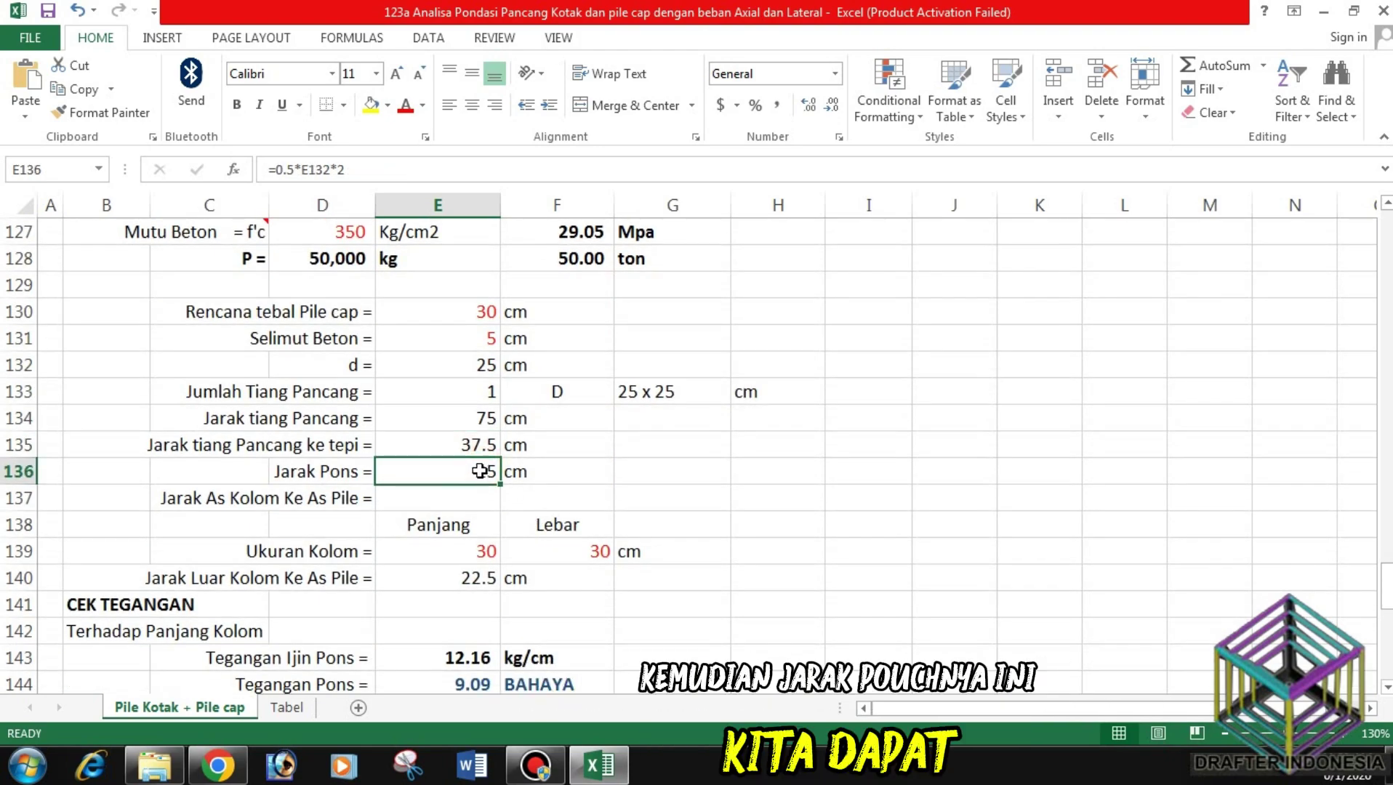
{"action": "left_click", "coordinate": [458, 499]}
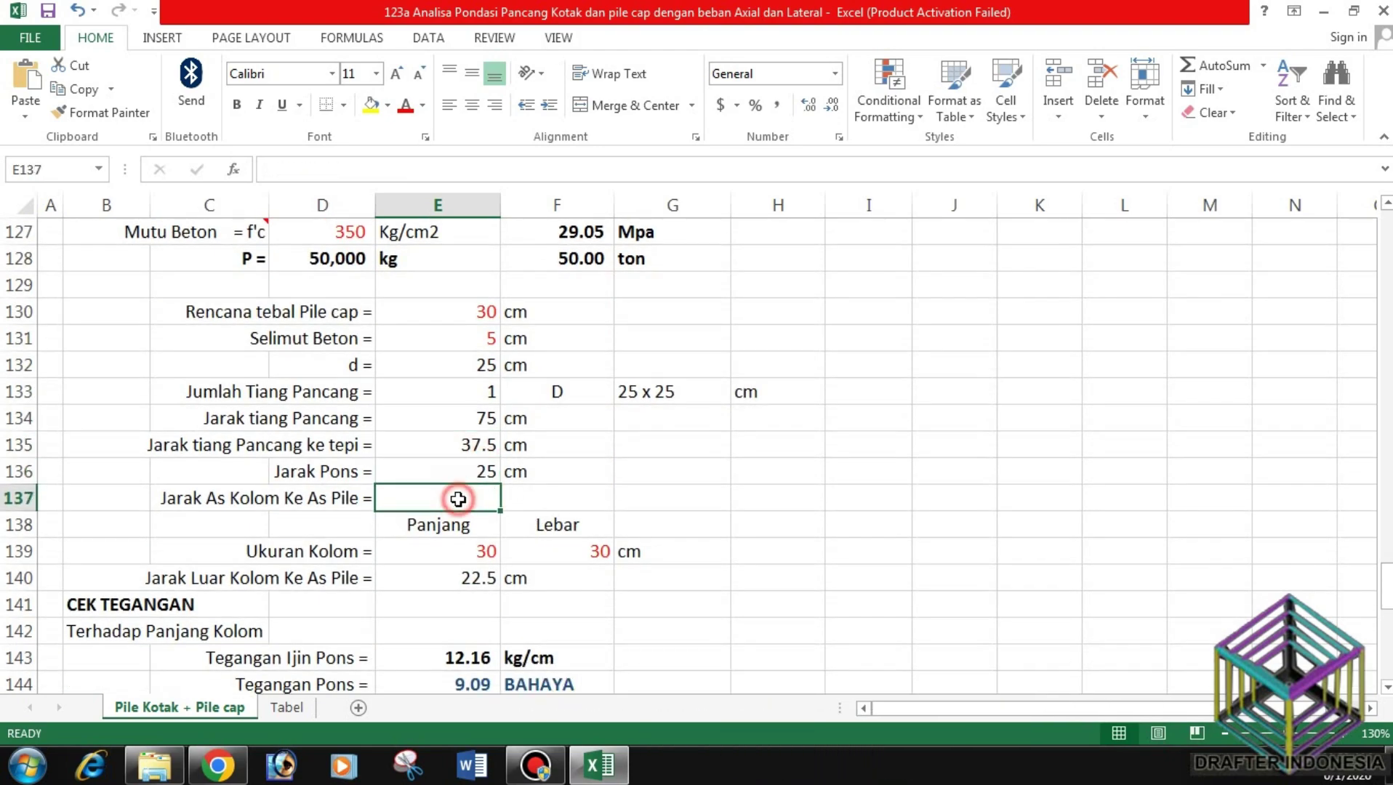
Step: Check the column length and width under Ukuran Kolom and the outer column face to pile axis distance
{"action": "left_click", "coordinate": [432, 526]}
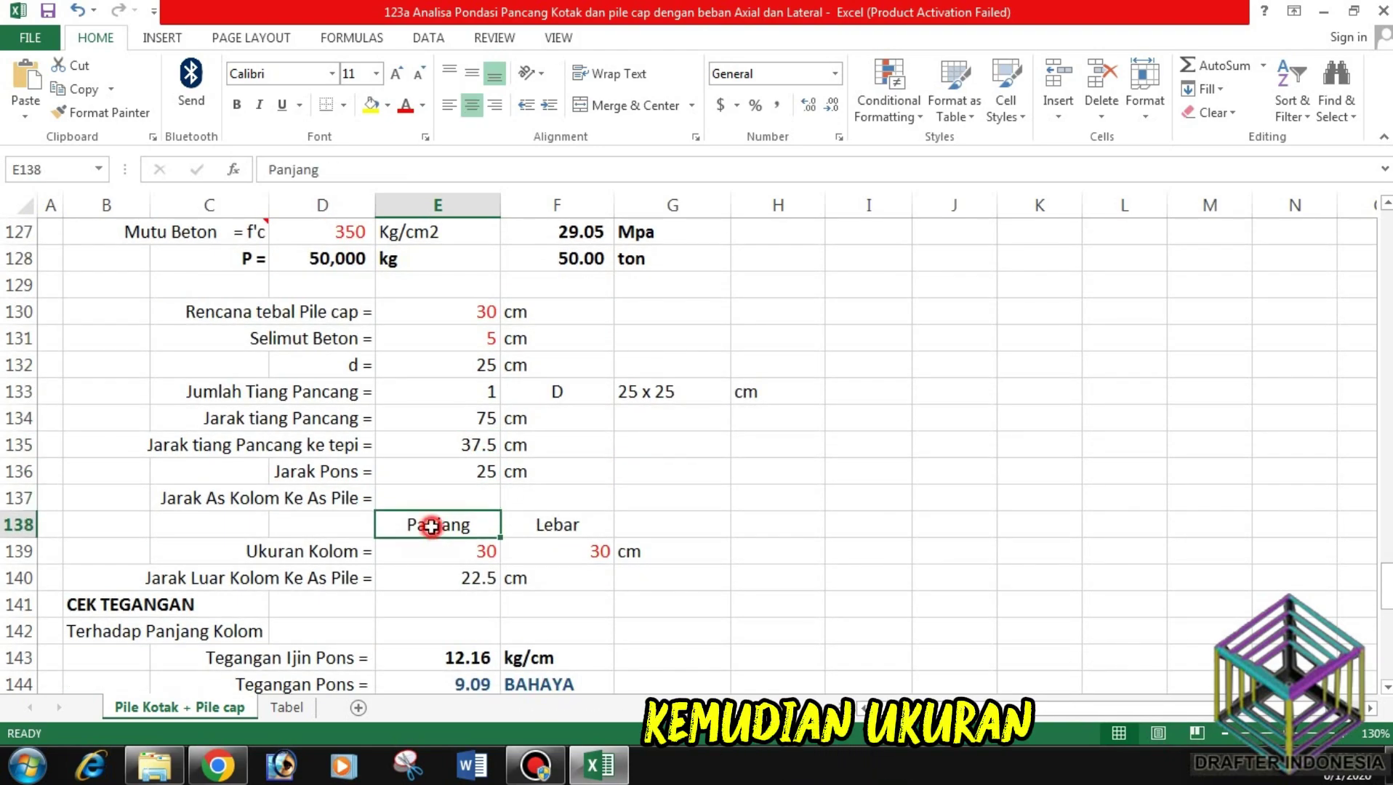
{"action": "left_click", "coordinate": [554, 523]}
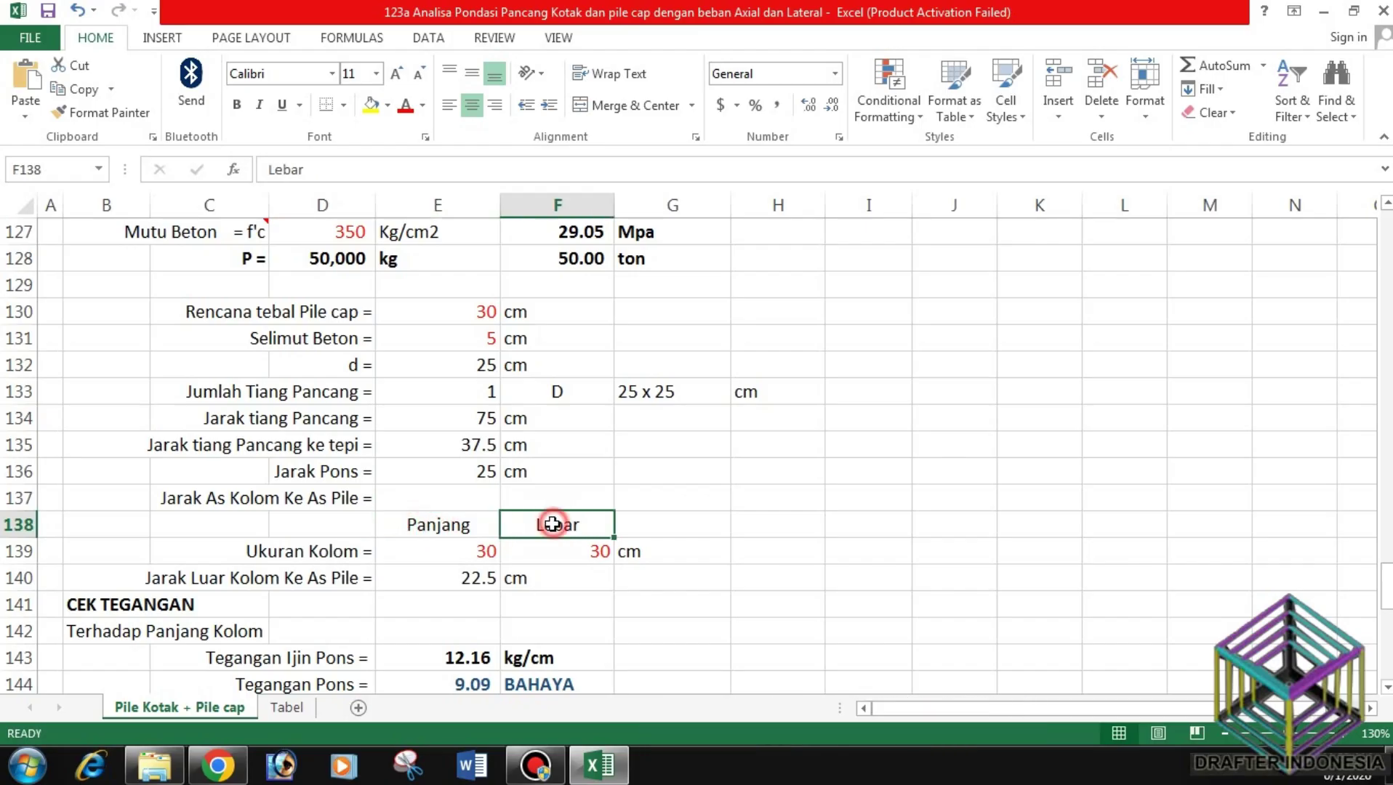
{"action": "left_click", "coordinate": [440, 555]}
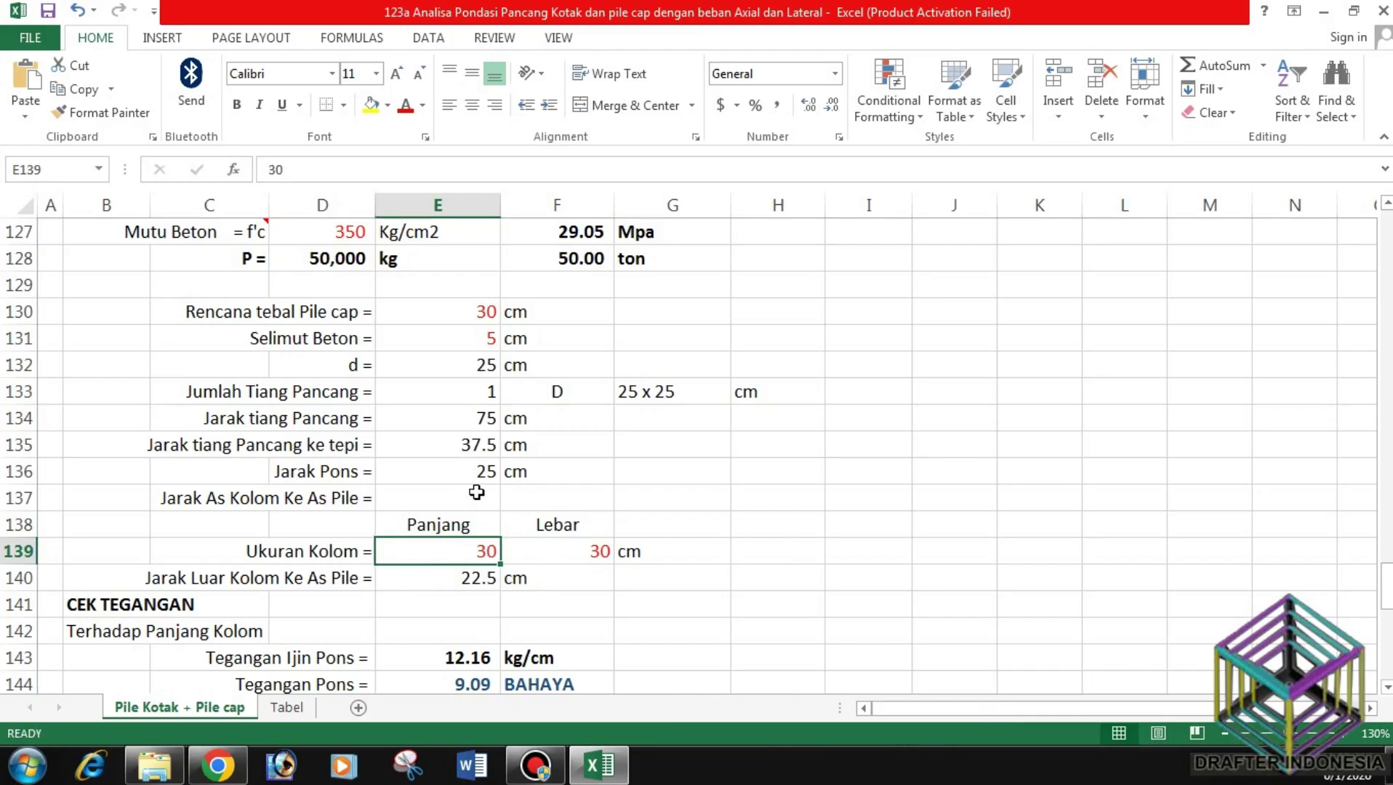
{"action": "left_click", "coordinate": [476, 494]}
{"action": "left_click", "coordinate": [455, 548]}
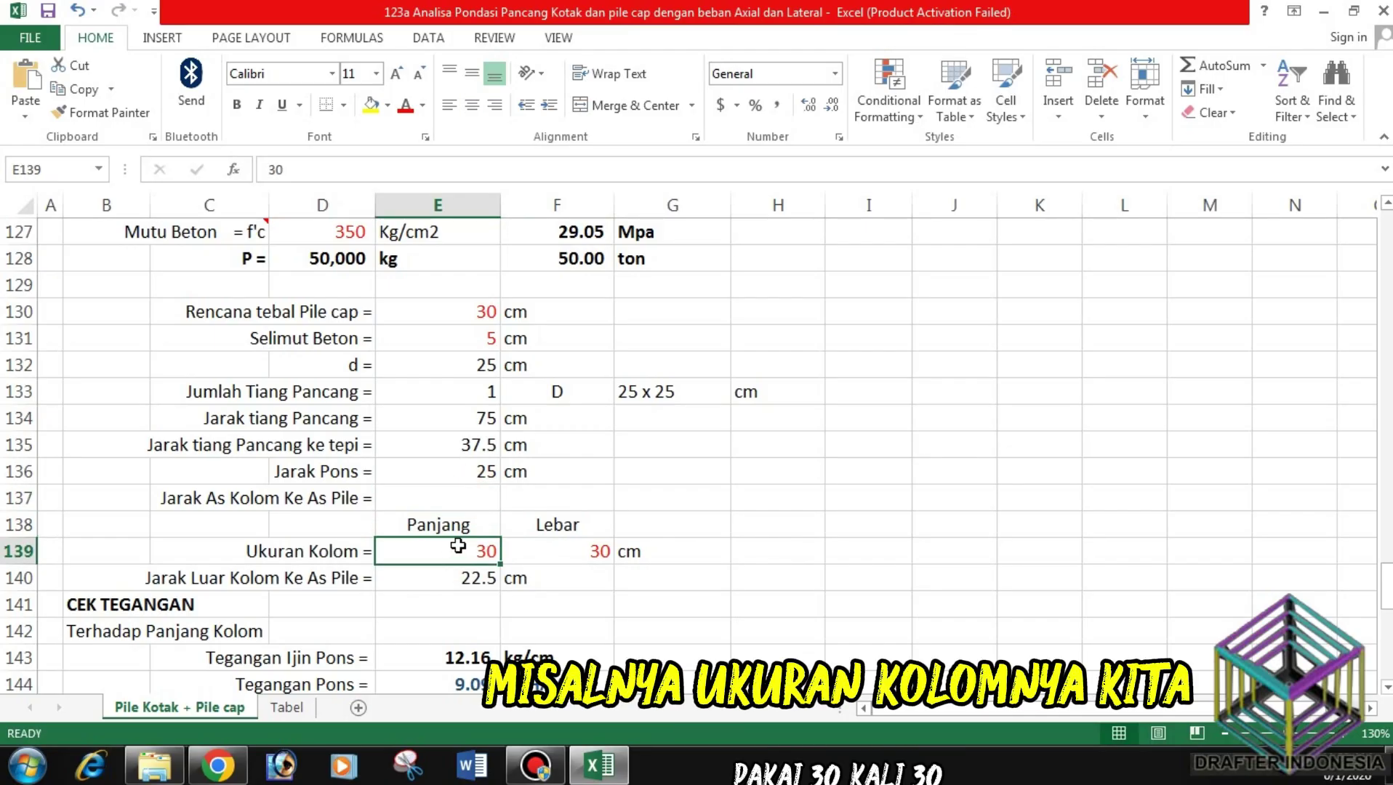
{"action": "left_click", "coordinate": [577, 550]}
{"action": "scroll", "coordinate": [727, 466], "scroll_direction": "down", "scroll_amount": 1}
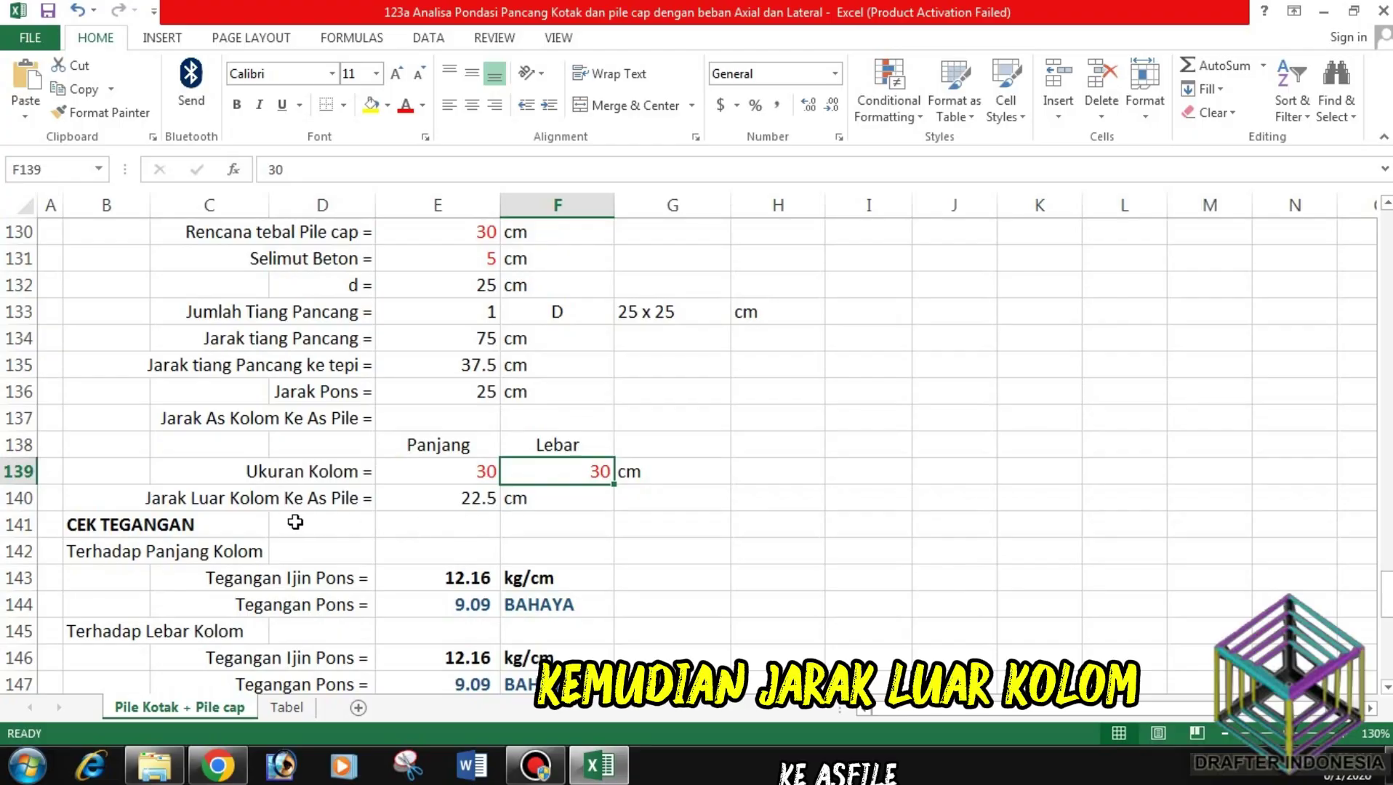
{"action": "left_click", "coordinate": [449, 500]}
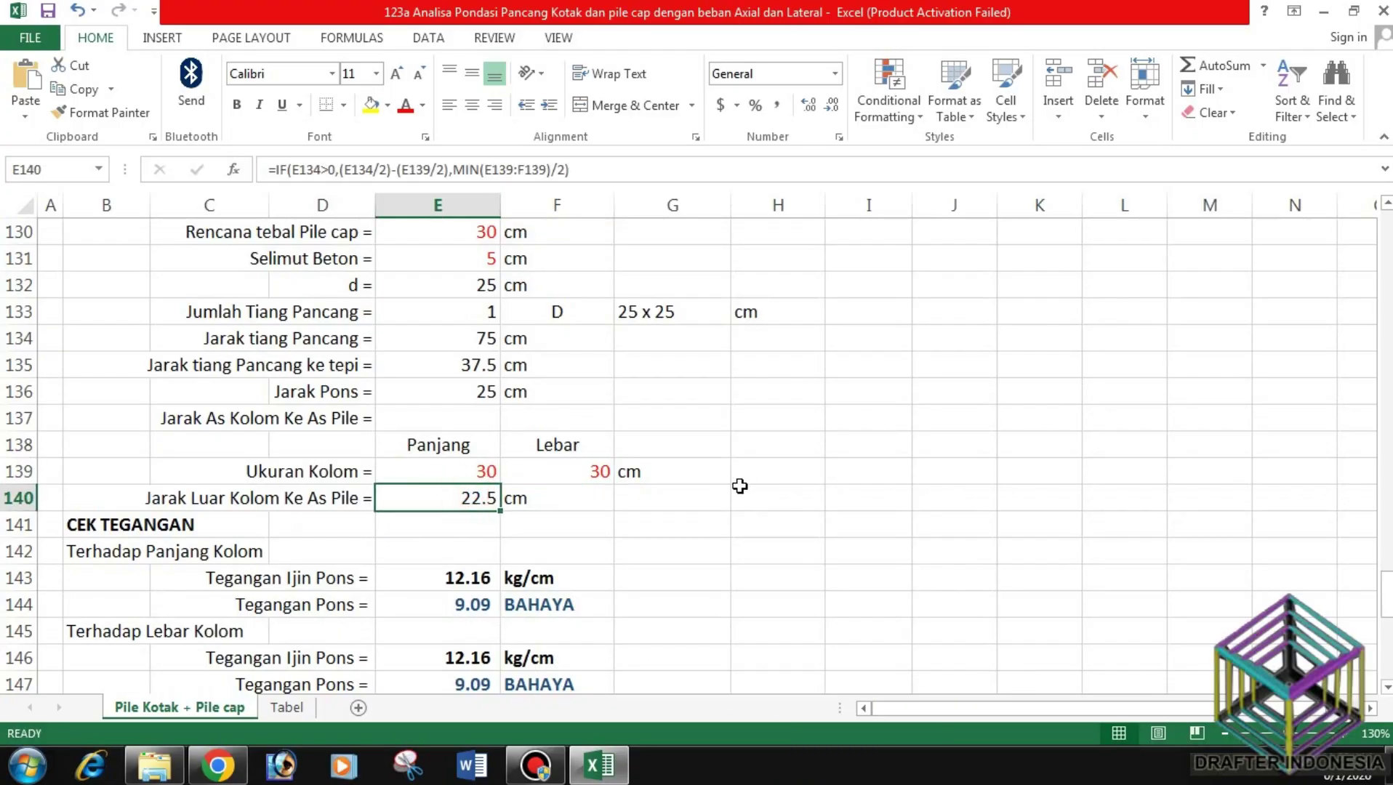
Step: Check the allowable and actual punching stress (Tegangan Ijin Pons and Tegangan Pons) with respect to the column length
{"action": "scroll", "coordinate": [739, 481], "scroll_direction": "down", "scroll_amount": 1}
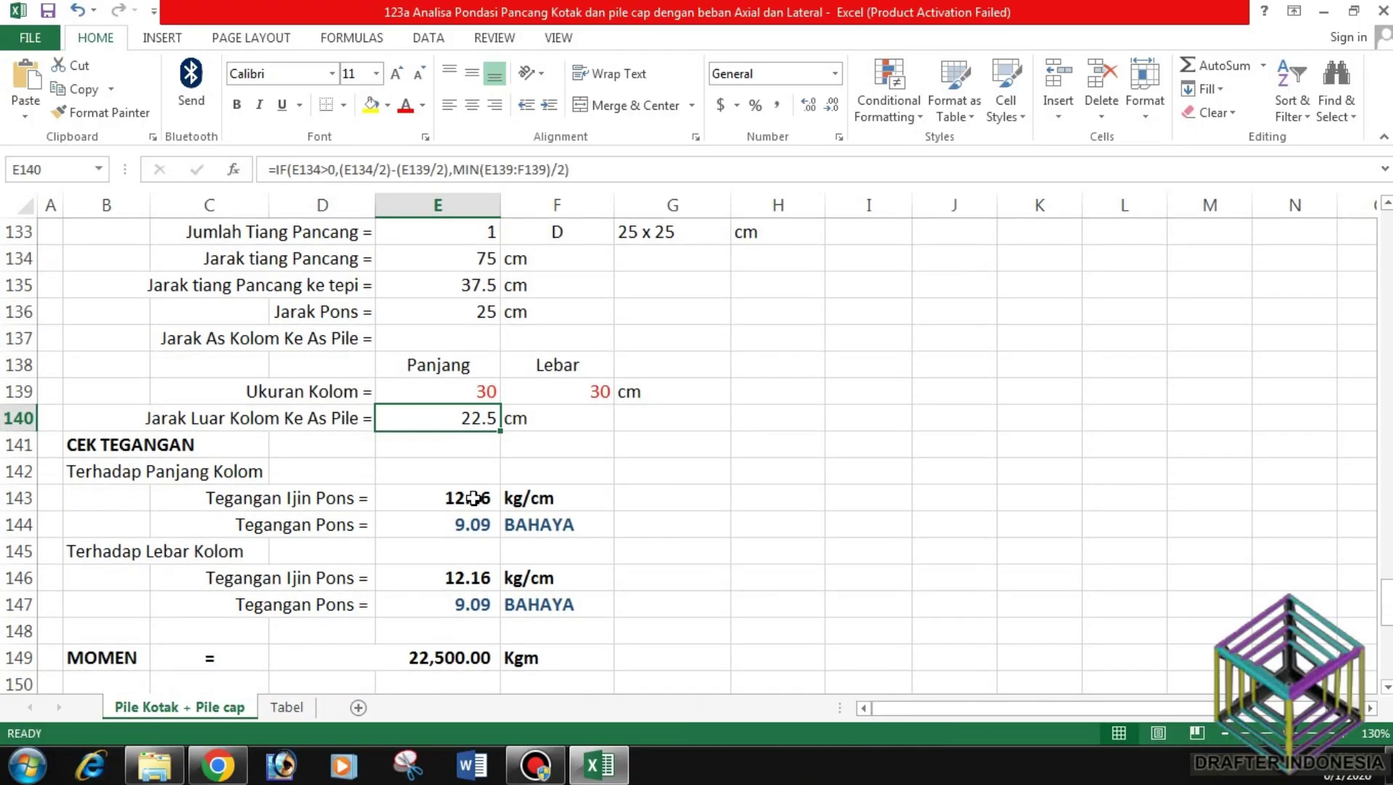
{"action": "left_click", "coordinate": [473, 499]}
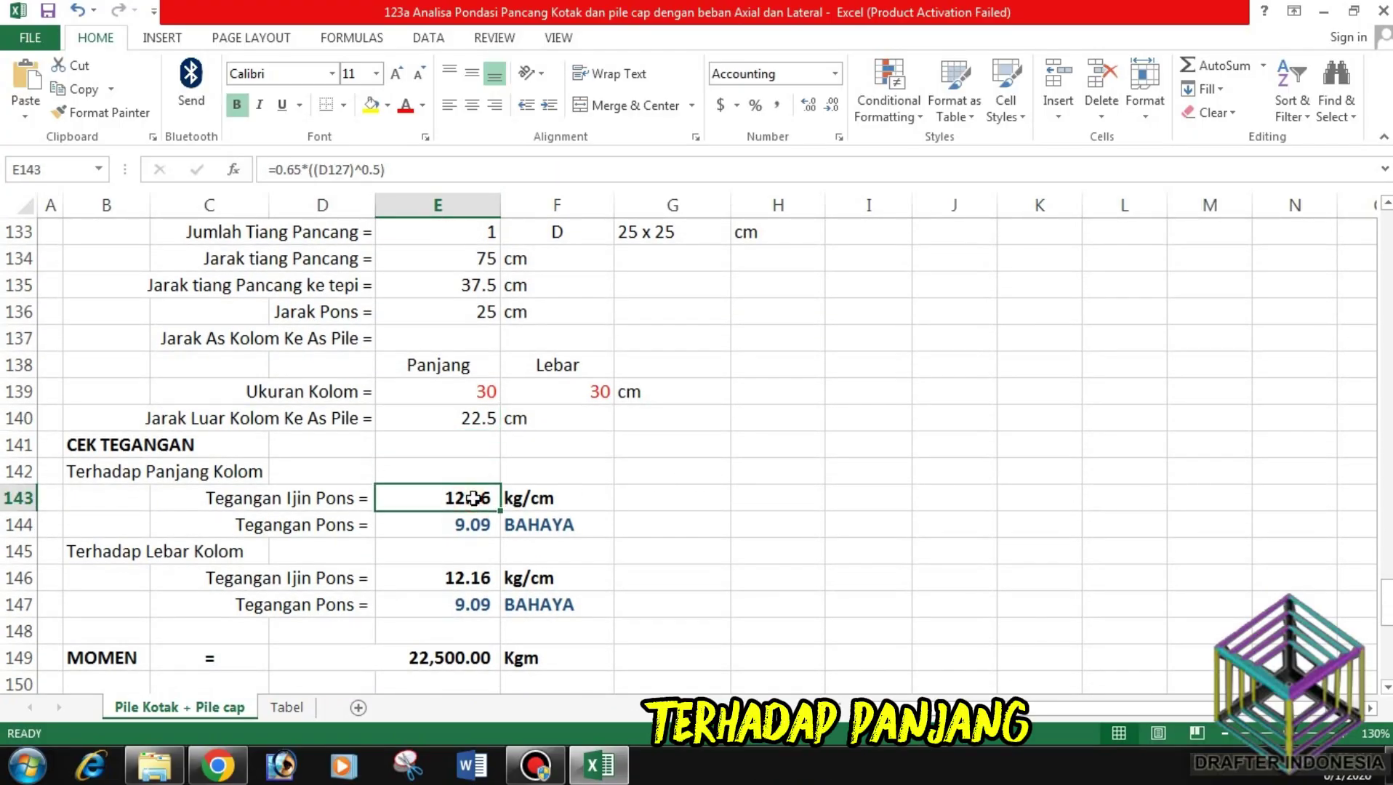
{"action": "left_click", "coordinate": [531, 499]}
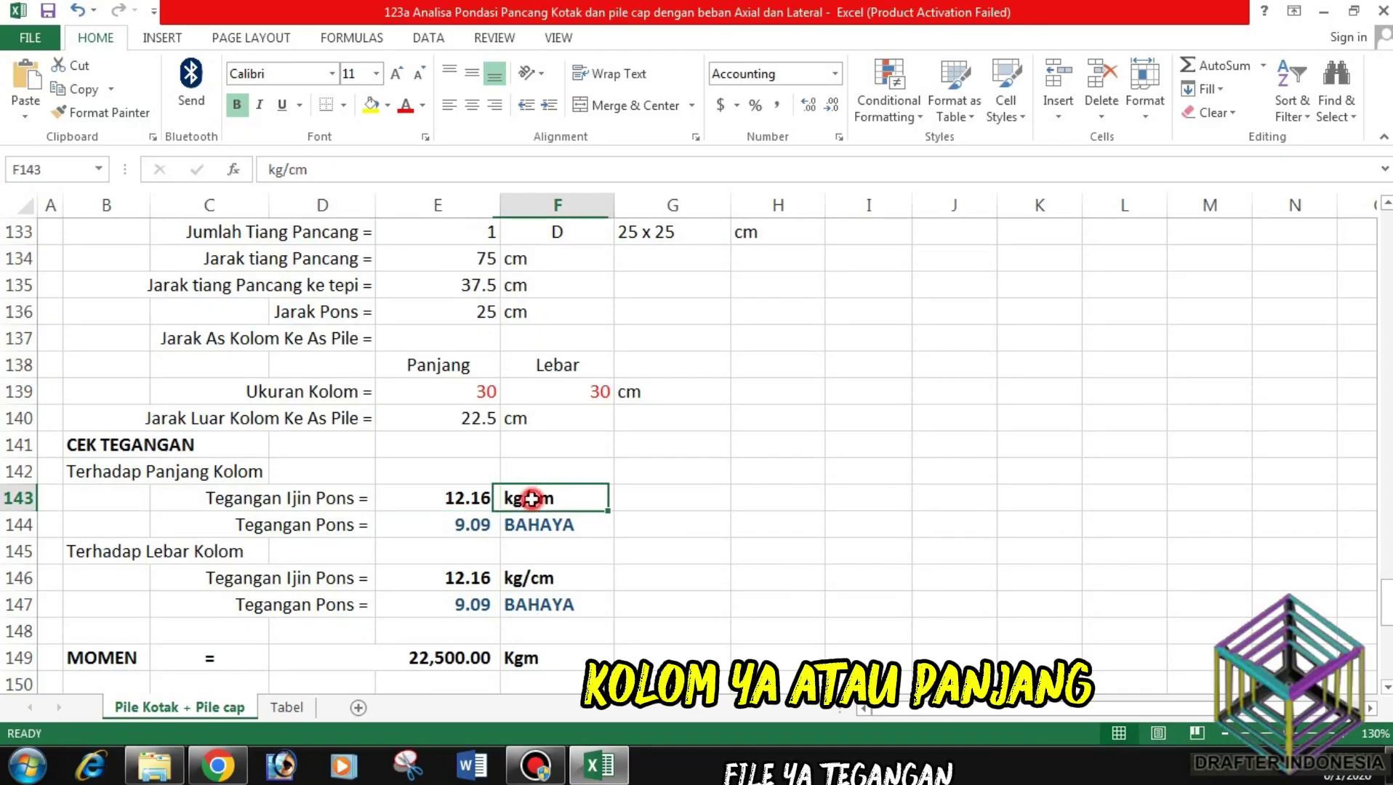
{"action": "left_click", "coordinate": [468, 522]}
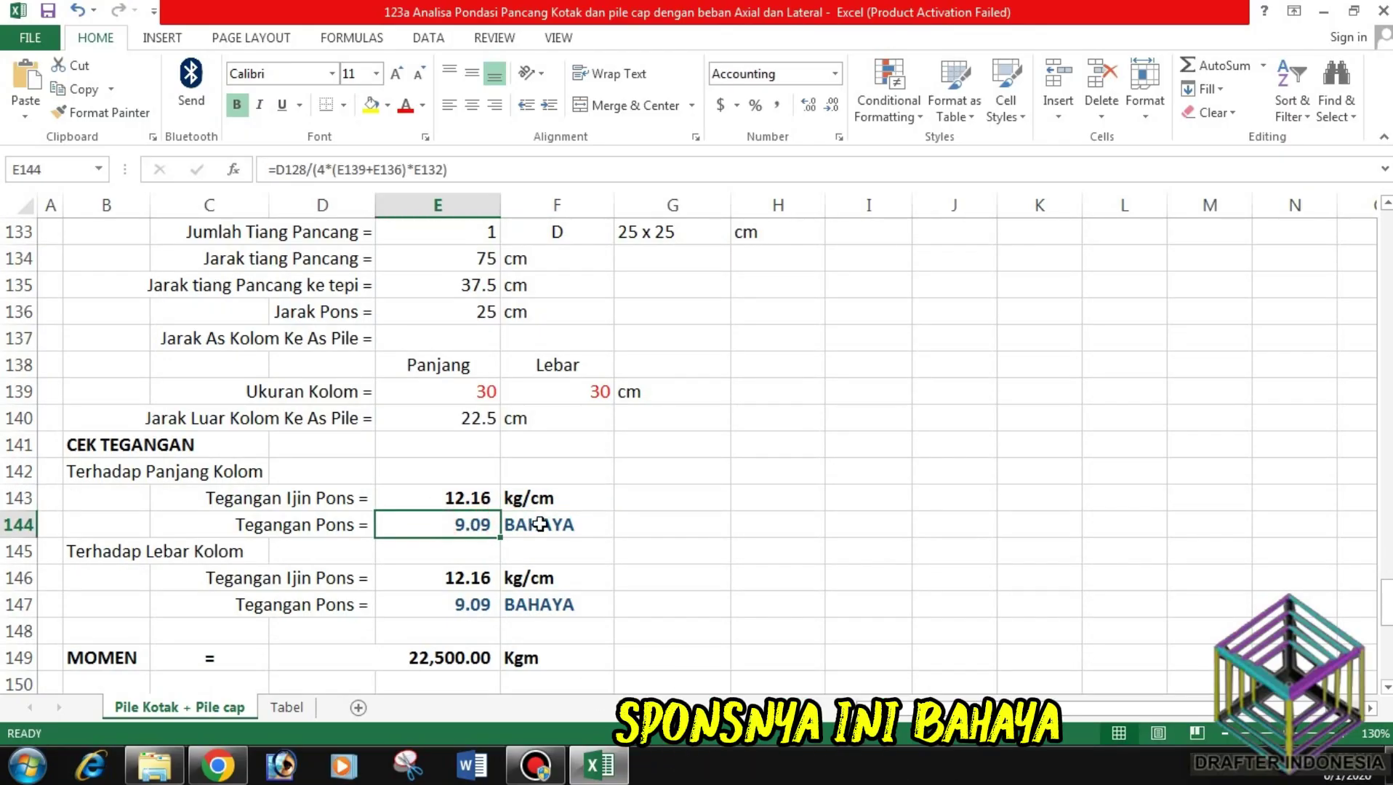
{"action": "left_click", "coordinate": [528, 522]}
Step: Check the allowable and actual punching stress and its safety verdict with respect to the column width
{"action": "left_click", "coordinate": [474, 568]}
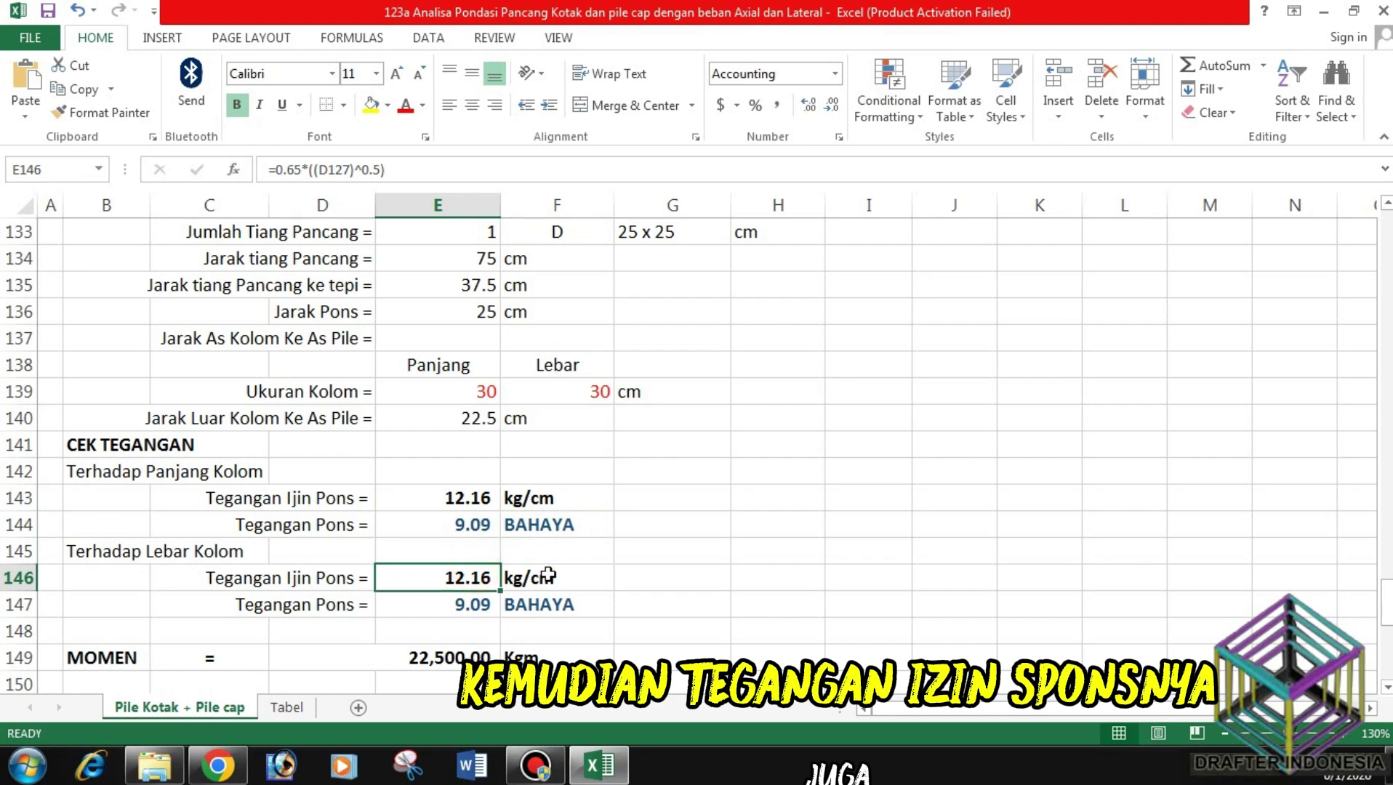
{"action": "left_click", "coordinate": [548, 578]}
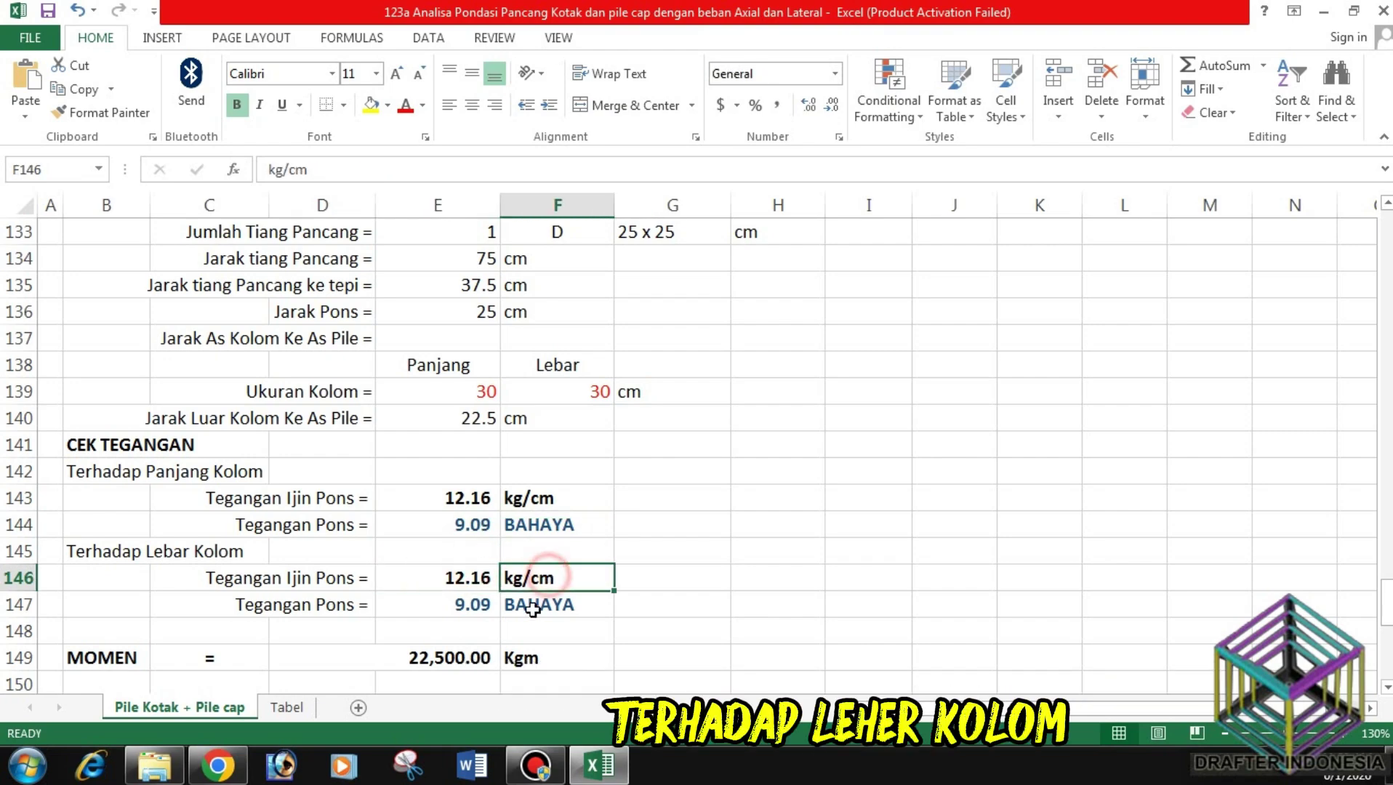
{"action": "left_click", "coordinate": [467, 602]}
{"action": "left_click", "coordinate": [518, 604]}
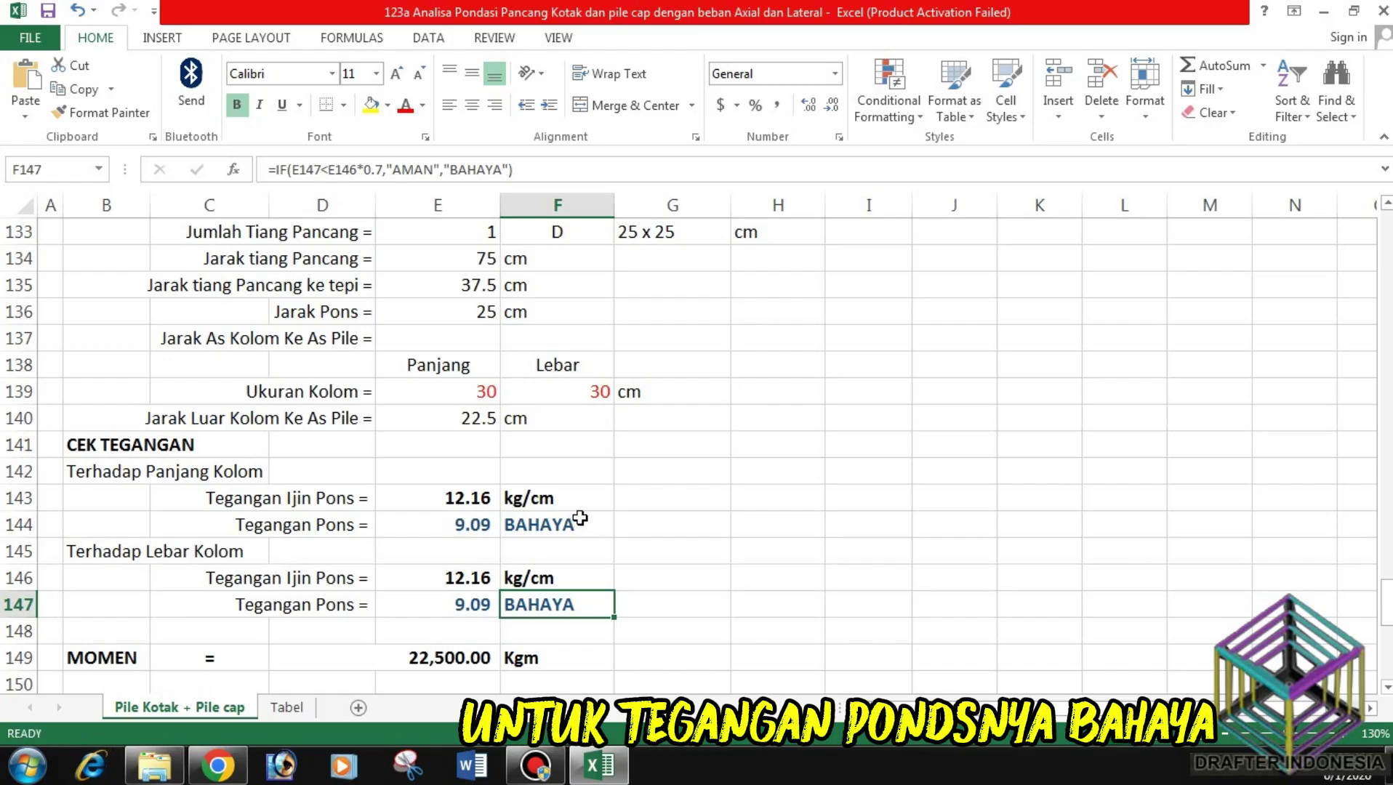
Step: Set the planned pile cap thickness (Rencana tebal Pile cap) to 40 cm
{"action": "scroll", "coordinate": [543, 533], "scroll_direction": "up", "scroll_amount": 3}
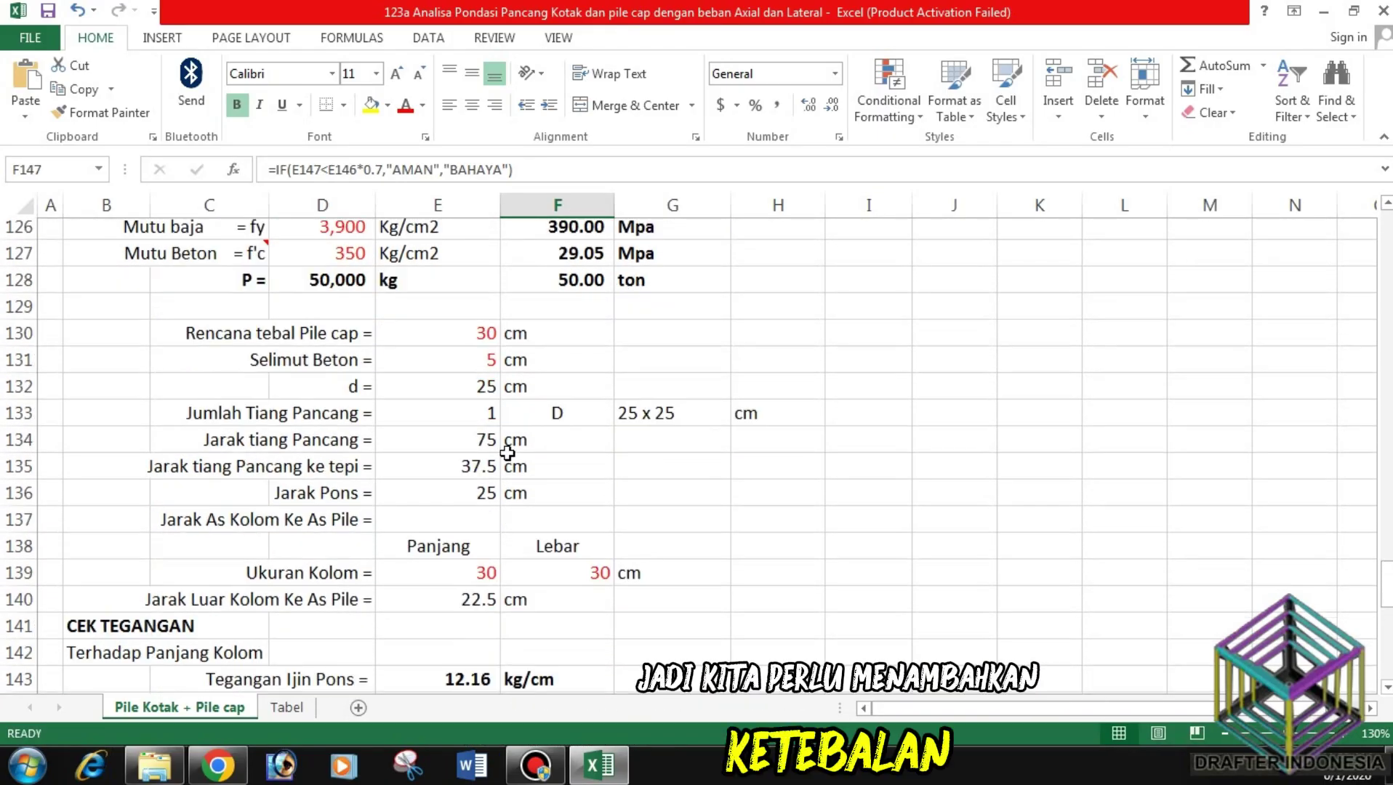
{"action": "scroll", "coordinate": [491, 267], "scroll_direction": "down", "scroll_amount": 2}
{"action": "left_click", "coordinate": [490, 237]}
{"action": "type", "text": "40"}
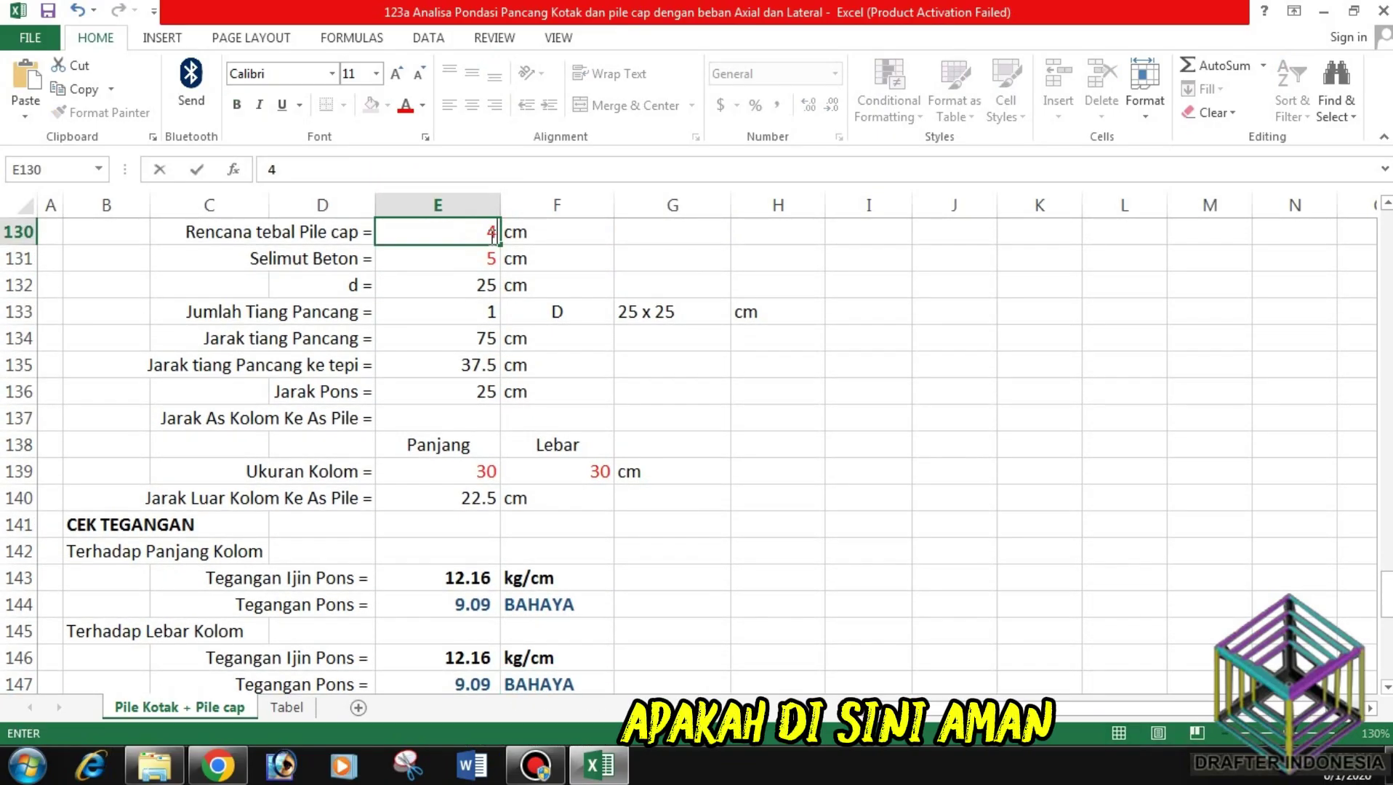
{"action": "key", "text": "Return"}
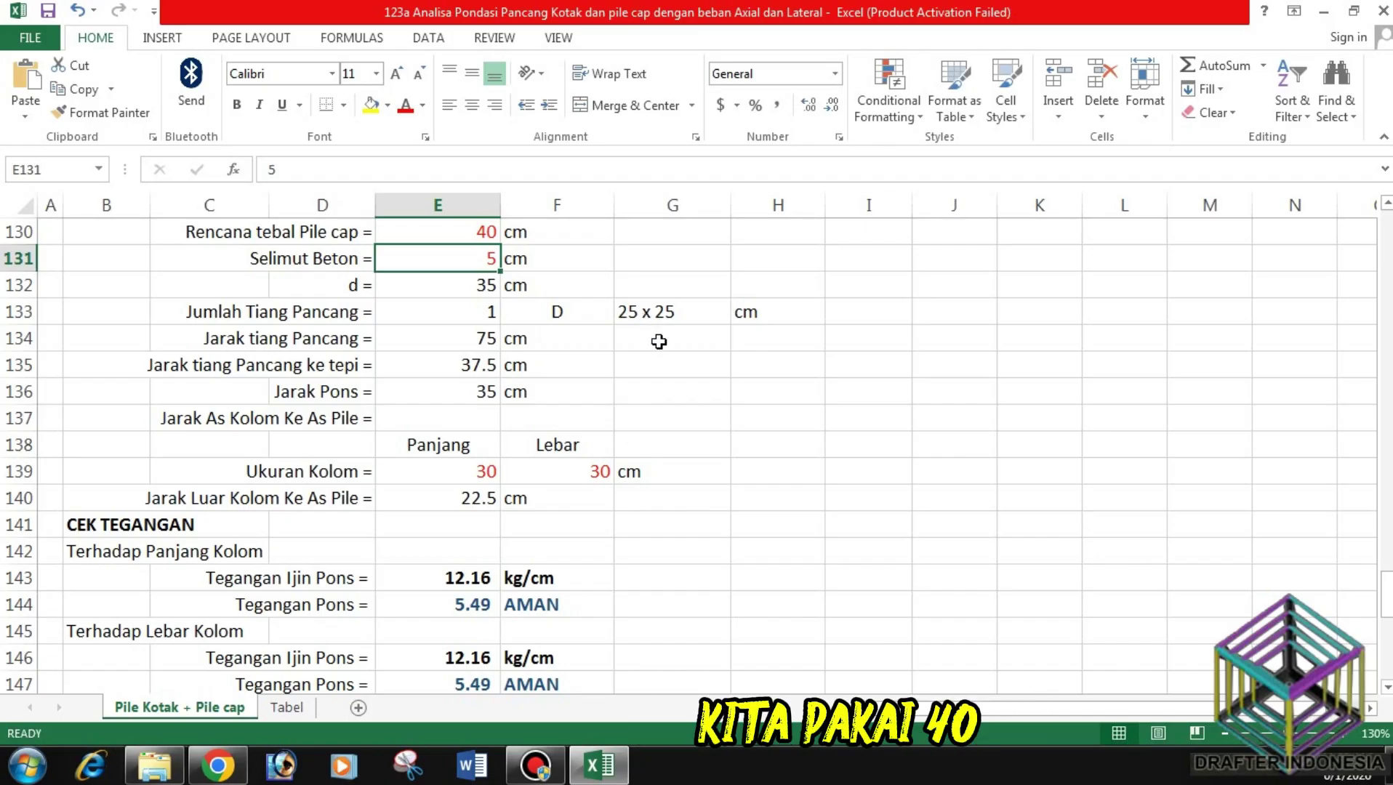
Step: Set the planned pile cap thickness to 30 cm and the concrete cover (Selimut Beton) to 2.5 cm
{"action": "scroll", "coordinate": [665, 341], "scroll_direction": "down", "scroll_amount": 1}
{"action": "scroll", "coordinate": [665, 342], "scroll_direction": "up", "scroll_amount": 2}
{"action": "left_click", "coordinate": [489, 305]}
{"action": "type", "text": "30"}
{"action": "key", "text": "Return"}
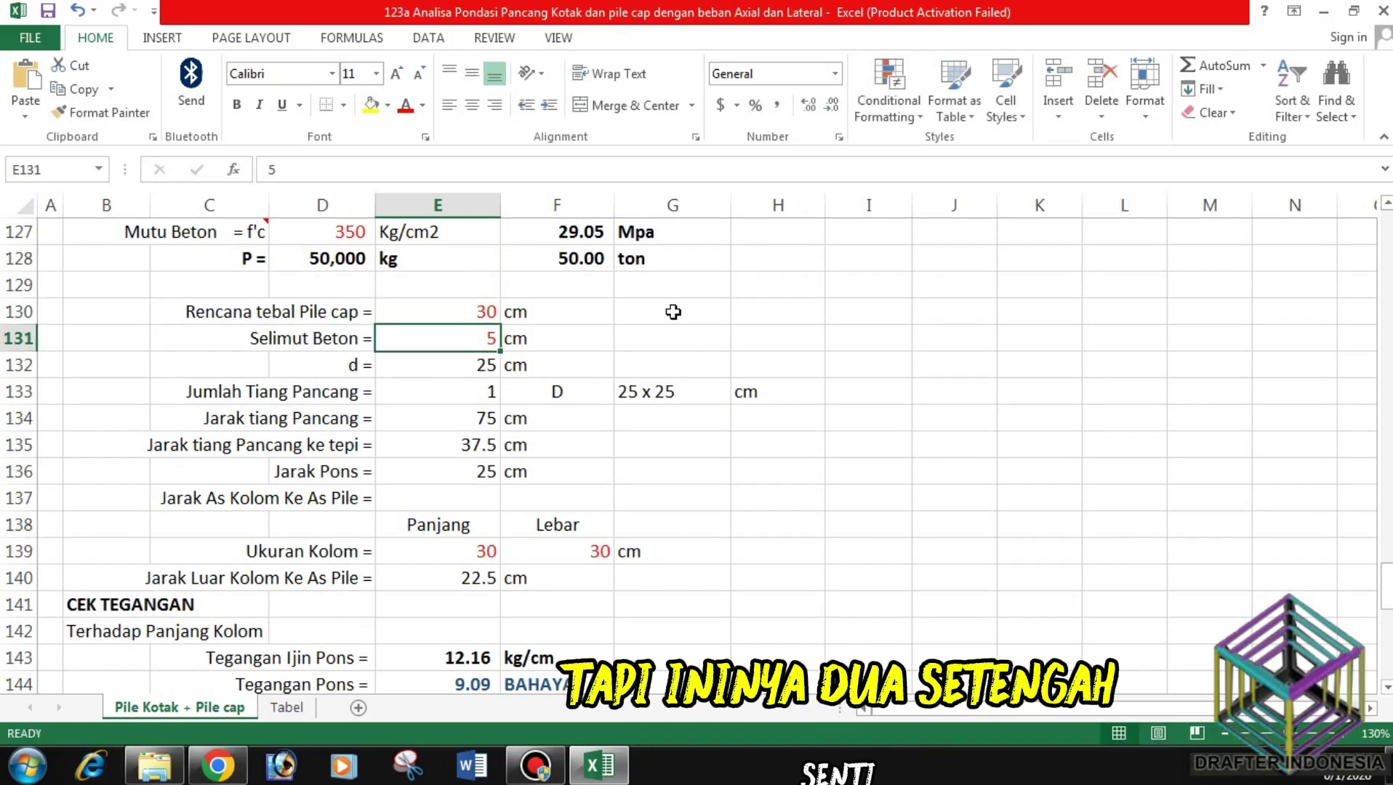
{"action": "type", "text": "2.5"}
{"action": "key", "text": "Return"}
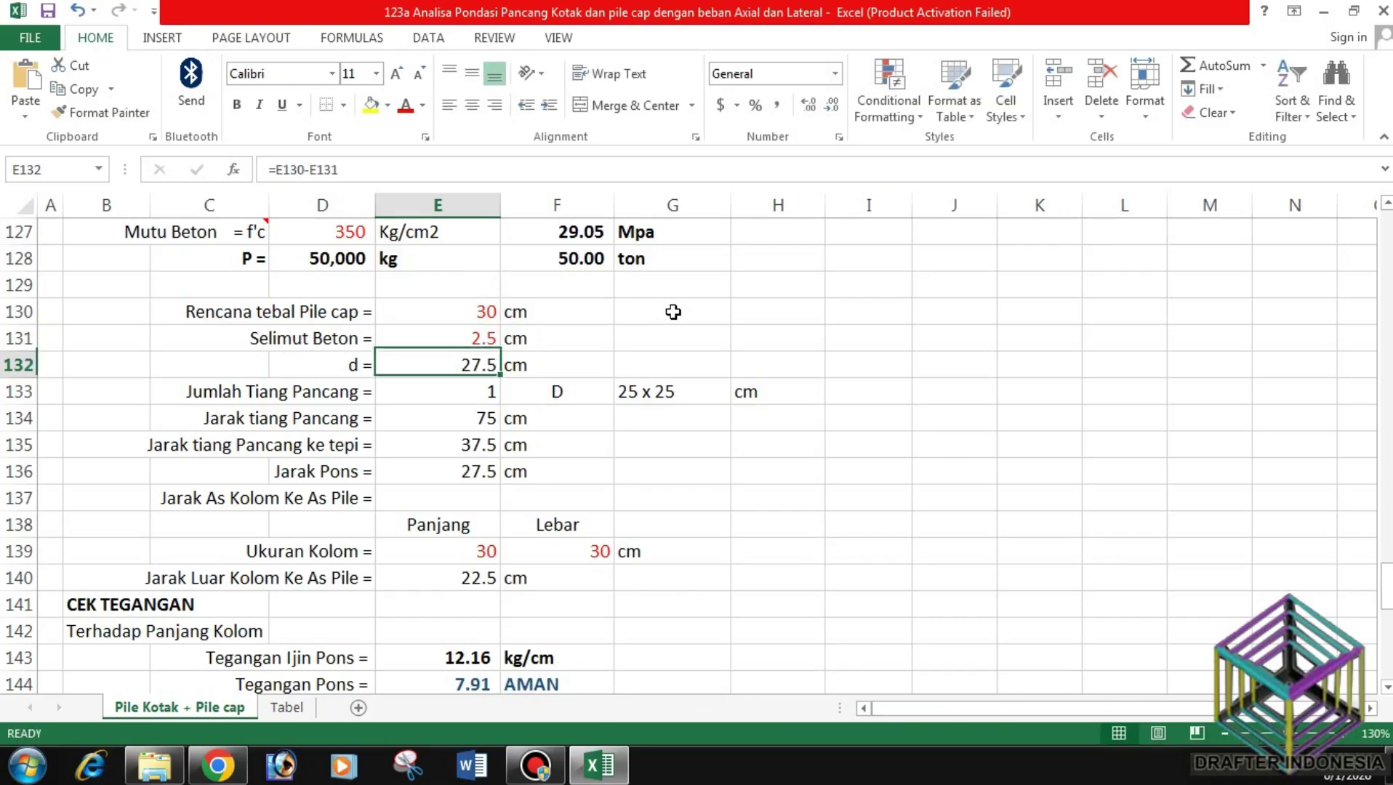
Step: Set the pile cap's concrete cover (Selimut Beton) to 4 cm
{"action": "scroll", "coordinate": [668, 405], "scroll_direction": "down", "scroll_amount": 1}
{"action": "scroll", "coordinate": [581, 404], "scroll_direction": "up", "scroll_amount": 2}
{"action": "left_click", "coordinate": [461, 414]}
{"action": "type", "text": "4"}
{"action": "key", "text": "Return"}
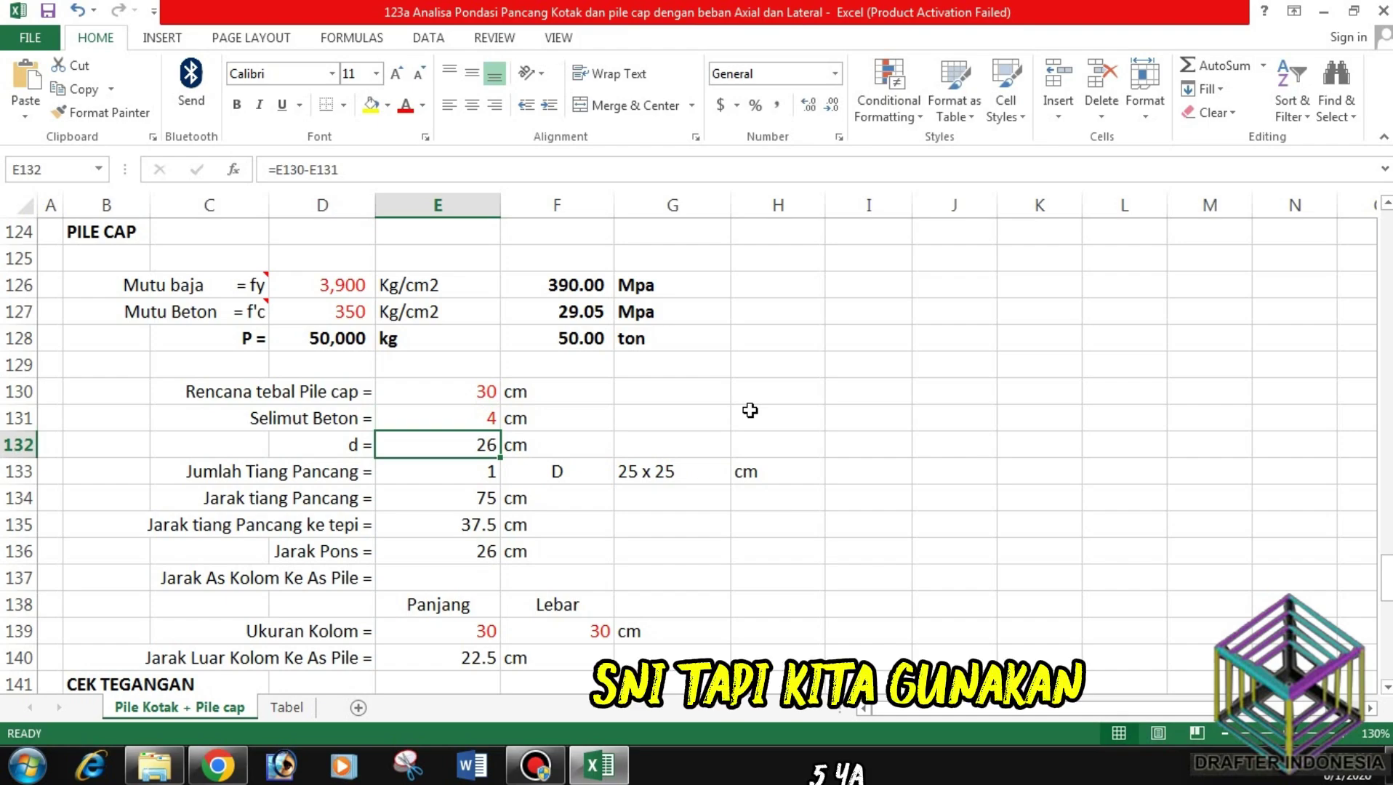
Step: Set the concrete cover to 5 cm and the planned pile cap thickness to 40 cm
{"action": "key", "text": "Up"}
{"action": "type", "text": "5"}
{"action": "key", "text": "Return"}
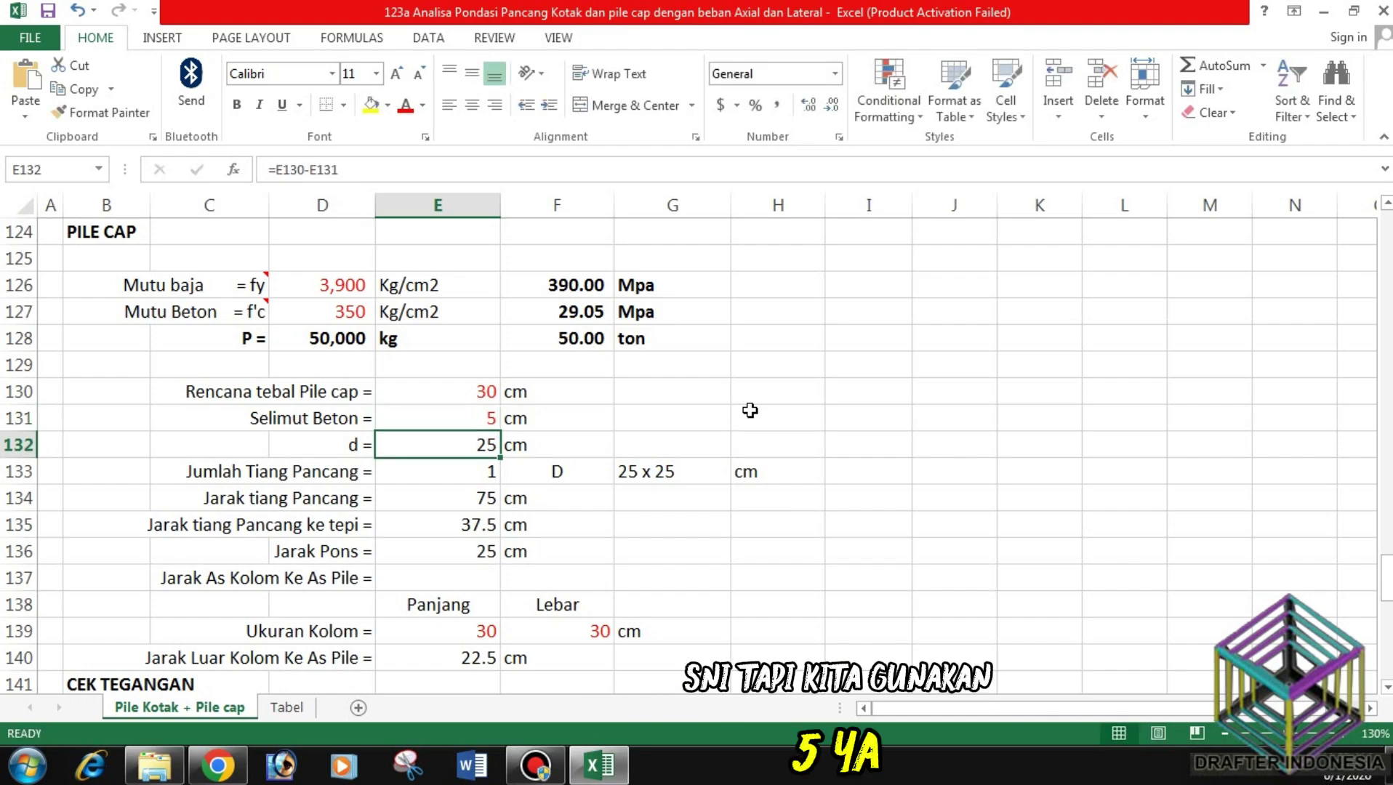
{"action": "key", "text": "Up"}
{"action": "key", "text": "Up"}
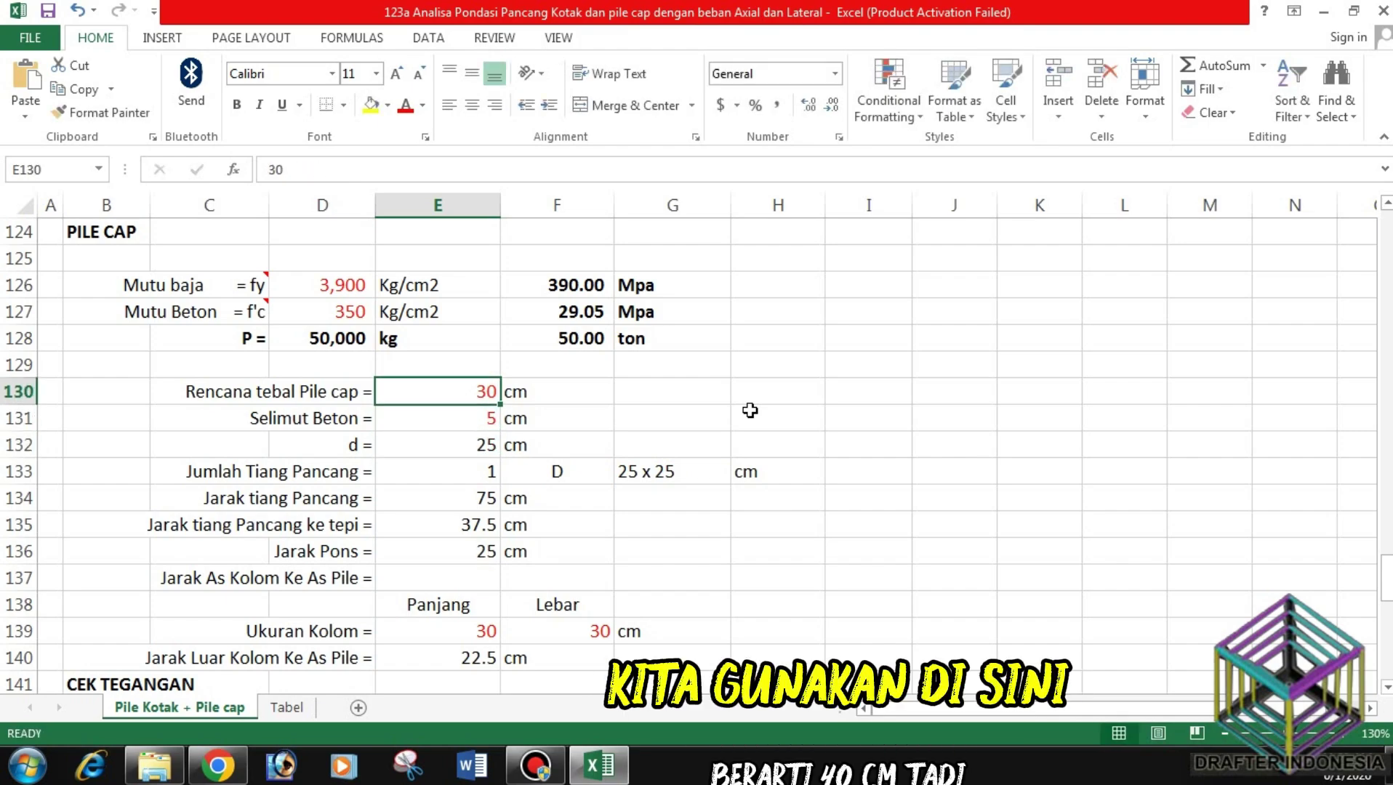
{"action": "type", "text": "340"}
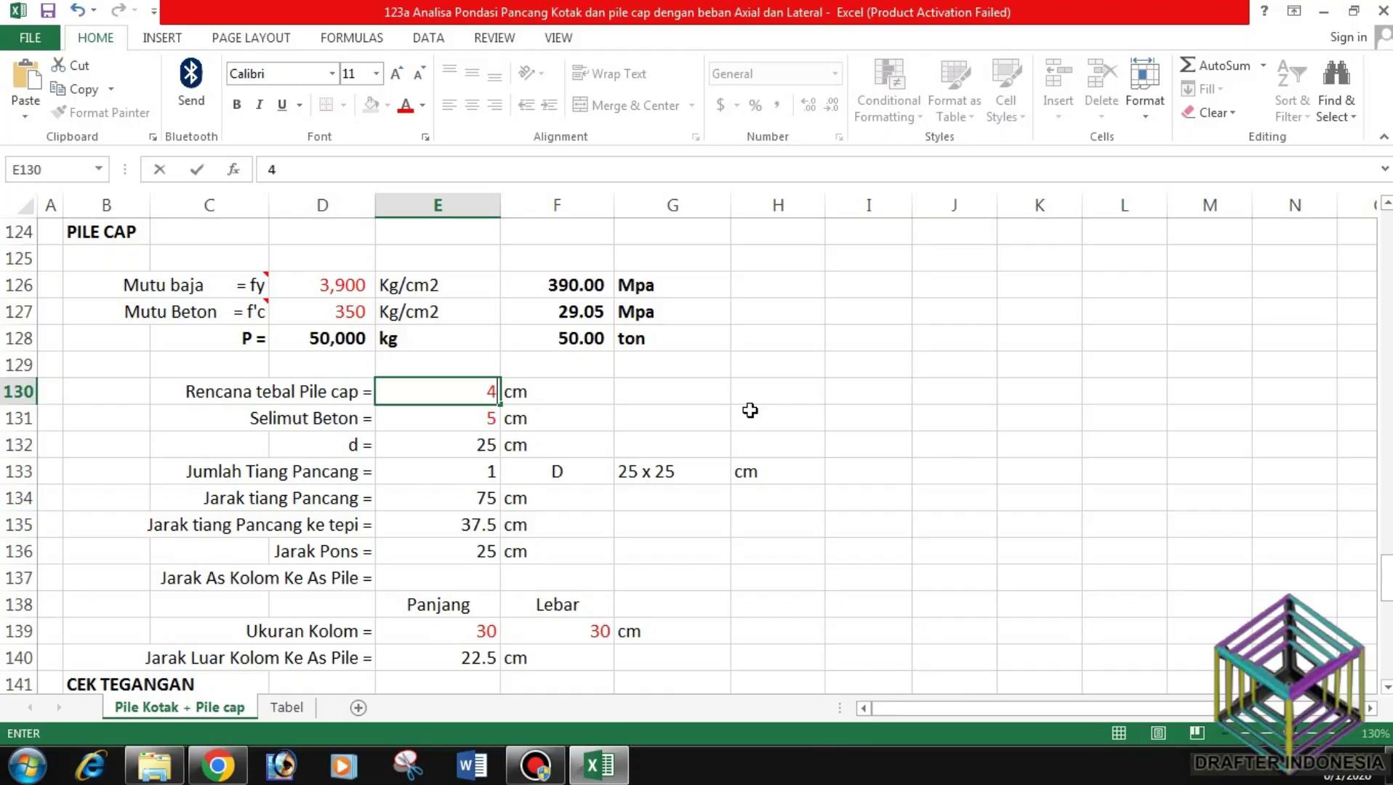
{"action": "key", "text": "Return"}
Step: Examine the pile cap moment and the Mu, f.b.d² and resulting Mpa values of the As calculation
{"action": "scroll", "coordinate": [669, 550], "scroll_direction": "down", "scroll_amount": 4}
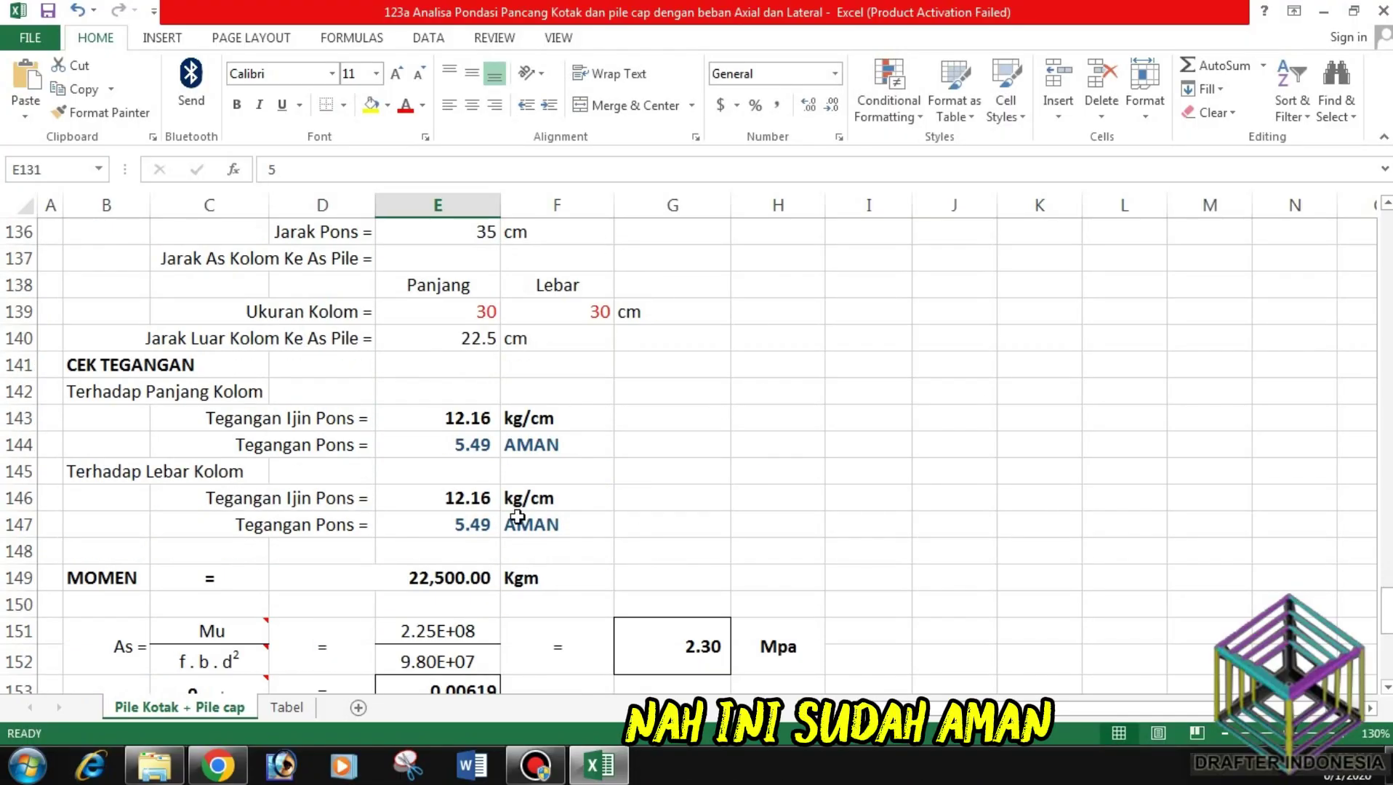
{"action": "left_click", "coordinate": [461, 578]}
{"action": "scroll", "coordinate": [575, 516], "scroll_direction": "down", "scroll_amount": 1}
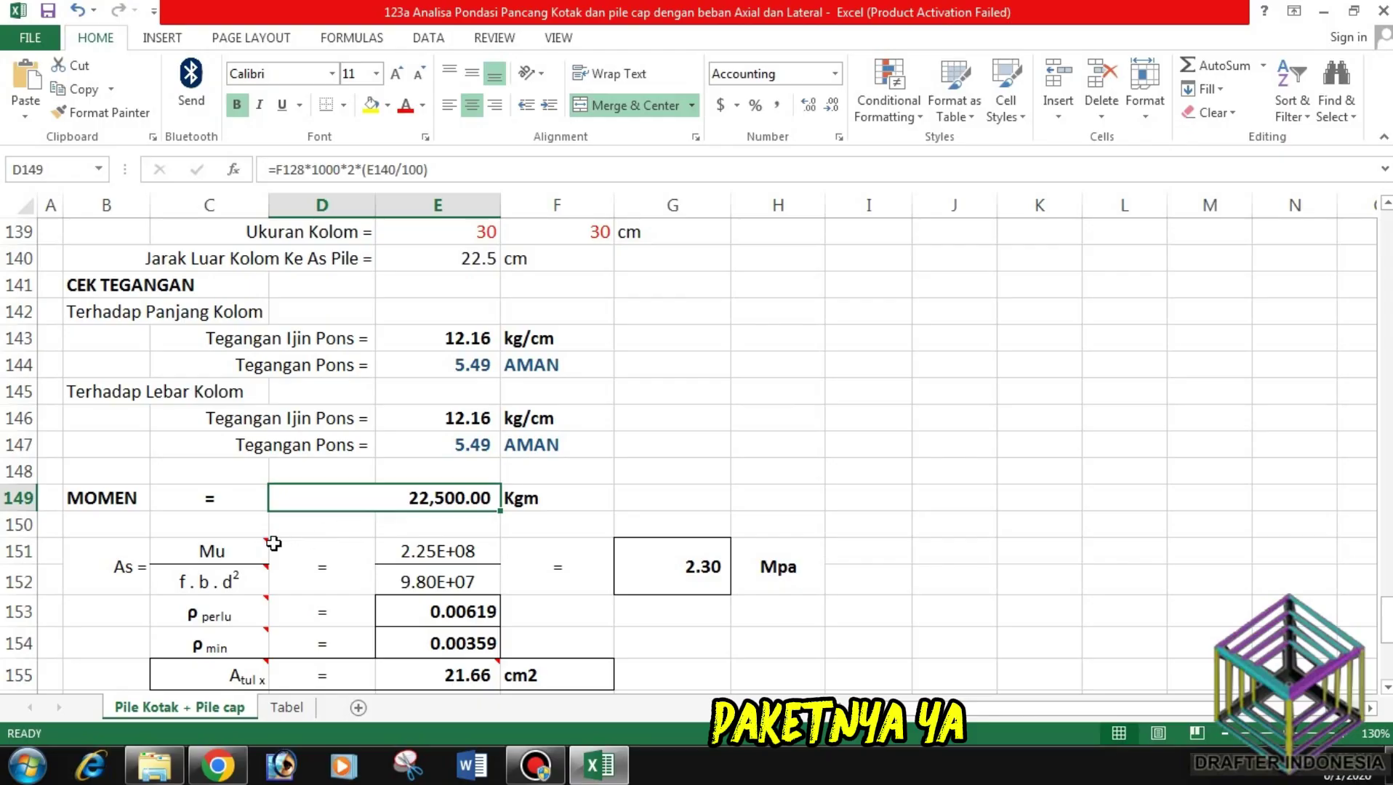
{"action": "left_click", "coordinate": [211, 551]}
{"action": "left_click", "coordinate": [210, 582]}
{"action": "scroll", "coordinate": [379, 512], "scroll_direction": "down", "scroll_amount": 1}
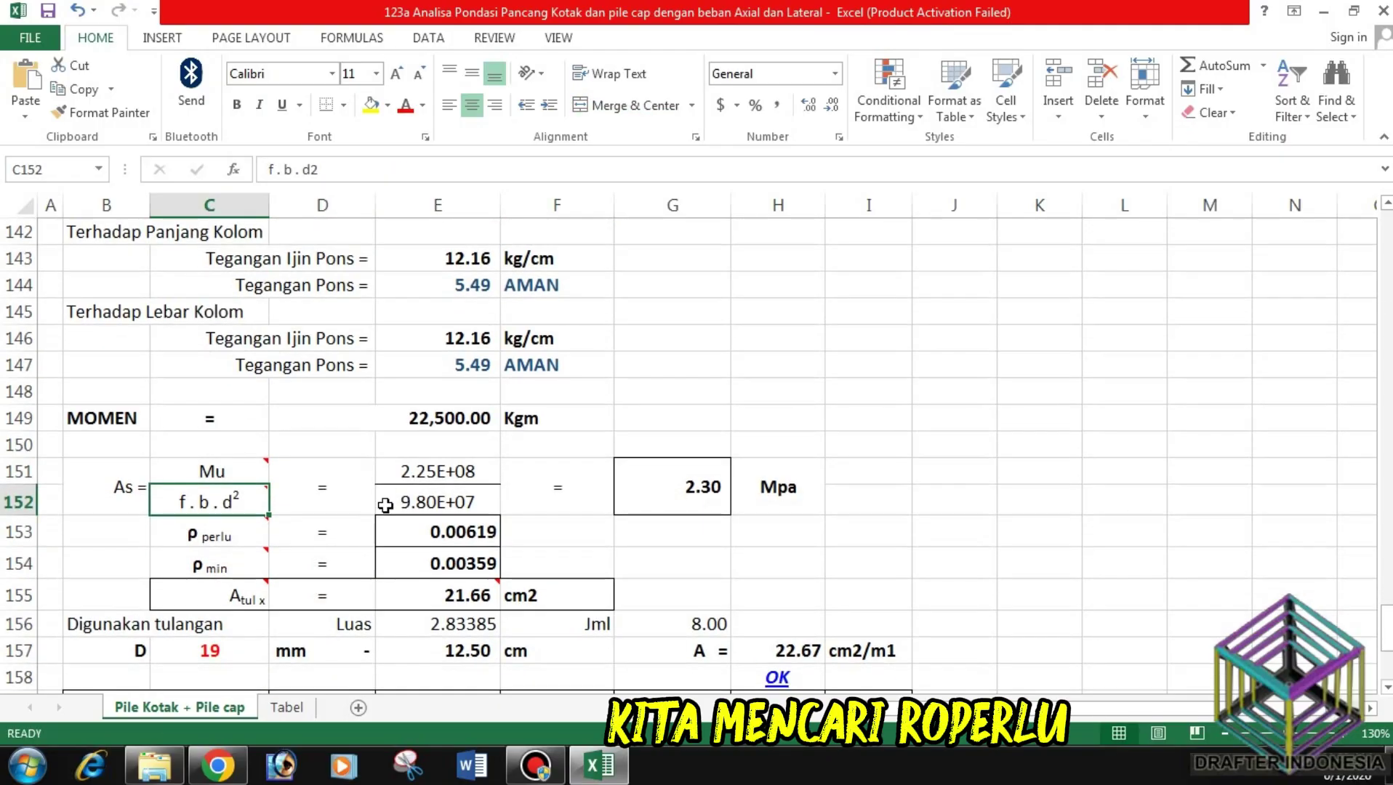
{"action": "left_click", "coordinate": [439, 469]}
{"action": "left_click", "coordinate": [439, 501]}
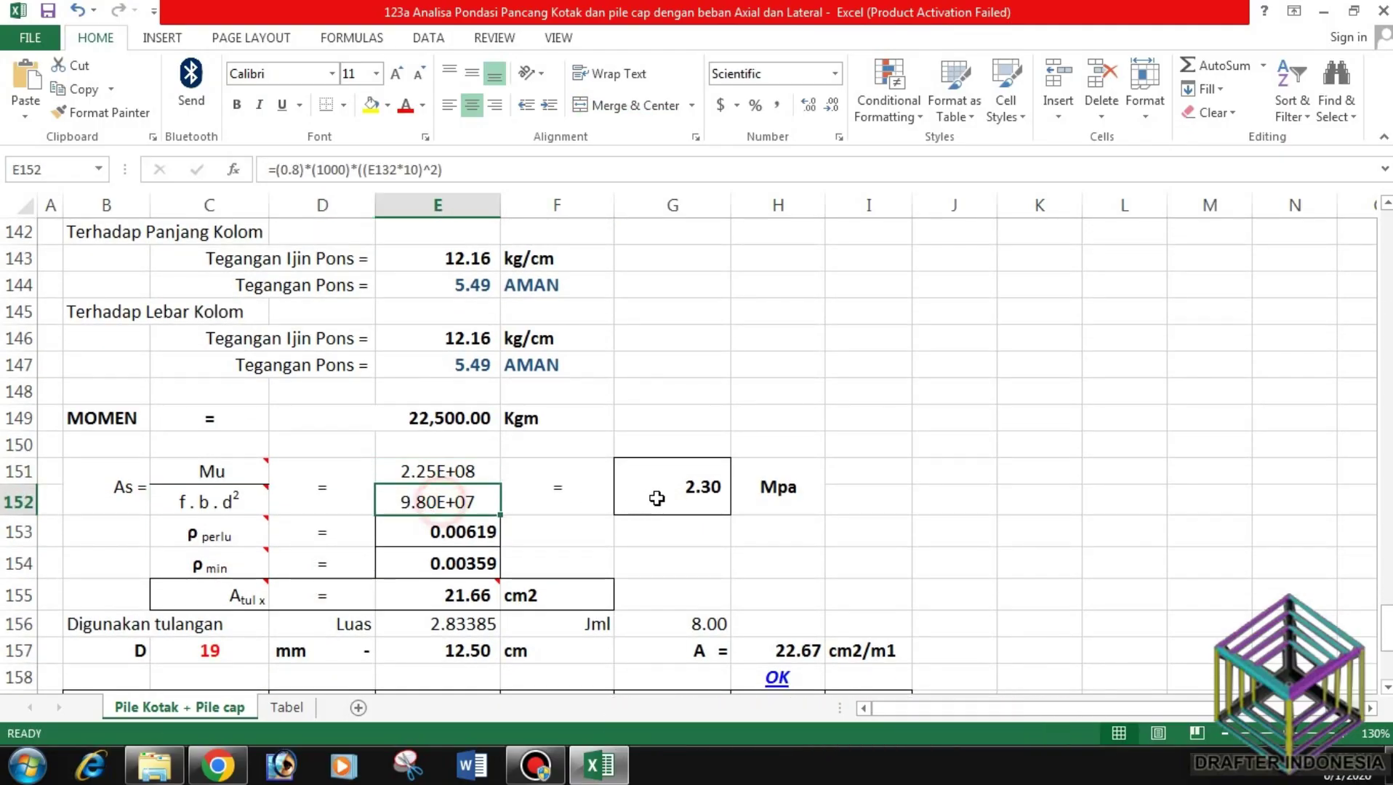
{"action": "left_click", "coordinate": [673, 488]}
{"action": "left_click", "coordinate": [791, 488]}
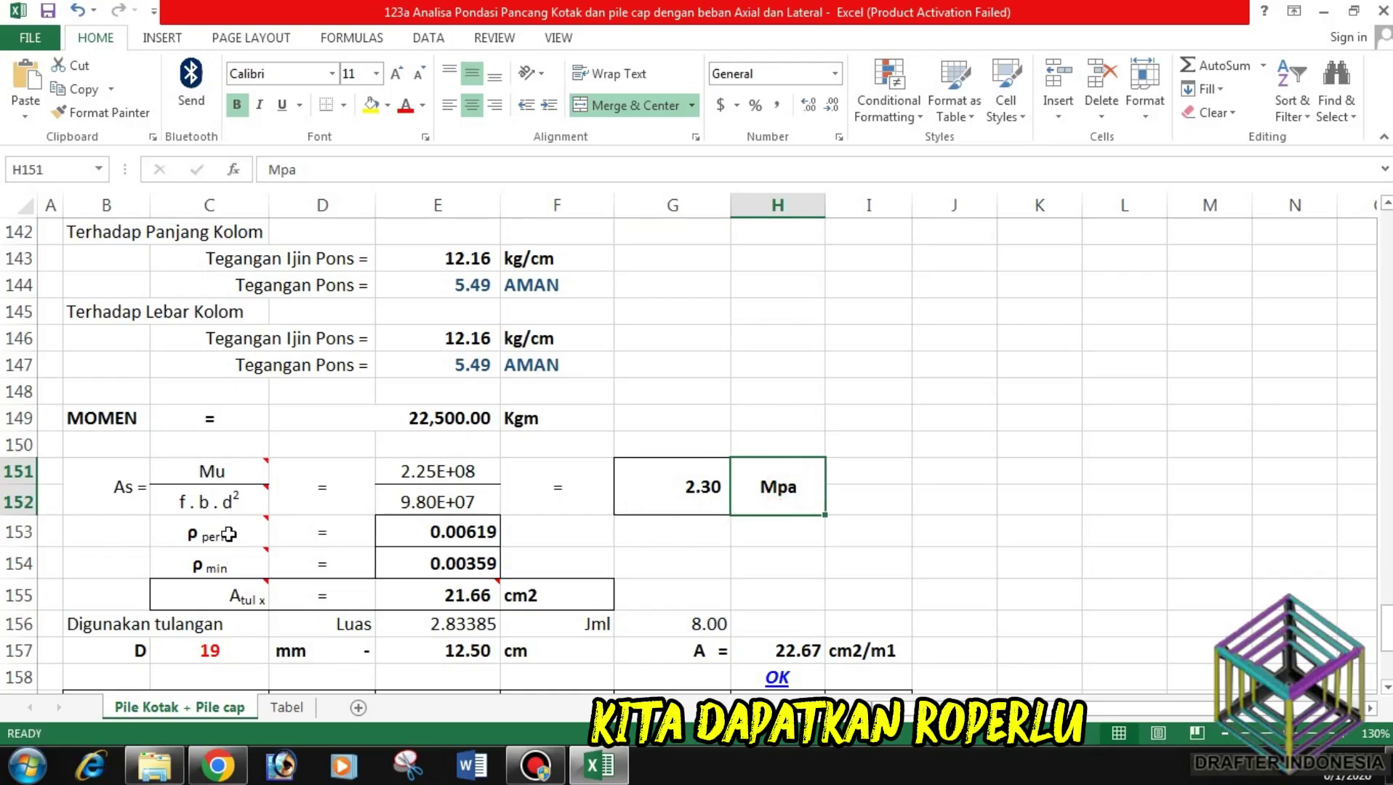
Step: Check the required and minimum reinforcement ratios (ρ perlu, ρ min) and the reinforcement area A tul x
{"action": "left_click", "coordinate": [218, 532]}
{"action": "left_click", "coordinate": [436, 532]}
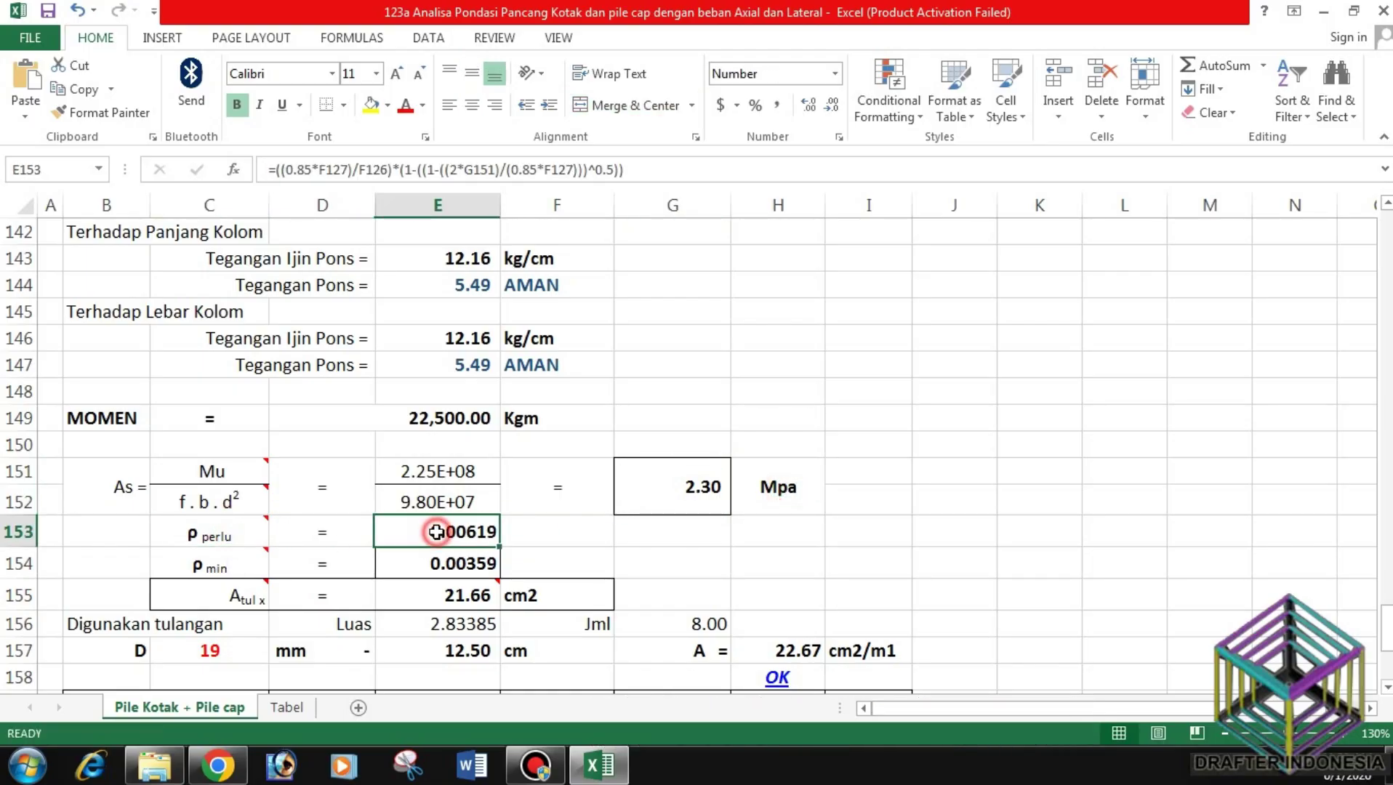
{"action": "left_click", "coordinate": [218, 563]}
{"action": "left_click", "coordinate": [439, 565]}
{"action": "left_click", "coordinate": [466, 593]}
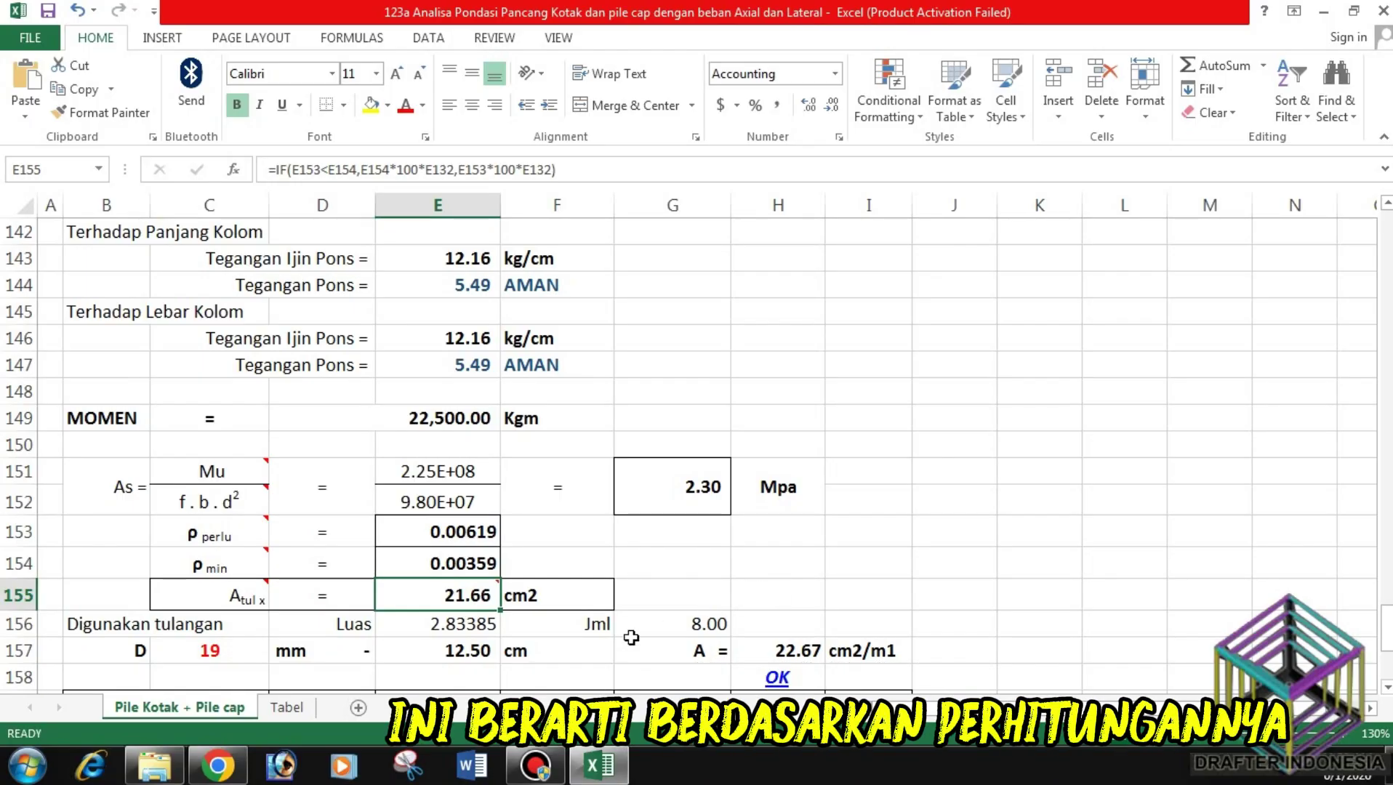
Step: Try reinforcement diameters of 13 mm and 16 mm under Digunakan tulangan
{"action": "scroll", "coordinate": [604, 654], "scroll_direction": "down", "scroll_amount": 1}
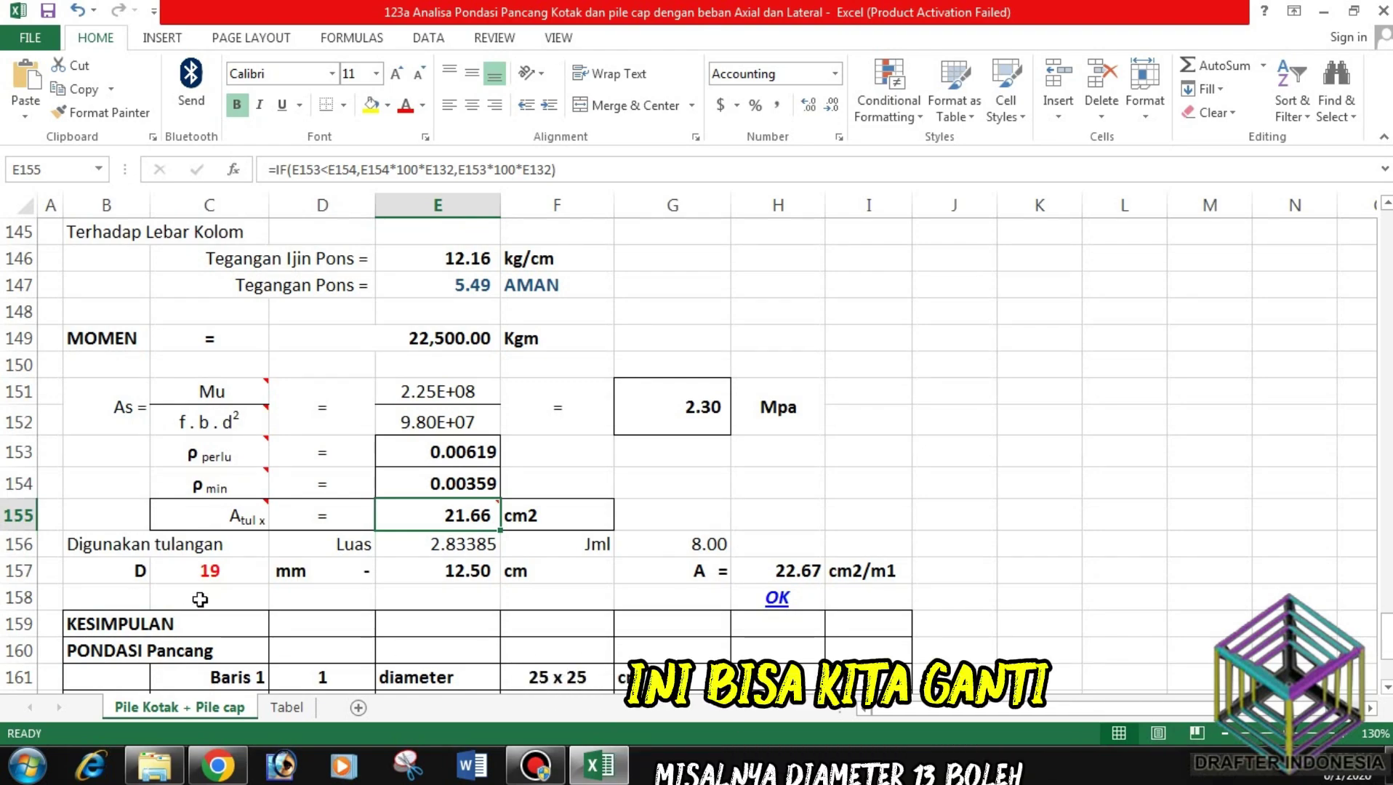
{"action": "left_click", "coordinate": [205, 573]}
{"action": "type", "text": "13"}
{"action": "key", "text": "Return"}
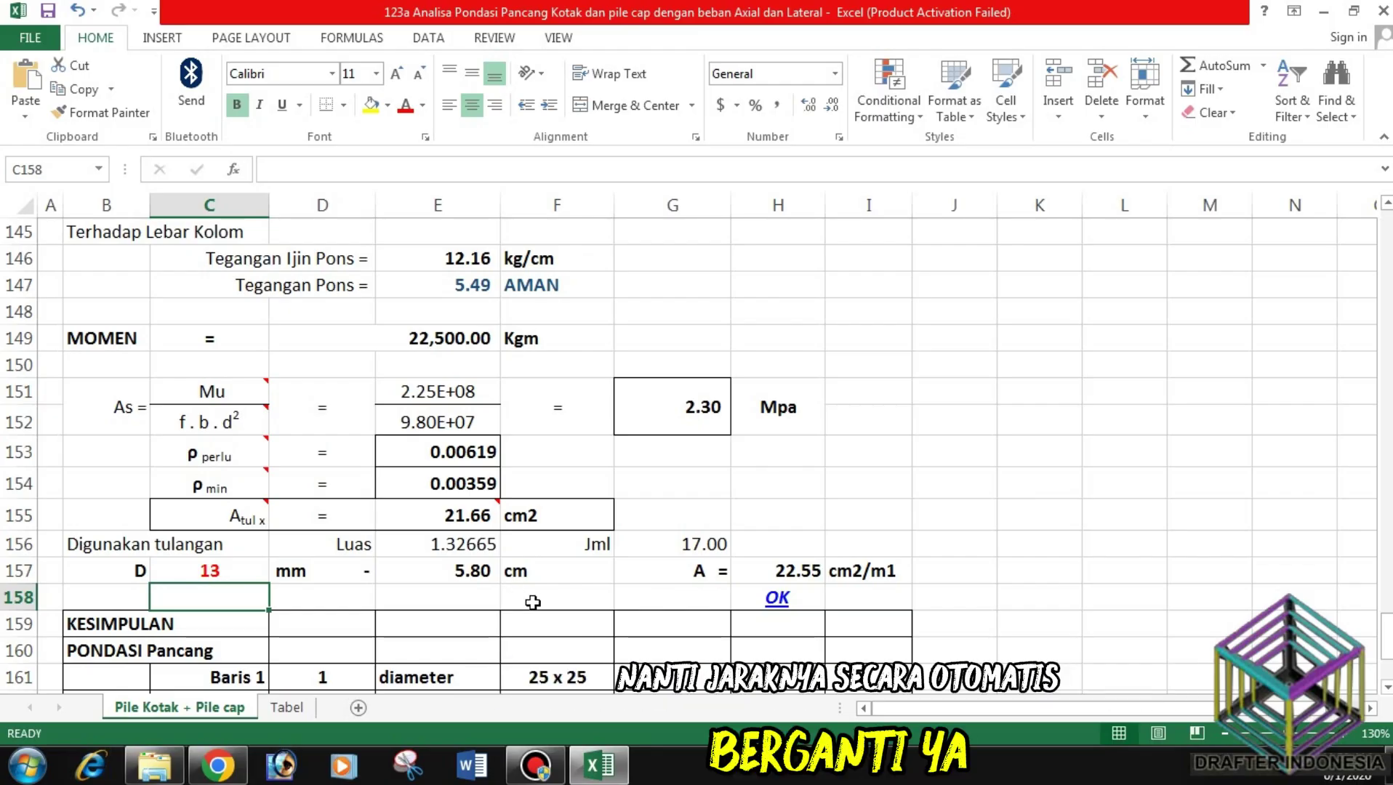
{"action": "key", "text": "Up"}
{"action": "type", "text": "16"}
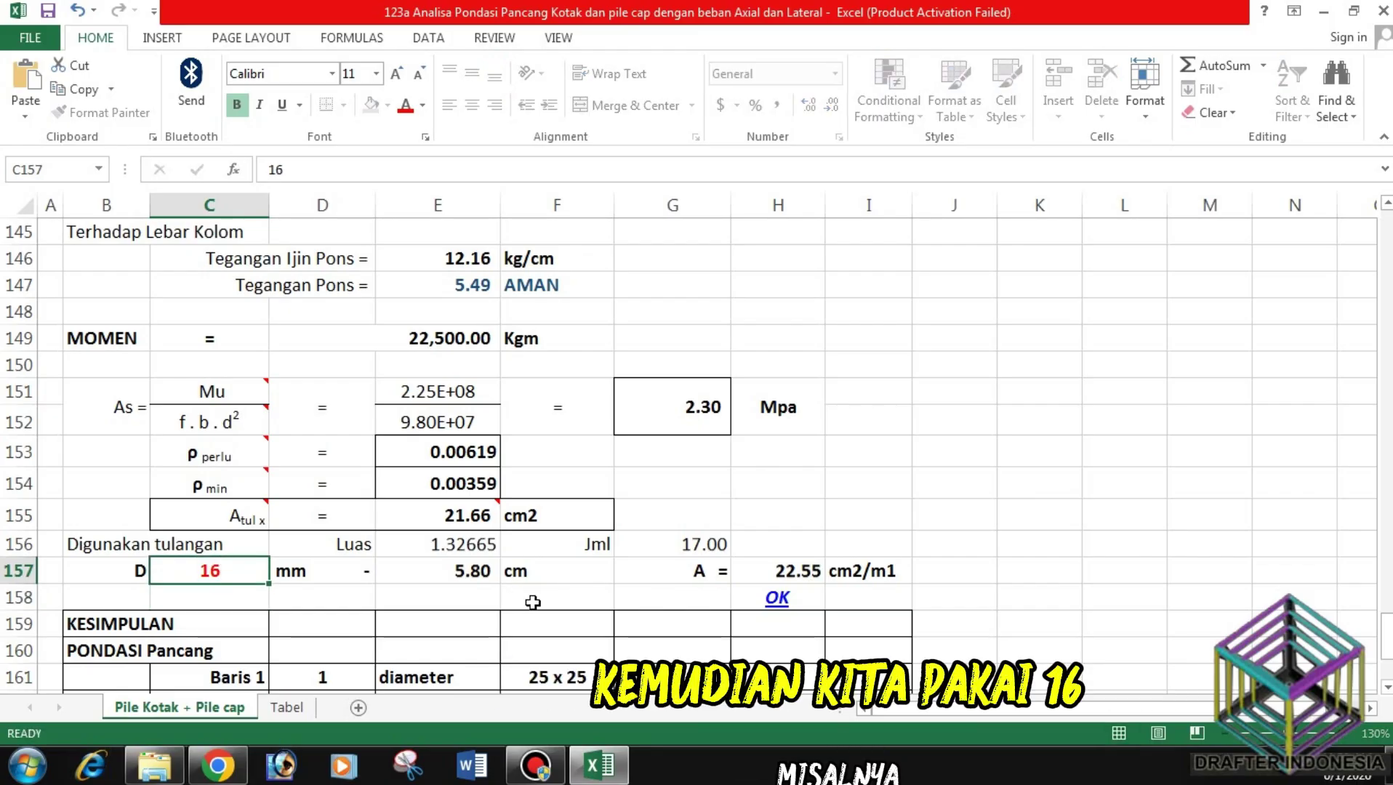
{"action": "key", "text": "Return"}
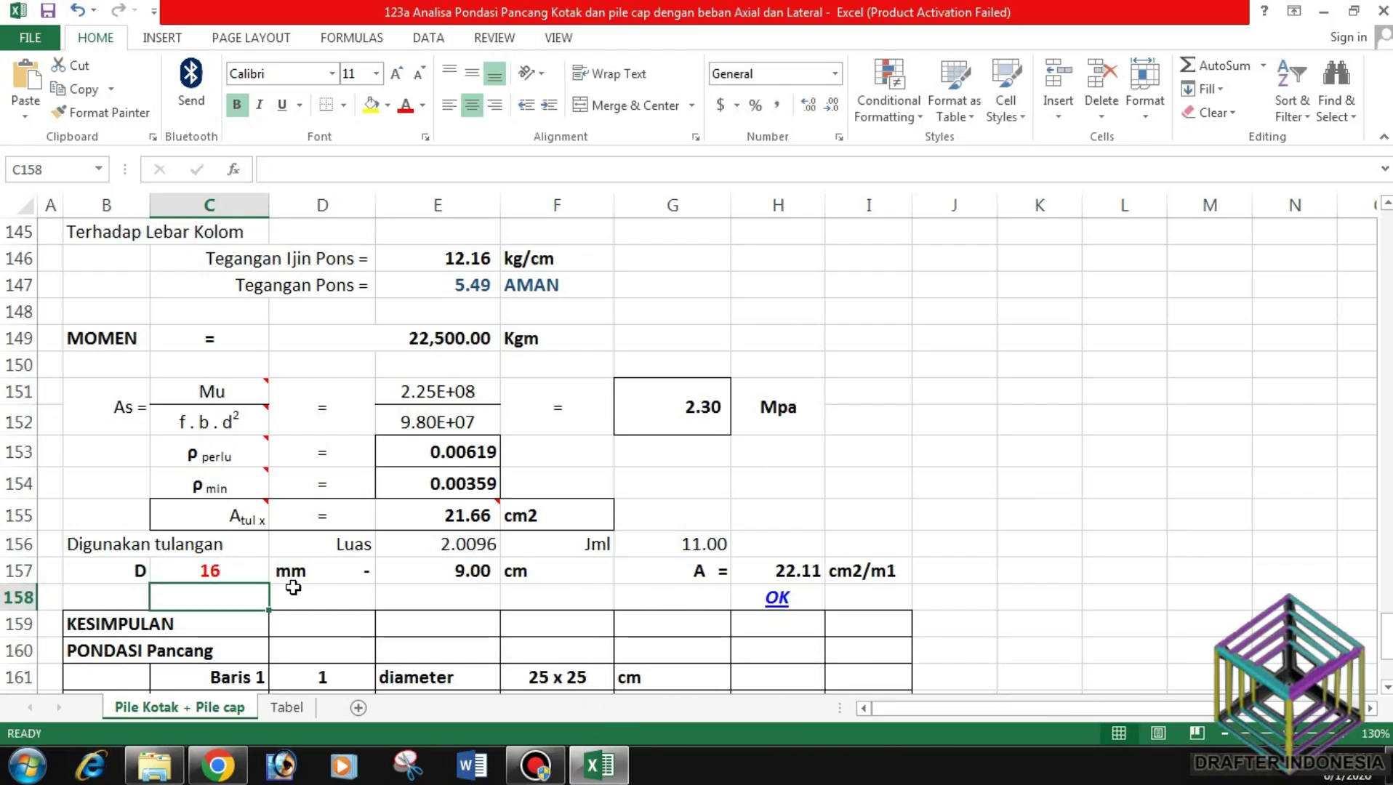
Step: Set the pile cap's reinforcement diameter D to 19 mm
{"action": "left_click", "coordinate": [229, 572]}
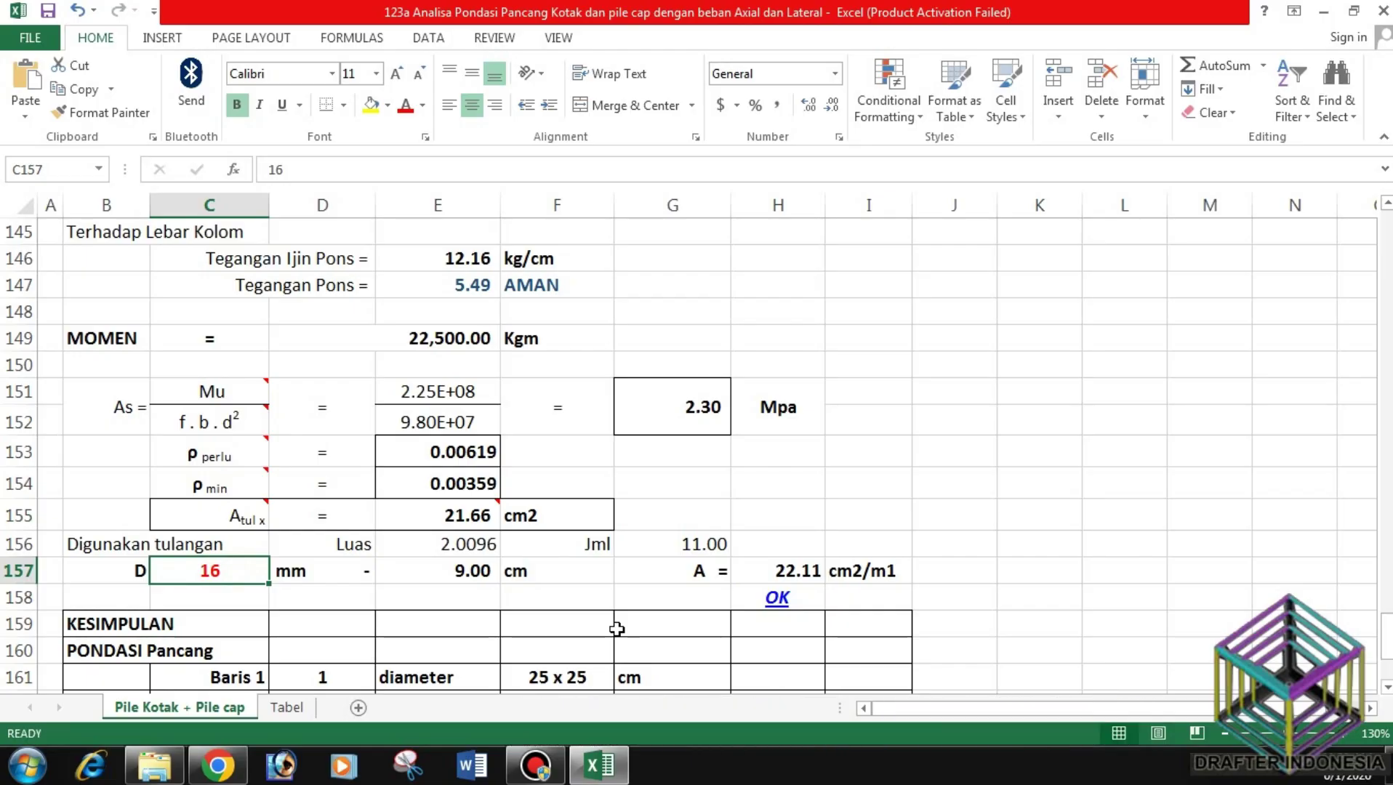
{"action": "type", "text": "19"}
{"action": "key", "text": "Return"}
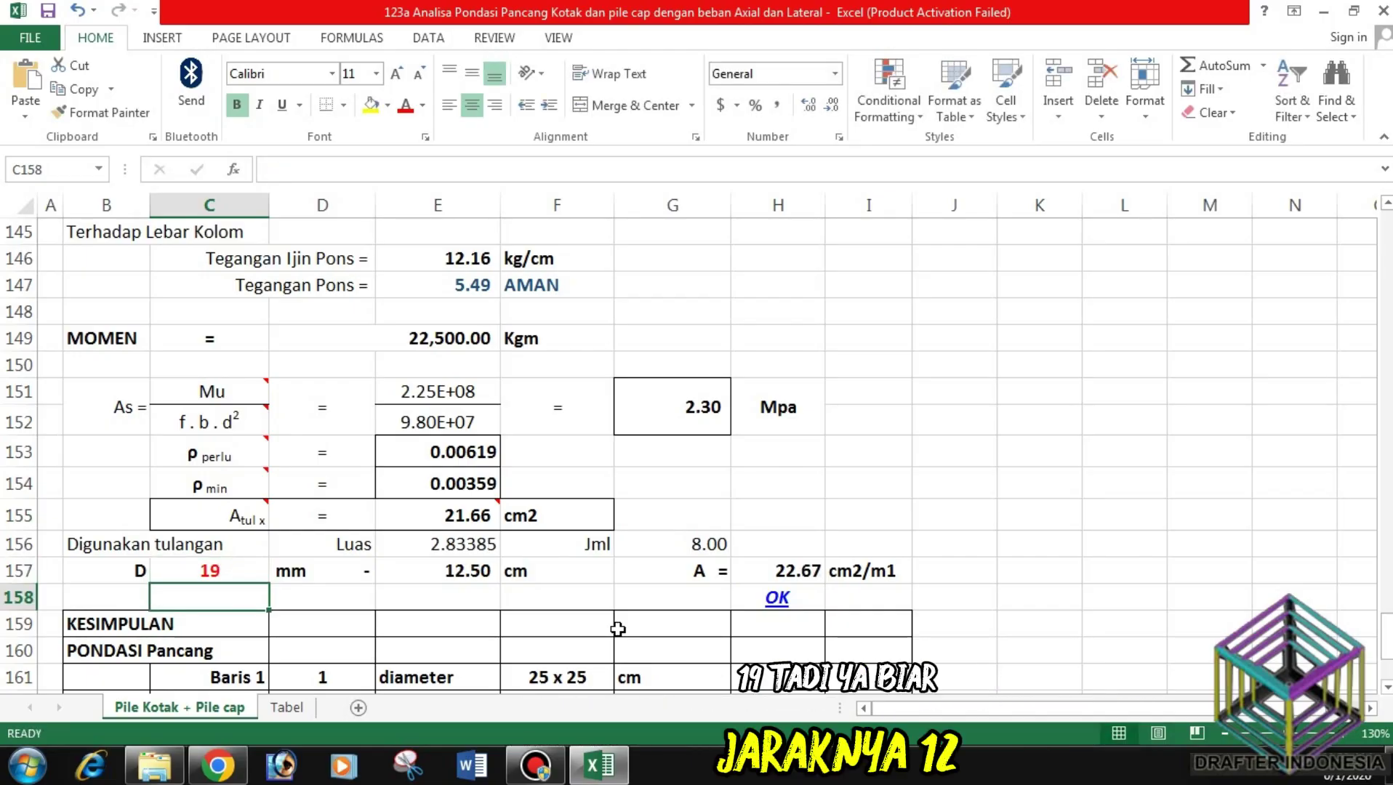
Step: Check the bar spacing, single bar area, number of bars and provided reinforcement area in rows 156 and 157
{"action": "left_click", "coordinate": [469, 571]}
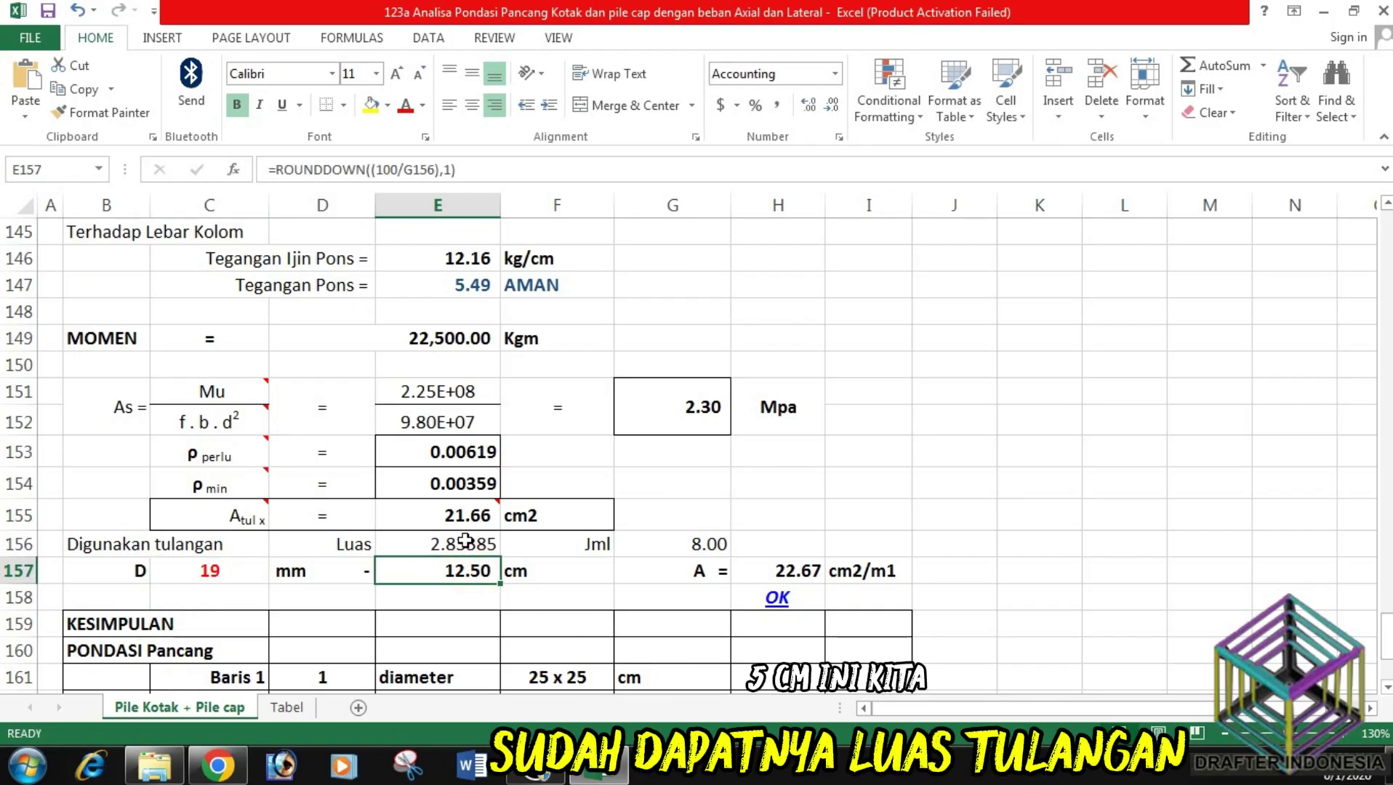
{"action": "left_click", "coordinate": [458, 545]}
{"action": "left_click", "coordinate": [696, 540]}
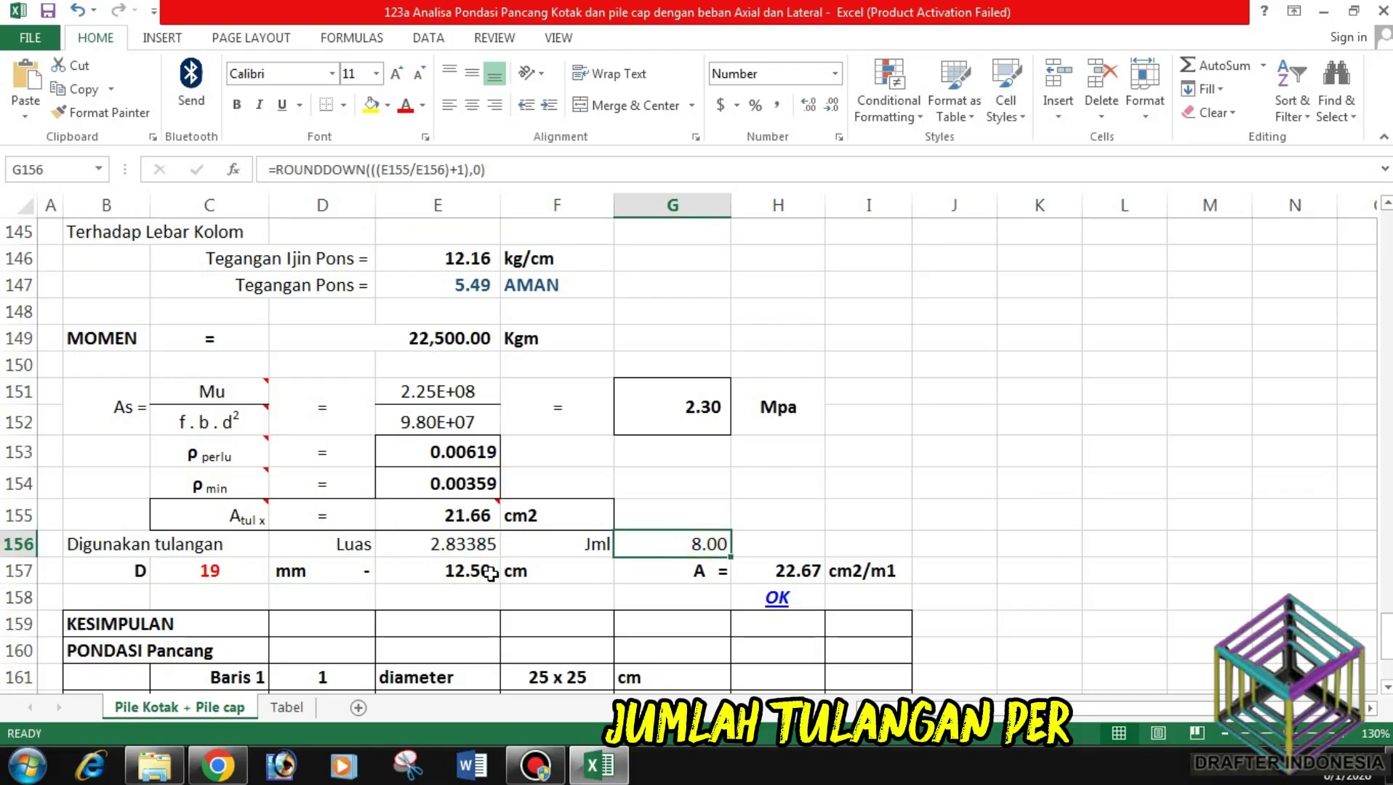
{"action": "left_click", "coordinate": [473, 571]}
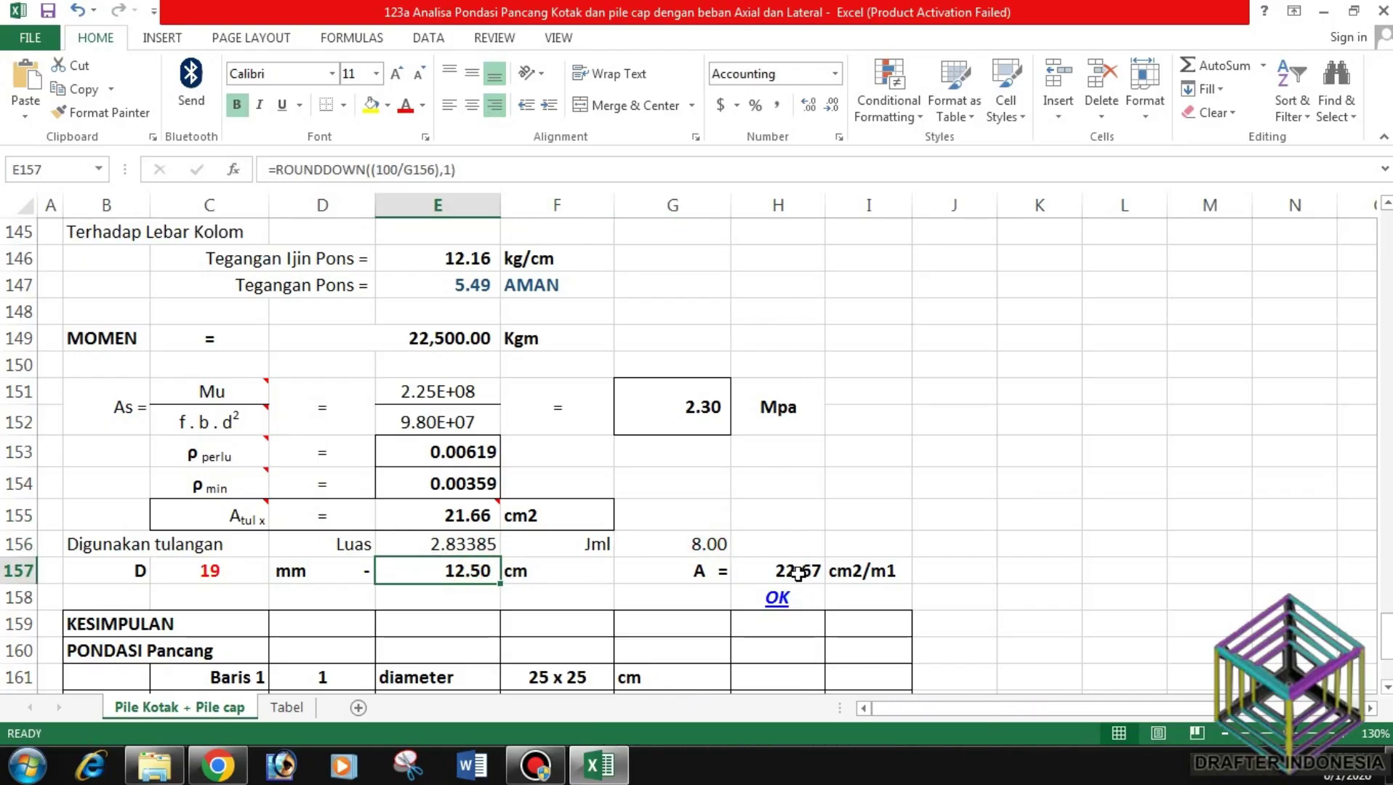
{"action": "left_click", "coordinate": [795, 571]}
{"action": "left_click", "coordinate": [885, 569]}
Step: Review the number and size of piles for Baris 1 under PONDASI Pancang in the KESIMPULAN table
{"action": "scroll", "coordinate": [886, 563], "scroll_direction": "down", "scroll_amount": 1}
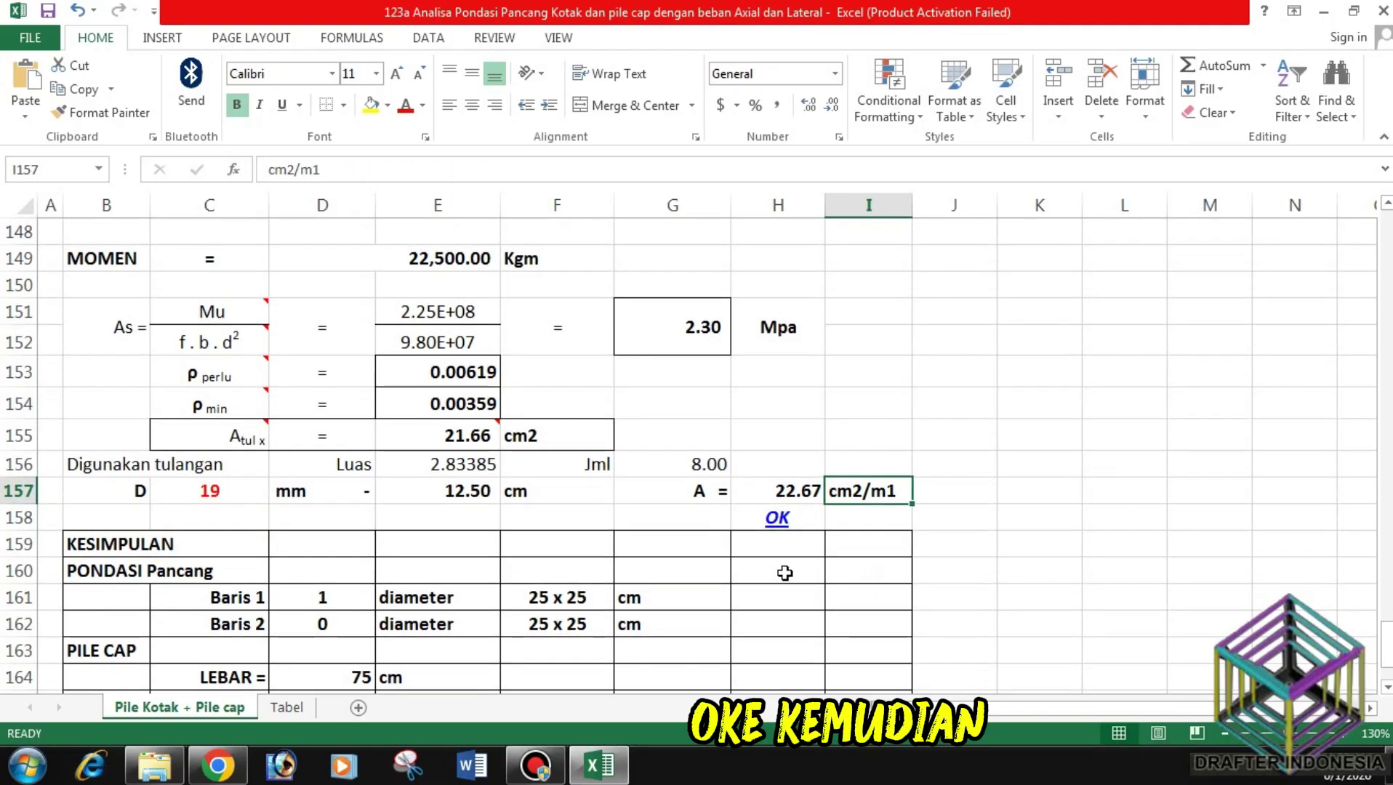
{"action": "left_click", "coordinate": [146, 543]}
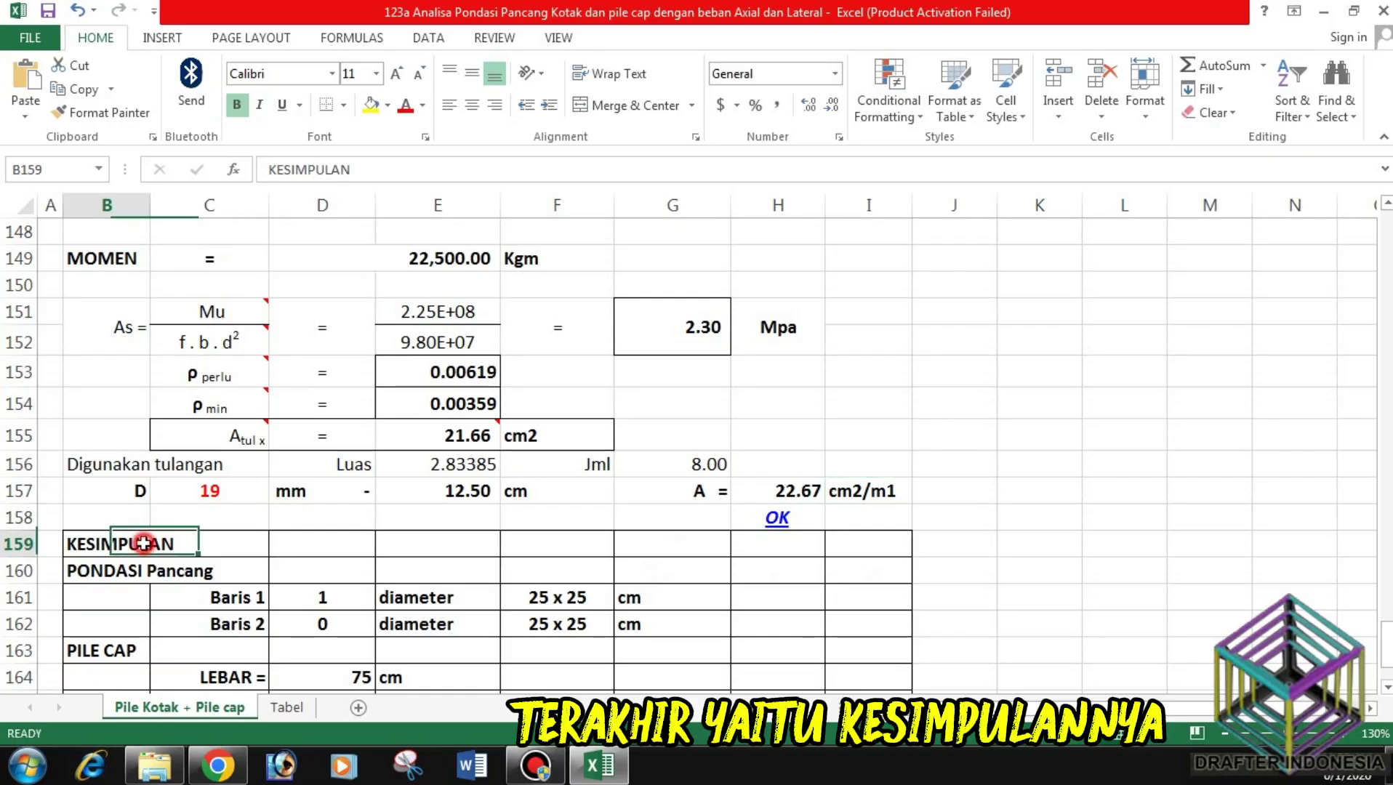
{"action": "scroll", "coordinate": [146, 543], "scroll_direction": "down", "scroll_amount": 1}
{"action": "left_click", "coordinate": [95, 491]}
{"action": "left_click", "coordinate": [209, 518]}
{"action": "left_click", "coordinate": [302, 517]}
{"action": "left_click", "coordinate": [417, 515]}
{"action": "left_click", "coordinate": [567, 513]}
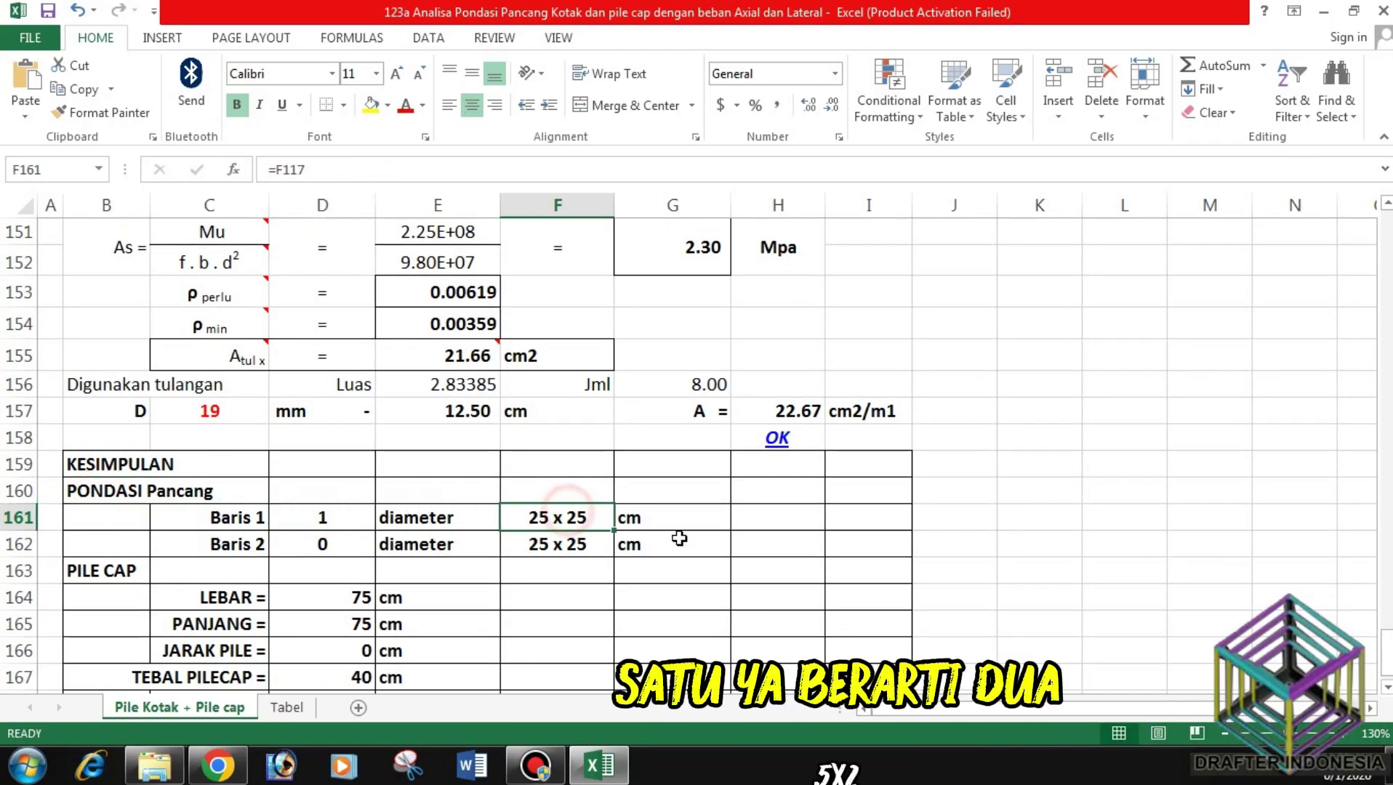
Step: Review the pile size unit for Baris 1 and the number and size of piles for Baris 2 in the KESIMPULAN table
{"action": "left_click", "coordinate": [650, 519]}
{"action": "left_click", "coordinate": [255, 557]}
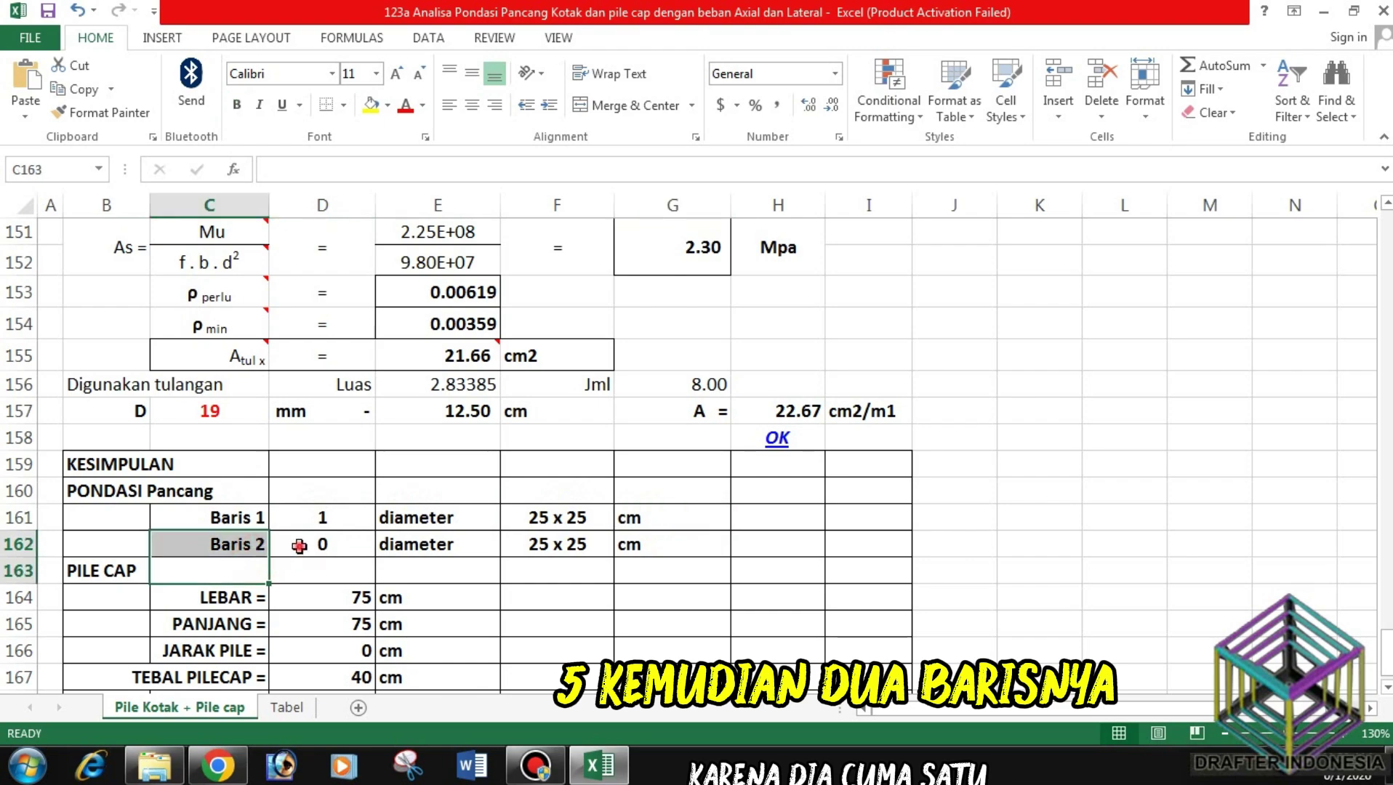
{"action": "left_click", "coordinate": [301, 543]}
{"action": "left_click", "coordinate": [416, 545]}
{"action": "left_click", "coordinate": [538, 545]}
{"action": "left_click", "coordinate": [650, 538]}
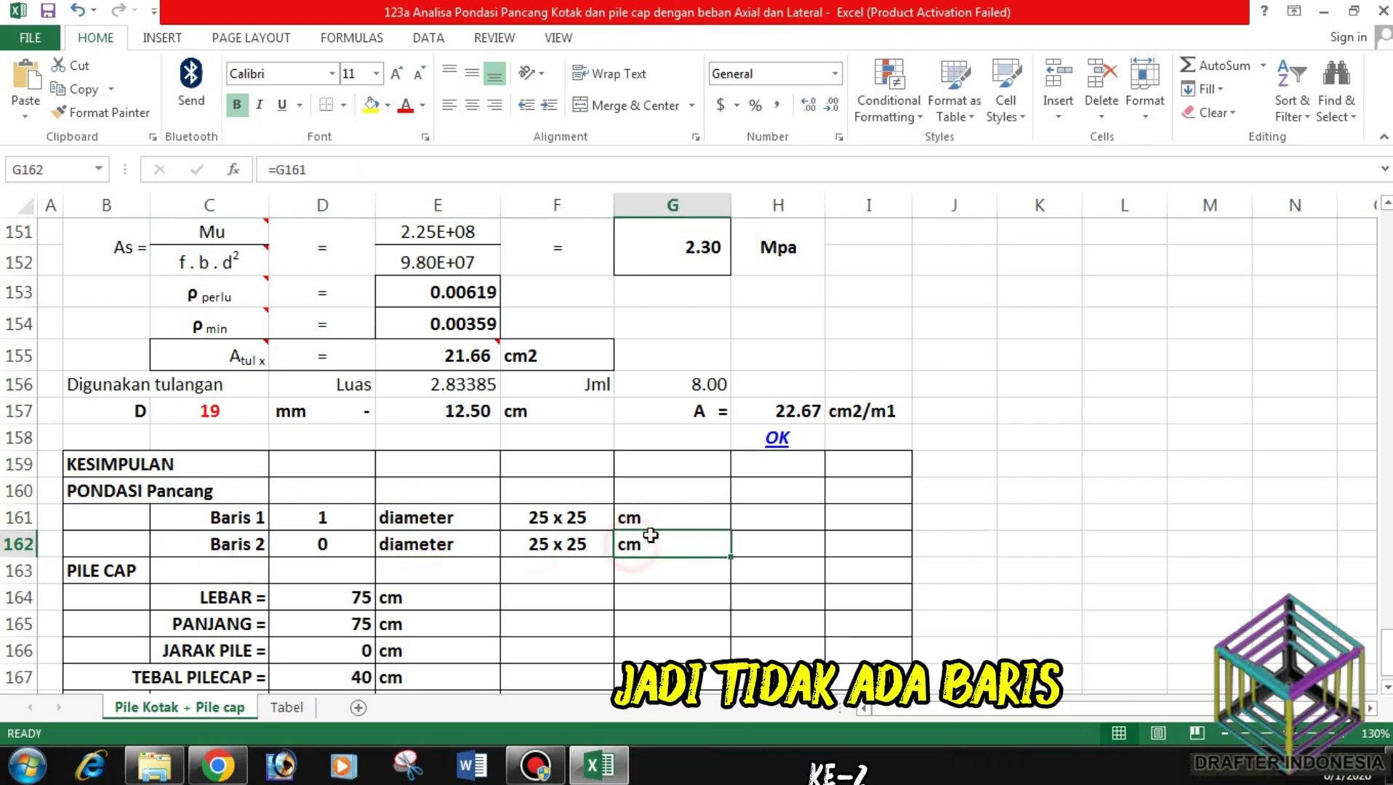
Step: Check the pile cap's width, length, pile spacing and thickness under PILE CAP in the KESIMPULAN table
{"action": "scroll", "coordinate": [654, 523], "scroll_direction": "down", "scroll_amount": 1}
{"action": "left_click", "coordinate": [229, 513]}
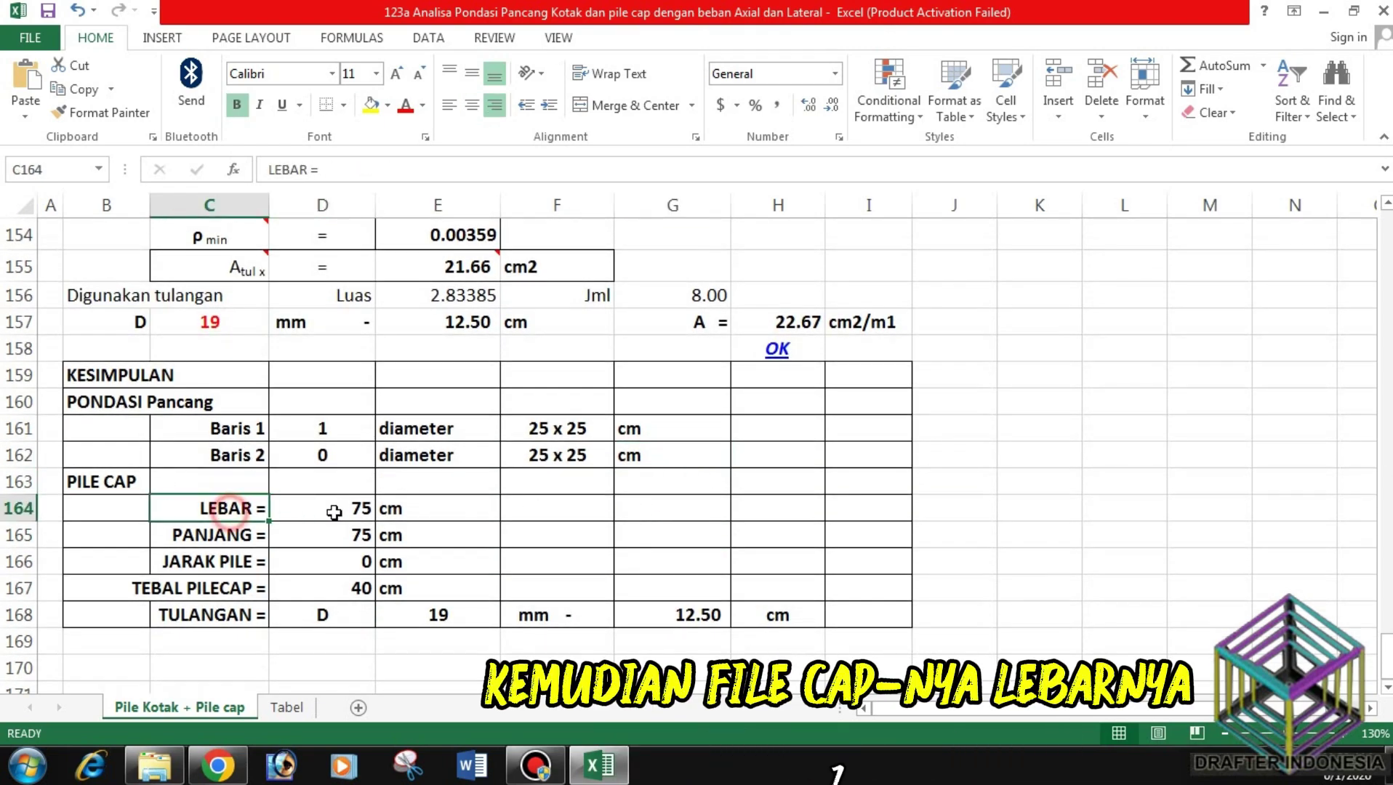
{"action": "left_click", "coordinate": [342, 509]}
{"action": "left_click", "coordinate": [343, 533]}
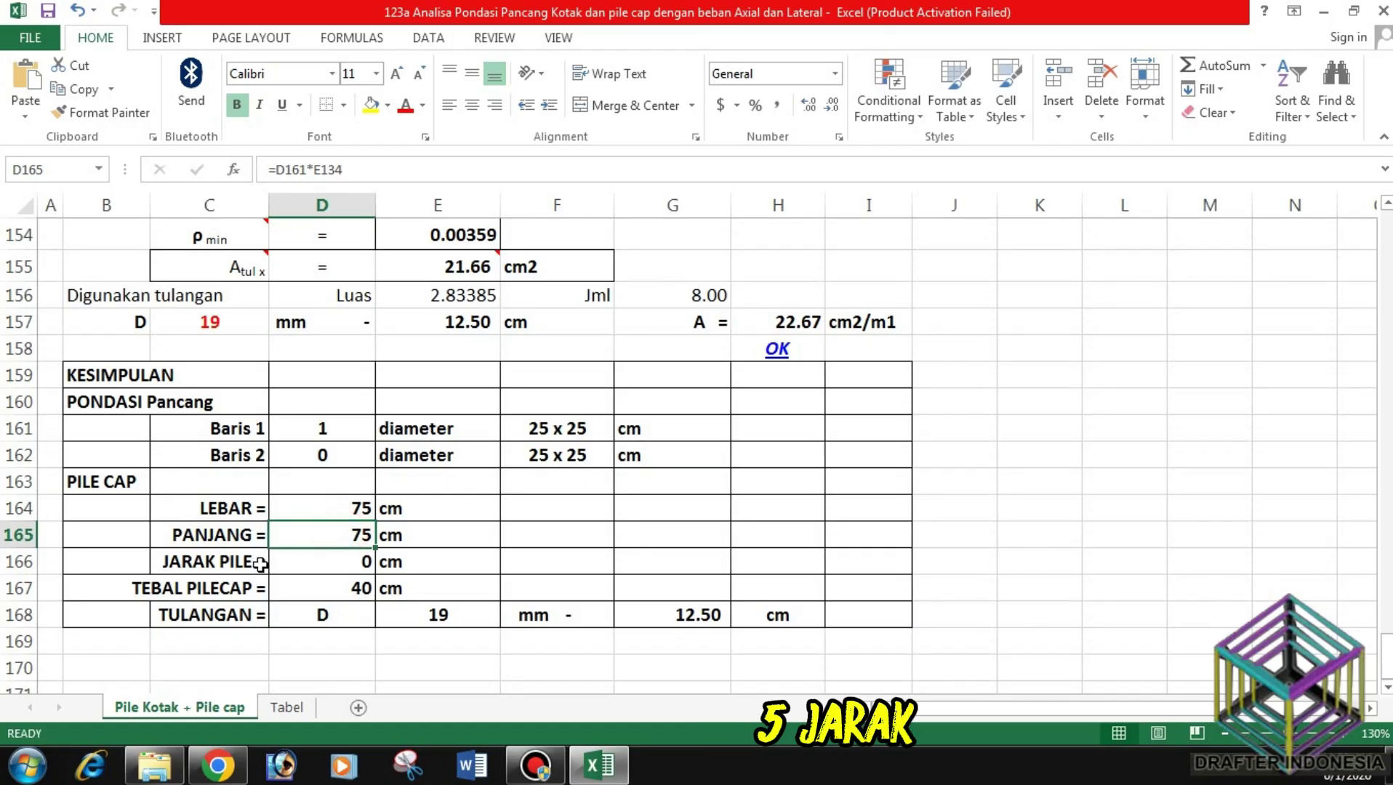
{"action": "left_click", "coordinate": [348, 561]}
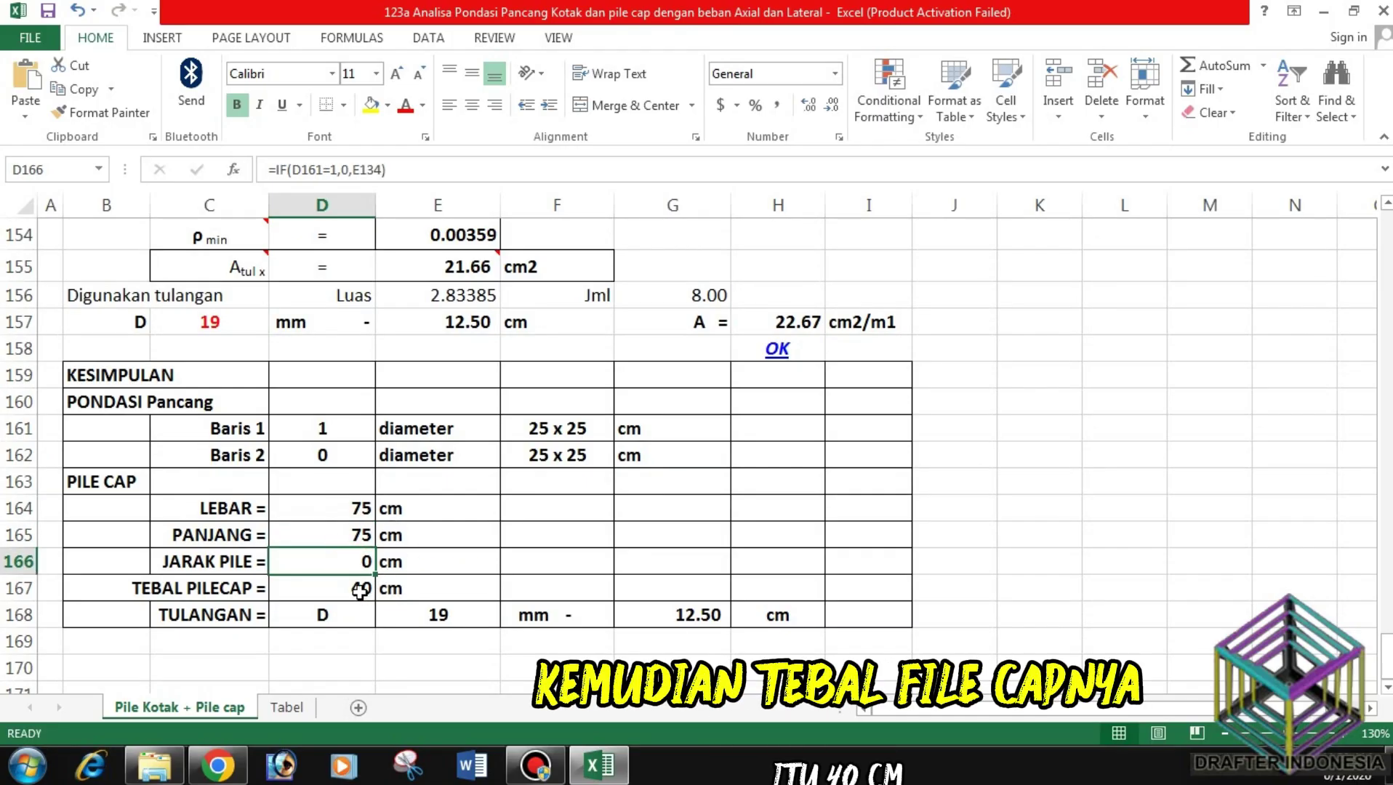
{"action": "left_click", "coordinate": [364, 589]}
Step: Examine the TULANGAN row of the KESIMPULAN table for the pile cap's reinforcement diameter and bar spacing
{"action": "left_click", "coordinate": [321, 615]}
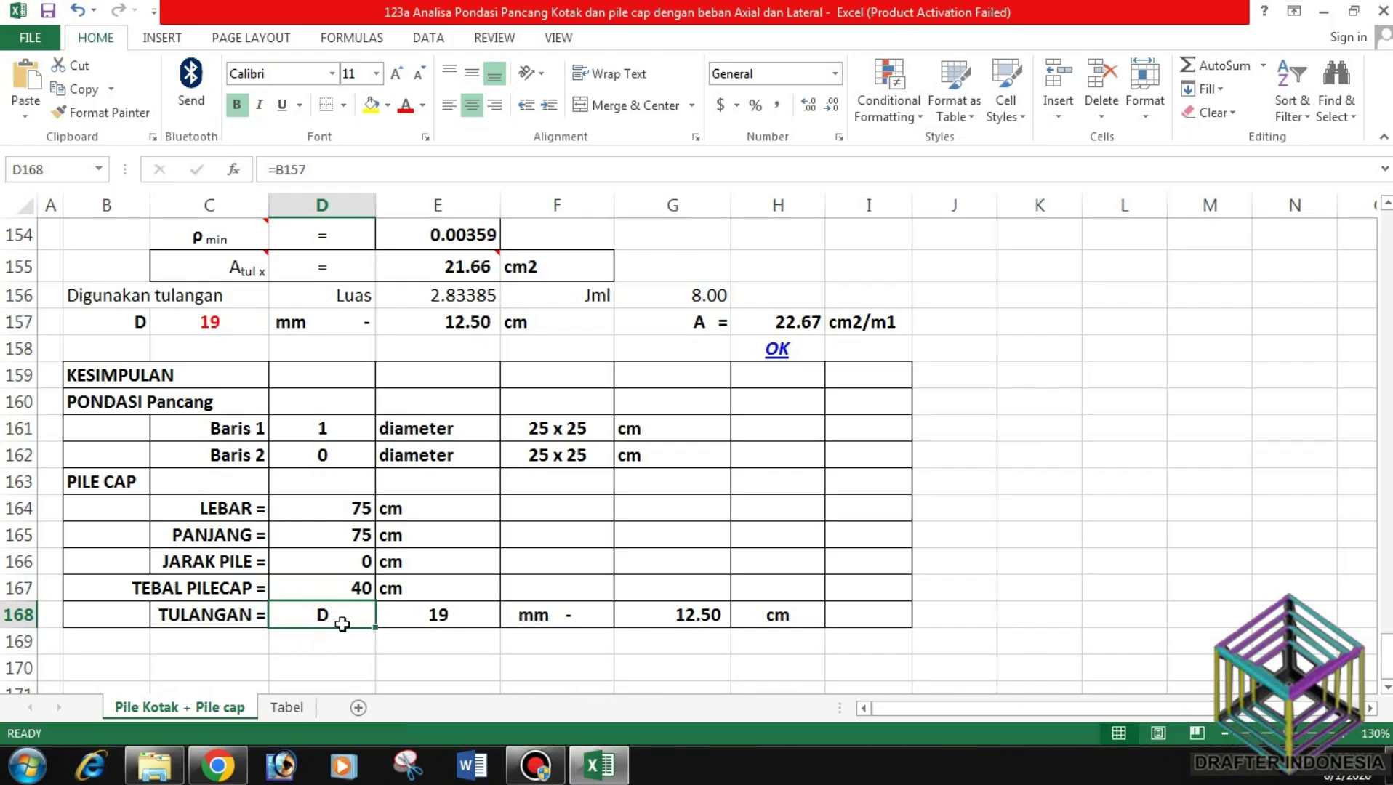
{"action": "left_click", "coordinate": [460, 615]}
{"action": "left_click", "coordinate": [579, 611]}
{"action": "left_click", "coordinate": [723, 615]}
{"action": "left_click", "coordinate": [777, 615]}
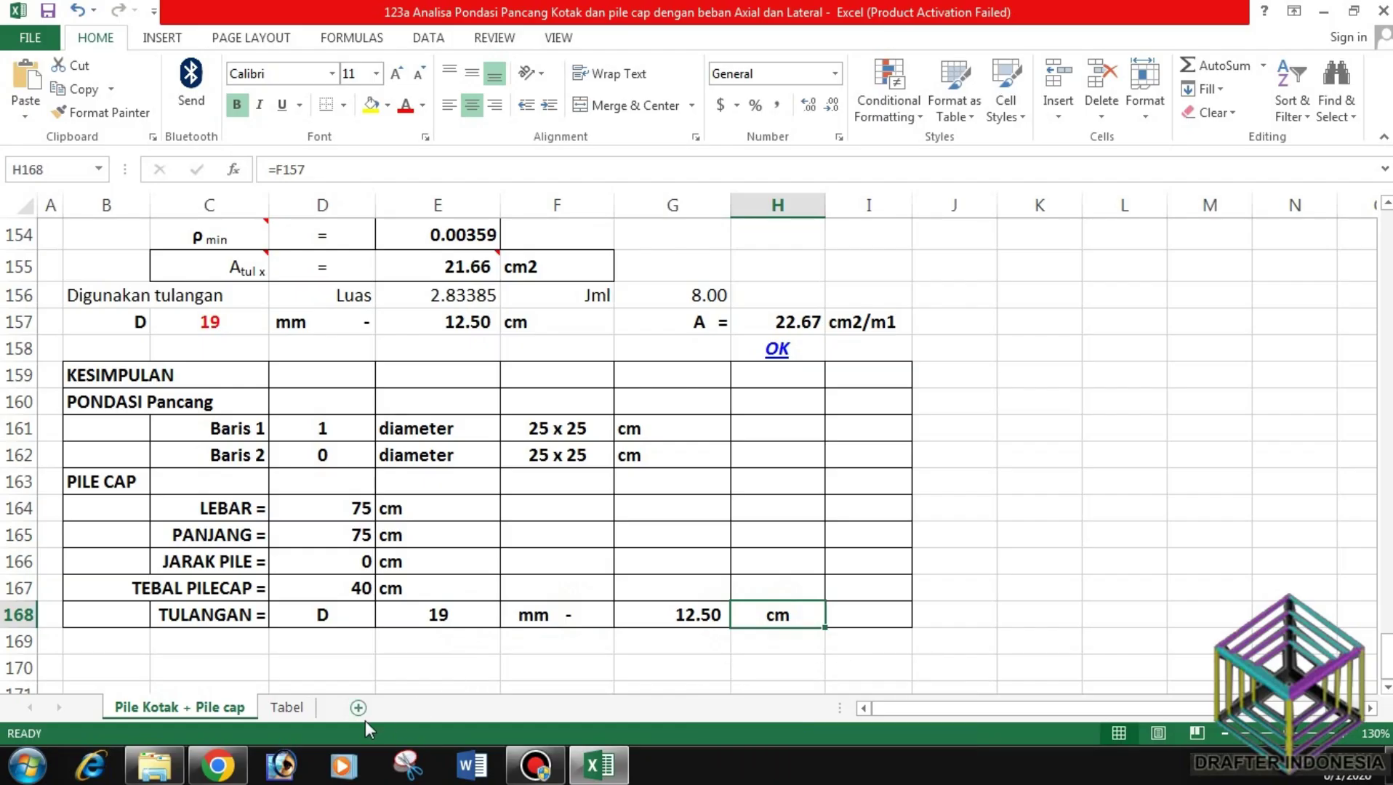
Step: Look through the bearing capacity and lateral load reference tables and charts on the Tabel sheet
{"action": "left_click", "coordinate": [291, 709]}
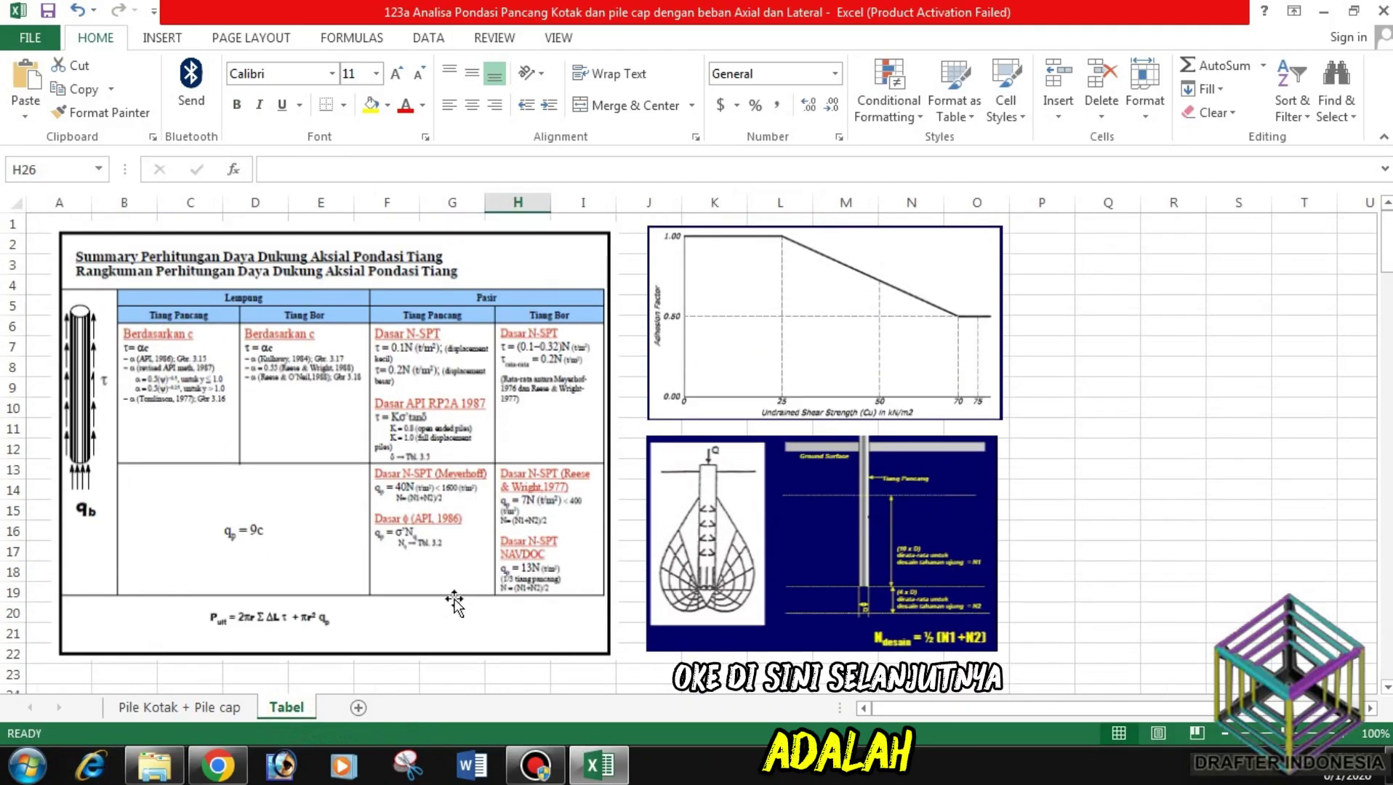
{"action": "scroll", "coordinate": [458, 588], "scroll_direction": "down", "scroll_amount": 10}
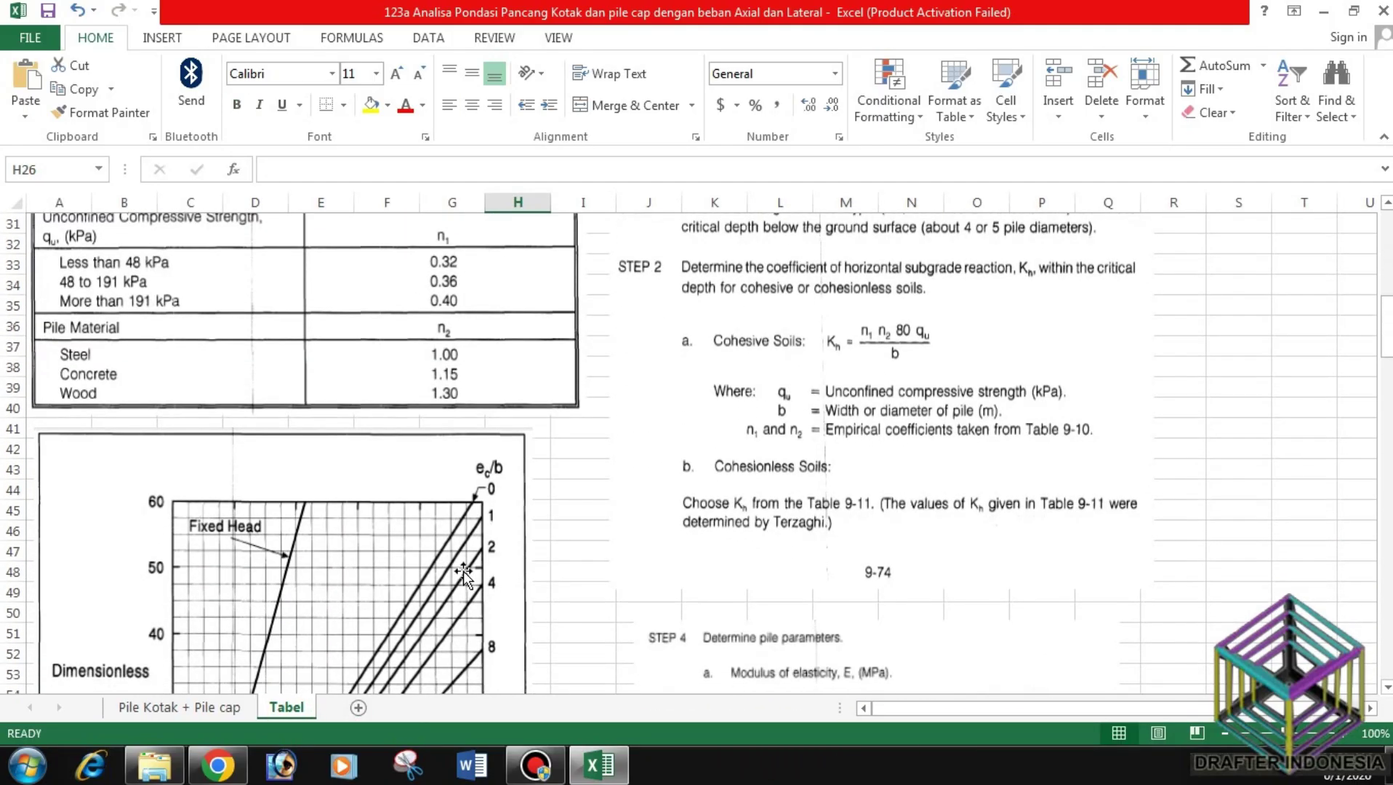
{"action": "scroll", "coordinate": [464, 570], "scroll_direction": "down", "scroll_amount": 10}
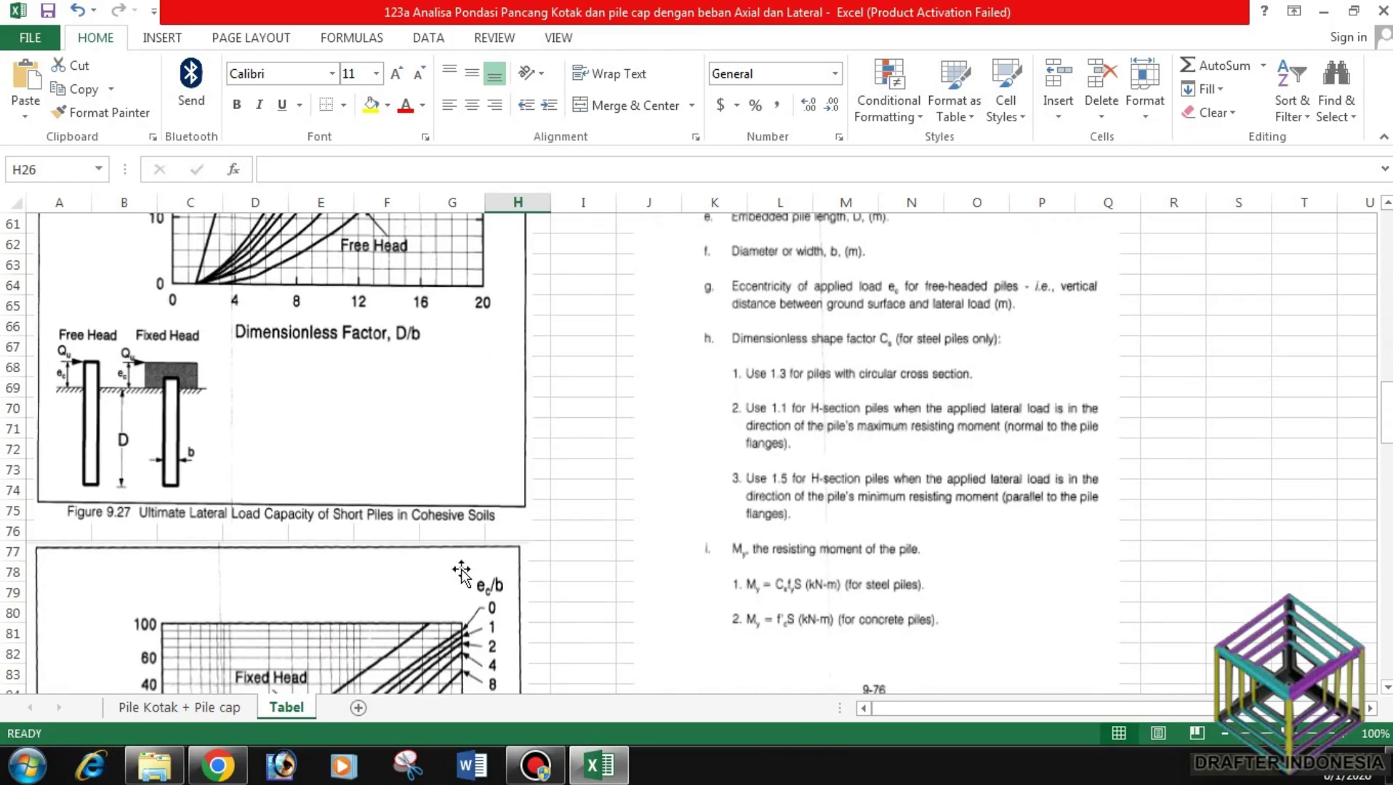
{"action": "scroll", "coordinate": [461, 571], "scroll_direction": "down", "scroll_amount": 4}
Step: Return to the Pile Kotak + Pile cap sheet and show its opening section with the Beban Pondasi inputs
{"action": "left_click", "coordinate": [207, 710]}
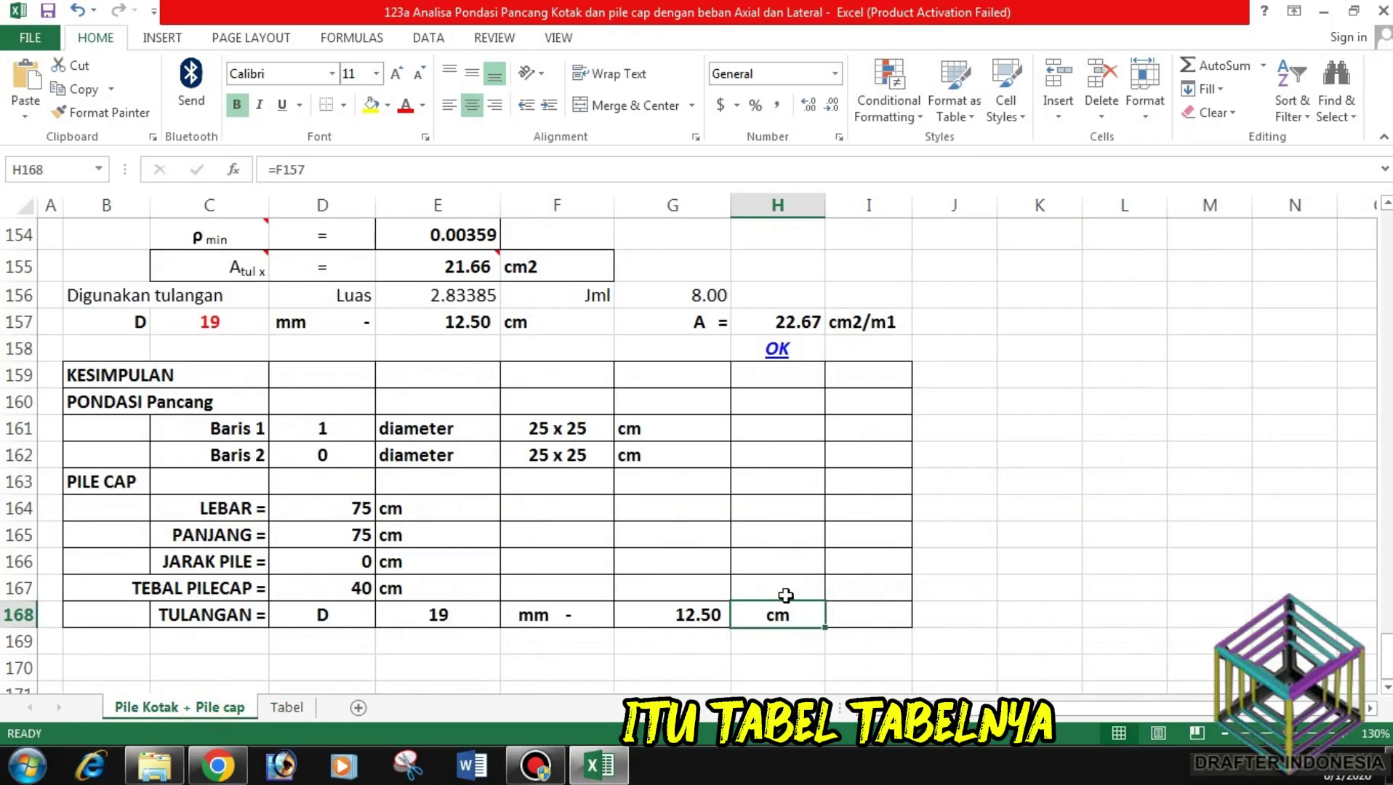
{"action": "scroll", "coordinate": [895, 582], "scroll_direction": "up", "scroll_amount": 20}
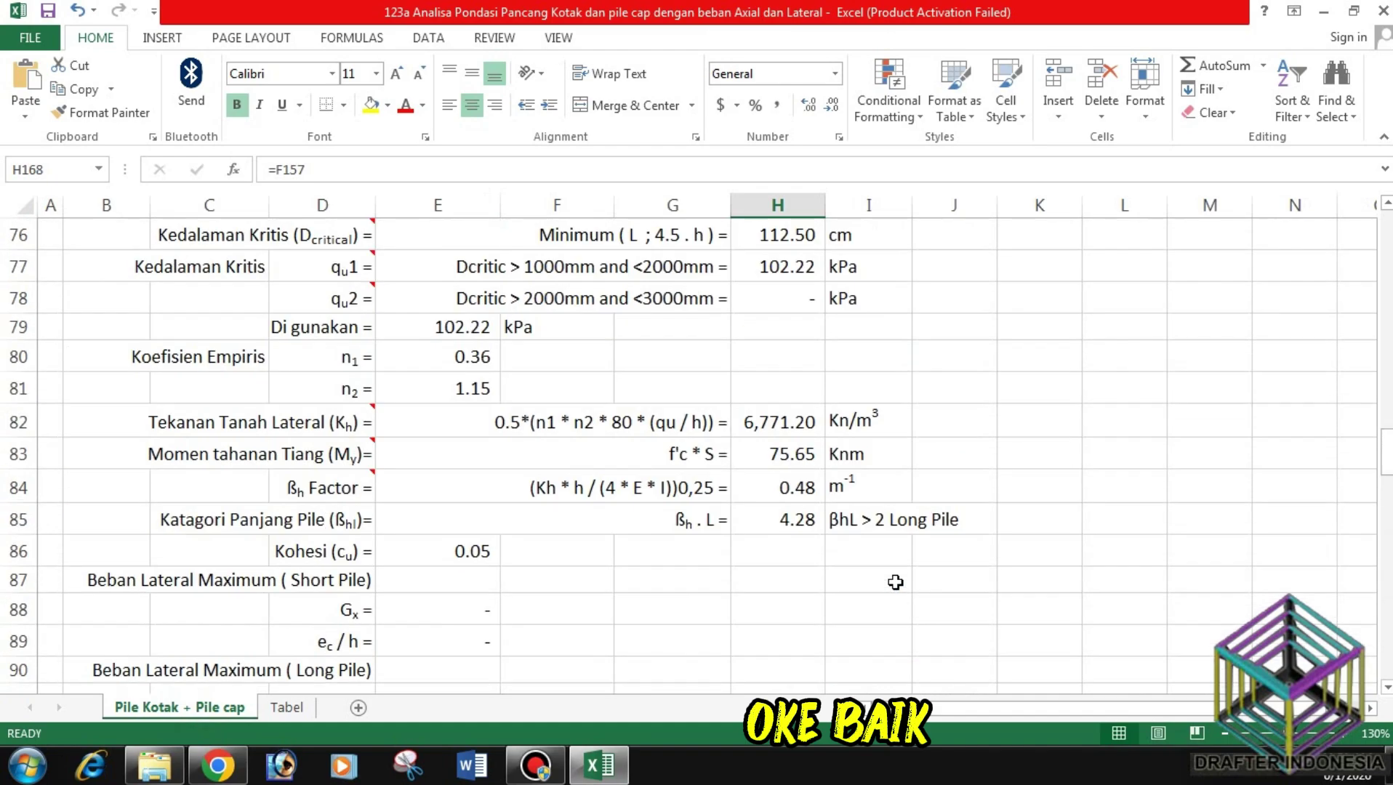
{"action": "scroll", "coordinate": [895, 582], "scroll_direction": "up", "scroll_amount": 17}
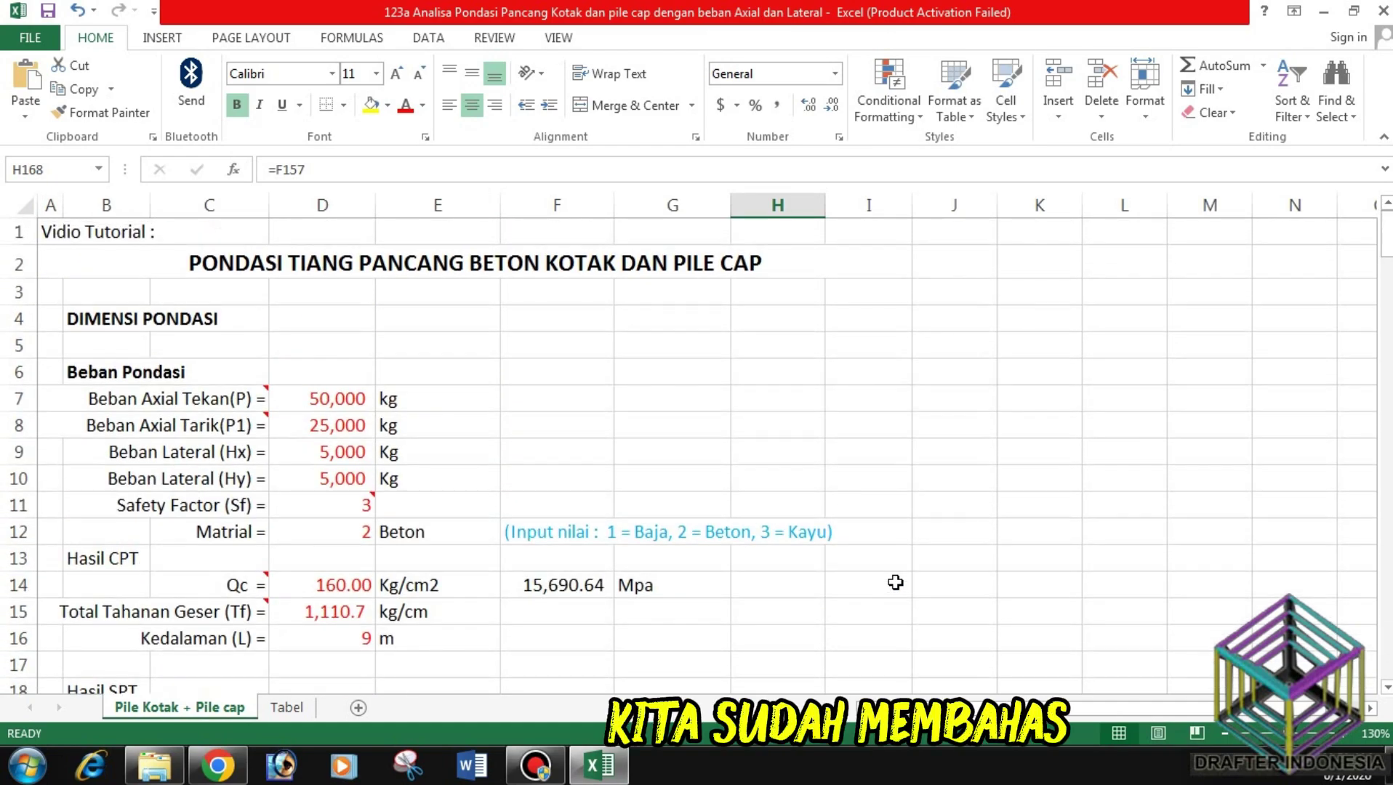